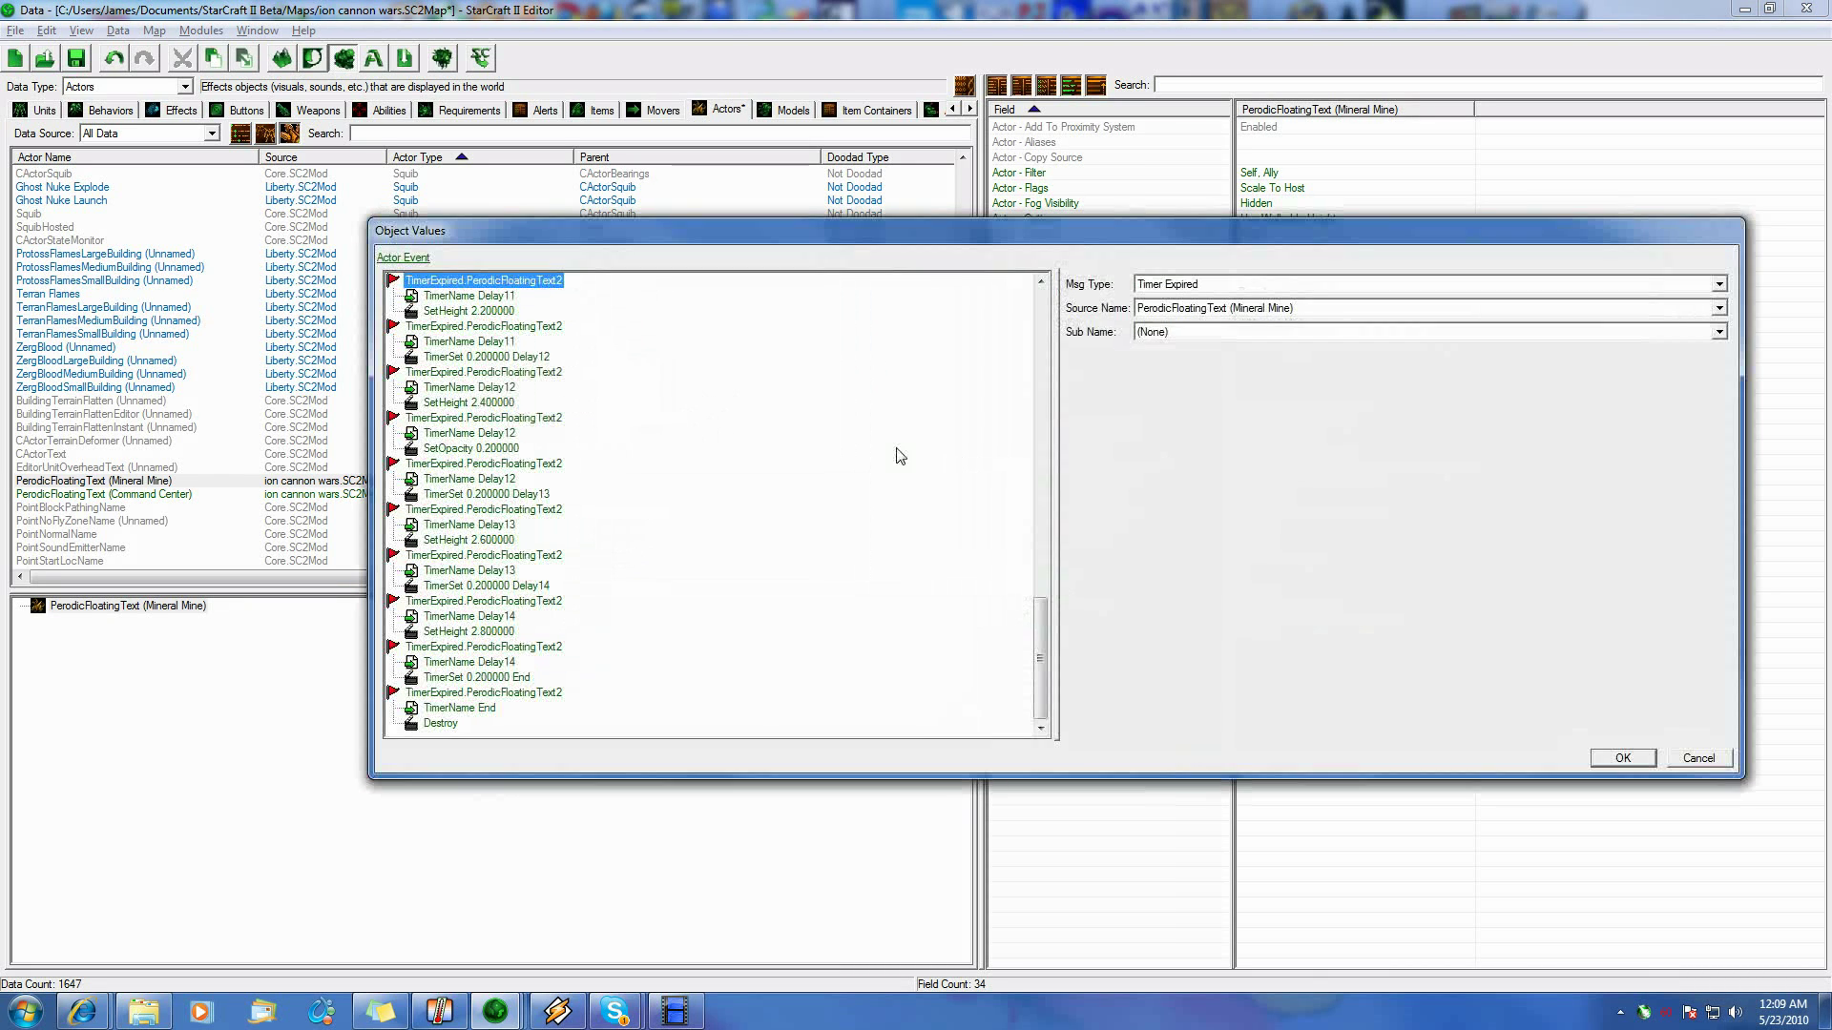
# Change the AbilKey term of the first Effect.PerodicMinerals2.Start event to ValidatePlayer
pyautogui.press('Home')
pyautogui.press('Down')
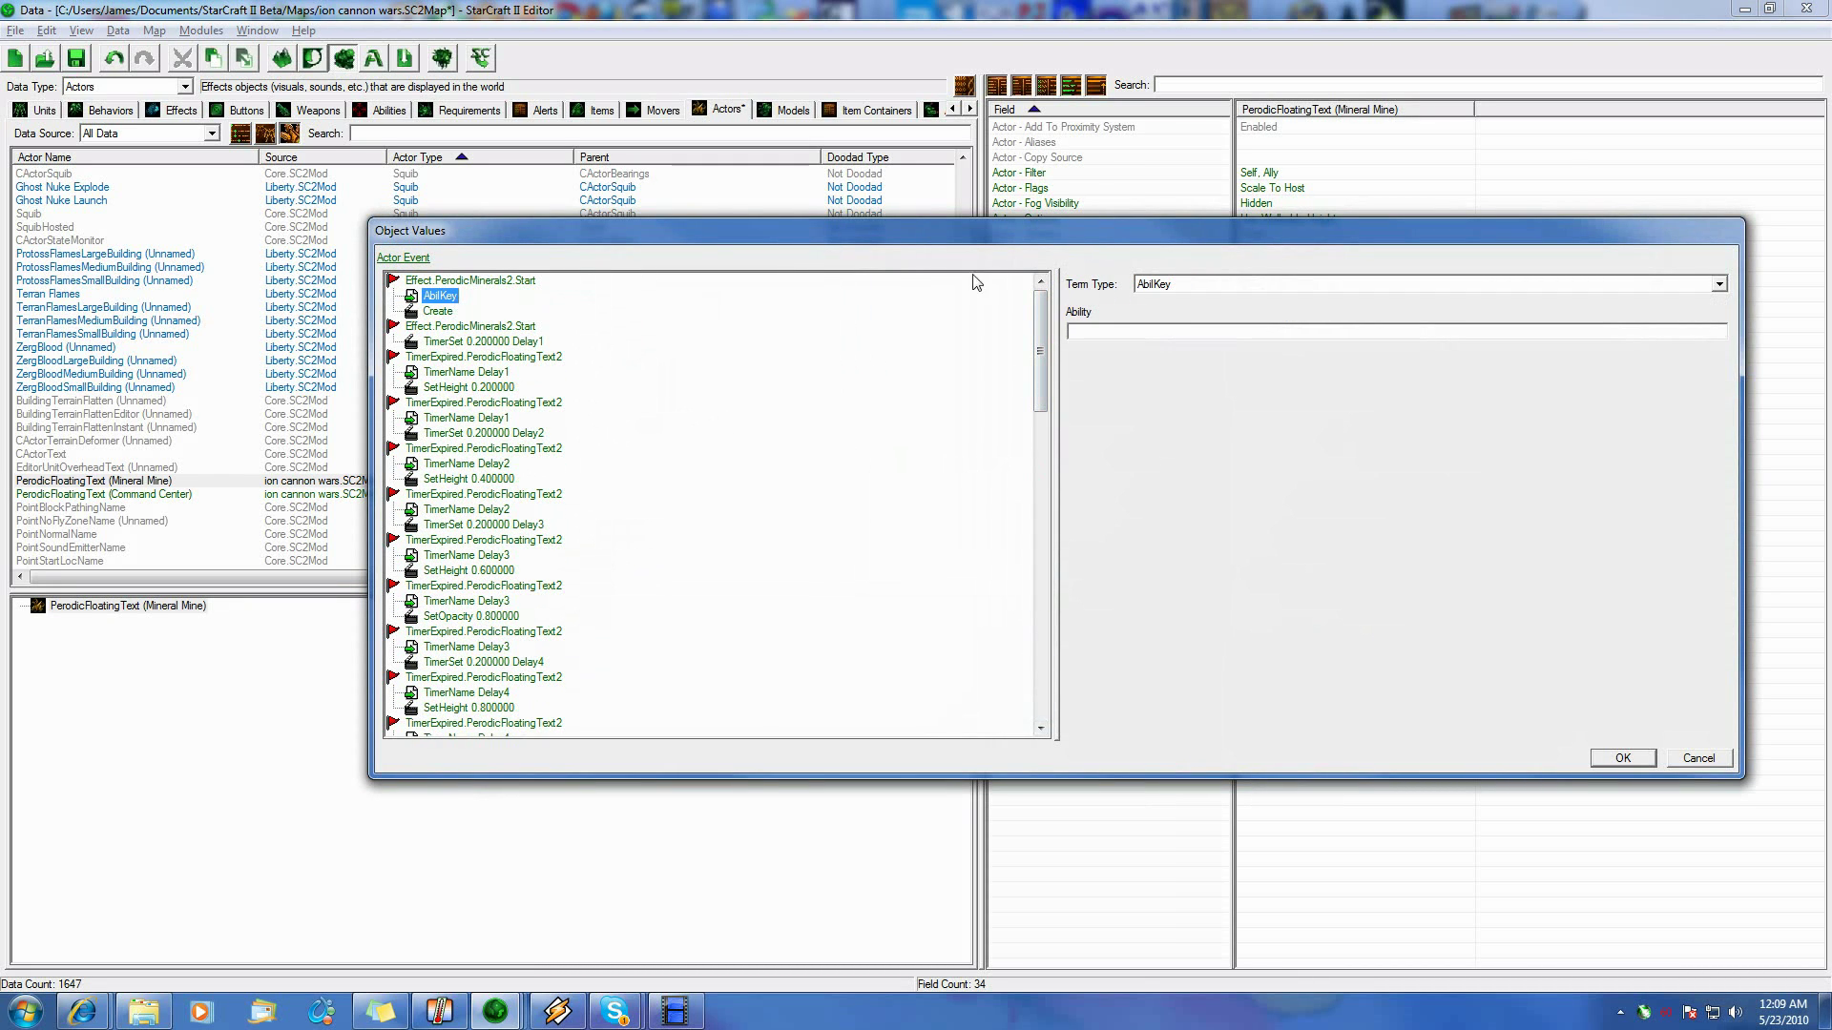
pyautogui.click(1178, 284)
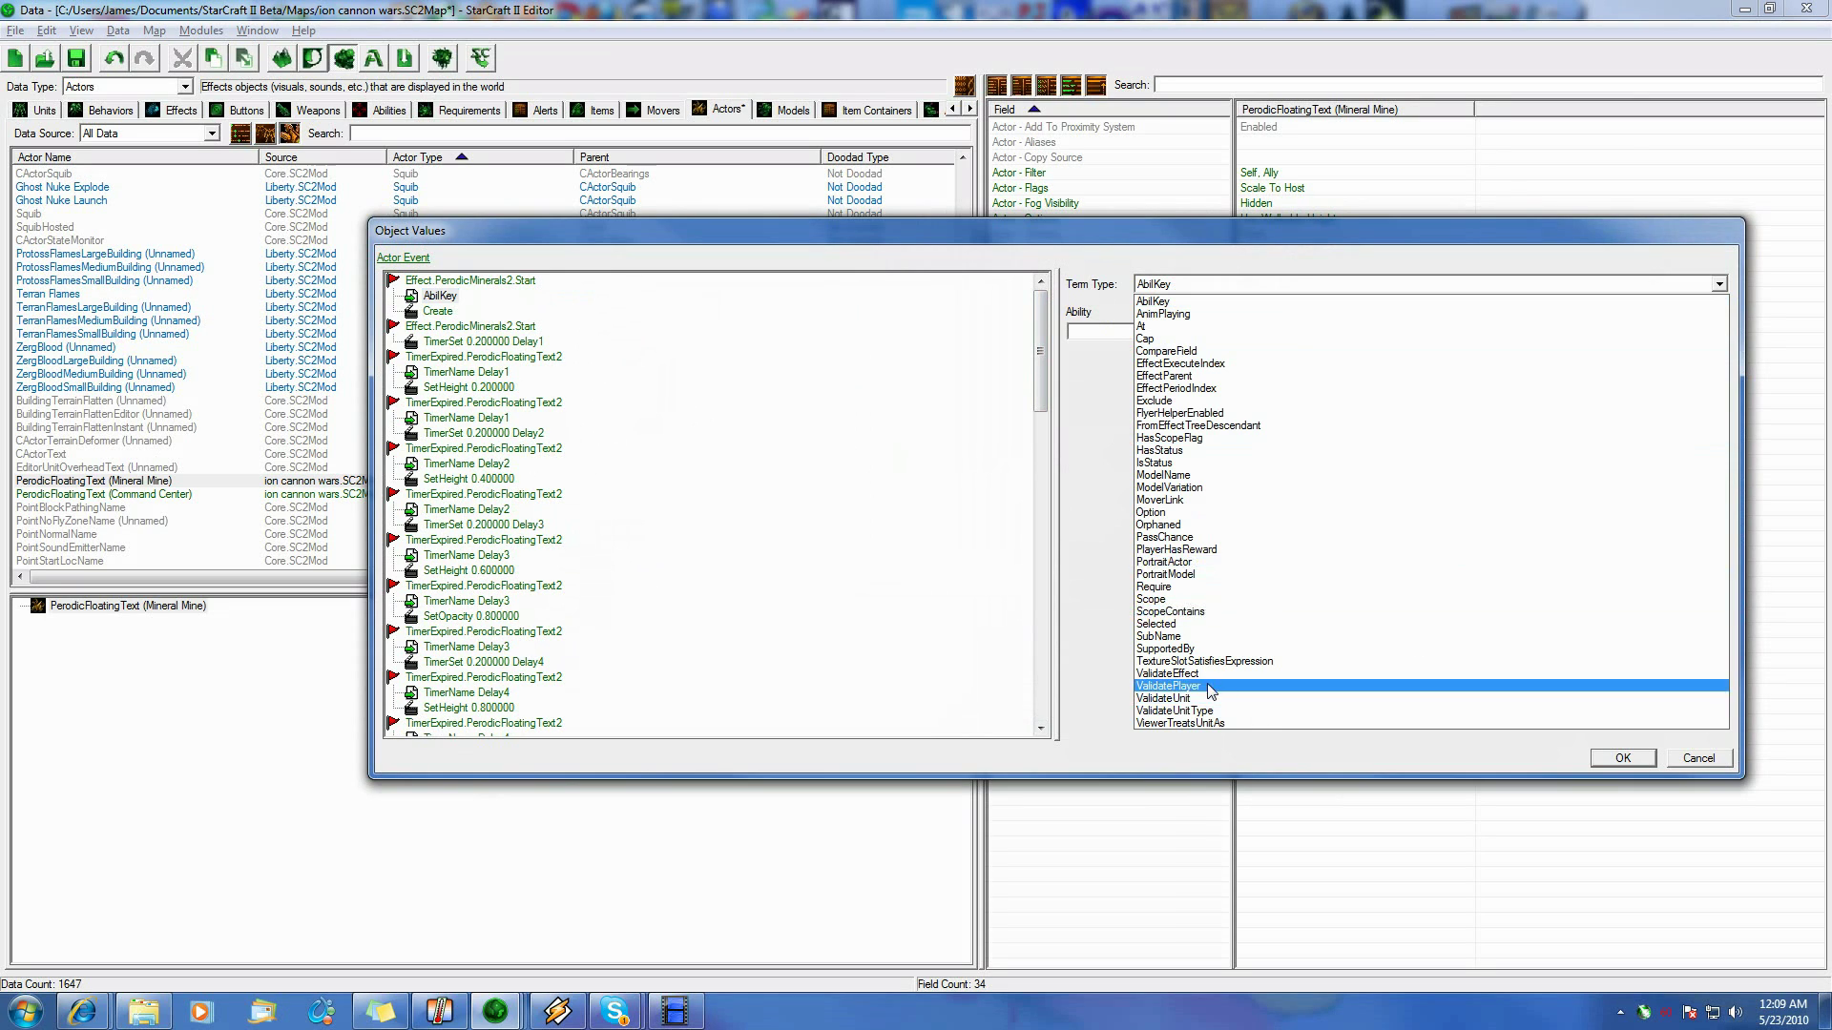
pyautogui.click(1208, 686)
# Set the ValidatePlayer term's validator to IsPlayerUnit and accept the Mineral Mine text actor's event changes
pyautogui.click(1147, 331)
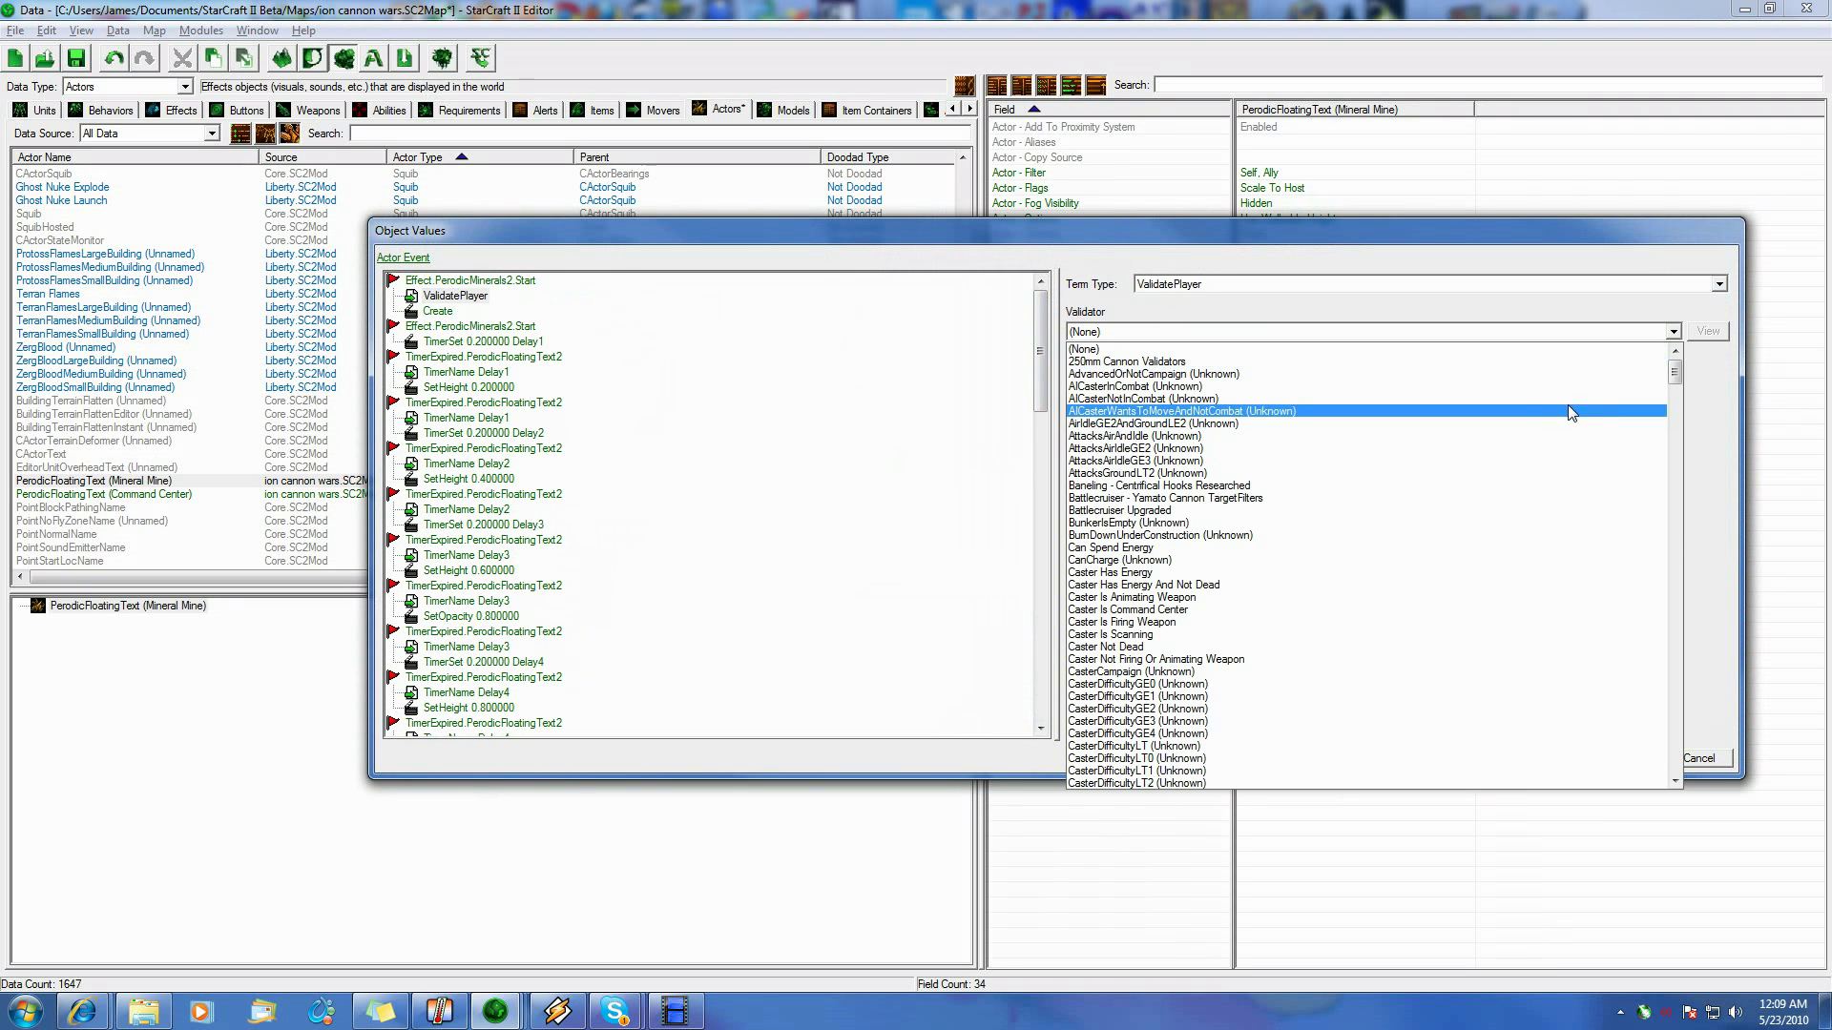
pyautogui.moveTo(1674, 377); pyautogui.dragTo(1678, 524)
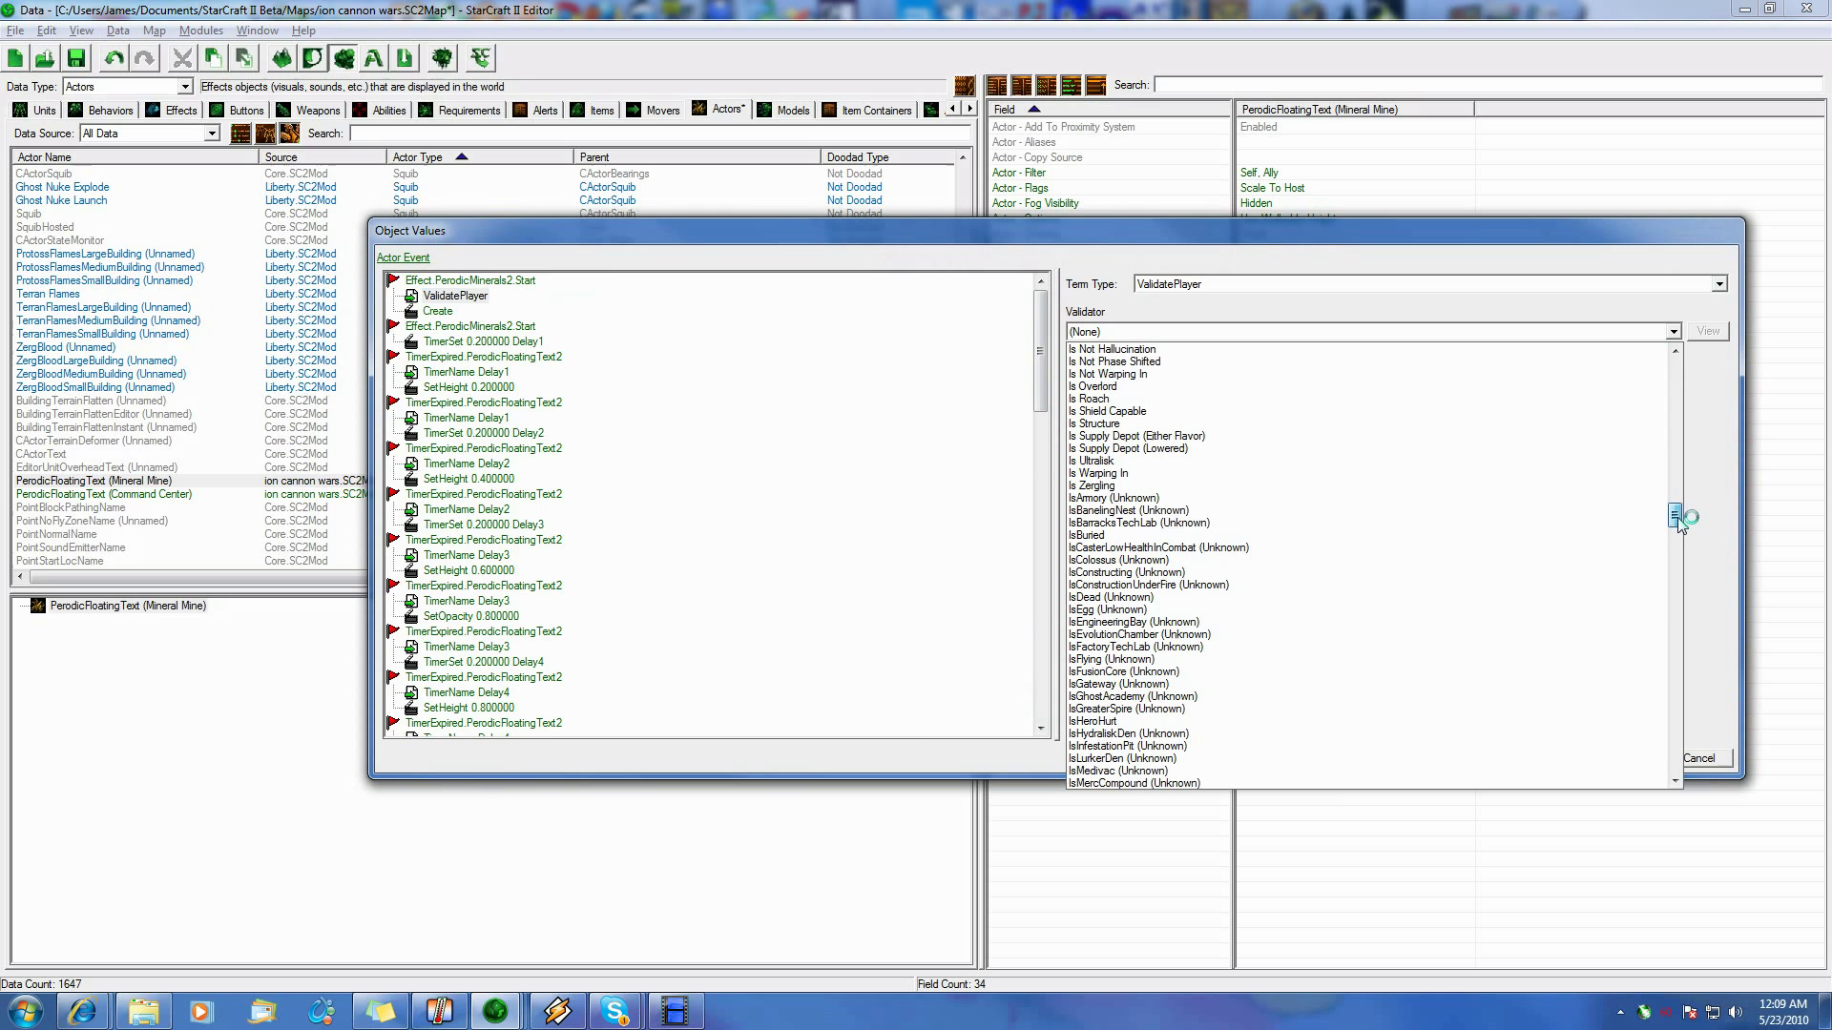
pyautogui.scroll(-3, 1263, 638)
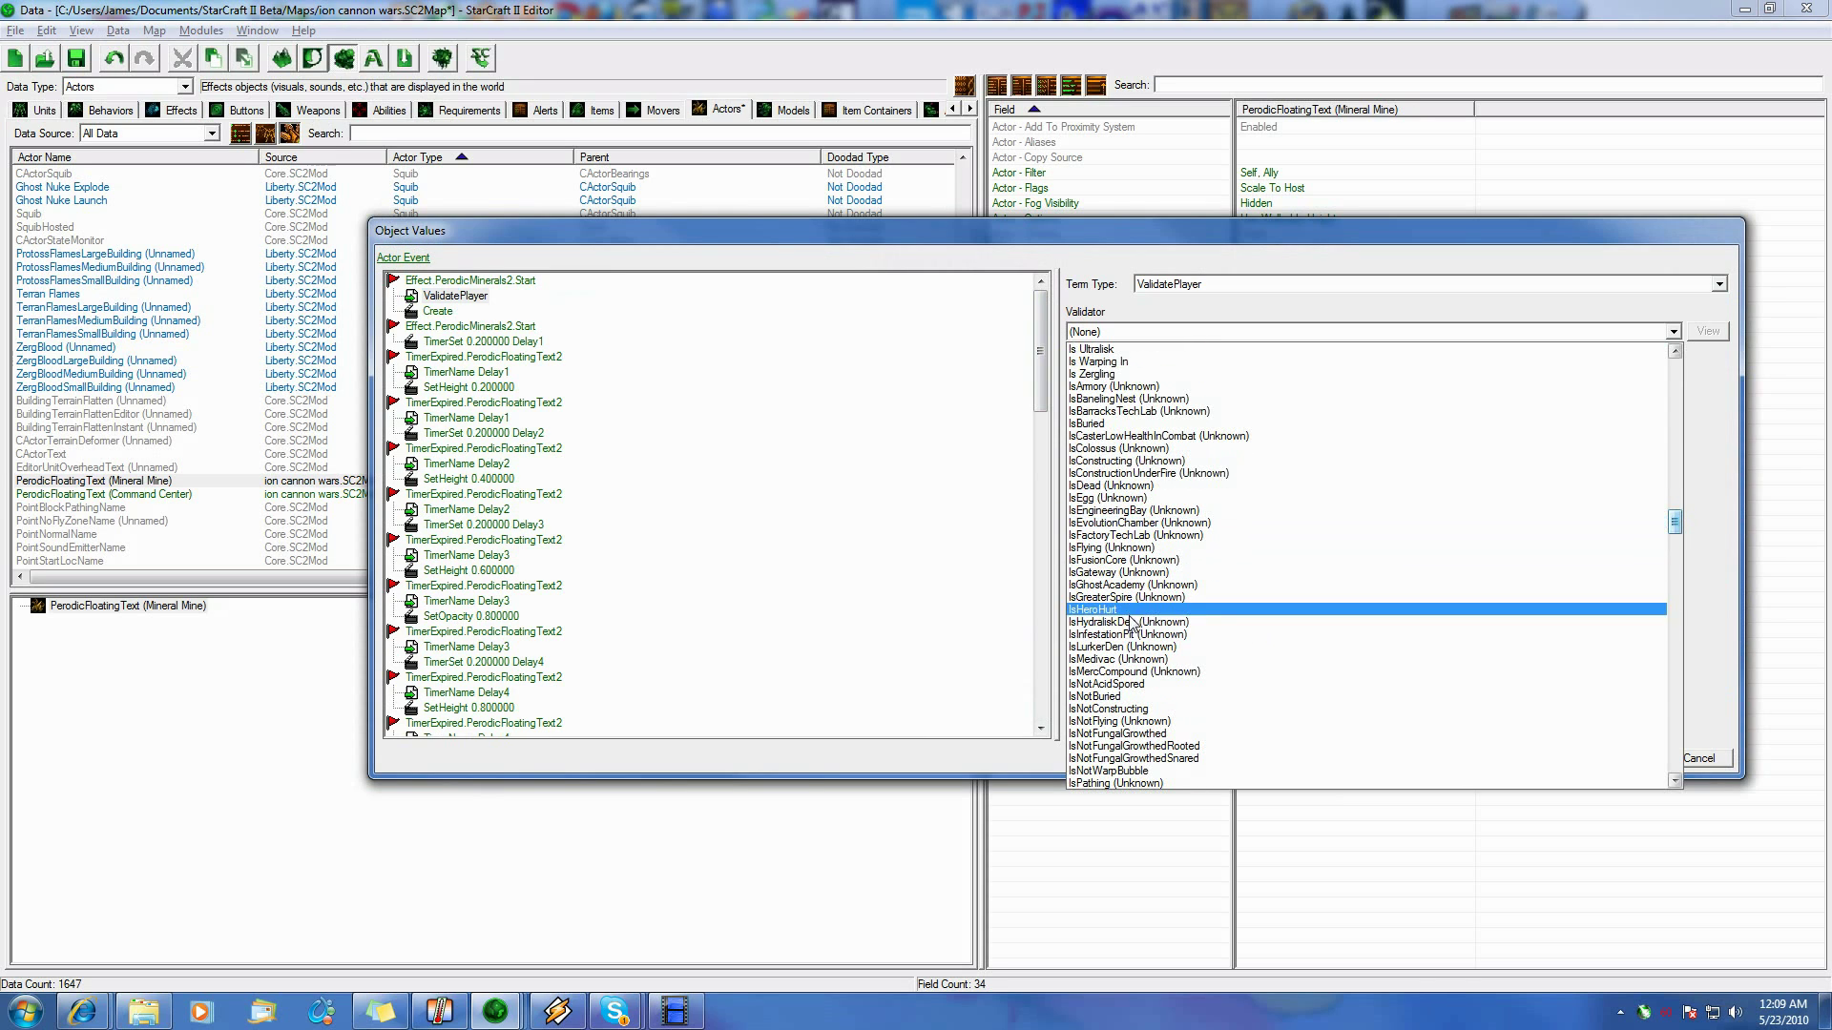
pyautogui.scroll(-5, 1132, 622)
pyautogui.scroll(-2, 1172, 665)
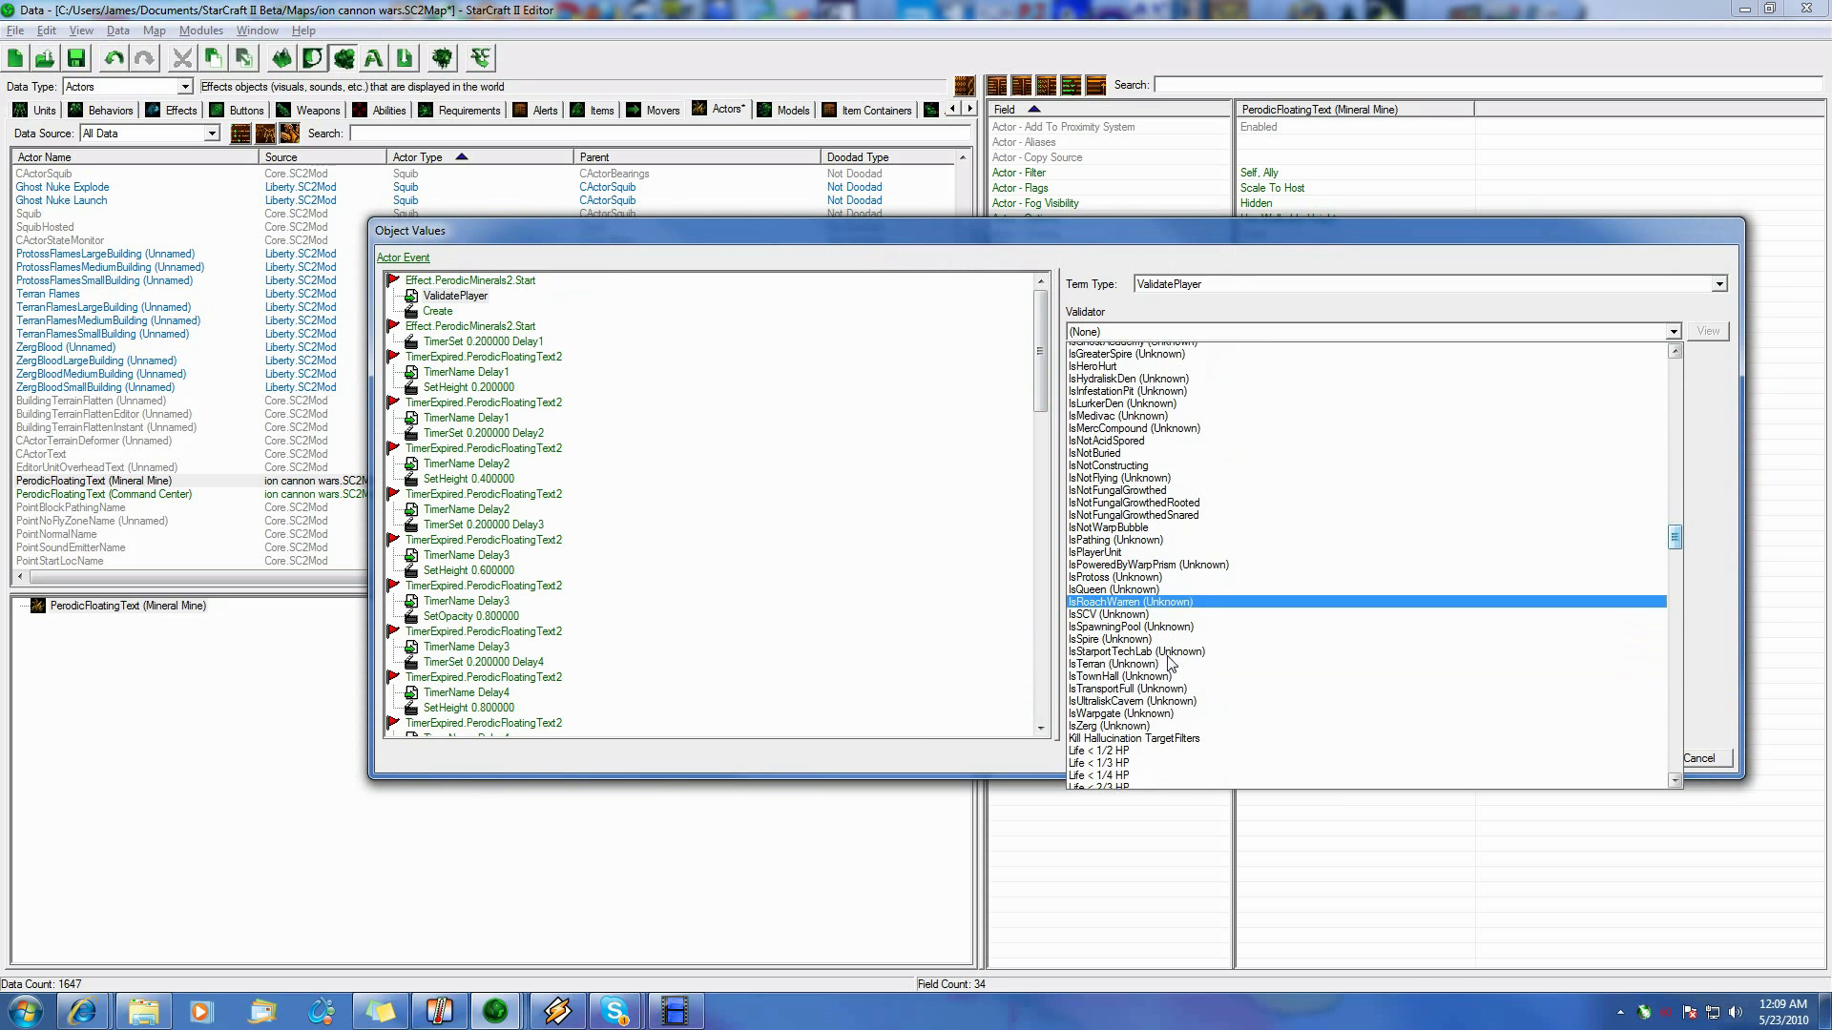
pyautogui.scroll(-1, 1172, 665)
pyautogui.scroll(-2, 1240, 668)
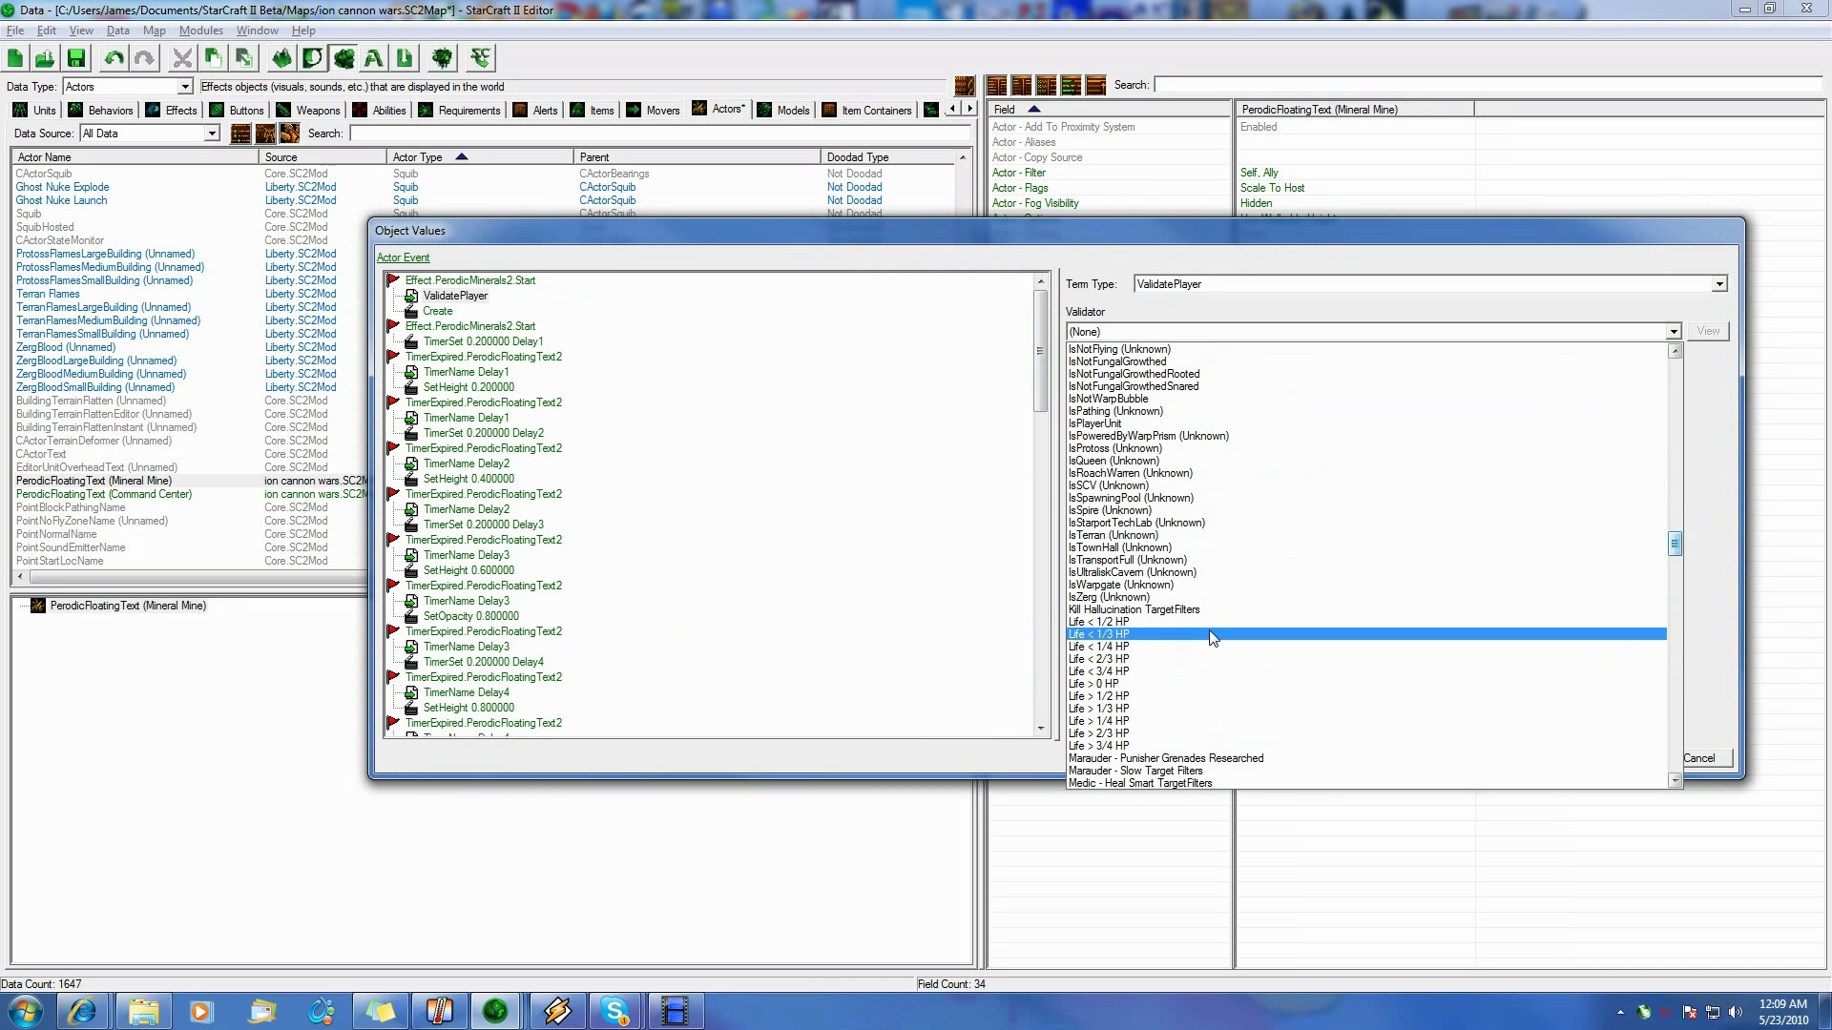
pyautogui.scroll(1, 1211, 638)
pyautogui.click(1193, 461)
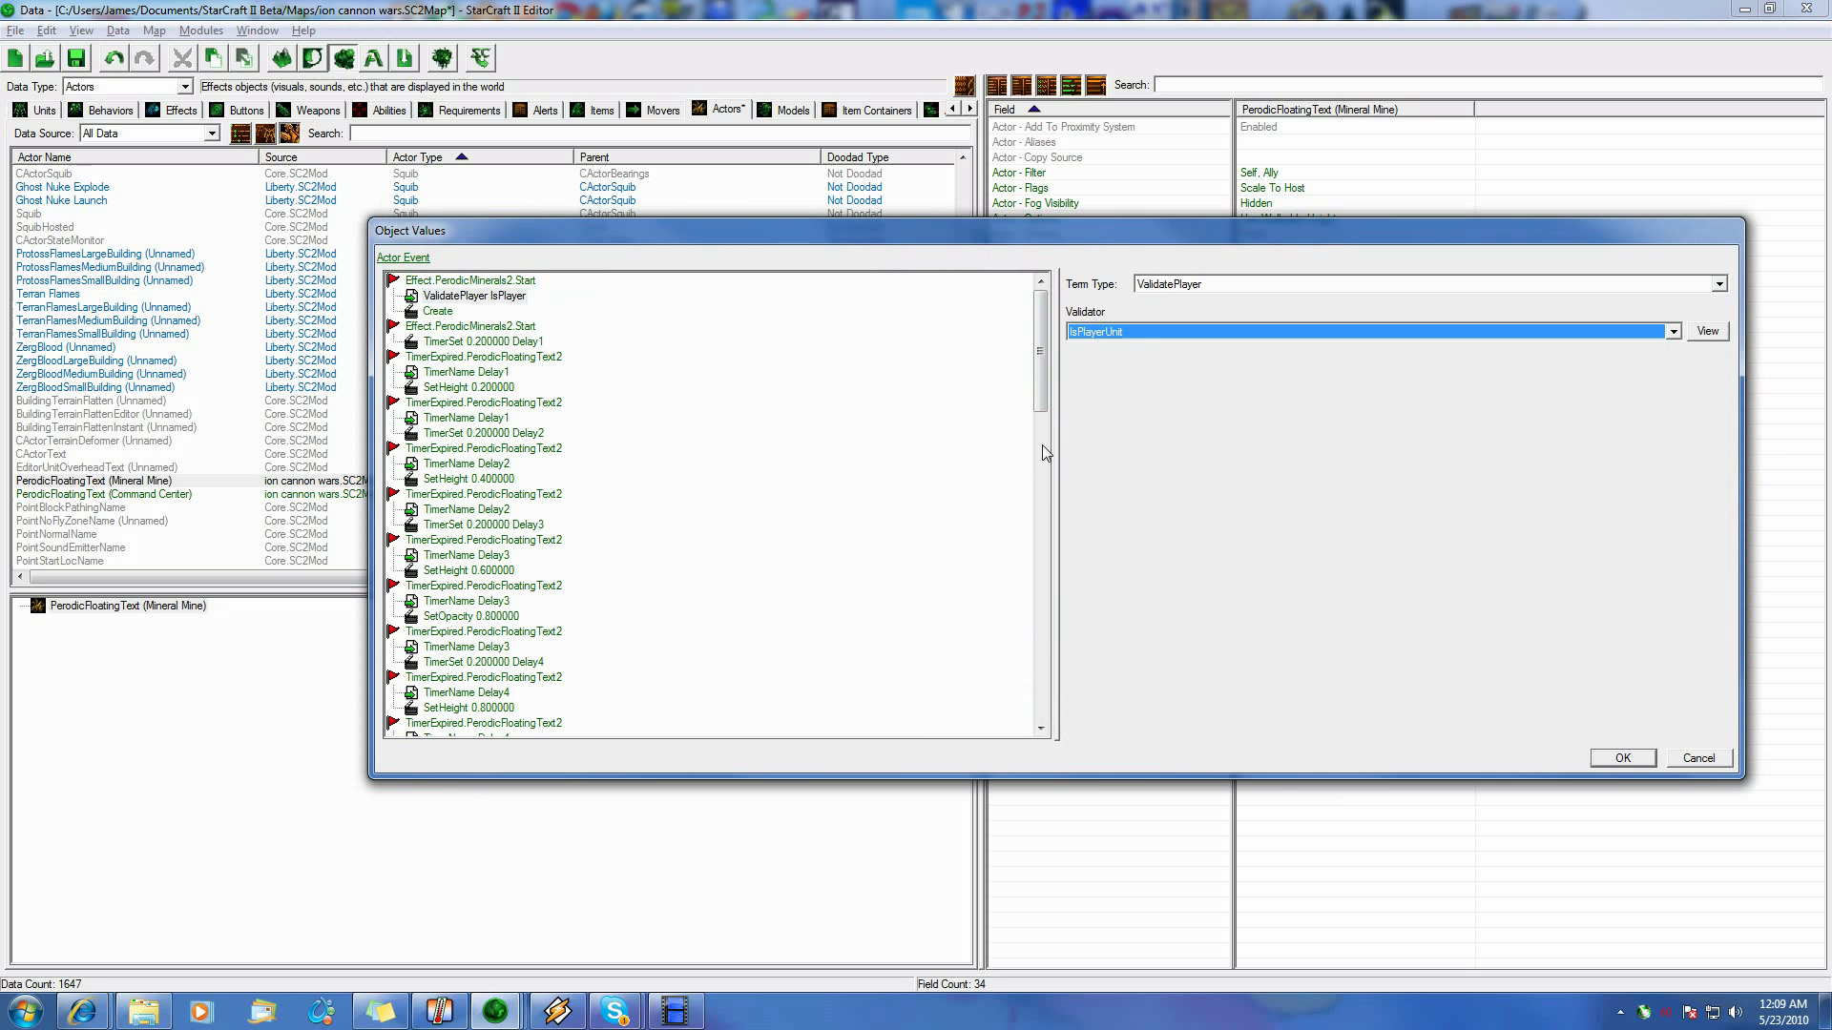
pyautogui.click(1639, 759)
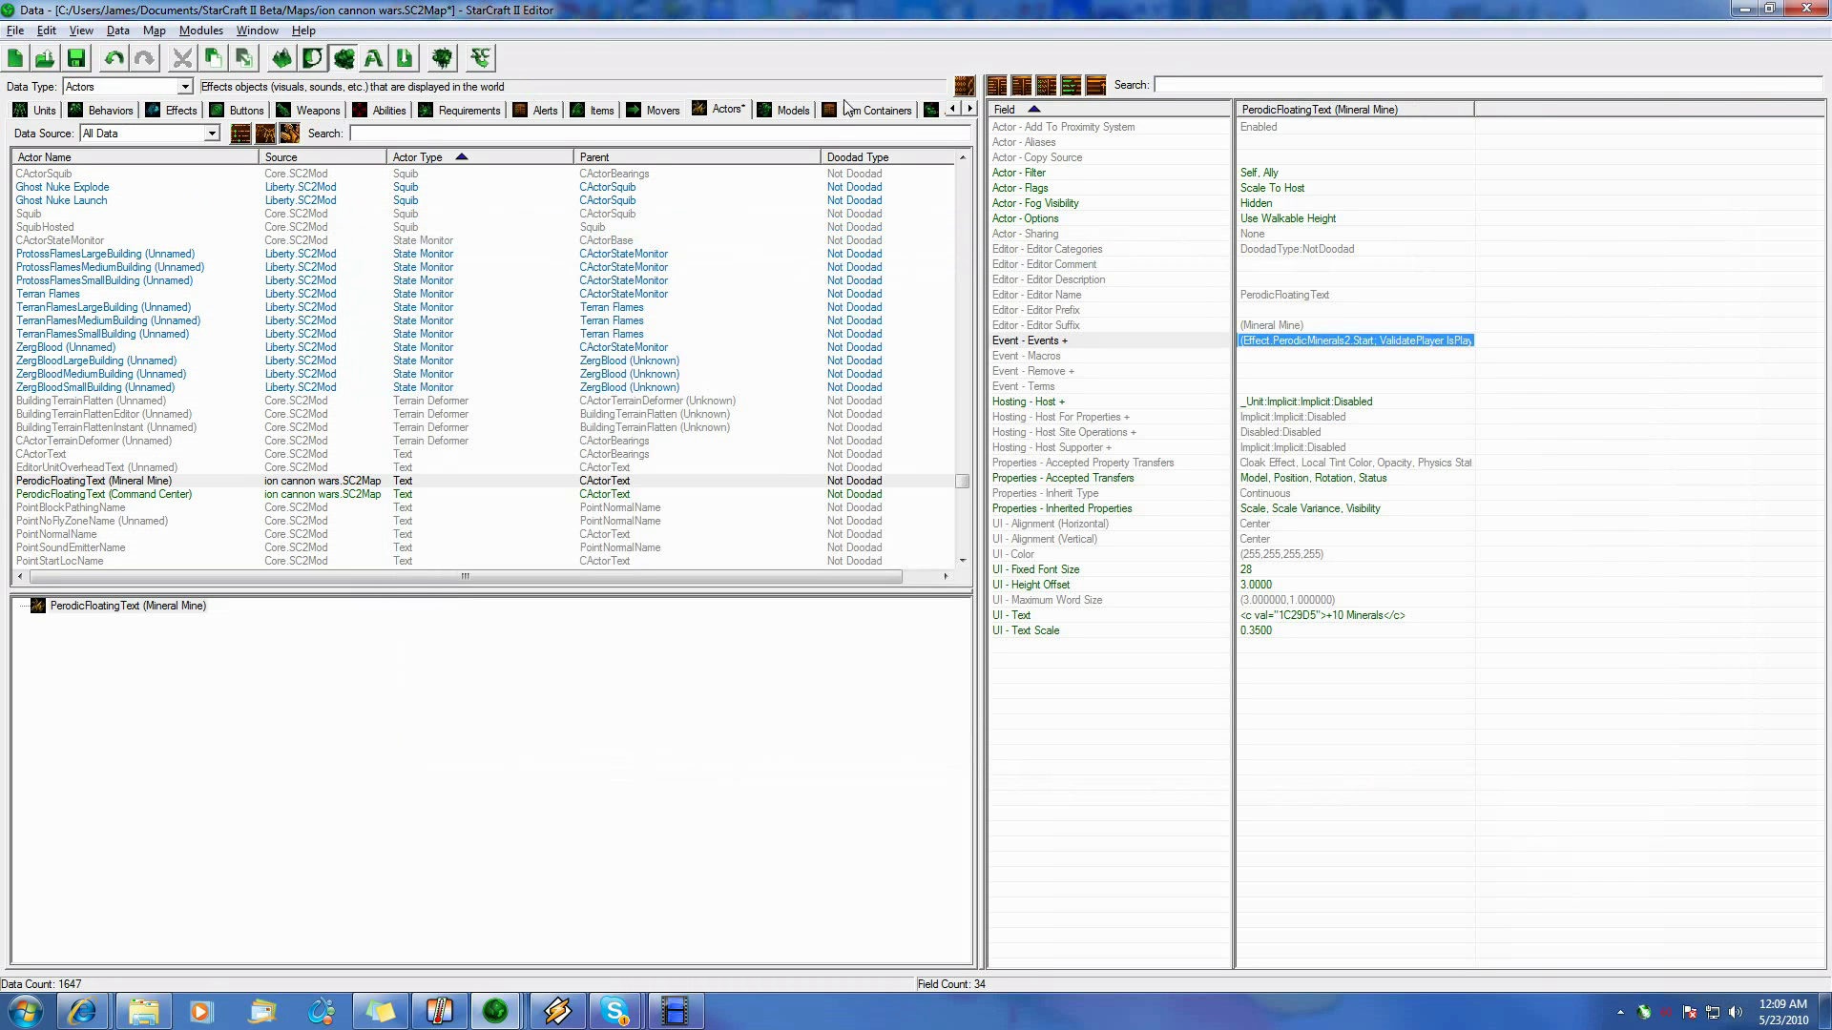
# Review the IsPlayerUnit validator's fields, including its Value, and save the map
pyautogui.click(969, 108)
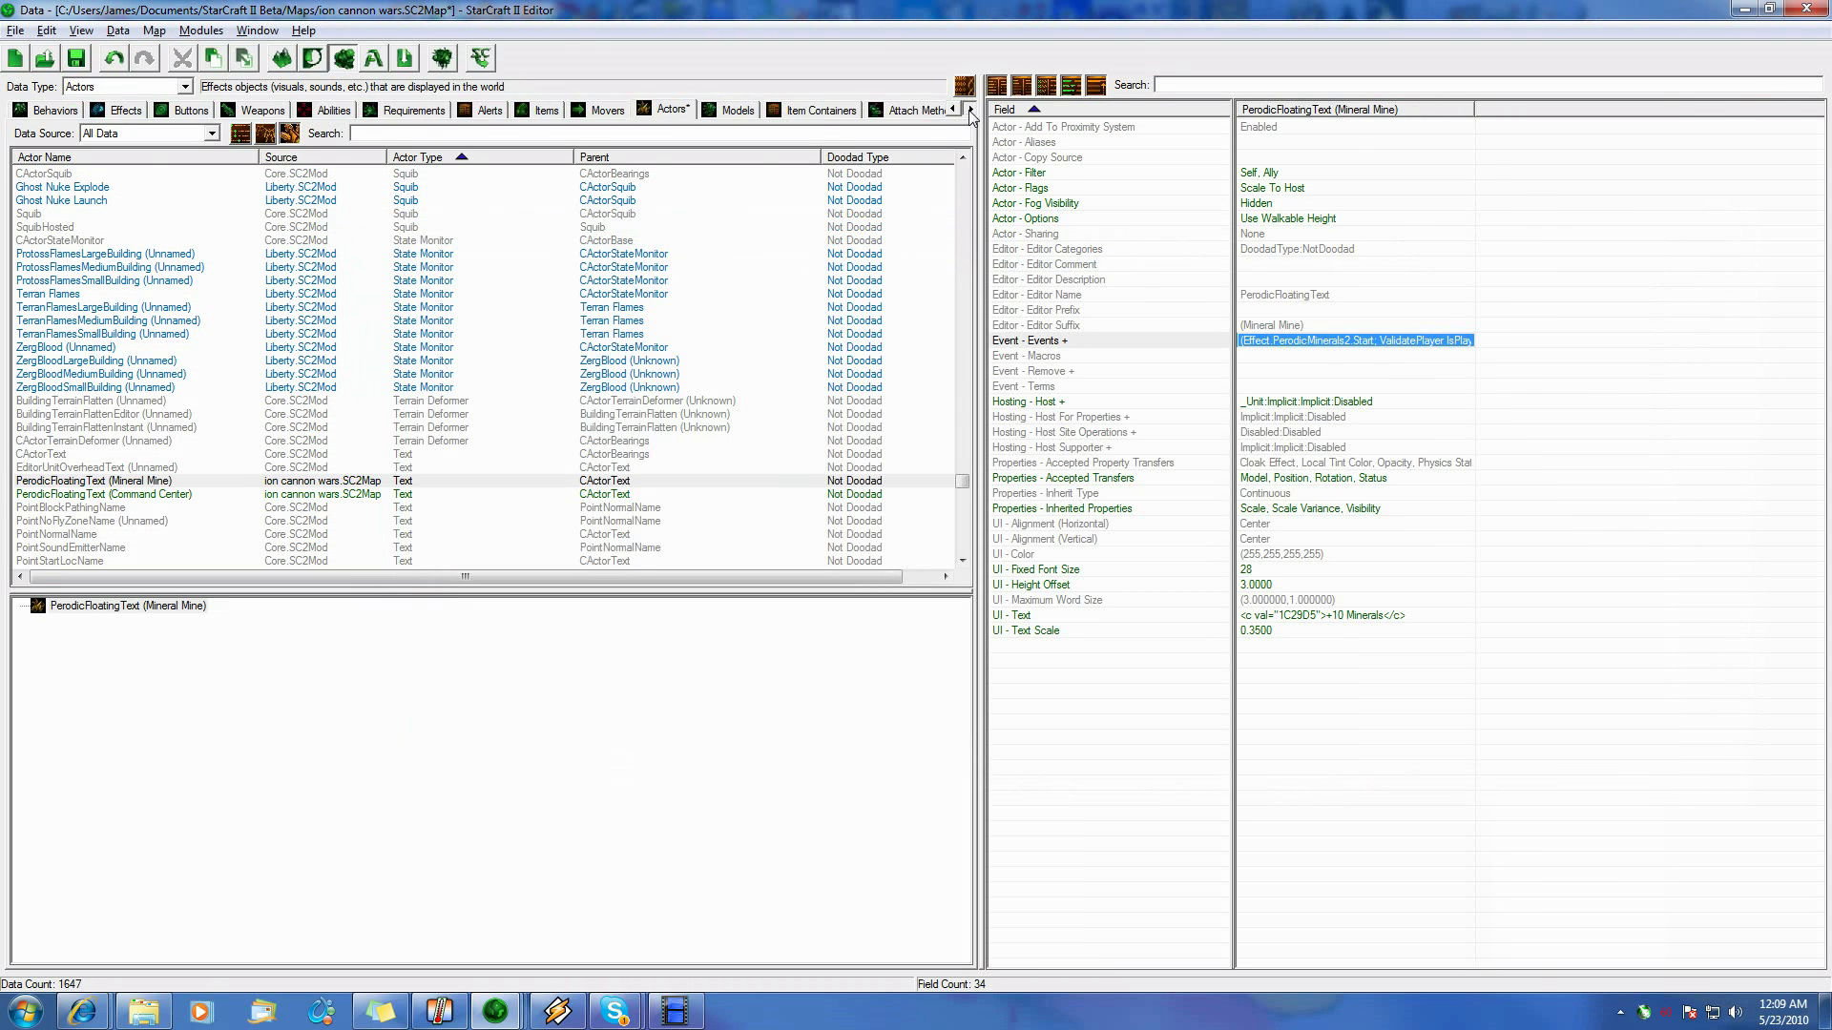
pyautogui.click(970, 108)
pyautogui.click(969, 108)
pyautogui.click(885, 110)
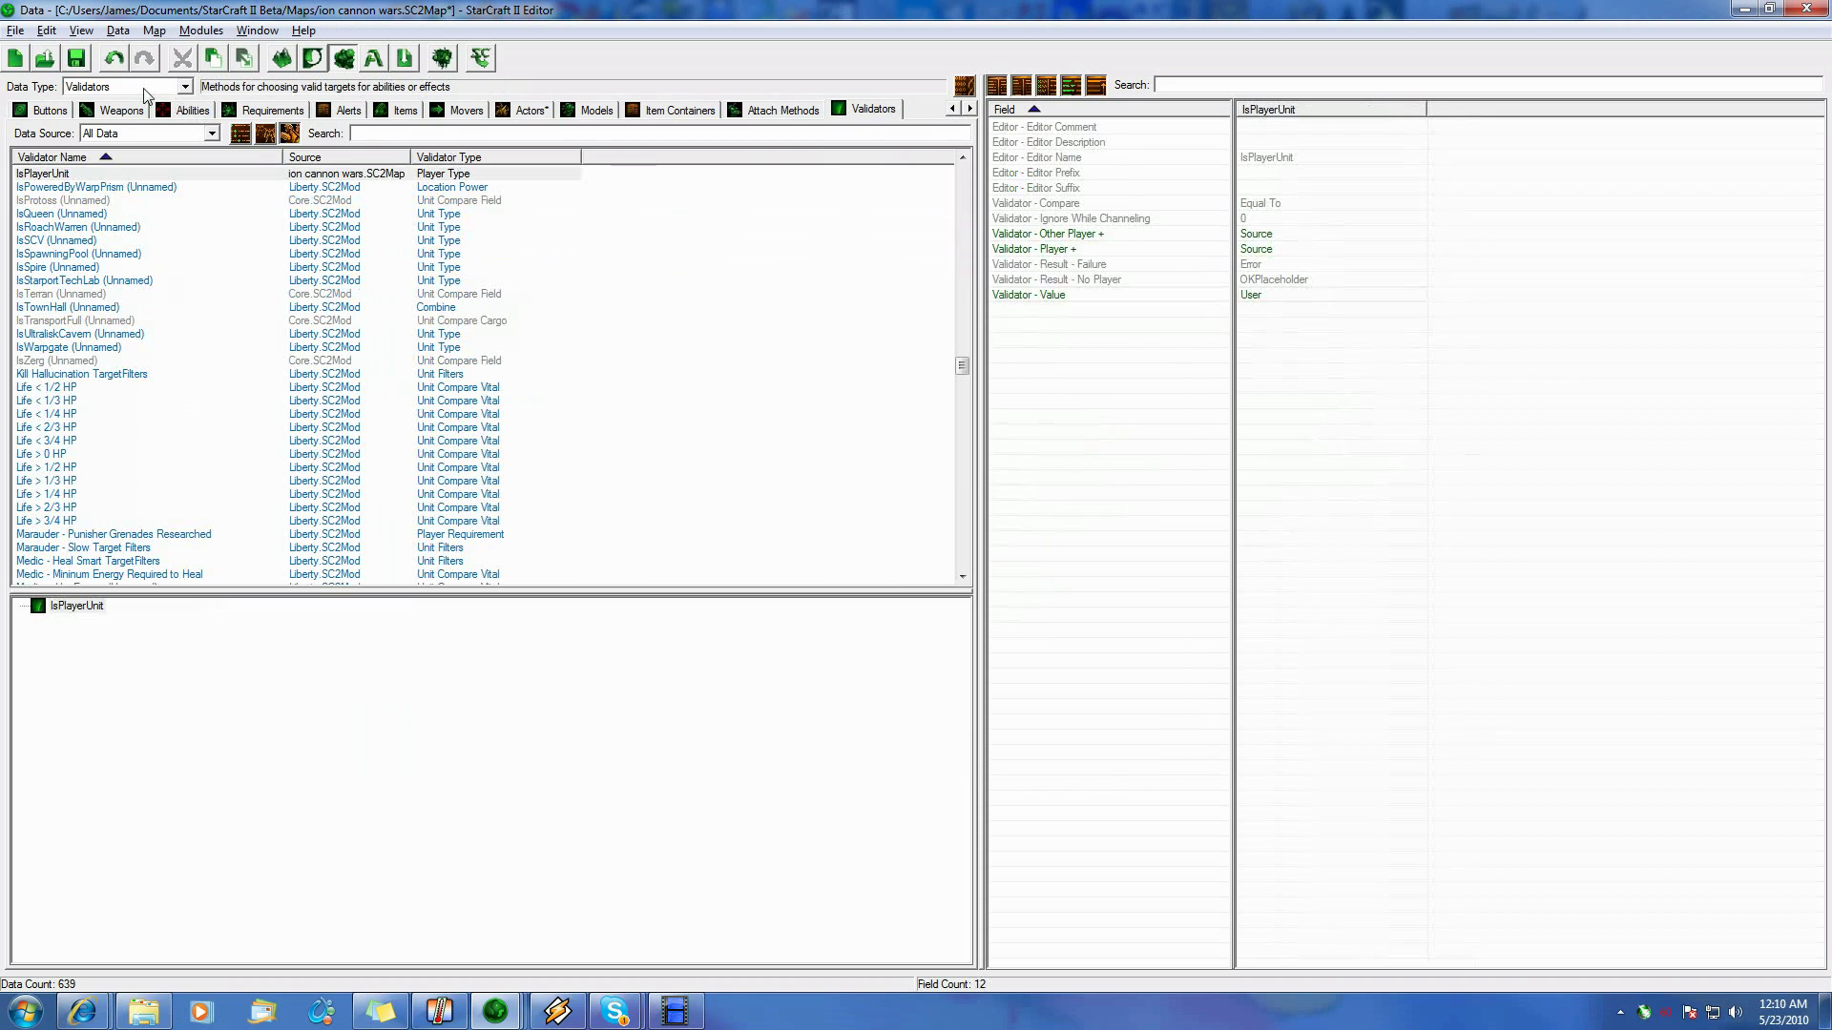
pyautogui.click(175, 175)
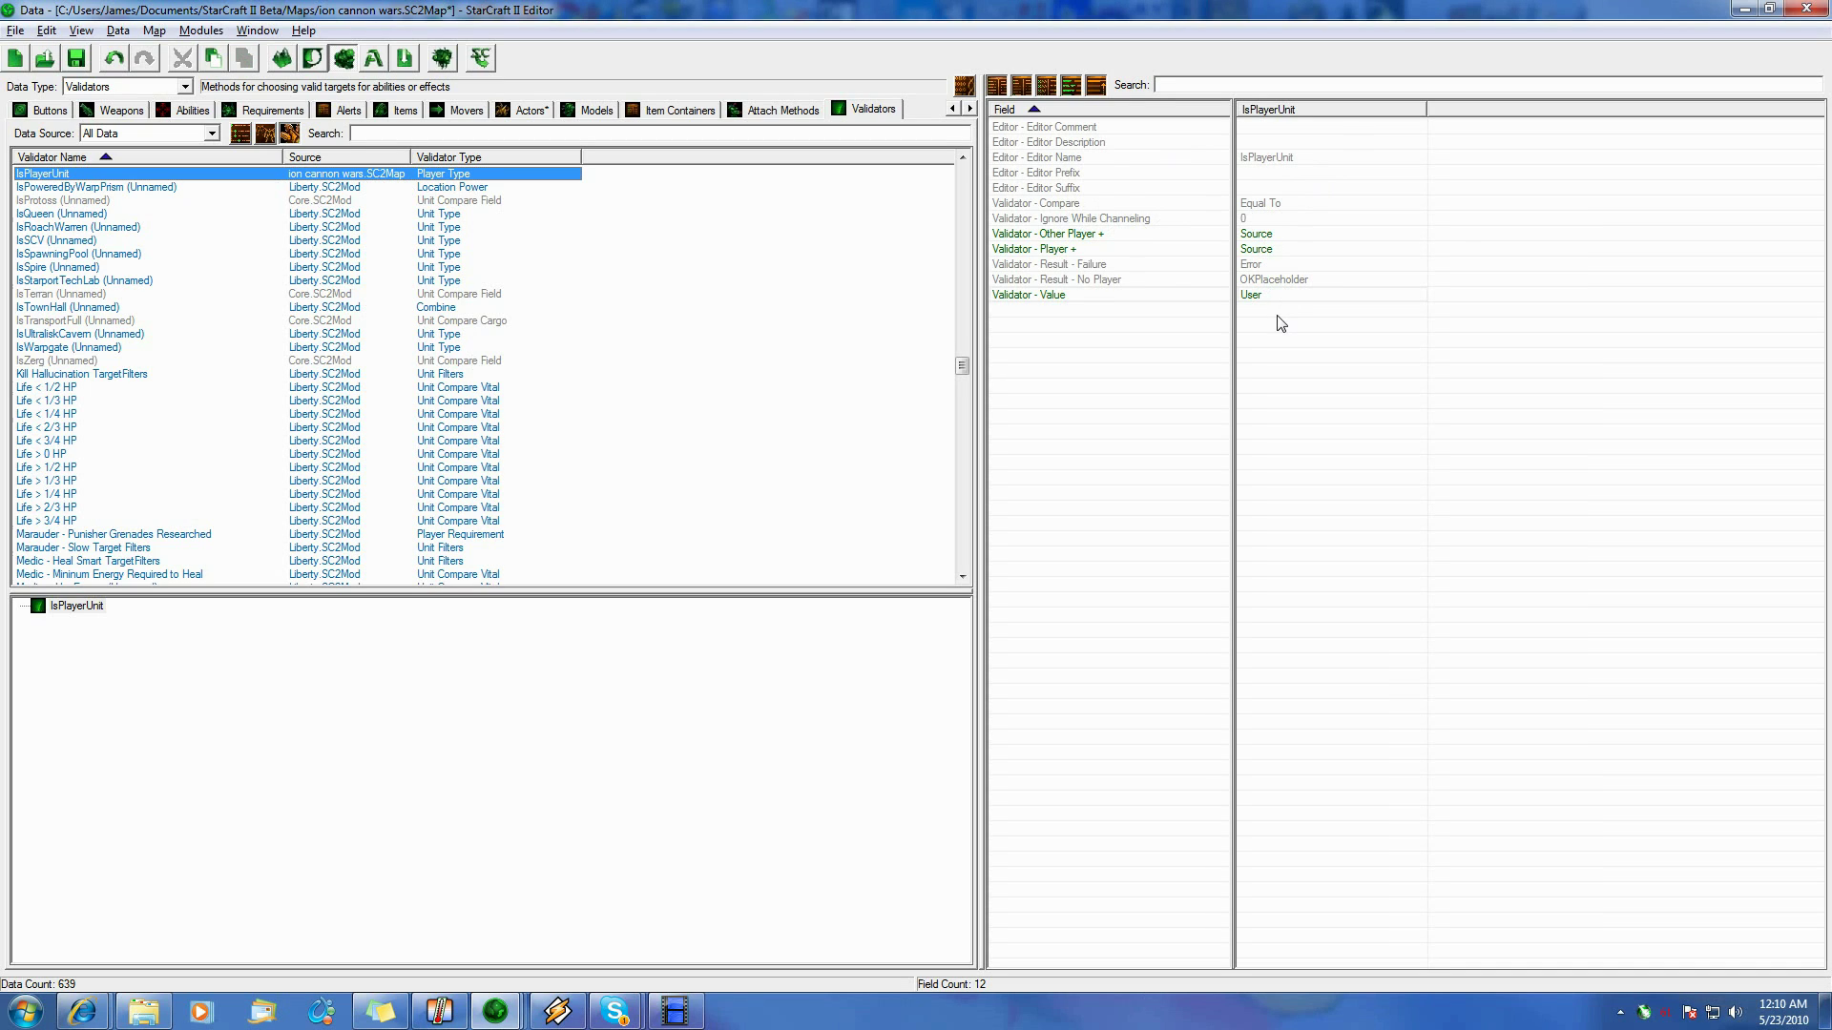
pyautogui.click(1258, 296)
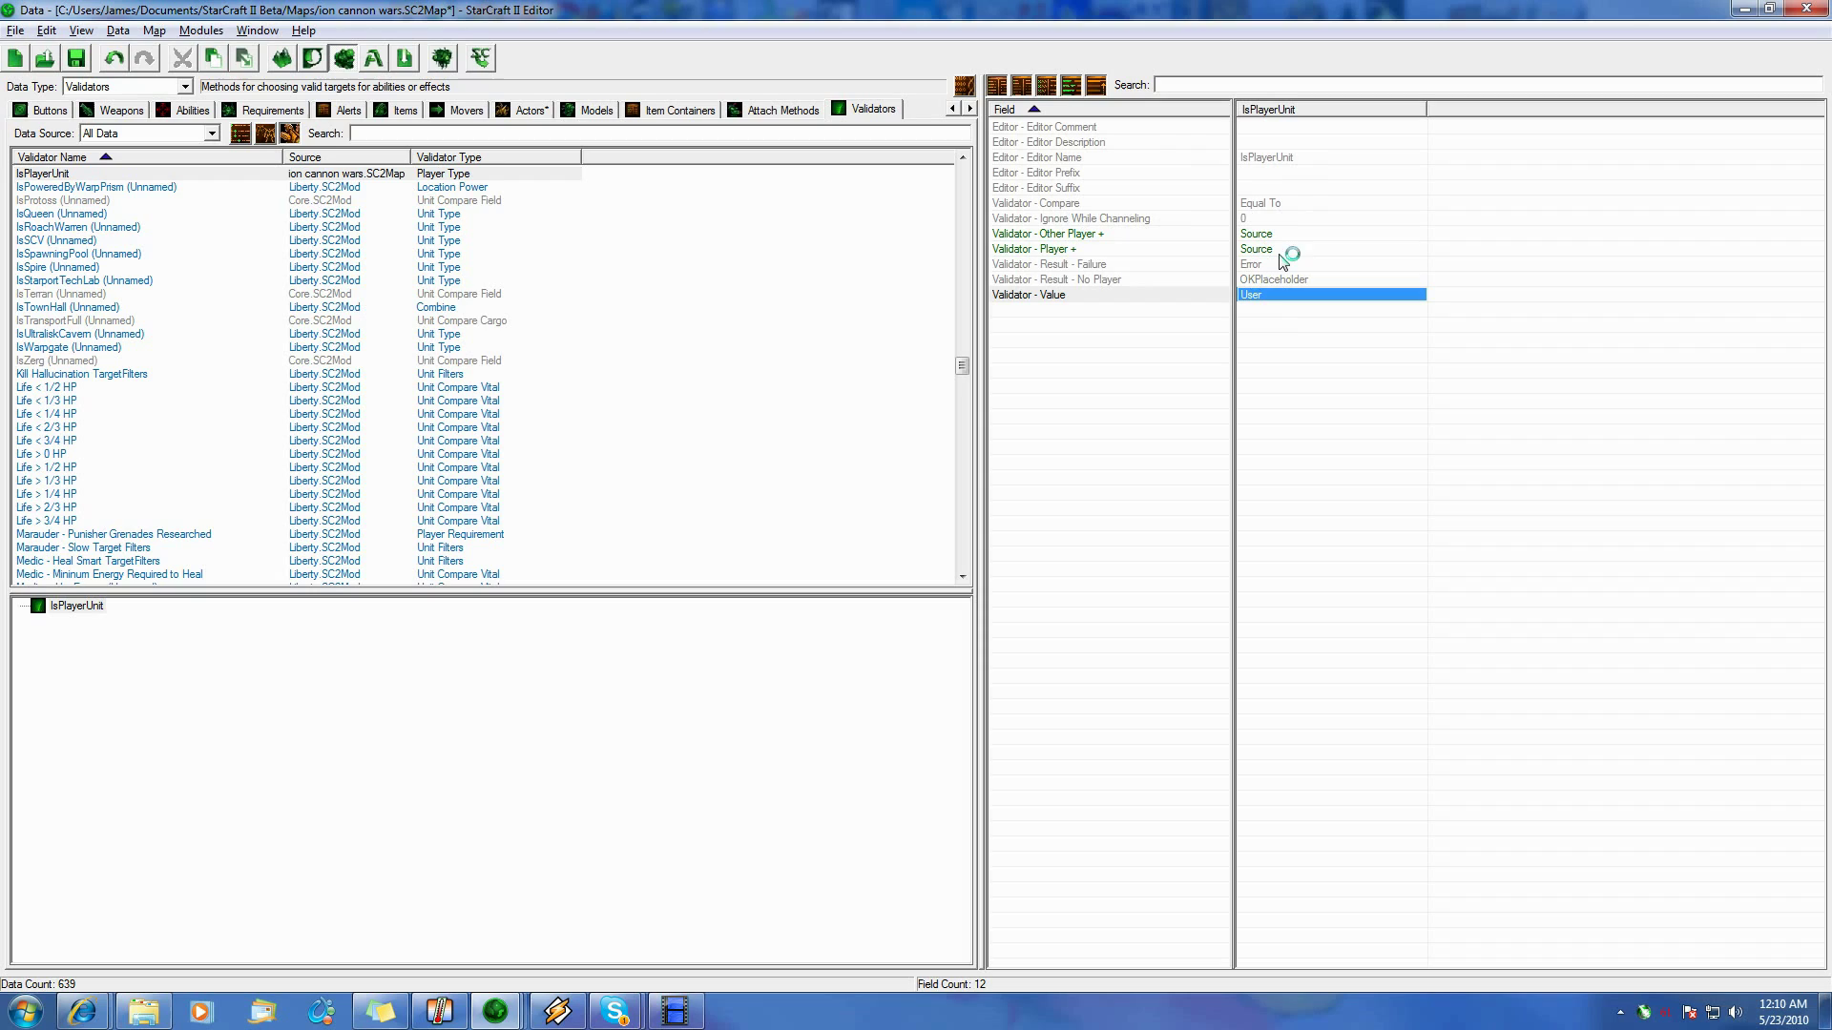
pyautogui.click(76, 58)
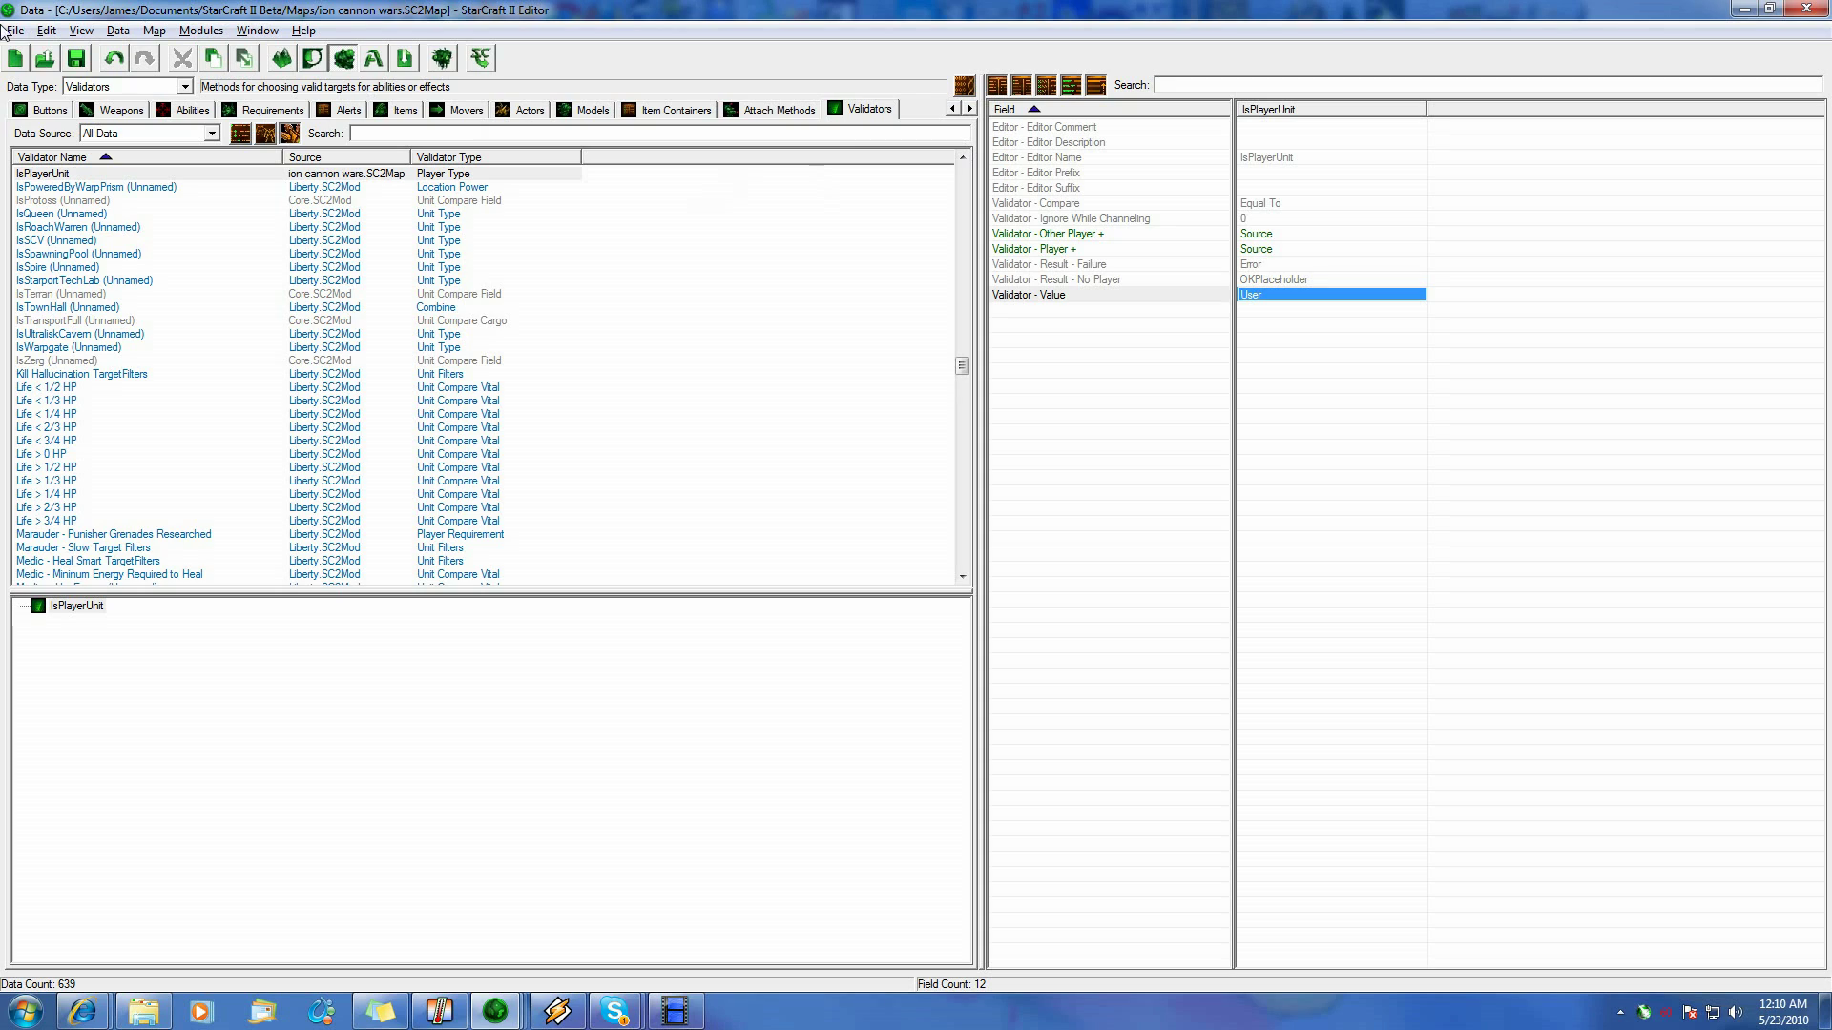
pyautogui.click(951, 108)
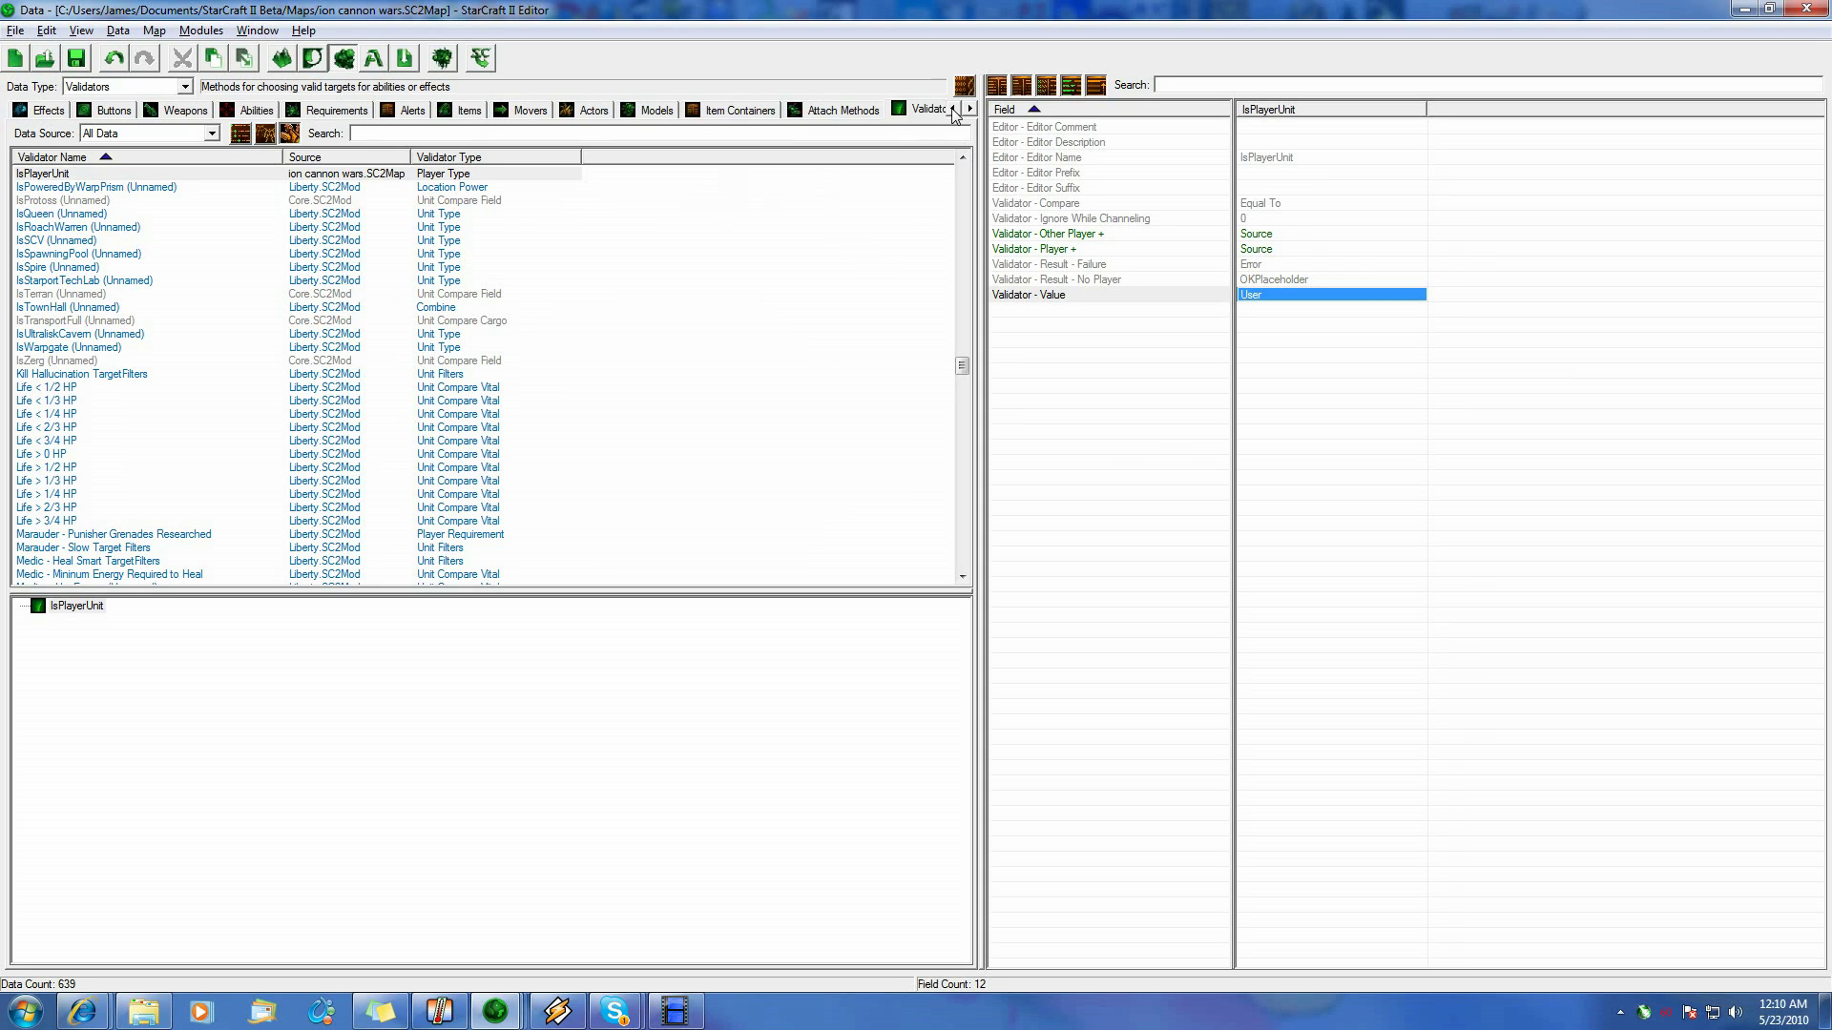
pyautogui.click(951, 108)
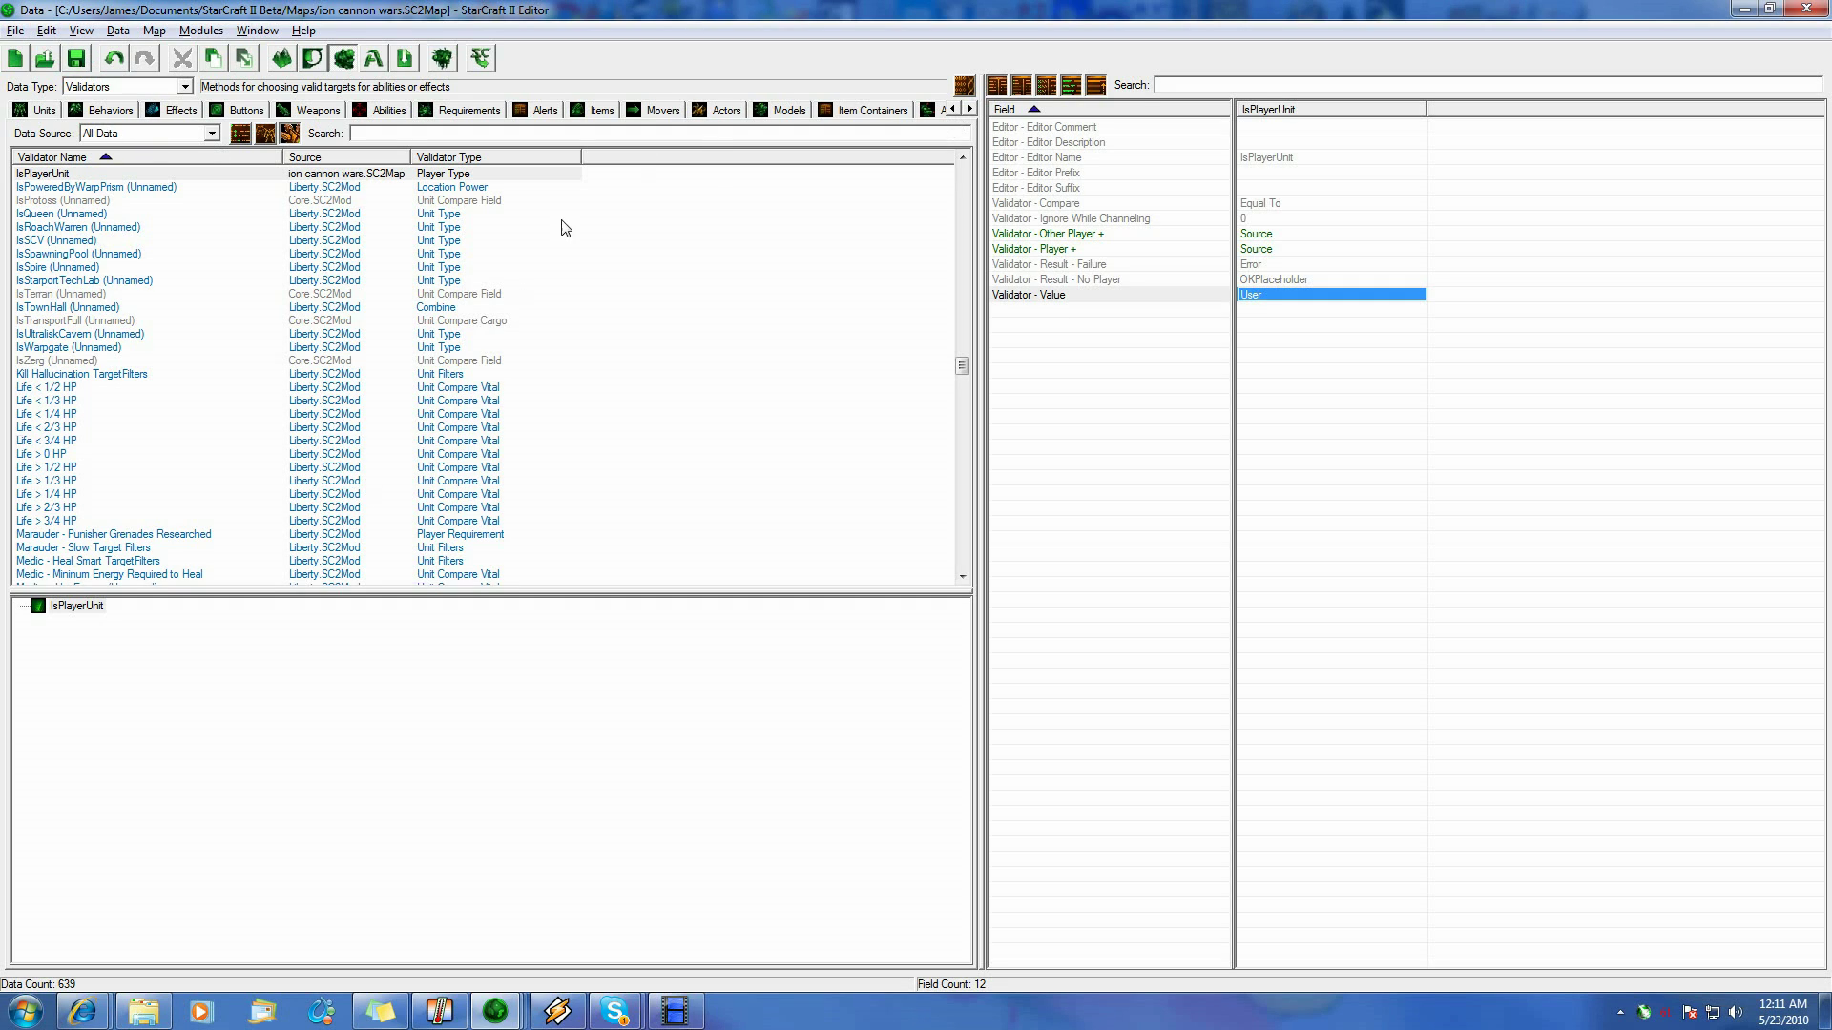
pyautogui.click(969, 107)
pyautogui.click(969, 108)
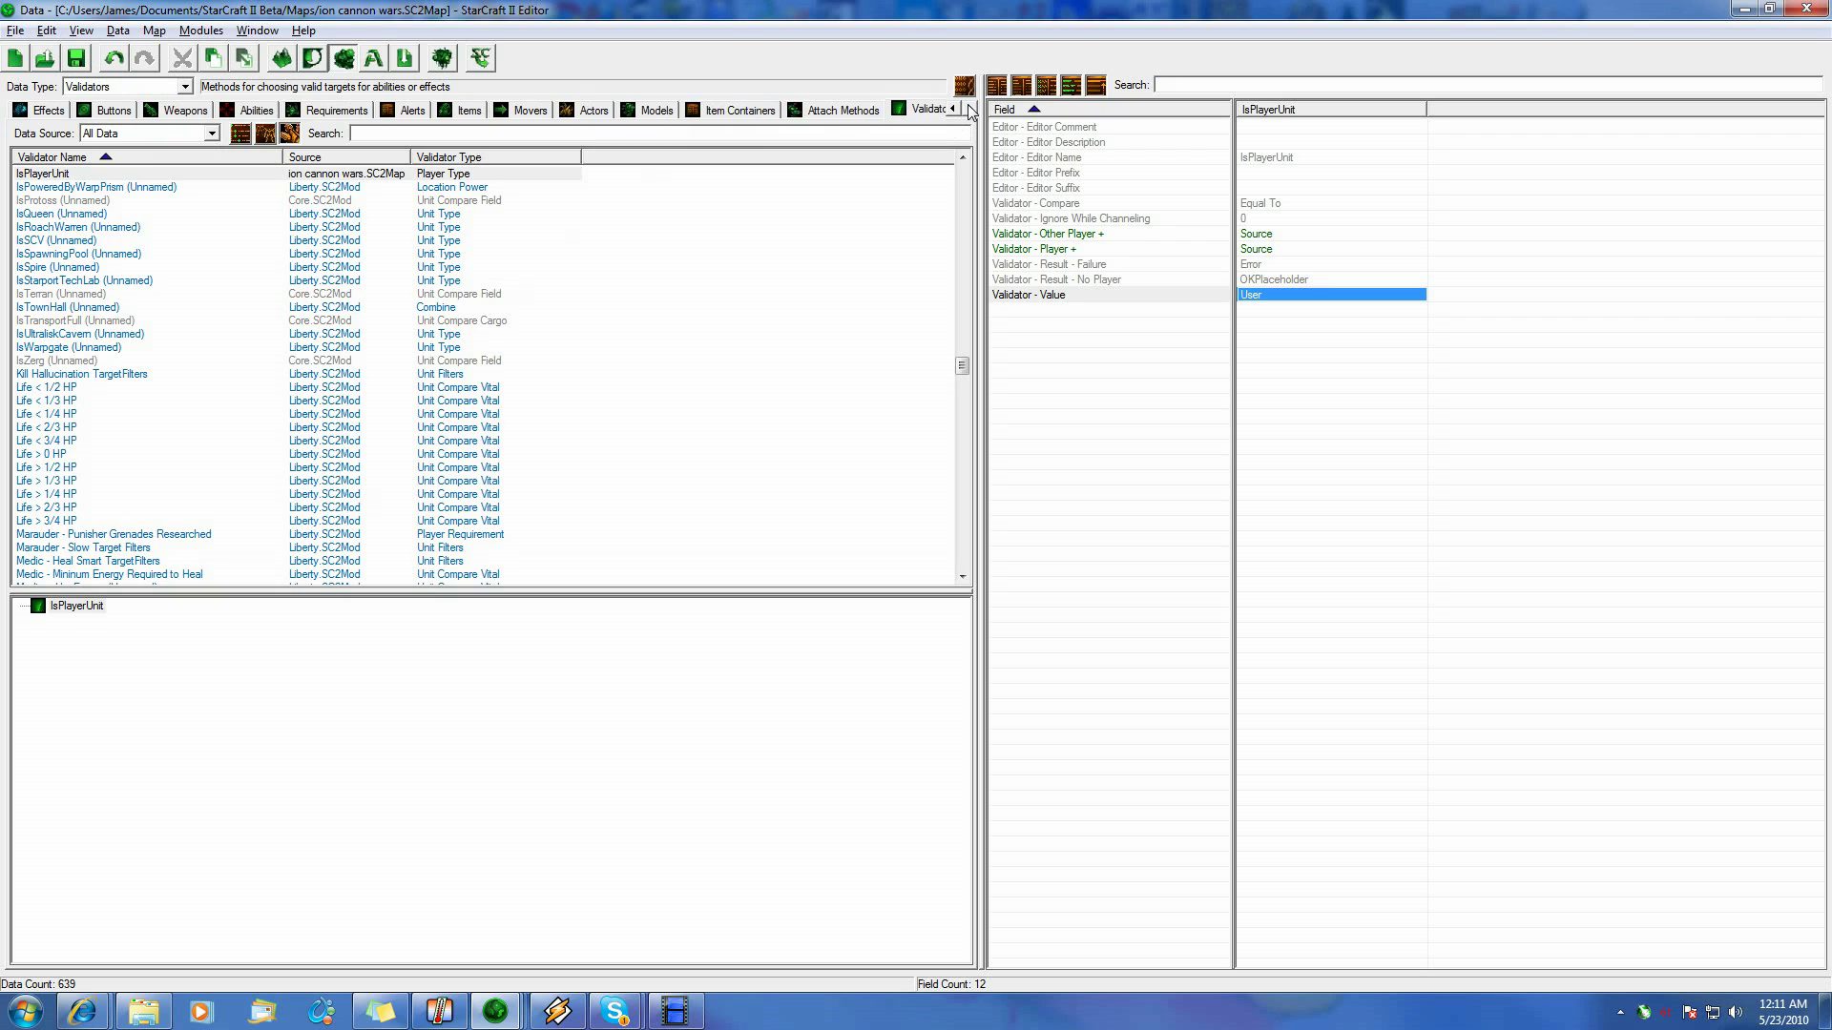
pyautogui.click(969, 107)
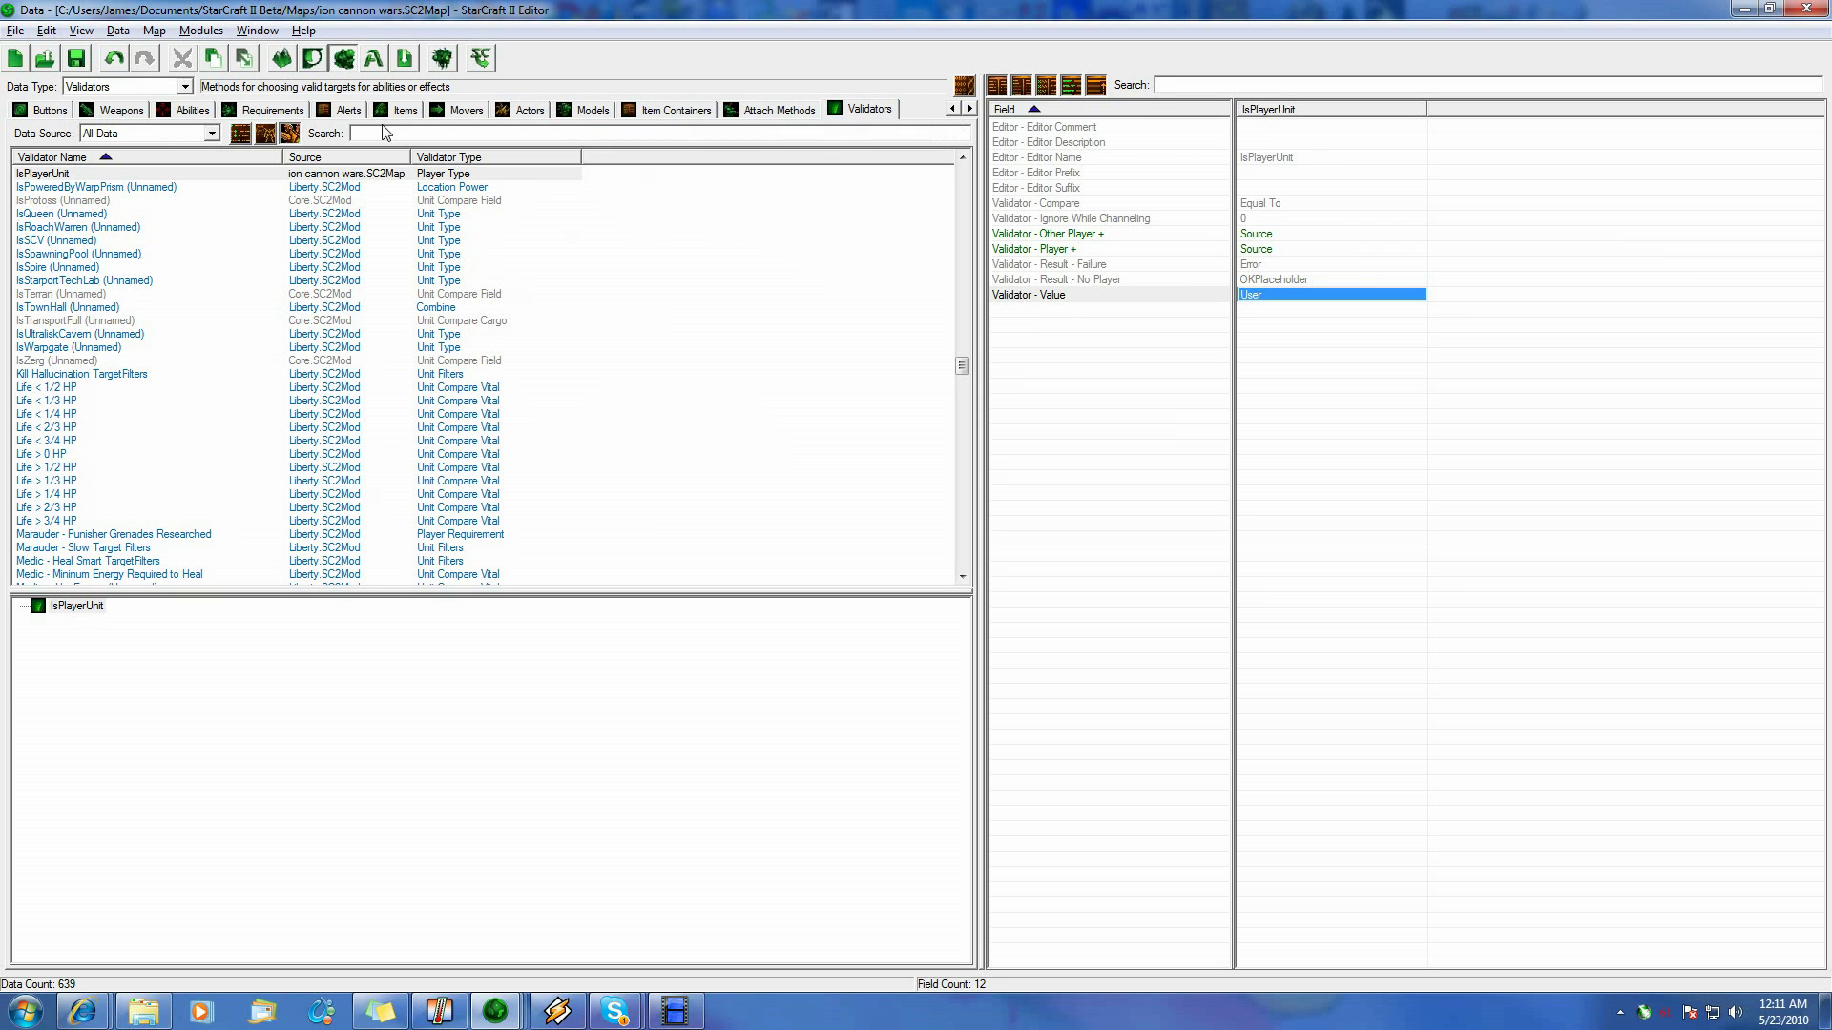
# Inspect the Host Site Operations of the PerodicFloatingText (Mineral Mine) actor without changing them
pyautogui.click(520, 112)
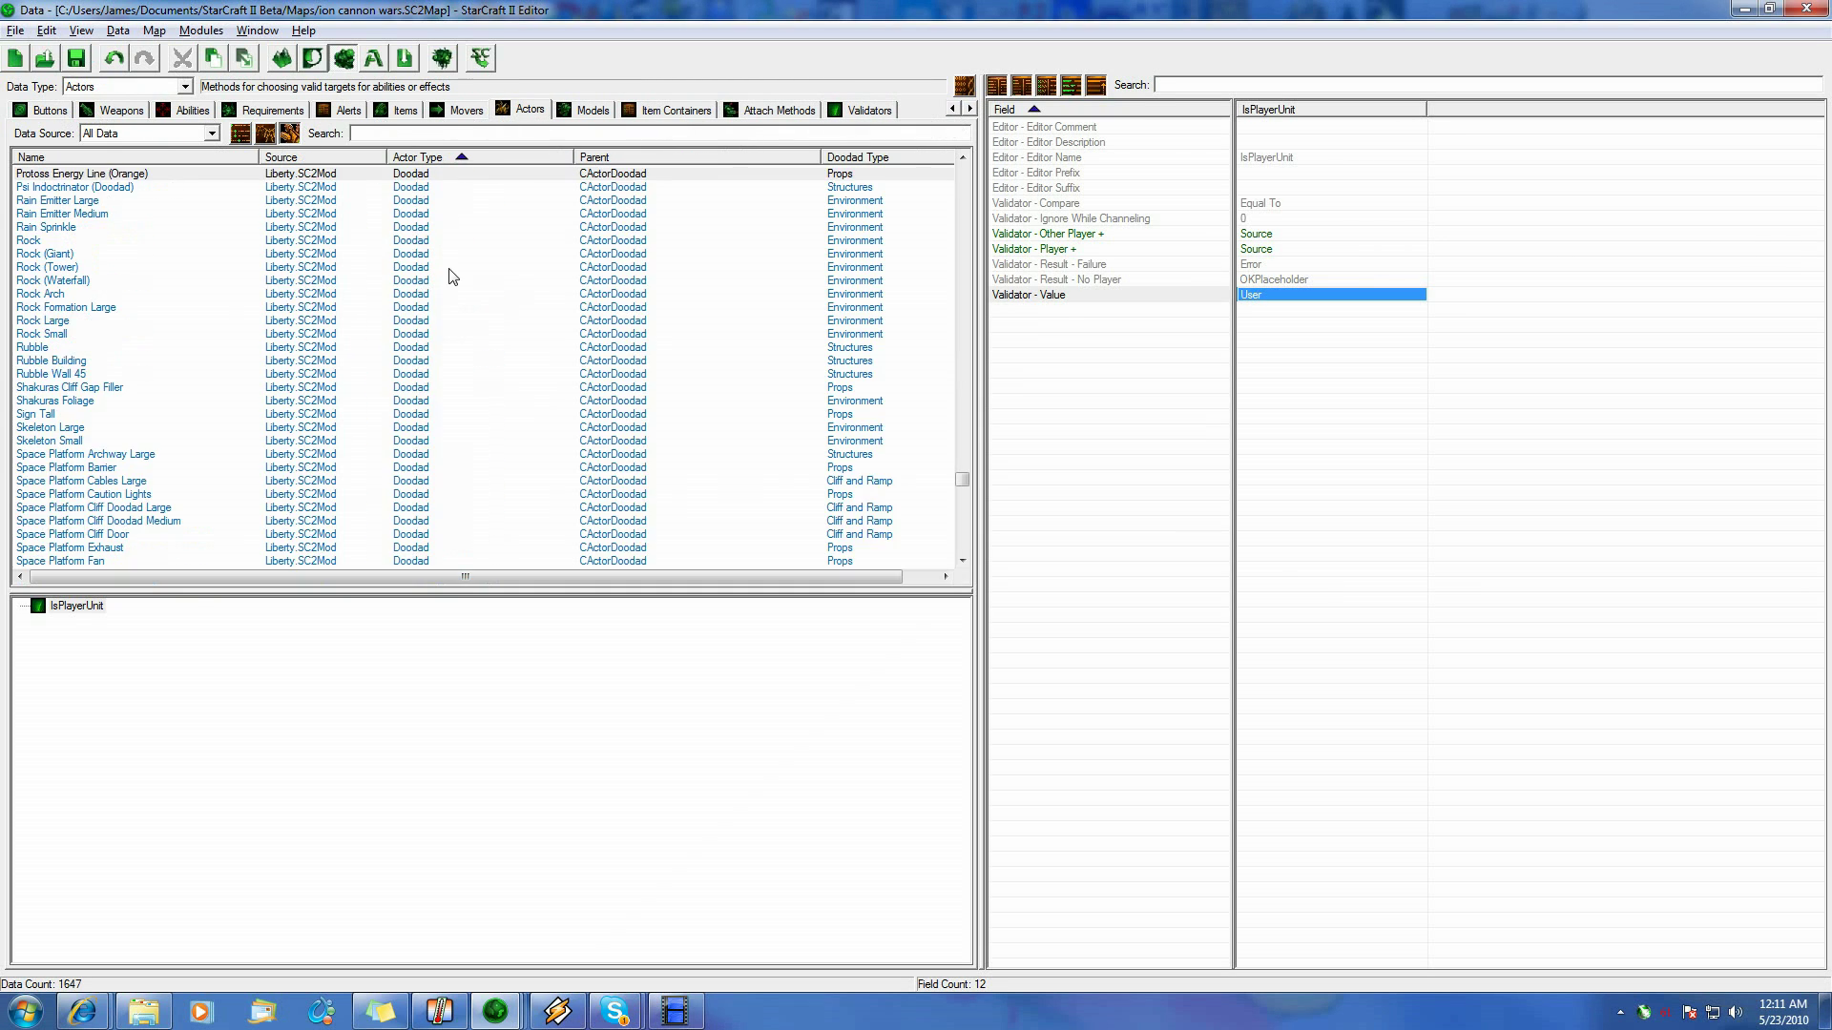
pyautogui.click(170, 561)
pyautogui.scroll(-3, 286, 516)
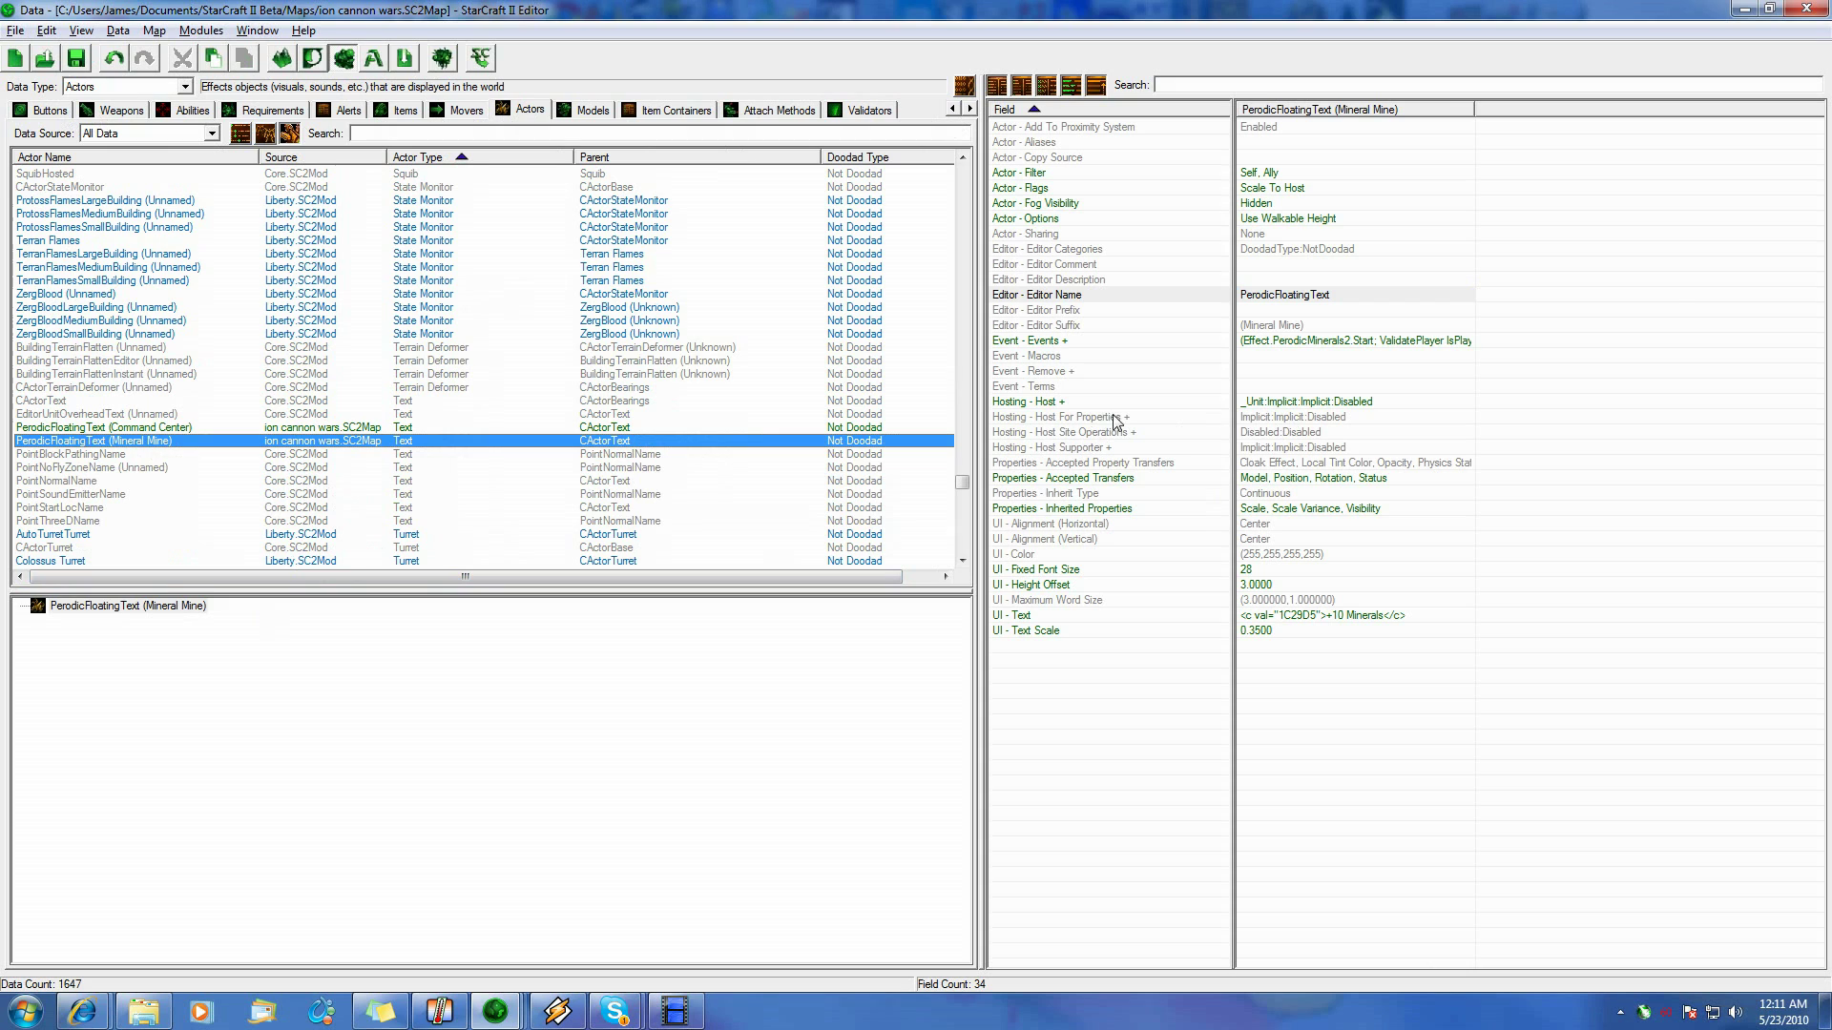
pyautogui.doubleClick(1261, 437)
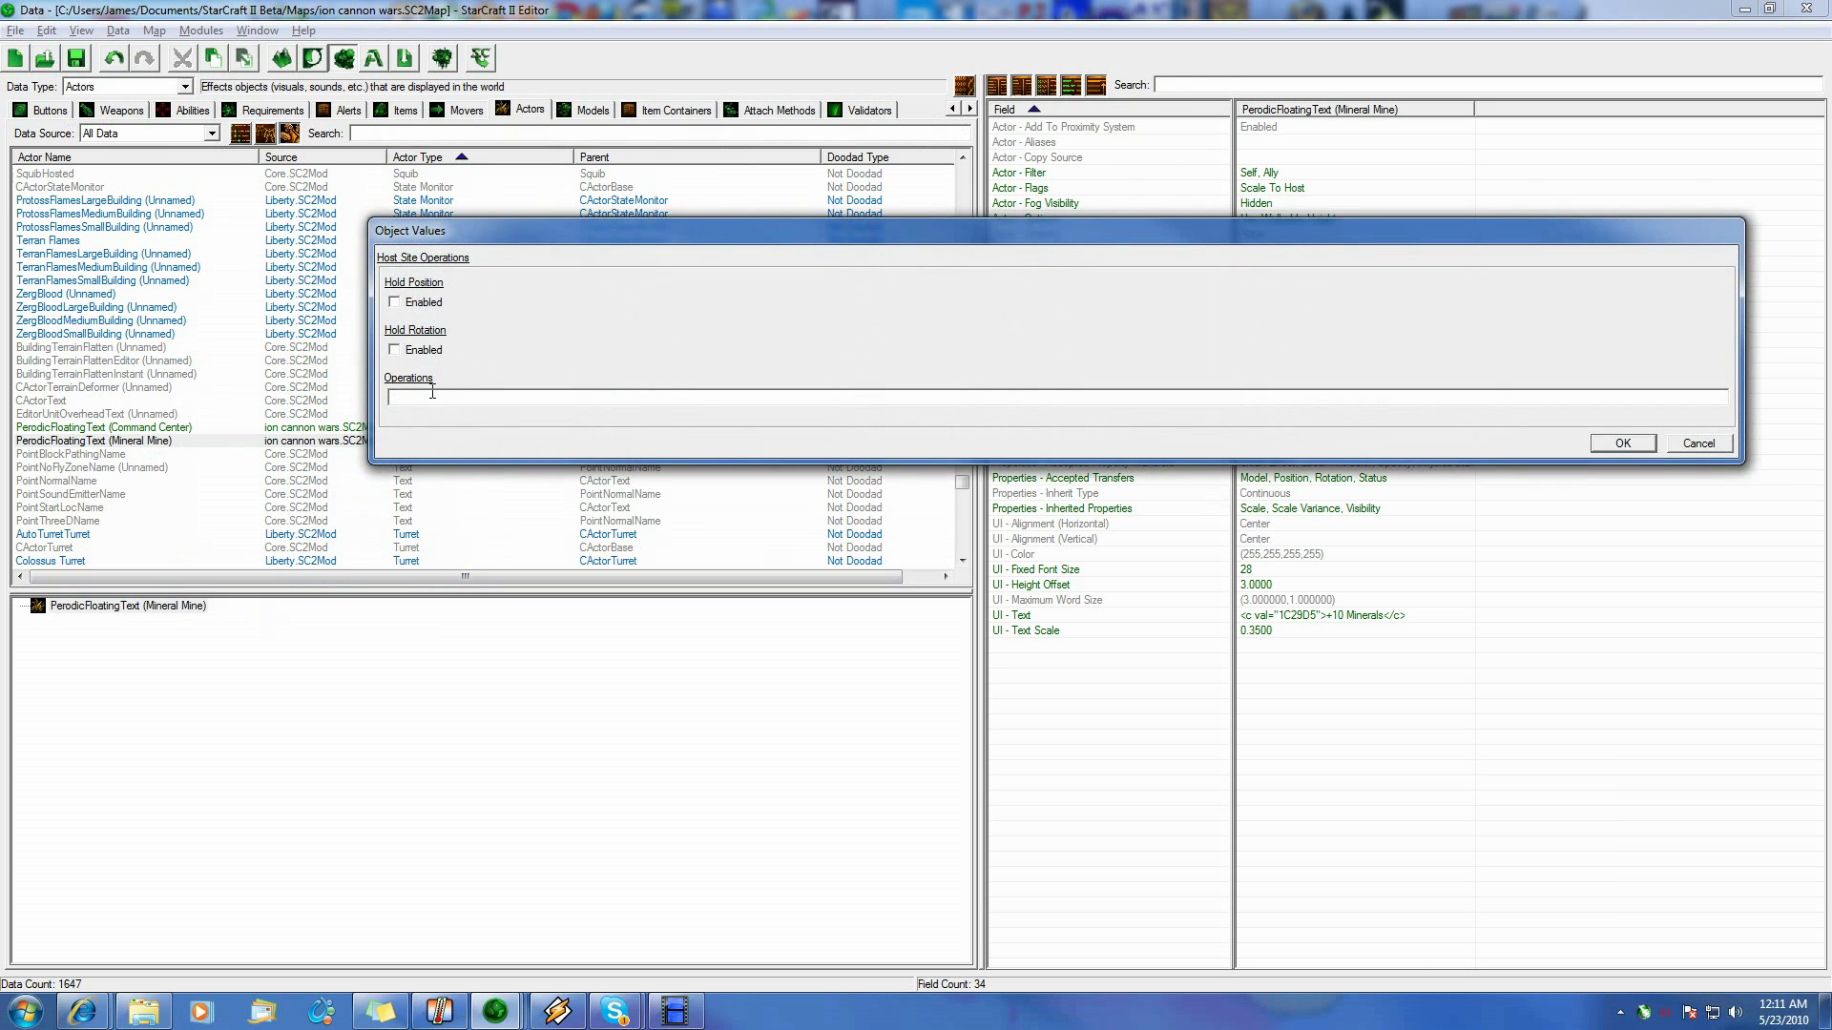
pyautogui.click(1719, 447)
pyautogui.doubleClick(1299, 437)
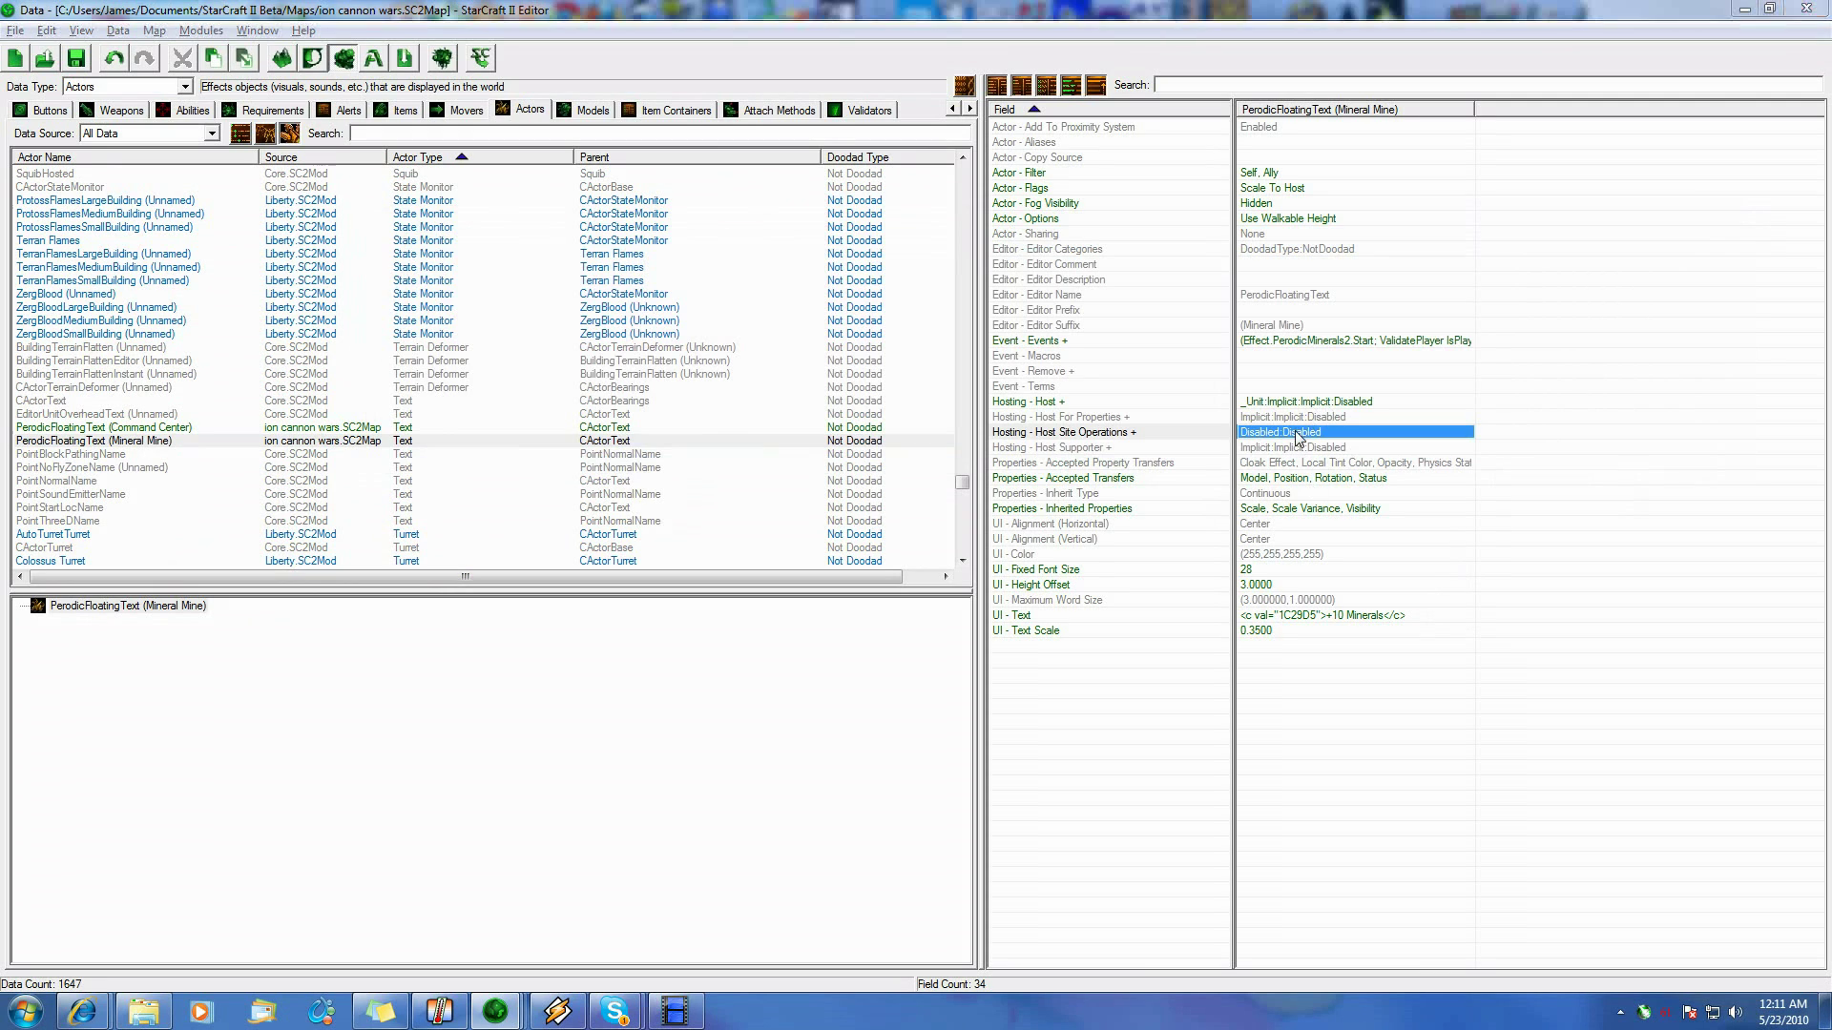
pyautogui.click(1679, 445)
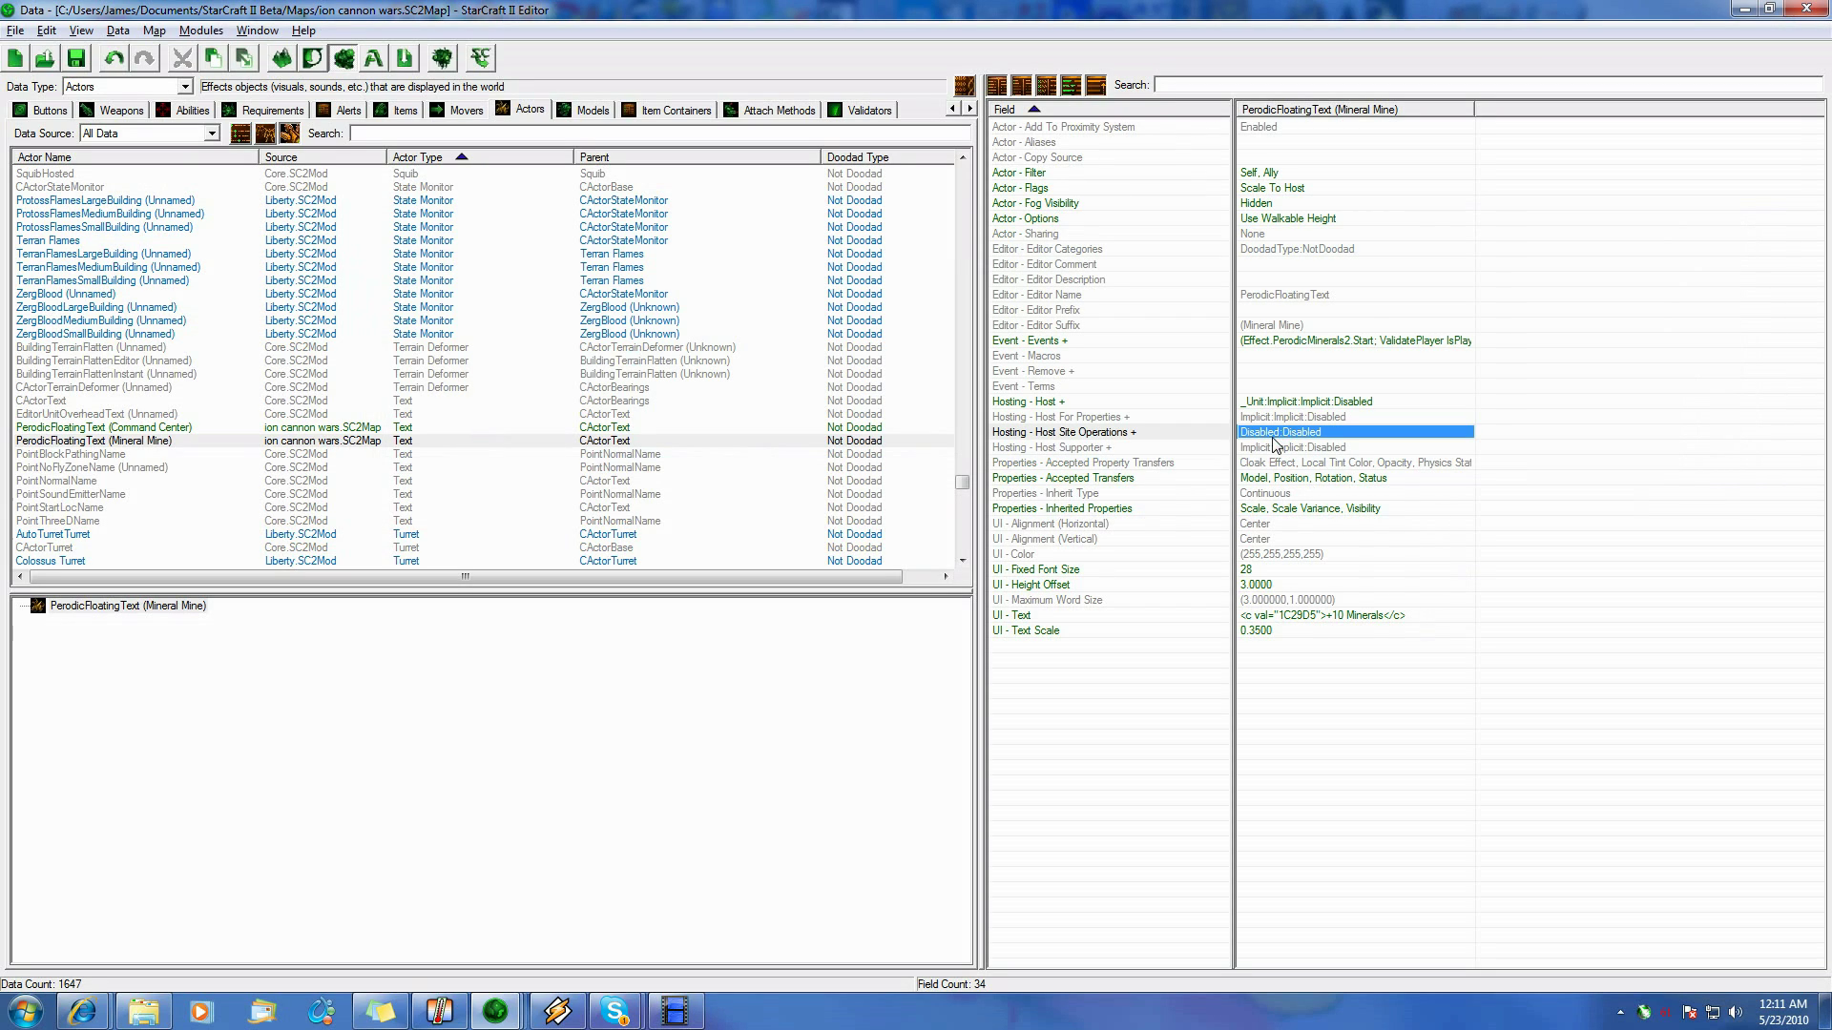
# Review the first events of the PerodicFloatingText (Mineral Mine) actor and leave them without changes
pyautogui.click(340, 443)
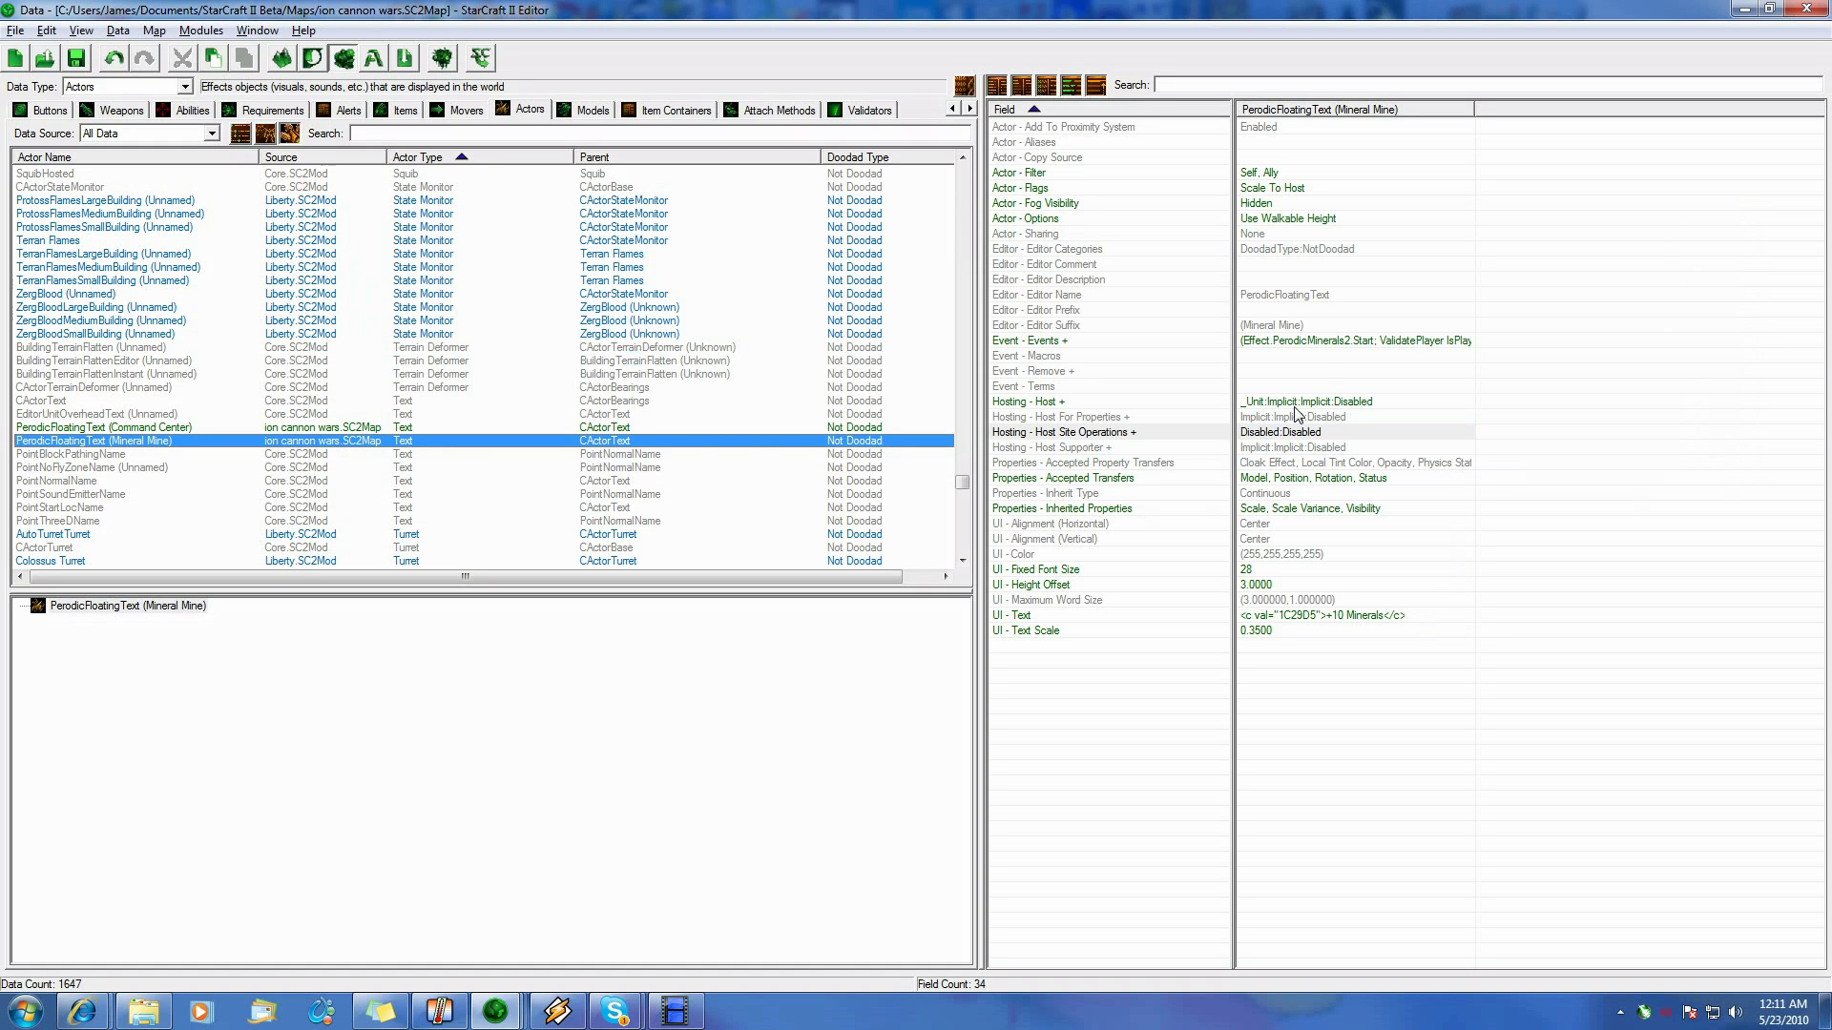
pyautogui.doubleClick(1261, 343)
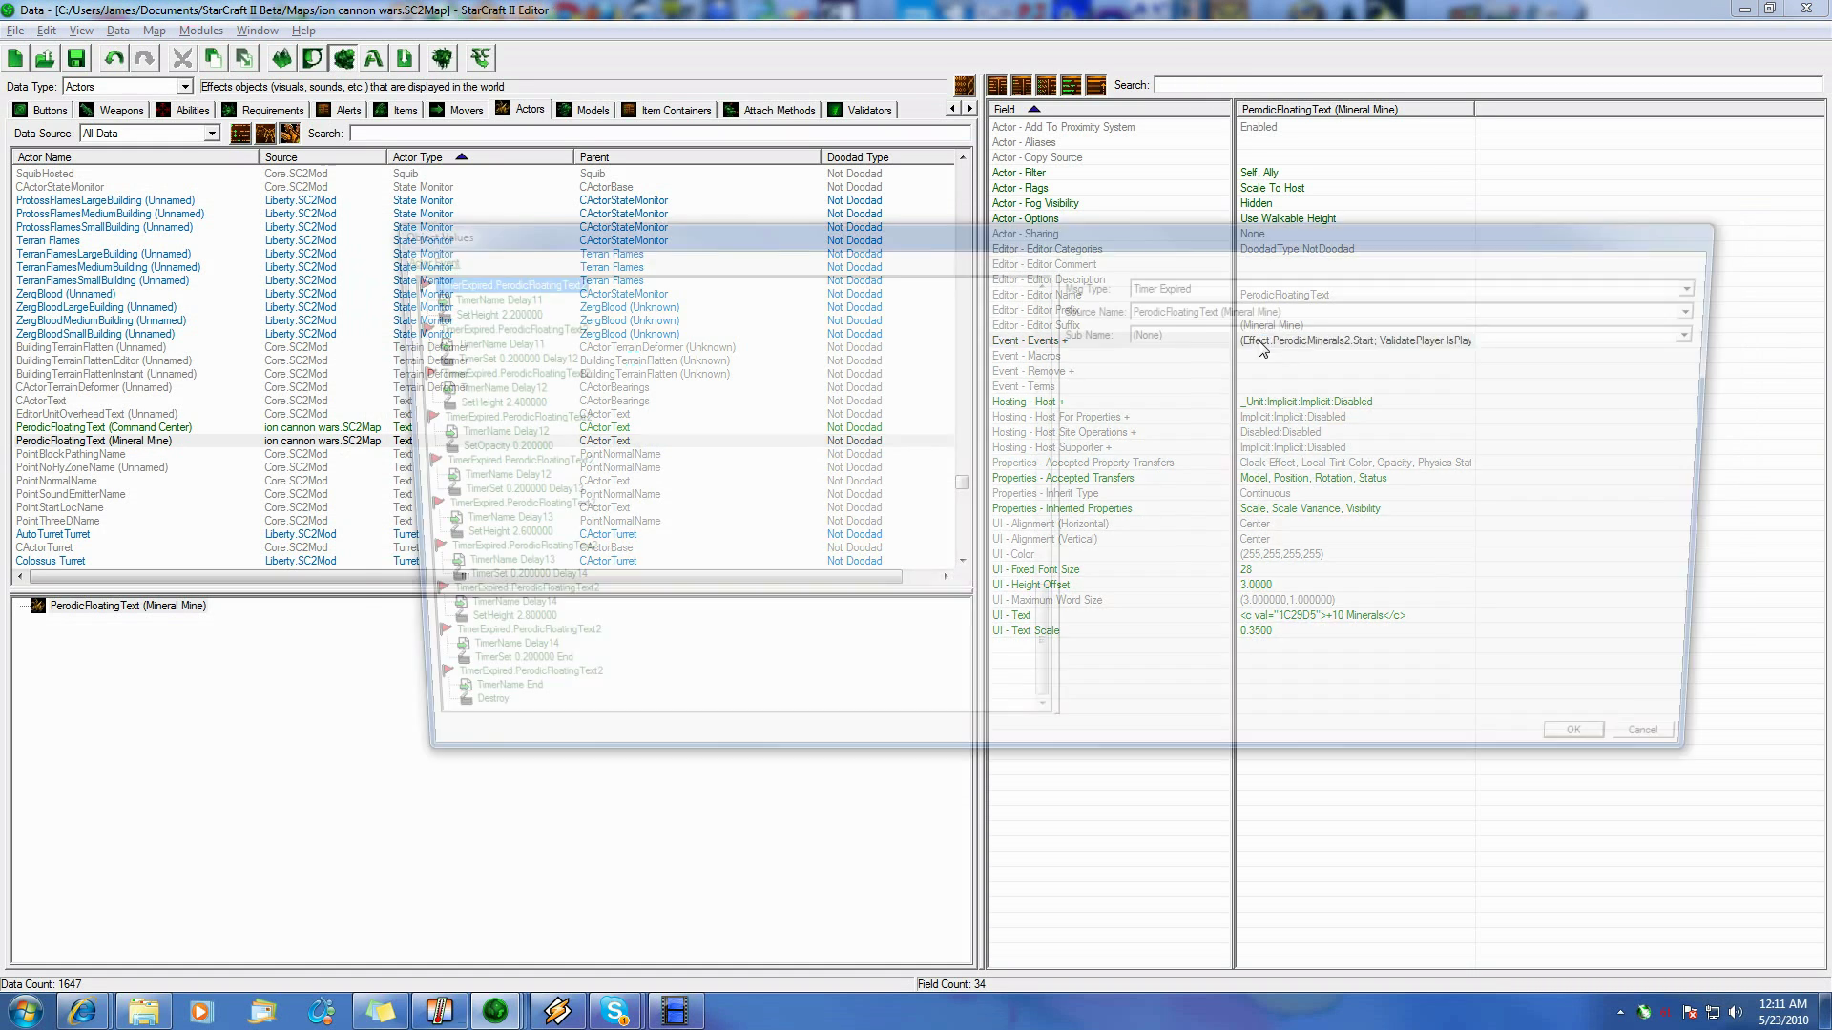
pyautogui.moveTo(1040, 658); pyautogui.dragTo(1040, 305)
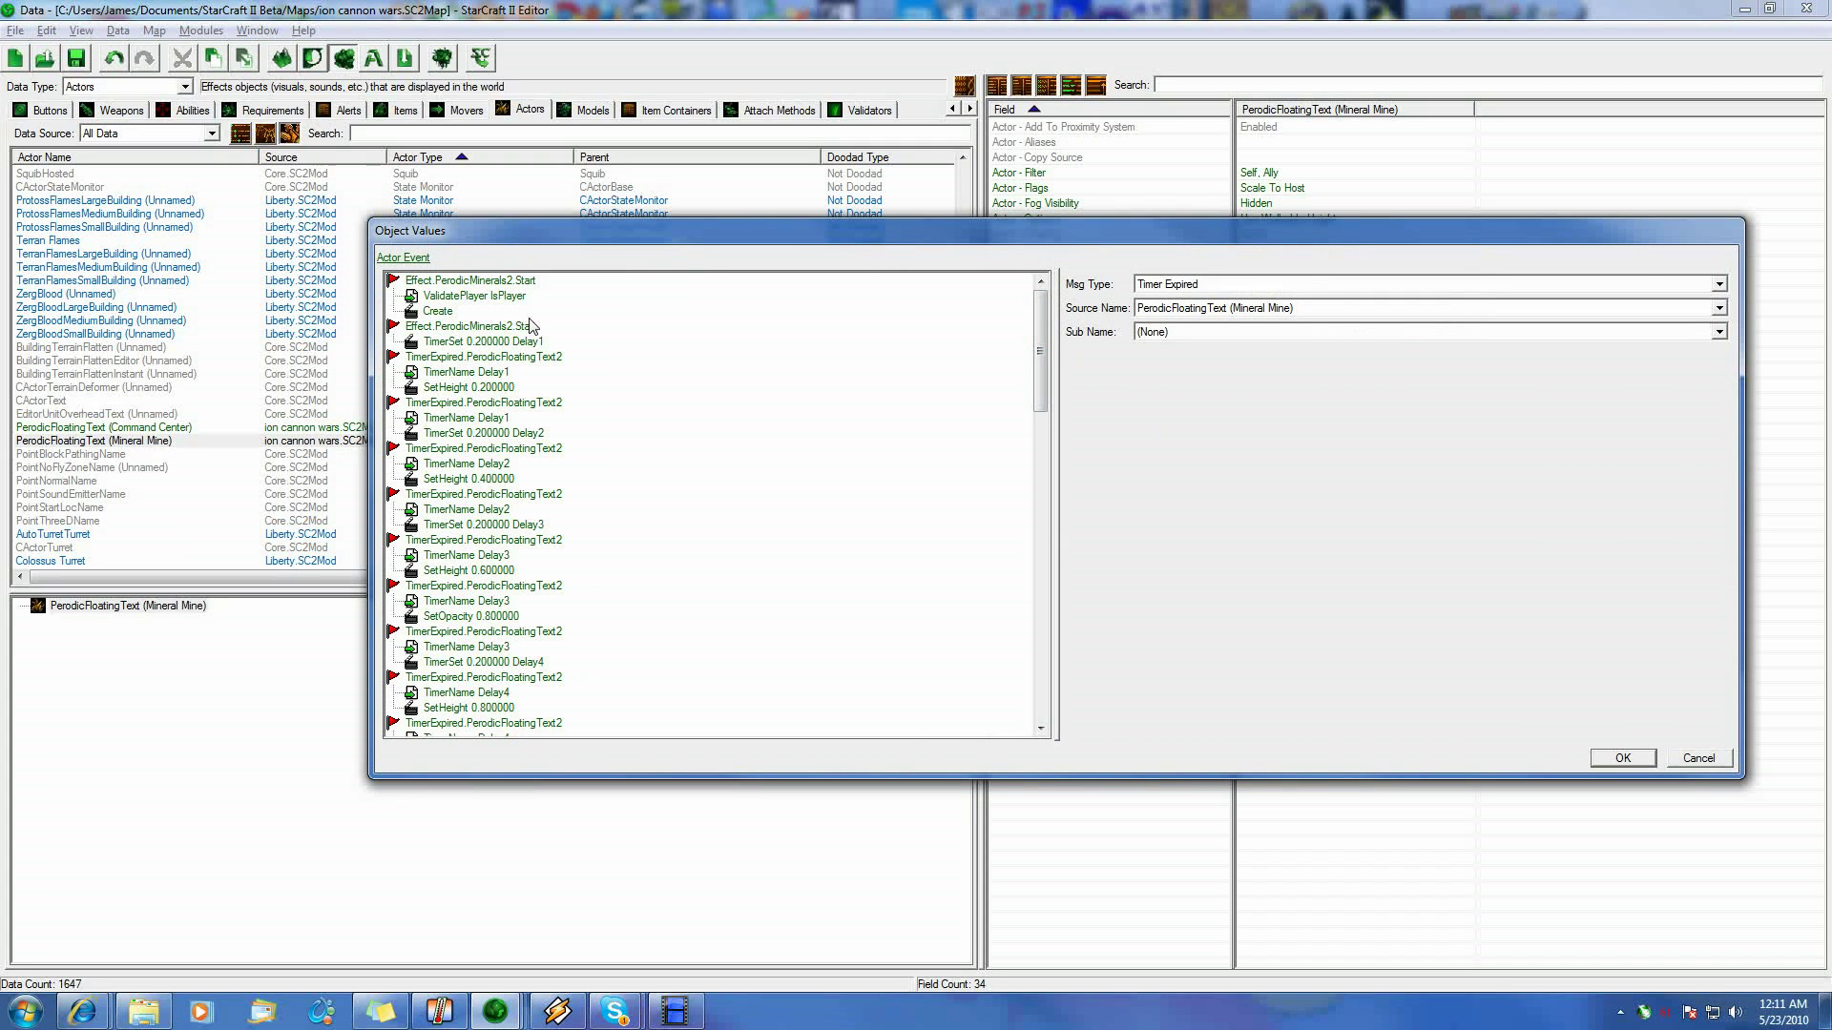
pyautogui.click(1697, 762)
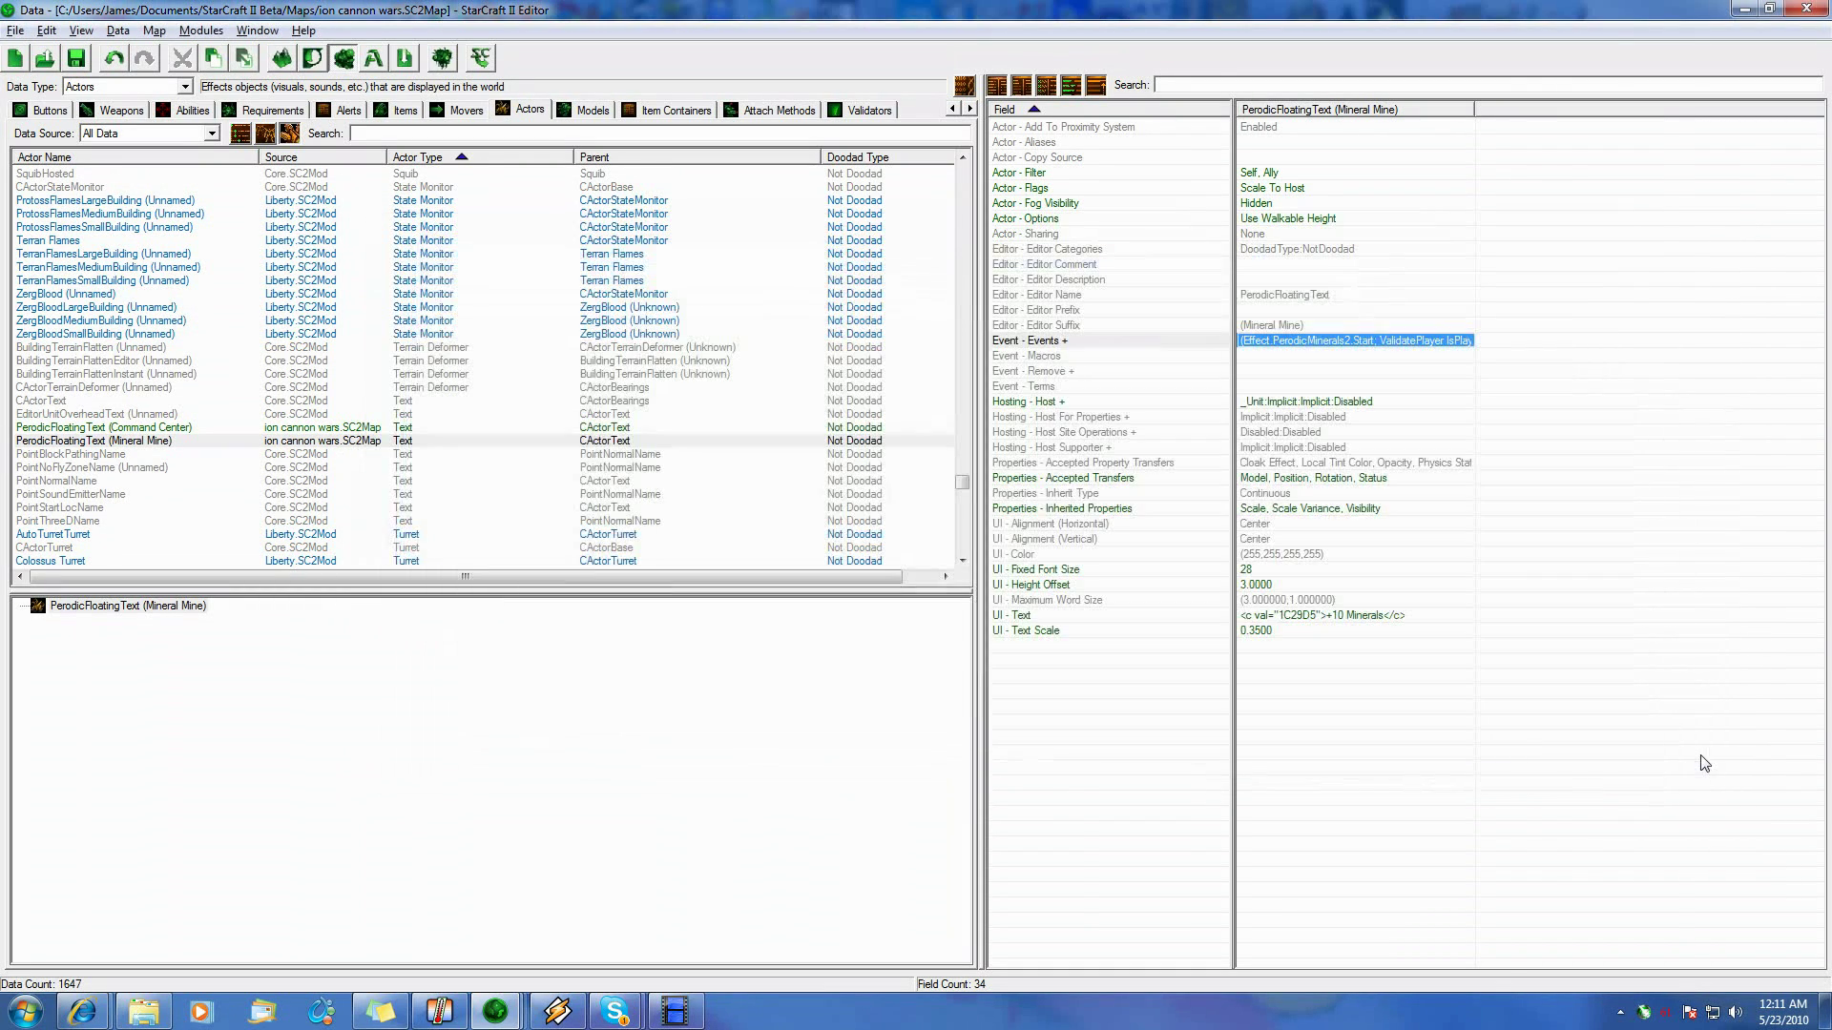
# Begin adding a new actor named PerodicFloatingText and generate its suggested ID
pyautogui.click(325, 440)
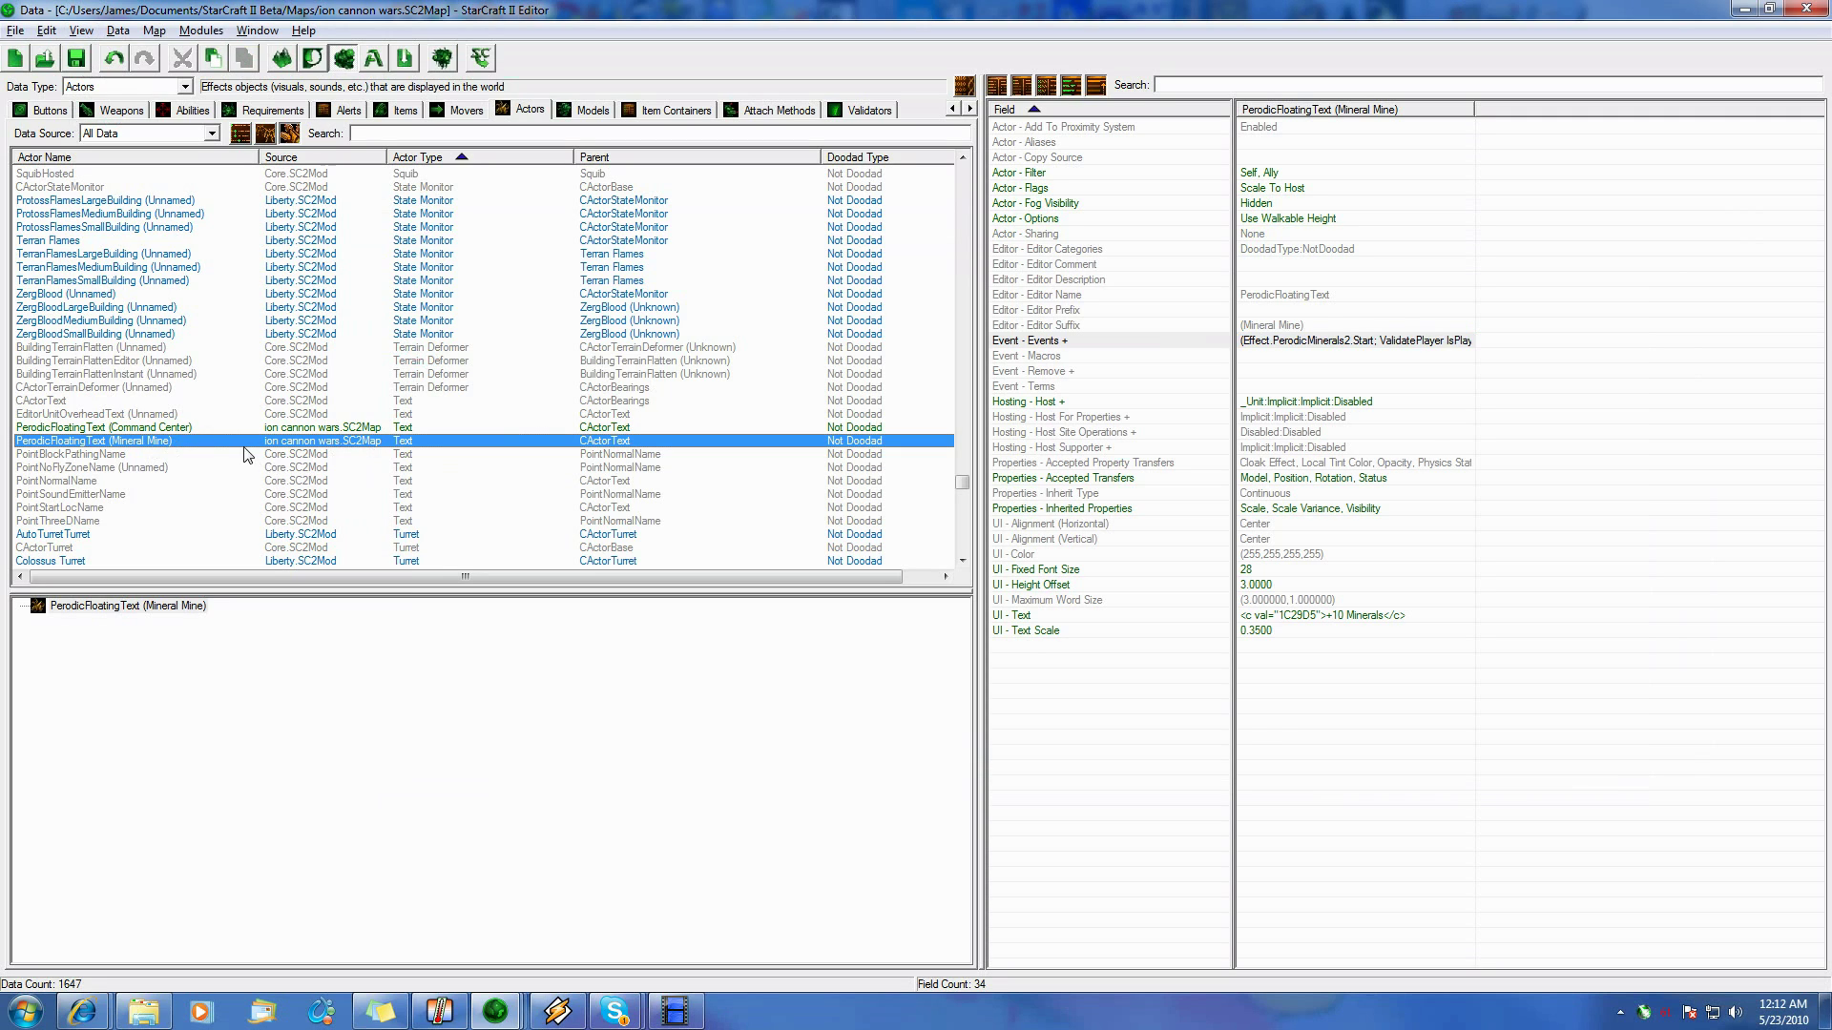
pyautogui.rightClick(177, 449)
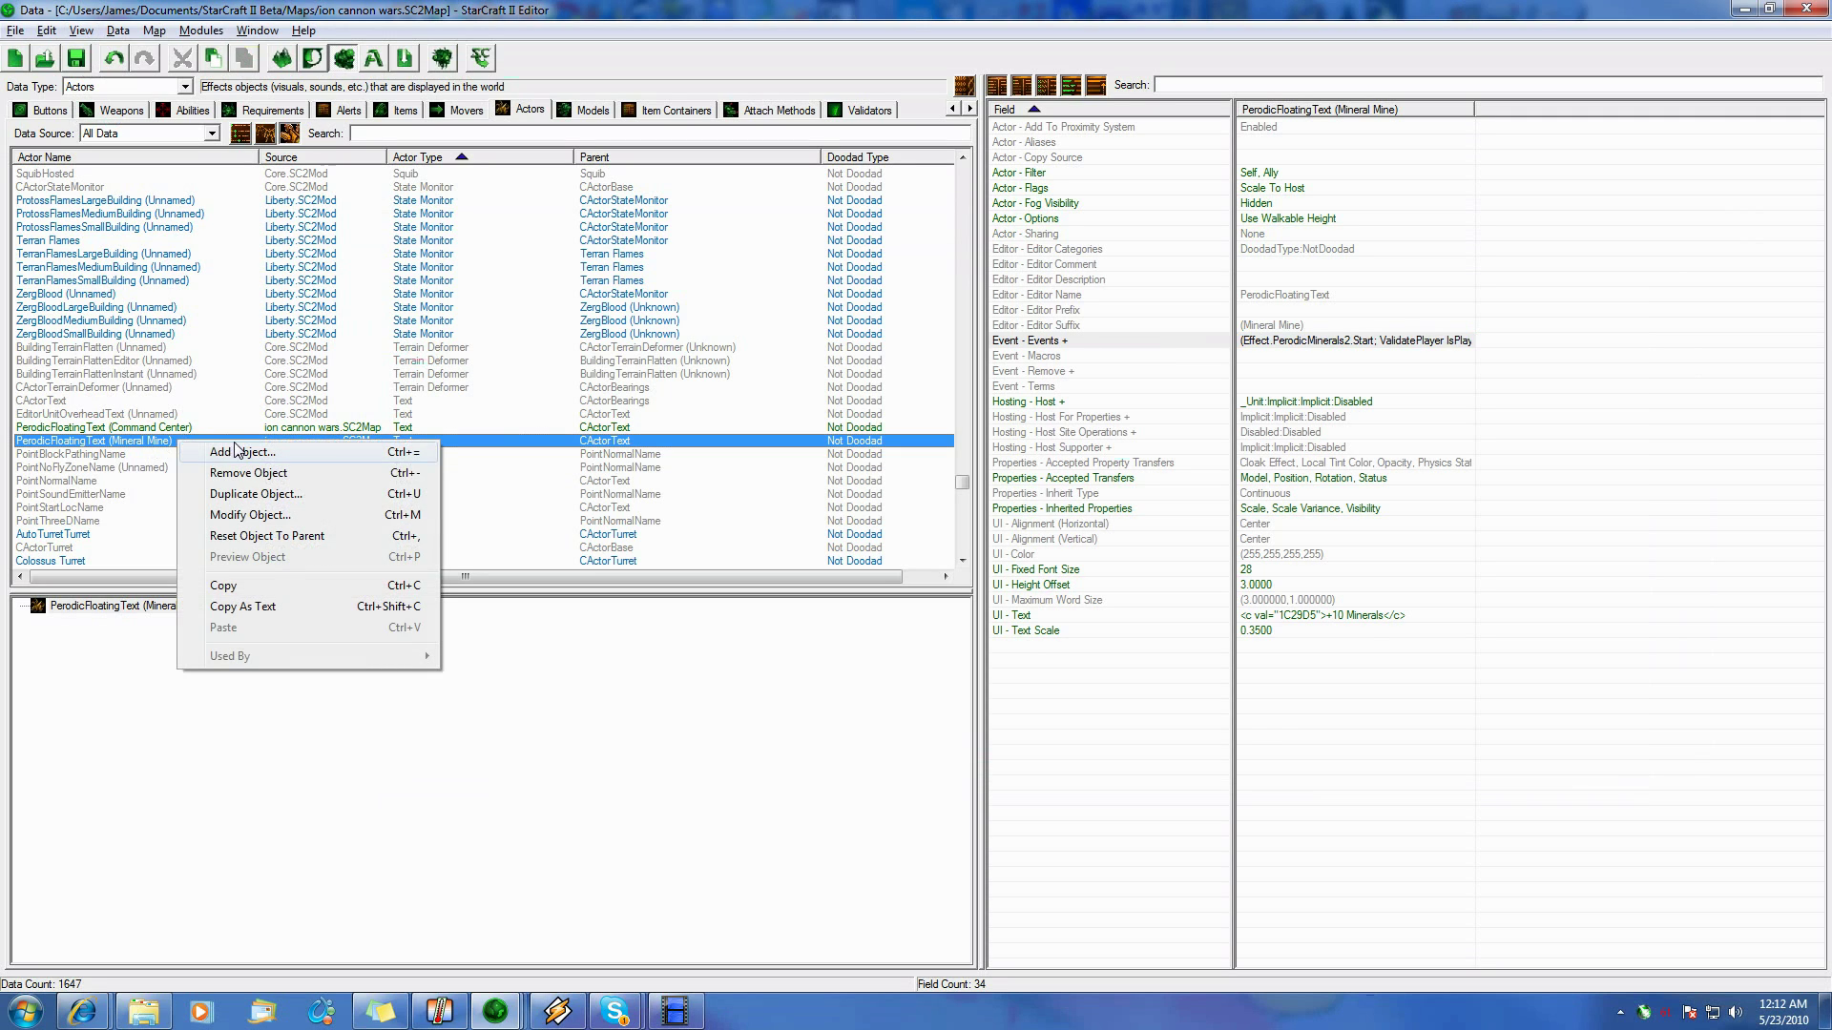
pyautogui.click(215, 451)
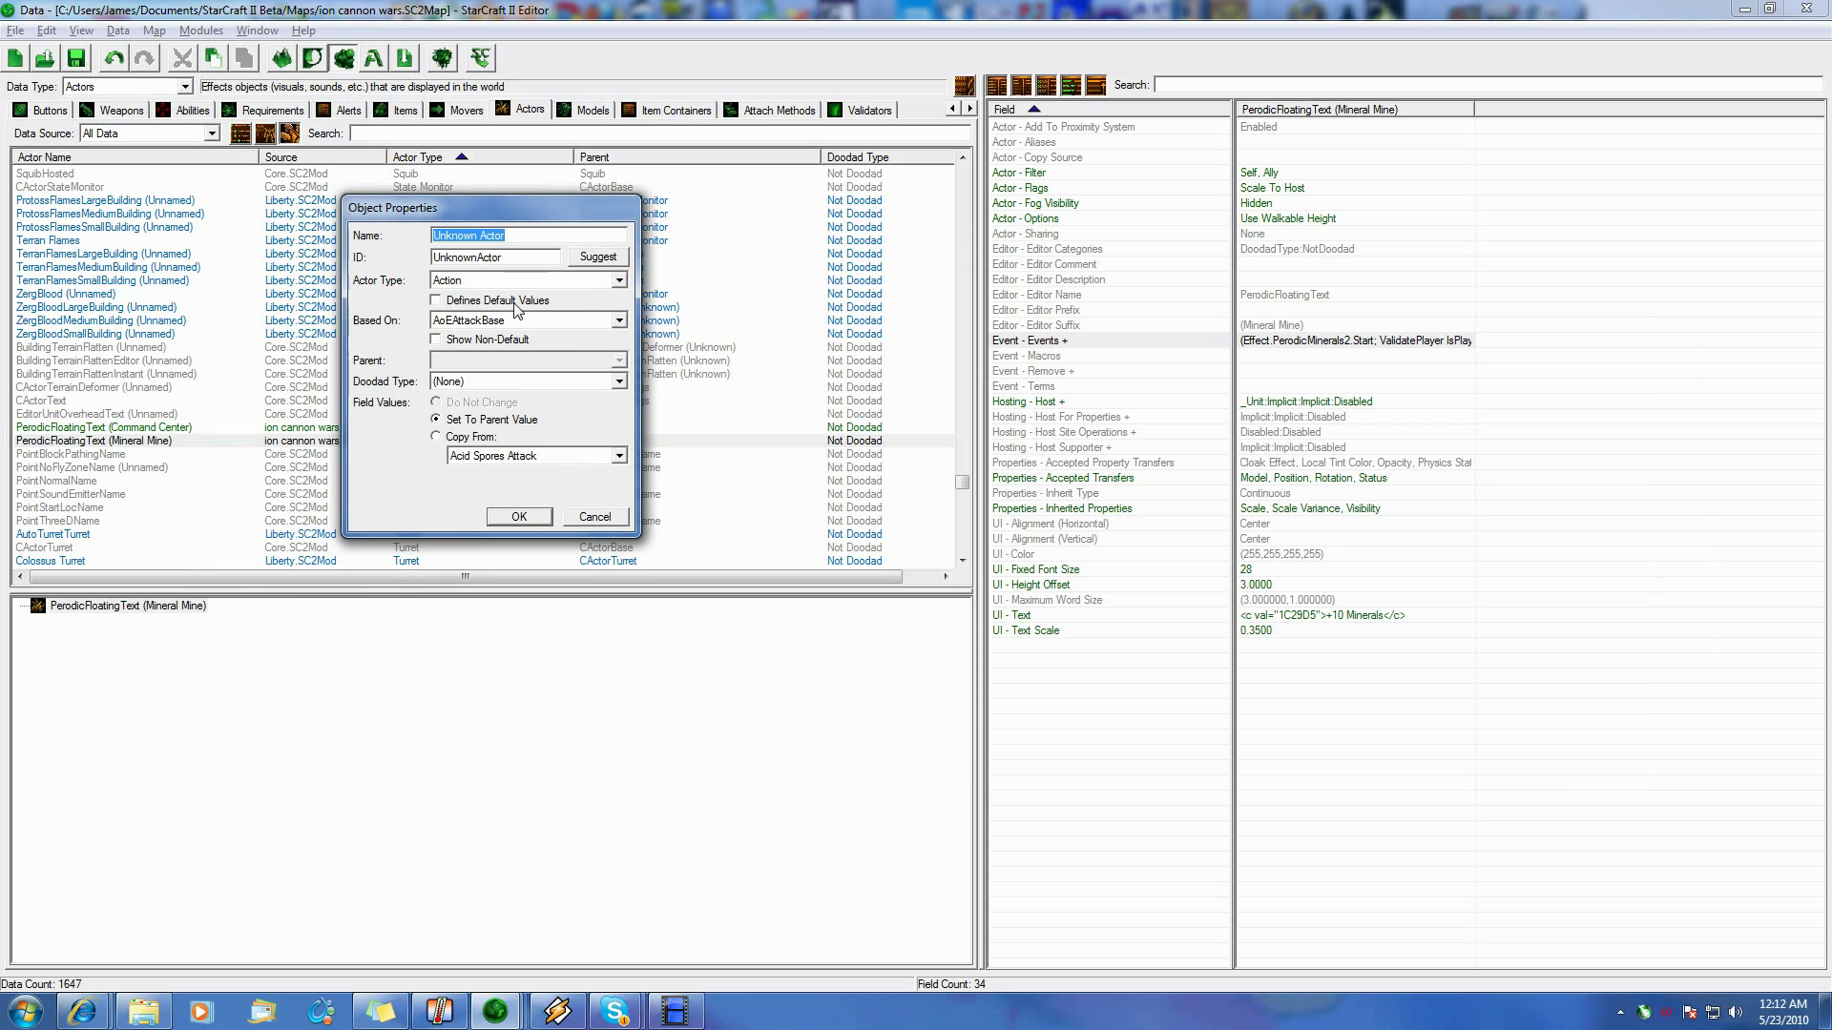
pyautogui.write('PerodicFloatingText')
pyautogui.click(611, 257)
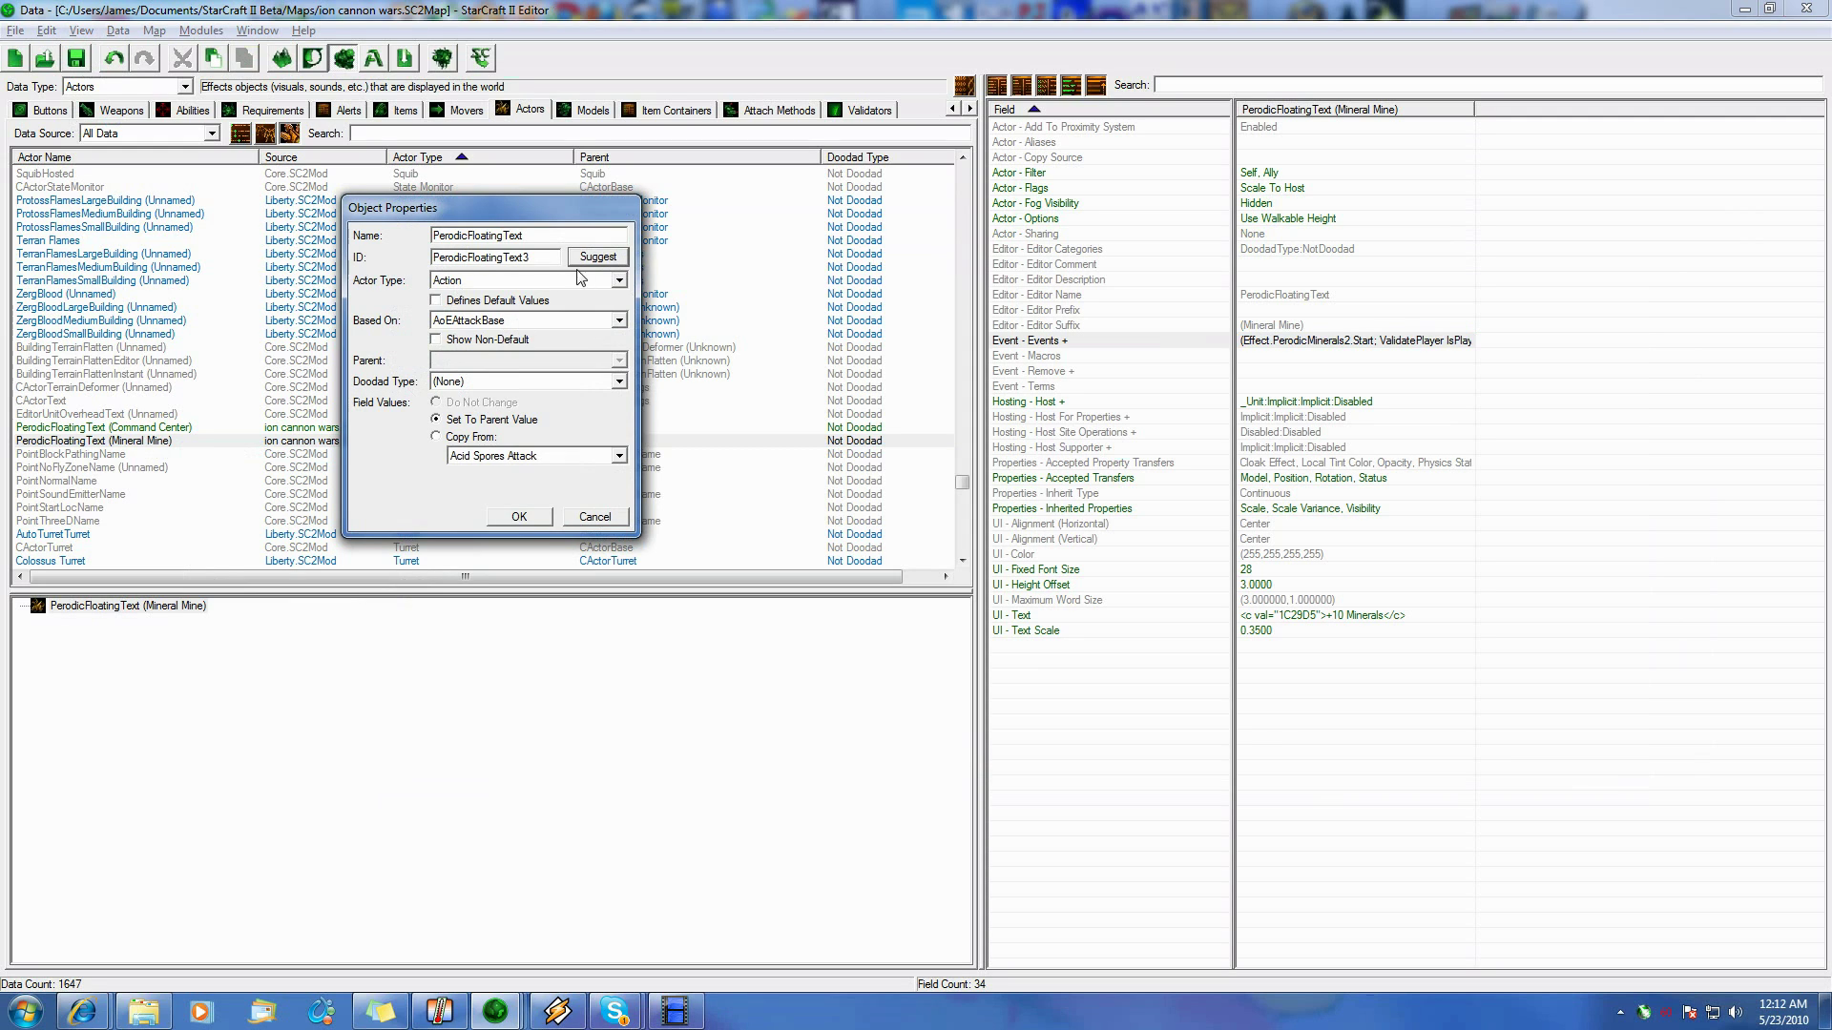
# Set the new actor's type to Text and its doodad type to Not Doodad
pyautogui.click(521, 279)
pyautogui.moveTo(661, 404); pyautogui.dragTo(664, 658)
pyautogui.click(524, 701)
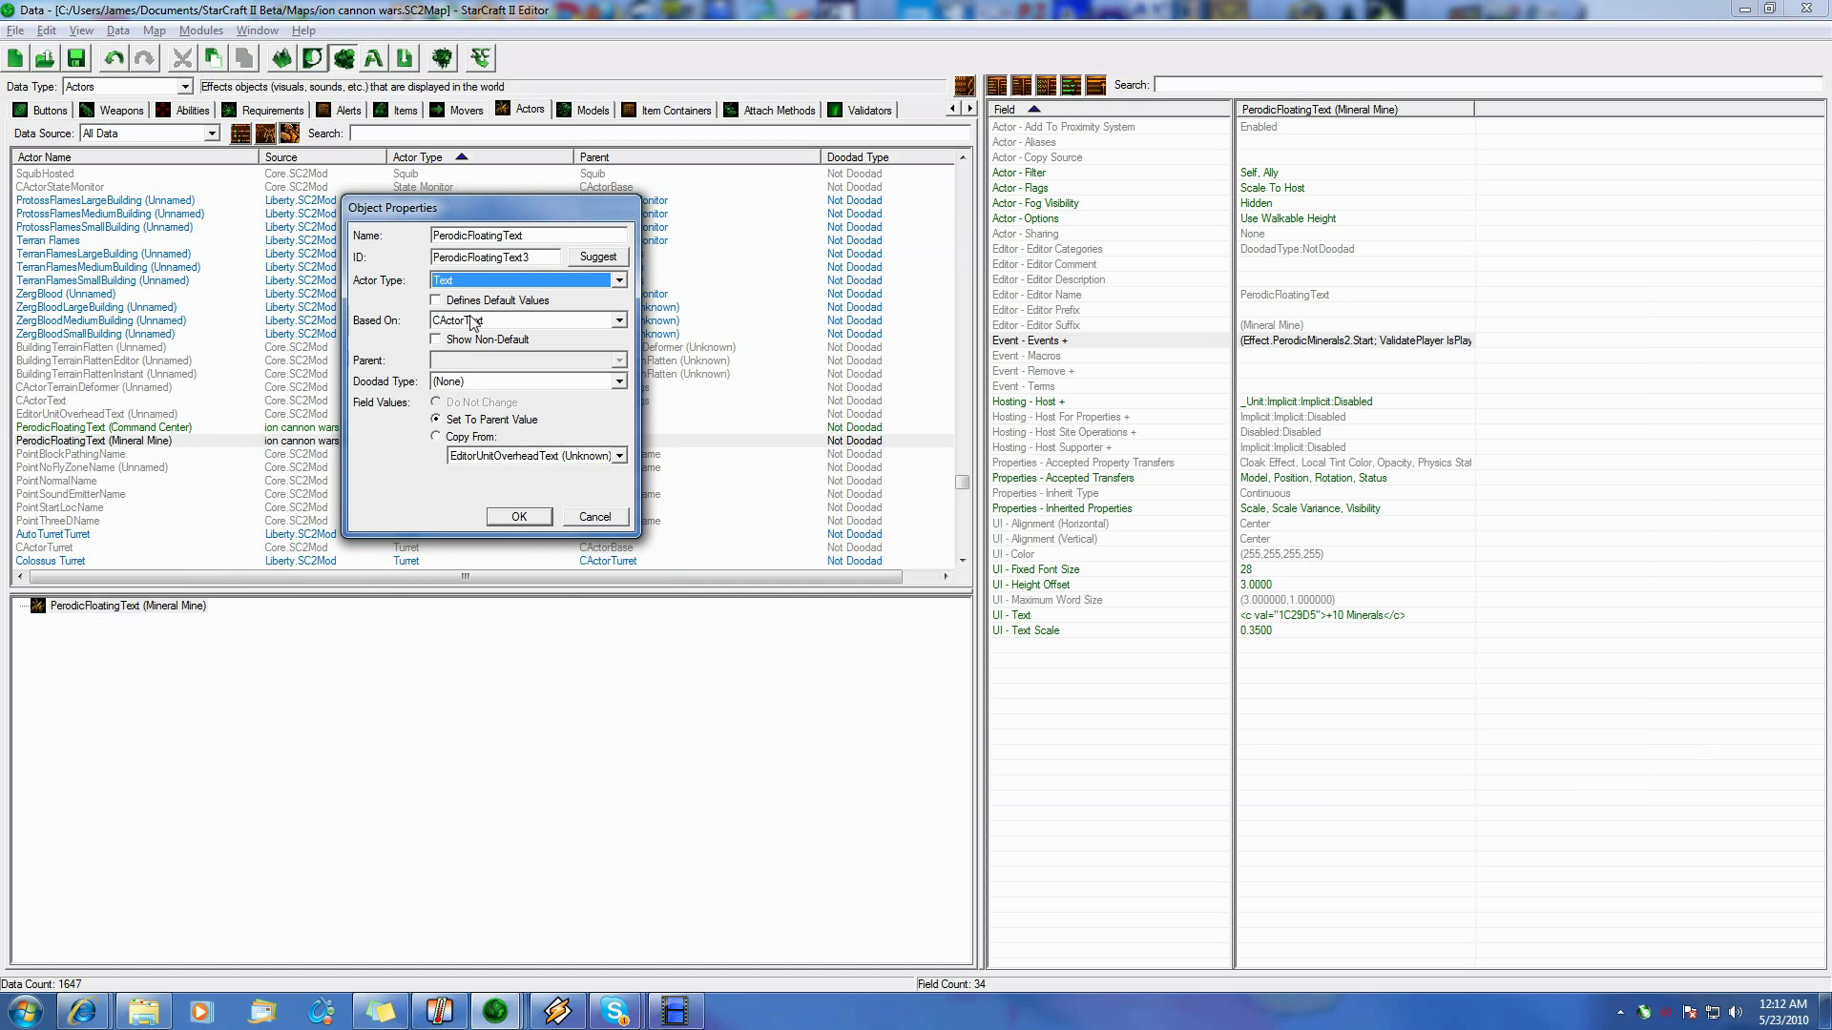
pyautogui.click(465, 377)
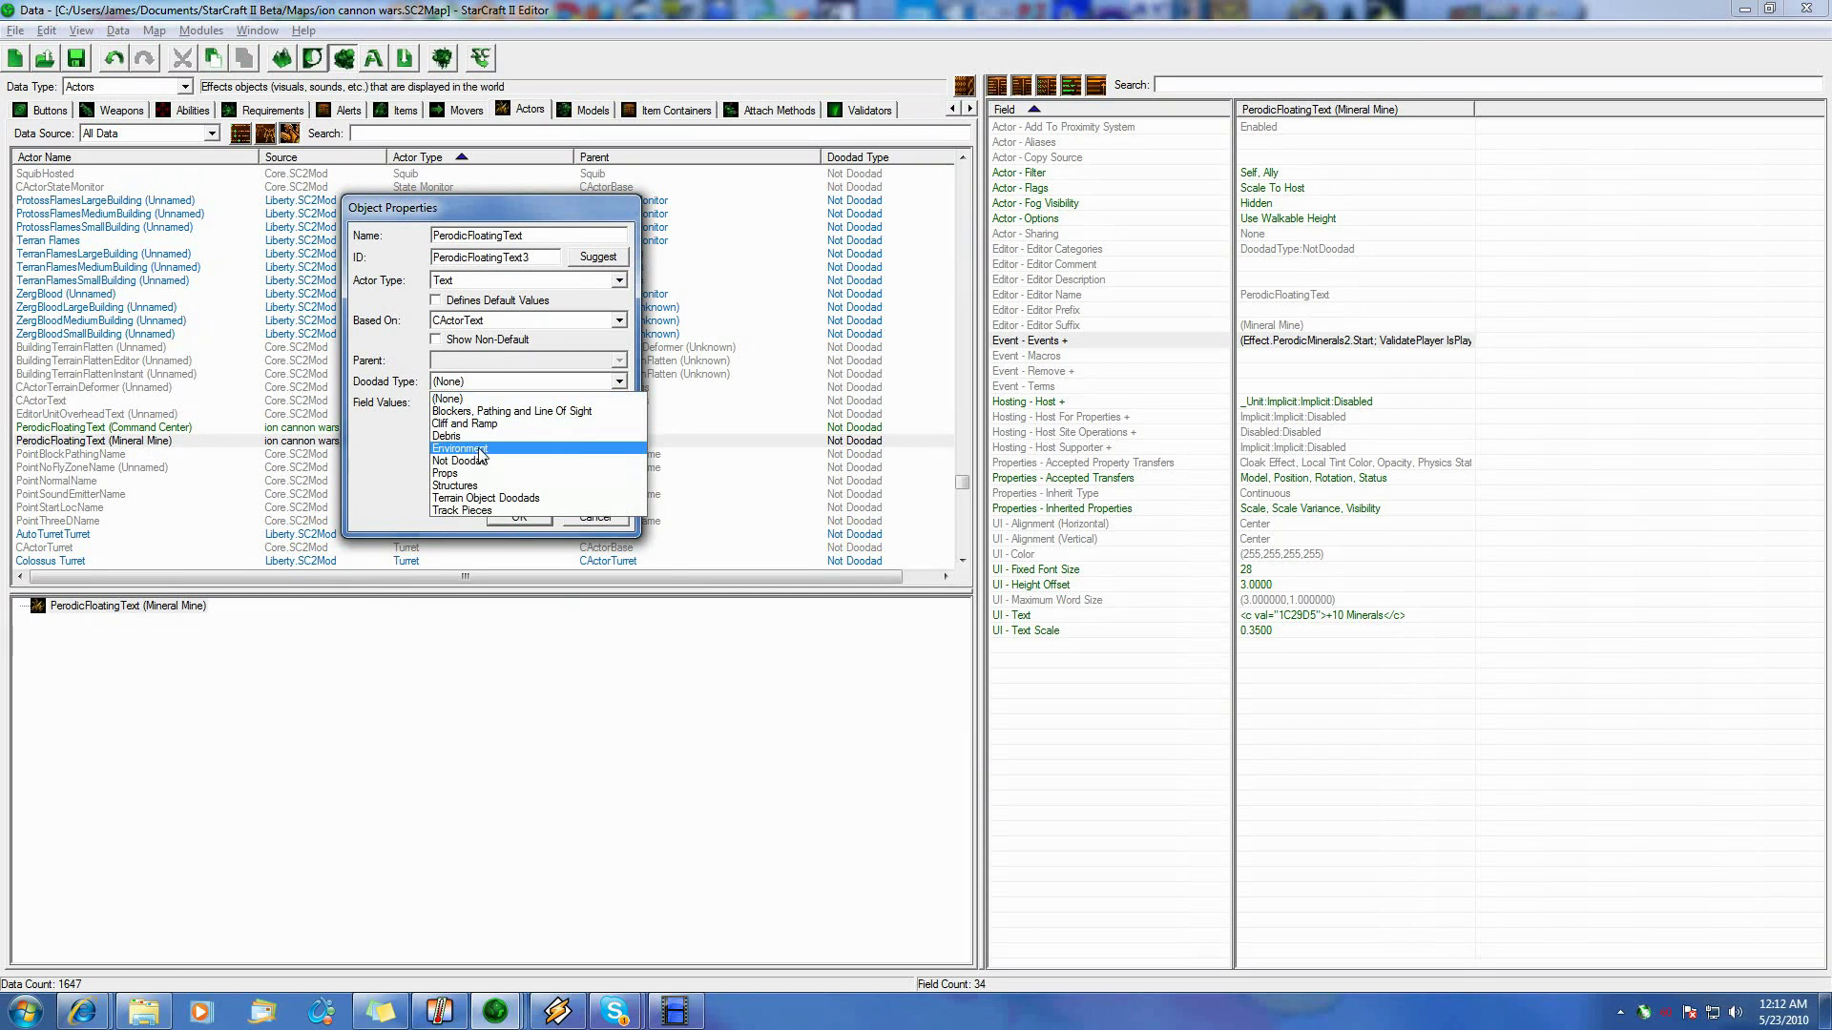
pyautogui.click(480, 460)
# Copy the new Not Doodad actor's field values from PerodicFloatingText (Mineral Mine) and create the actor
pyautogui.click(476, 439)
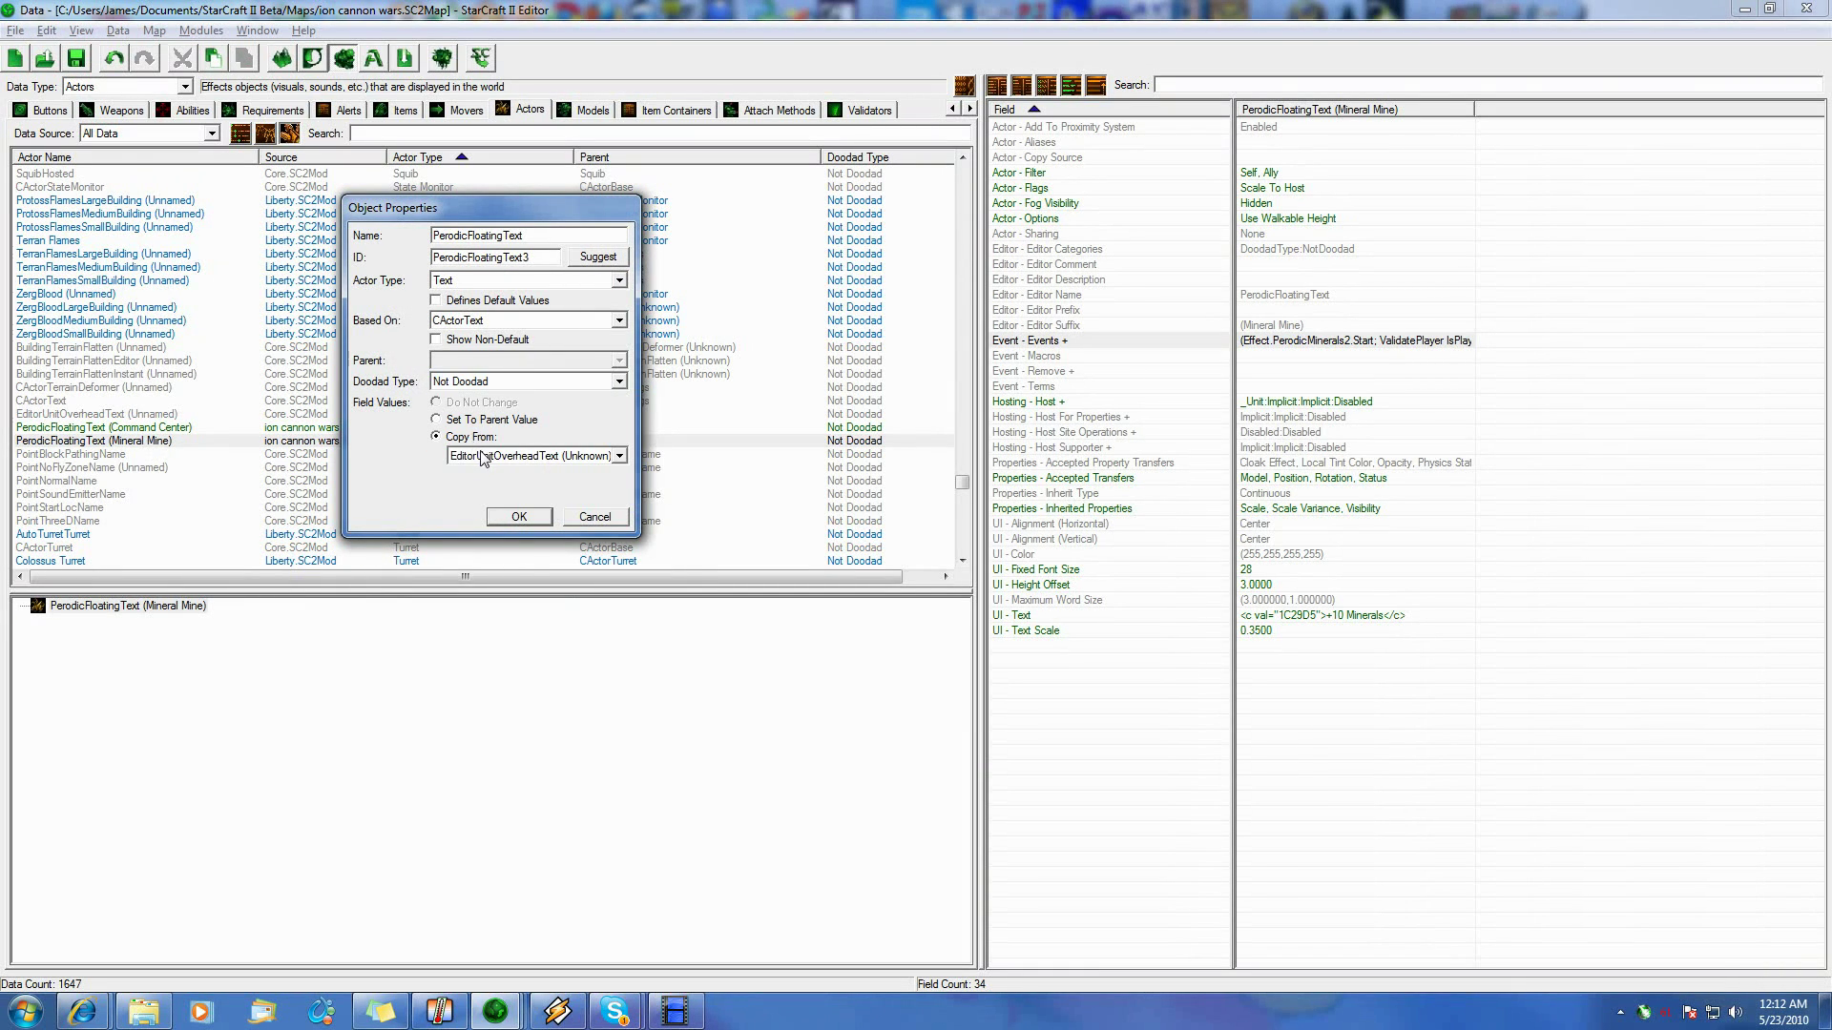
pyautogui.click(485, 456)
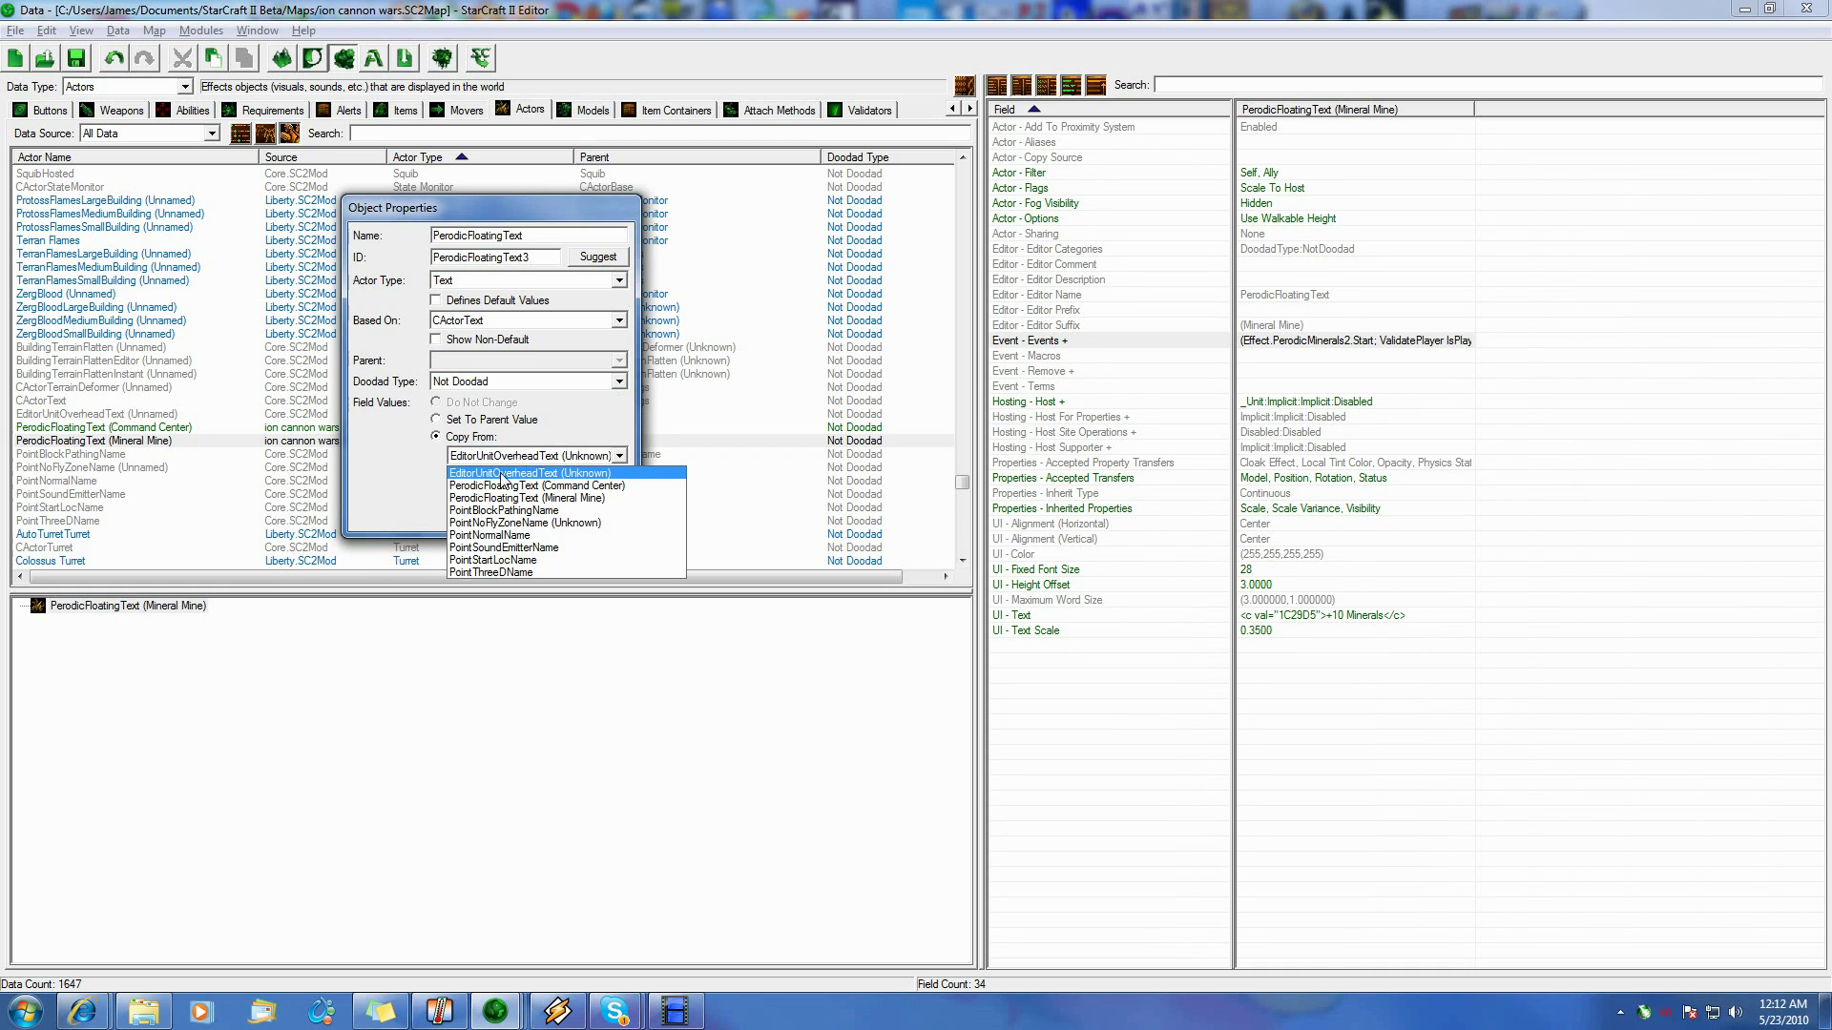
pyautogui.click(564, 500)
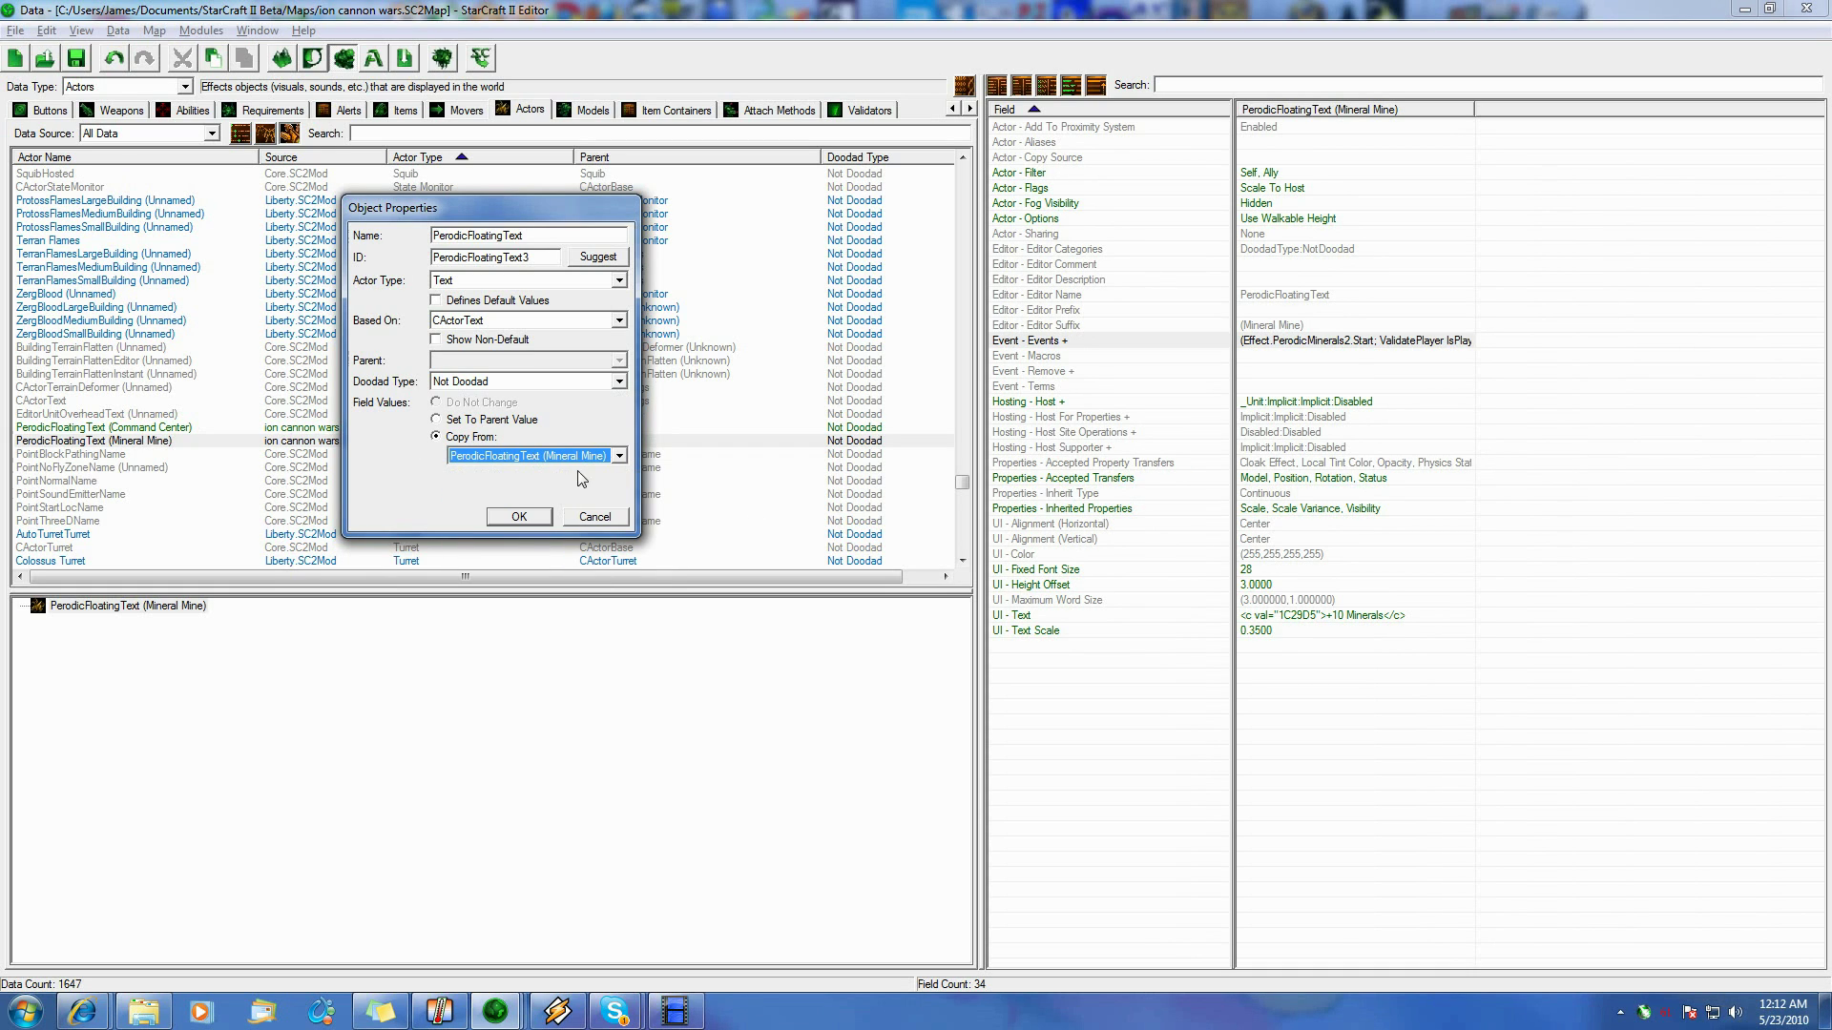
pyautogui.click(525, 522)
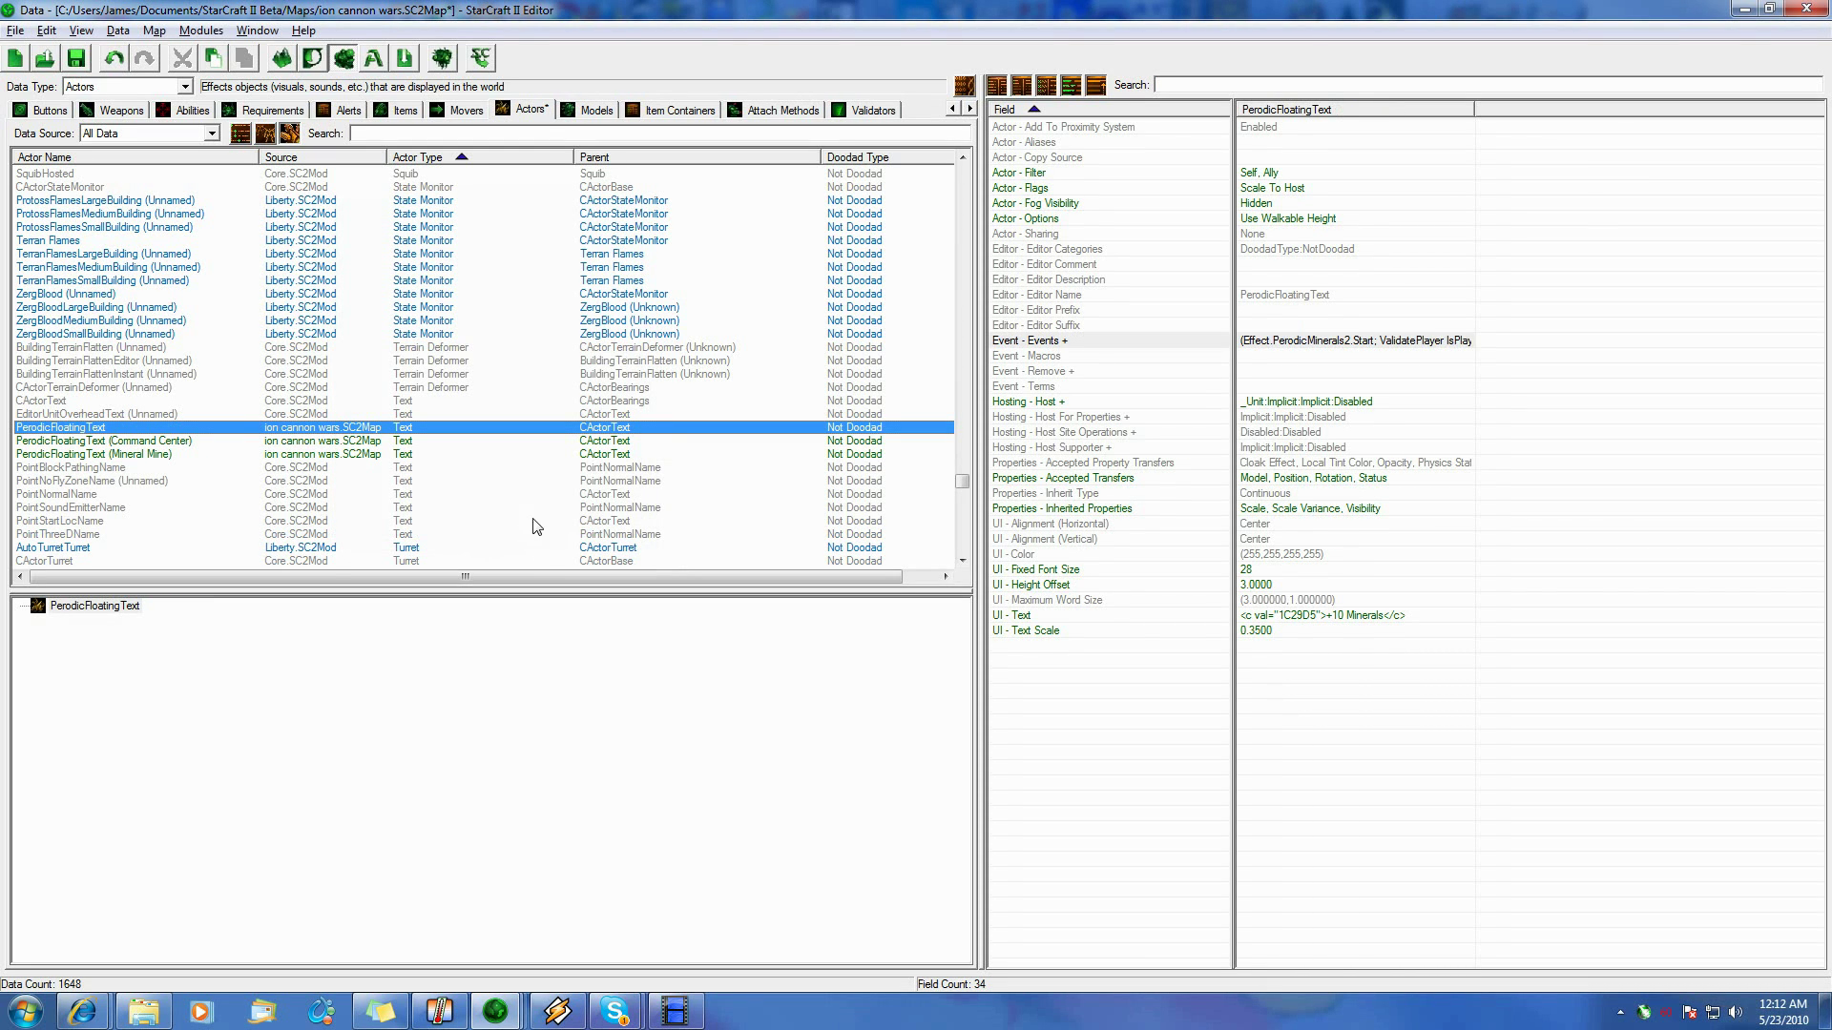
# Set the new PerodicFloatingText actor's editor suffix to (Vespne Mine)
pyautogui.doubleClick(1264, 326)
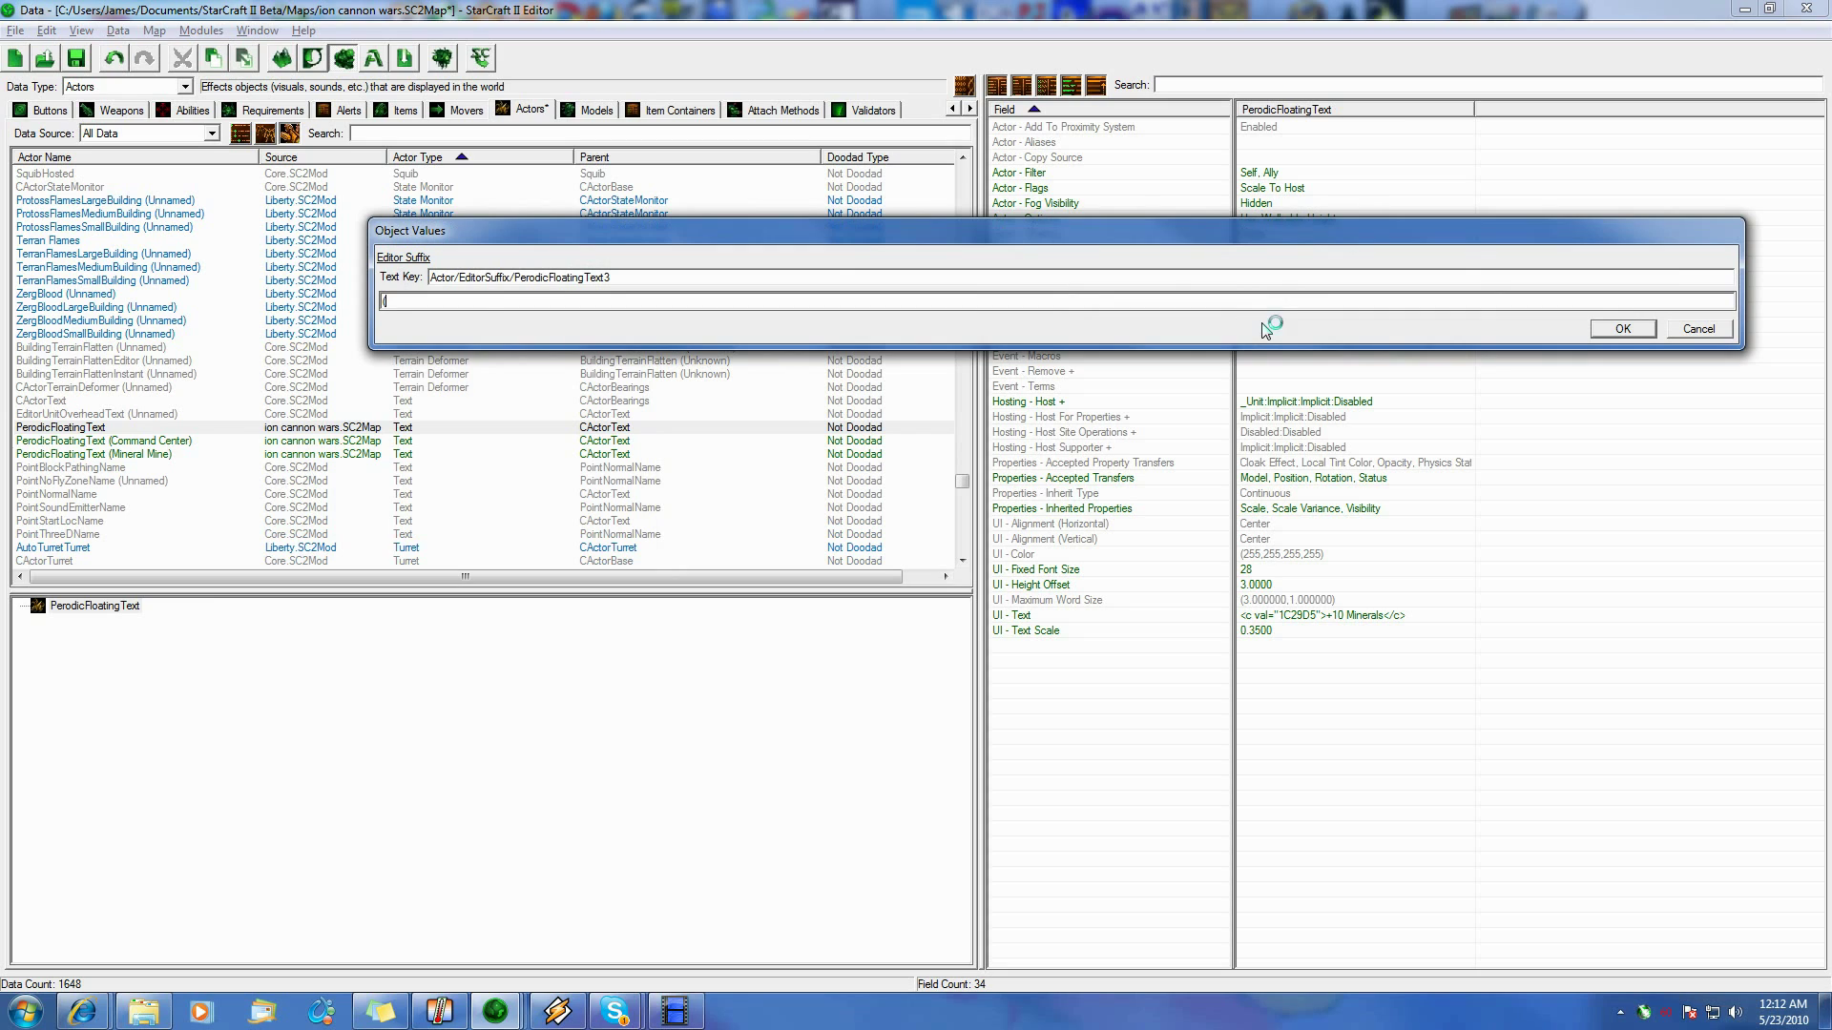
pyautogui.write('(Vespne Mine)')
pyautogui.press('Return')
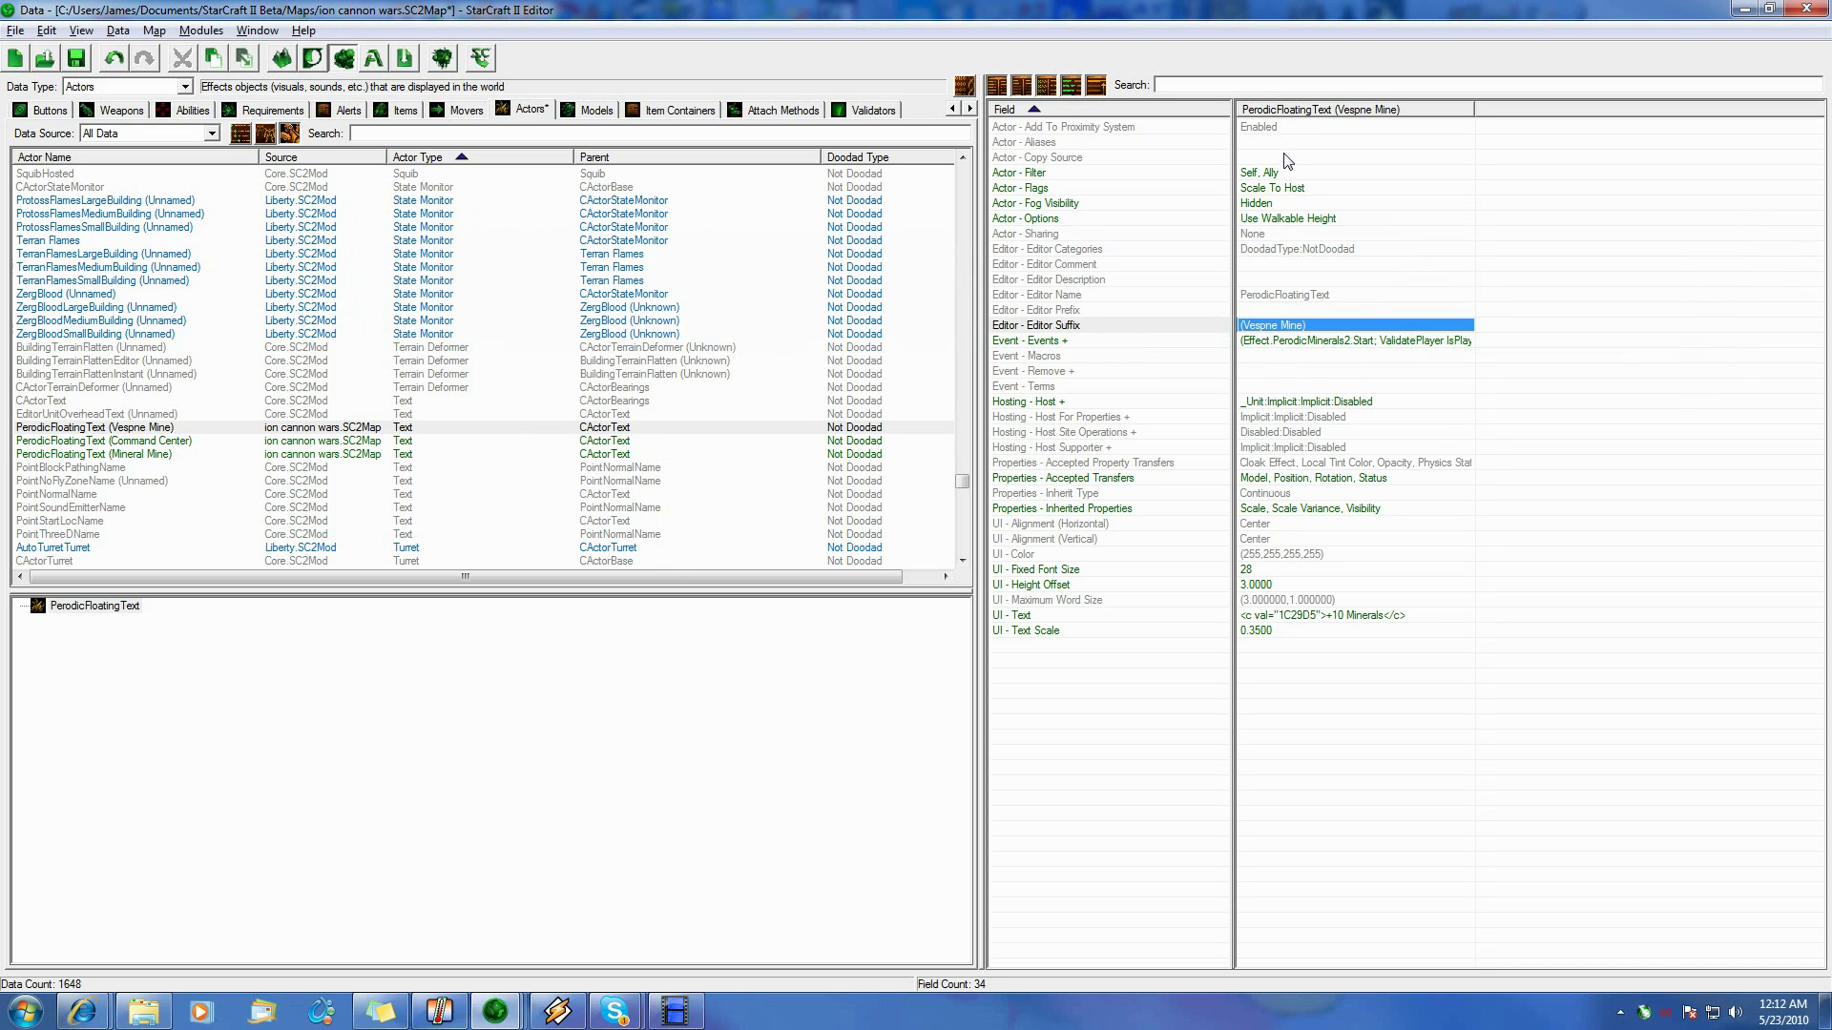
# Change the Vespne Mine actor's text key to FloatText/Vespene/ and its displayed text to "+4 Vespene"
pyautogui.doubleClick(1280, 618)
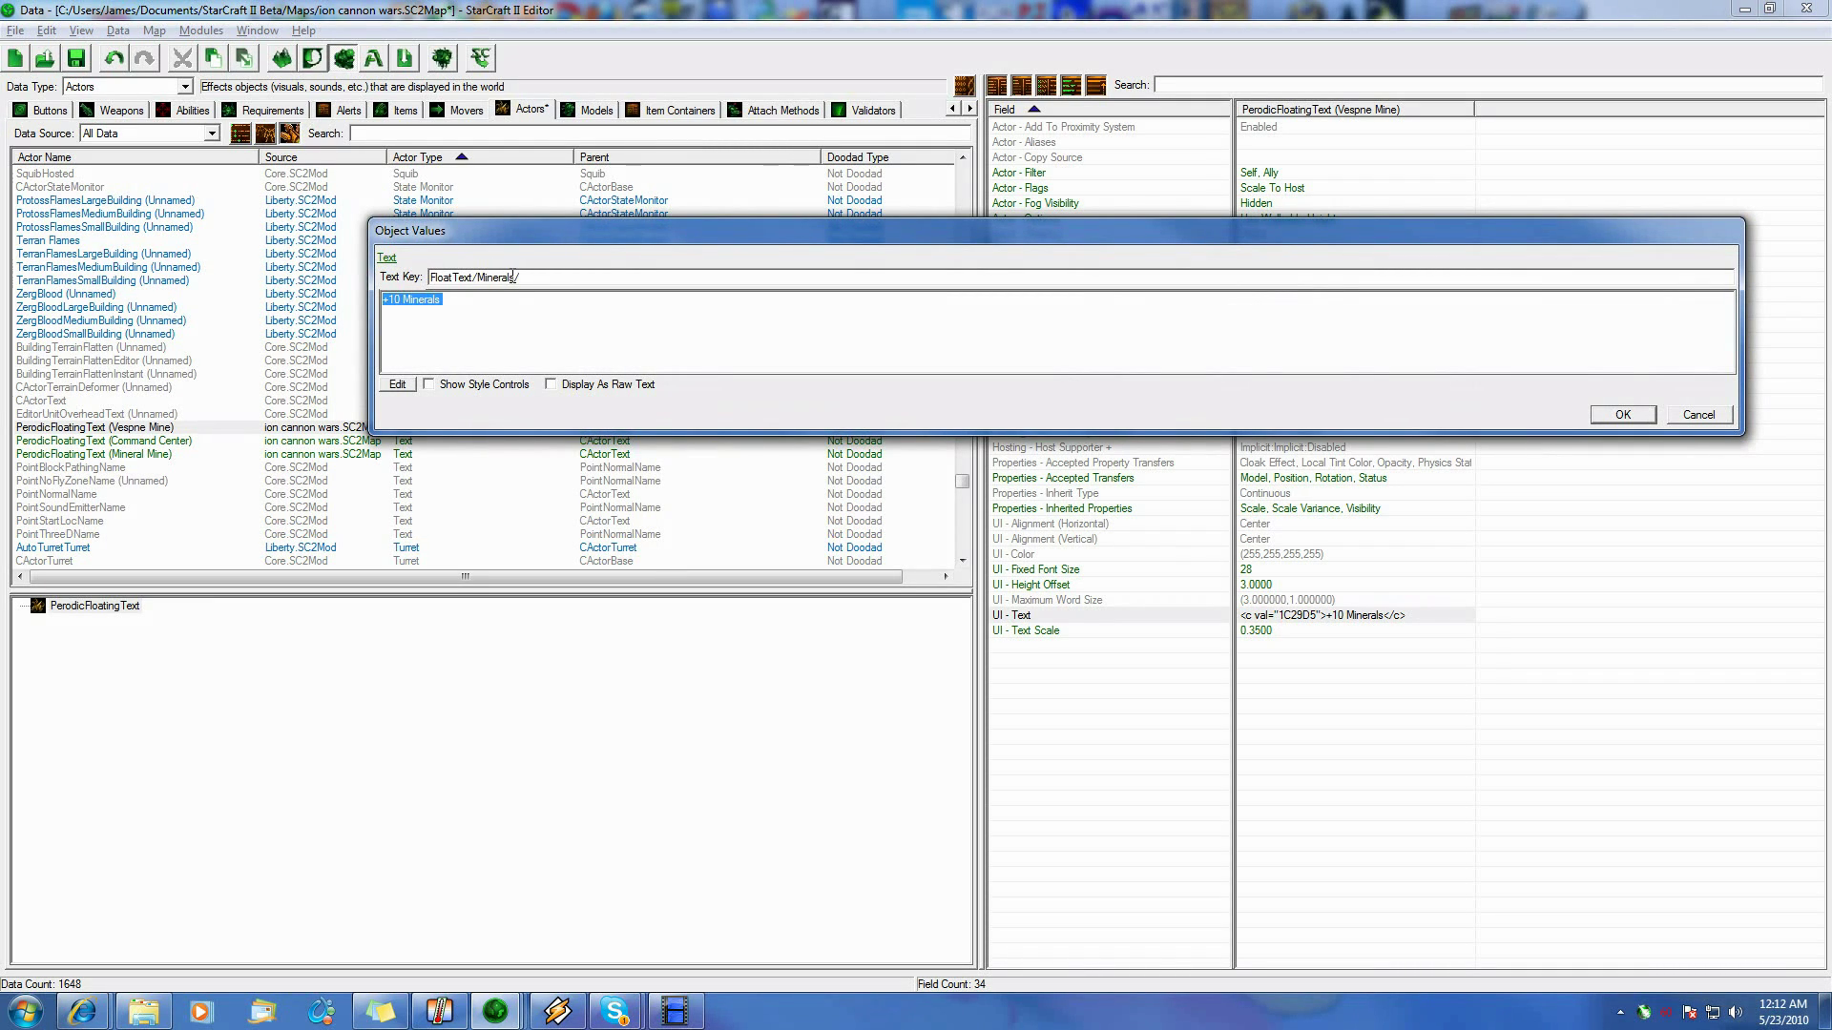
pyautogui.click(512, 278)
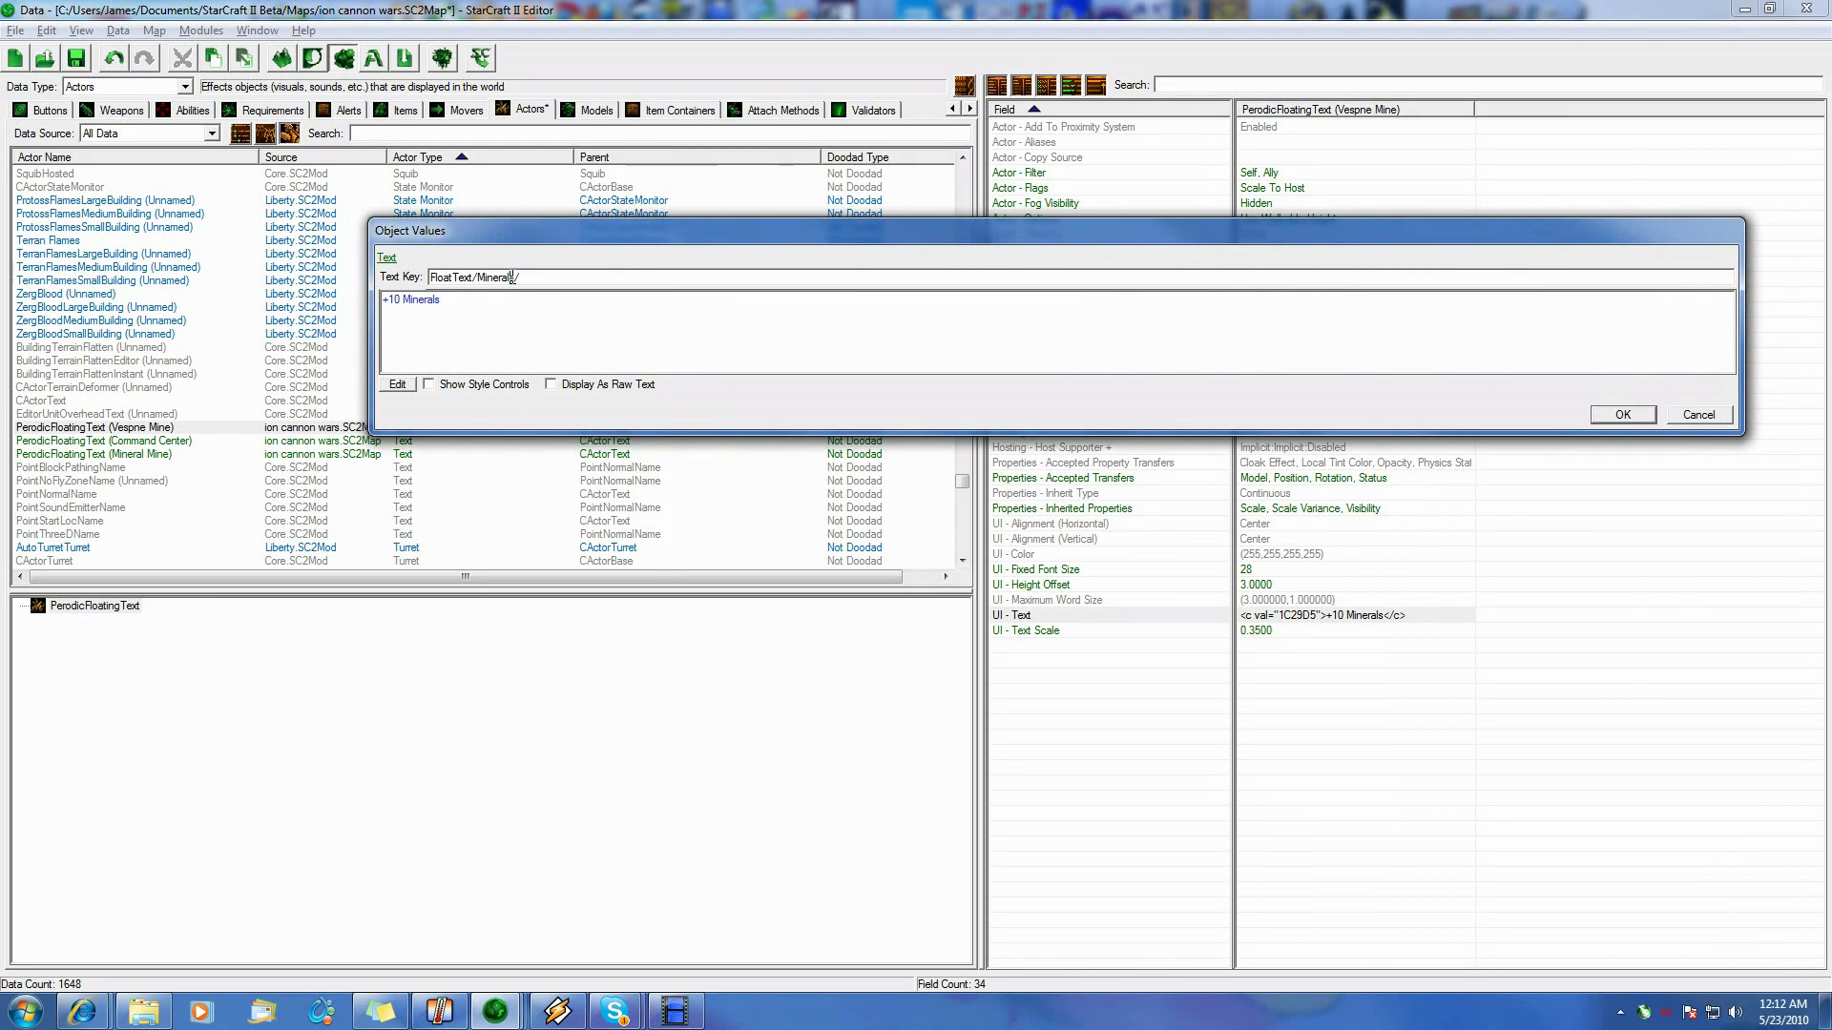
pyautogui.click(459, 382)
pyautogui.moveTo(510, 276); pyautogui.dragTo(481, 281)
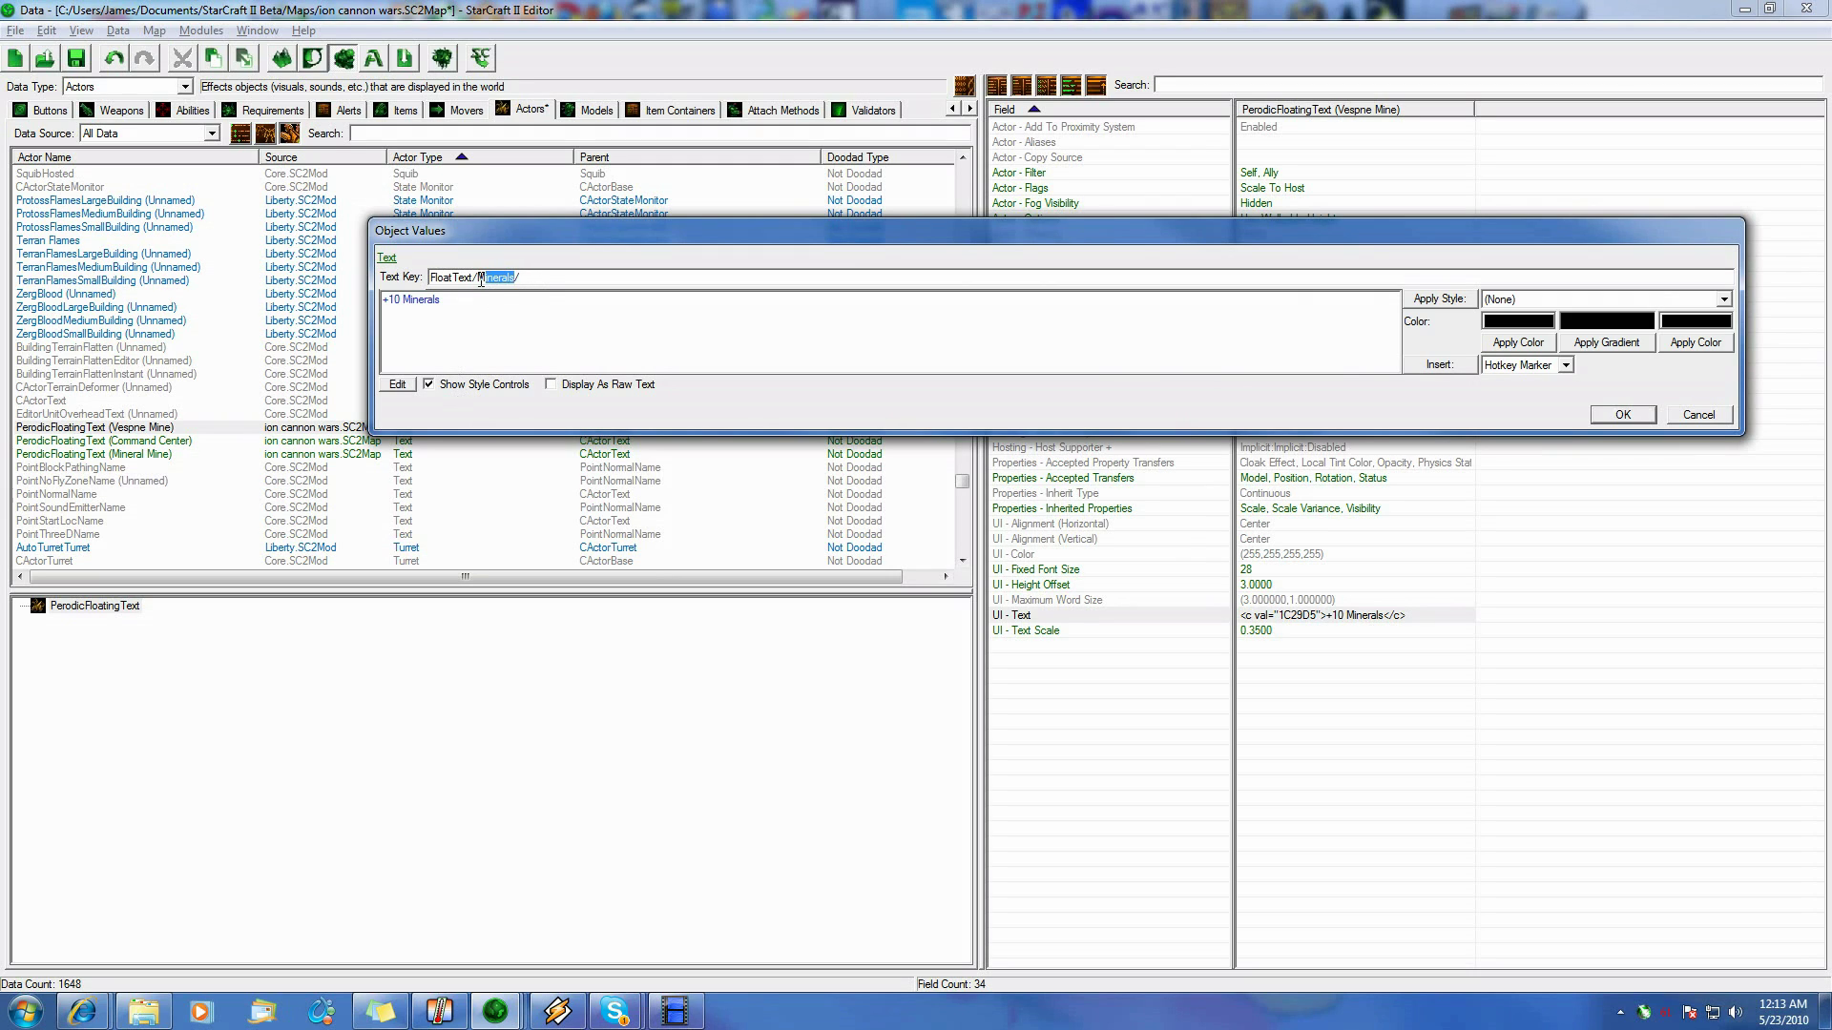
pyautogui.press('BackSpace')
pyautogui.press('BackSpace')
pyautogui.click(463, 302)
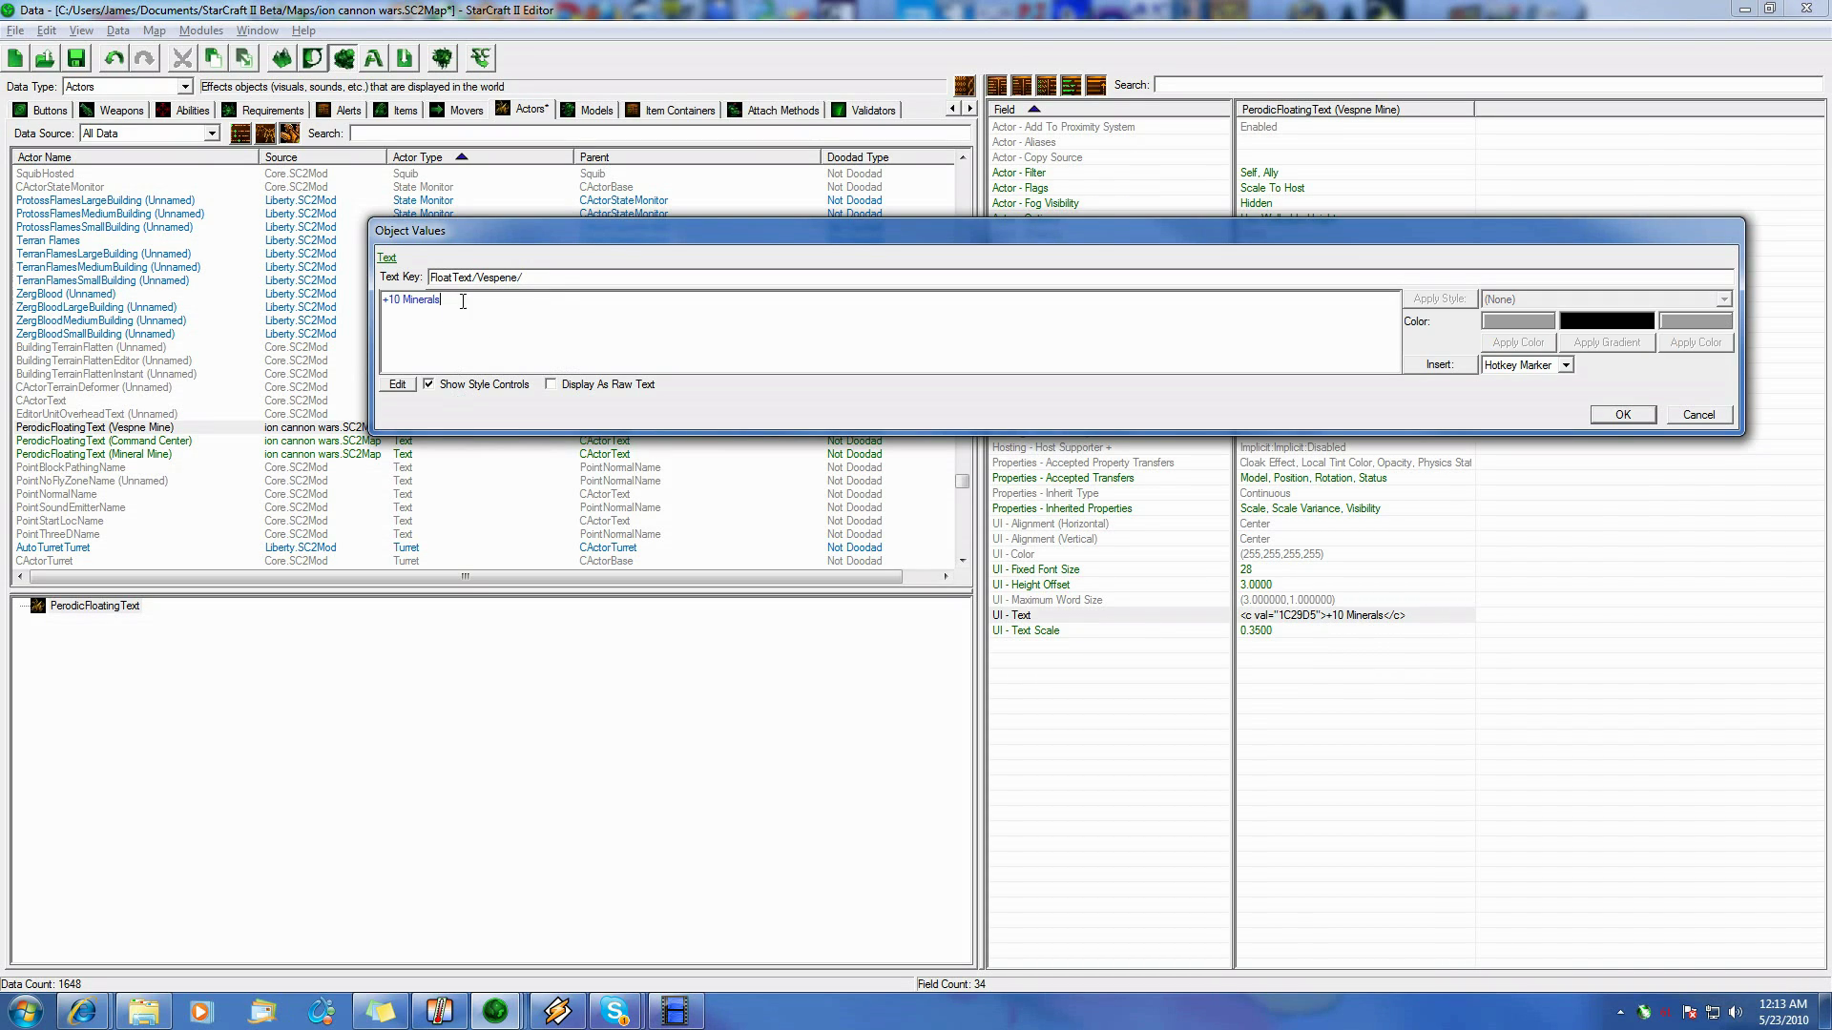
pyautogui.press('BackSpace')
pyautogui.press('BackSpace')
# Define a green text colour with red 0, green 176 and blue 0 for the floating text
pyautogui.moveTo(463, 303); pyautogui.dragTo(399, 302)
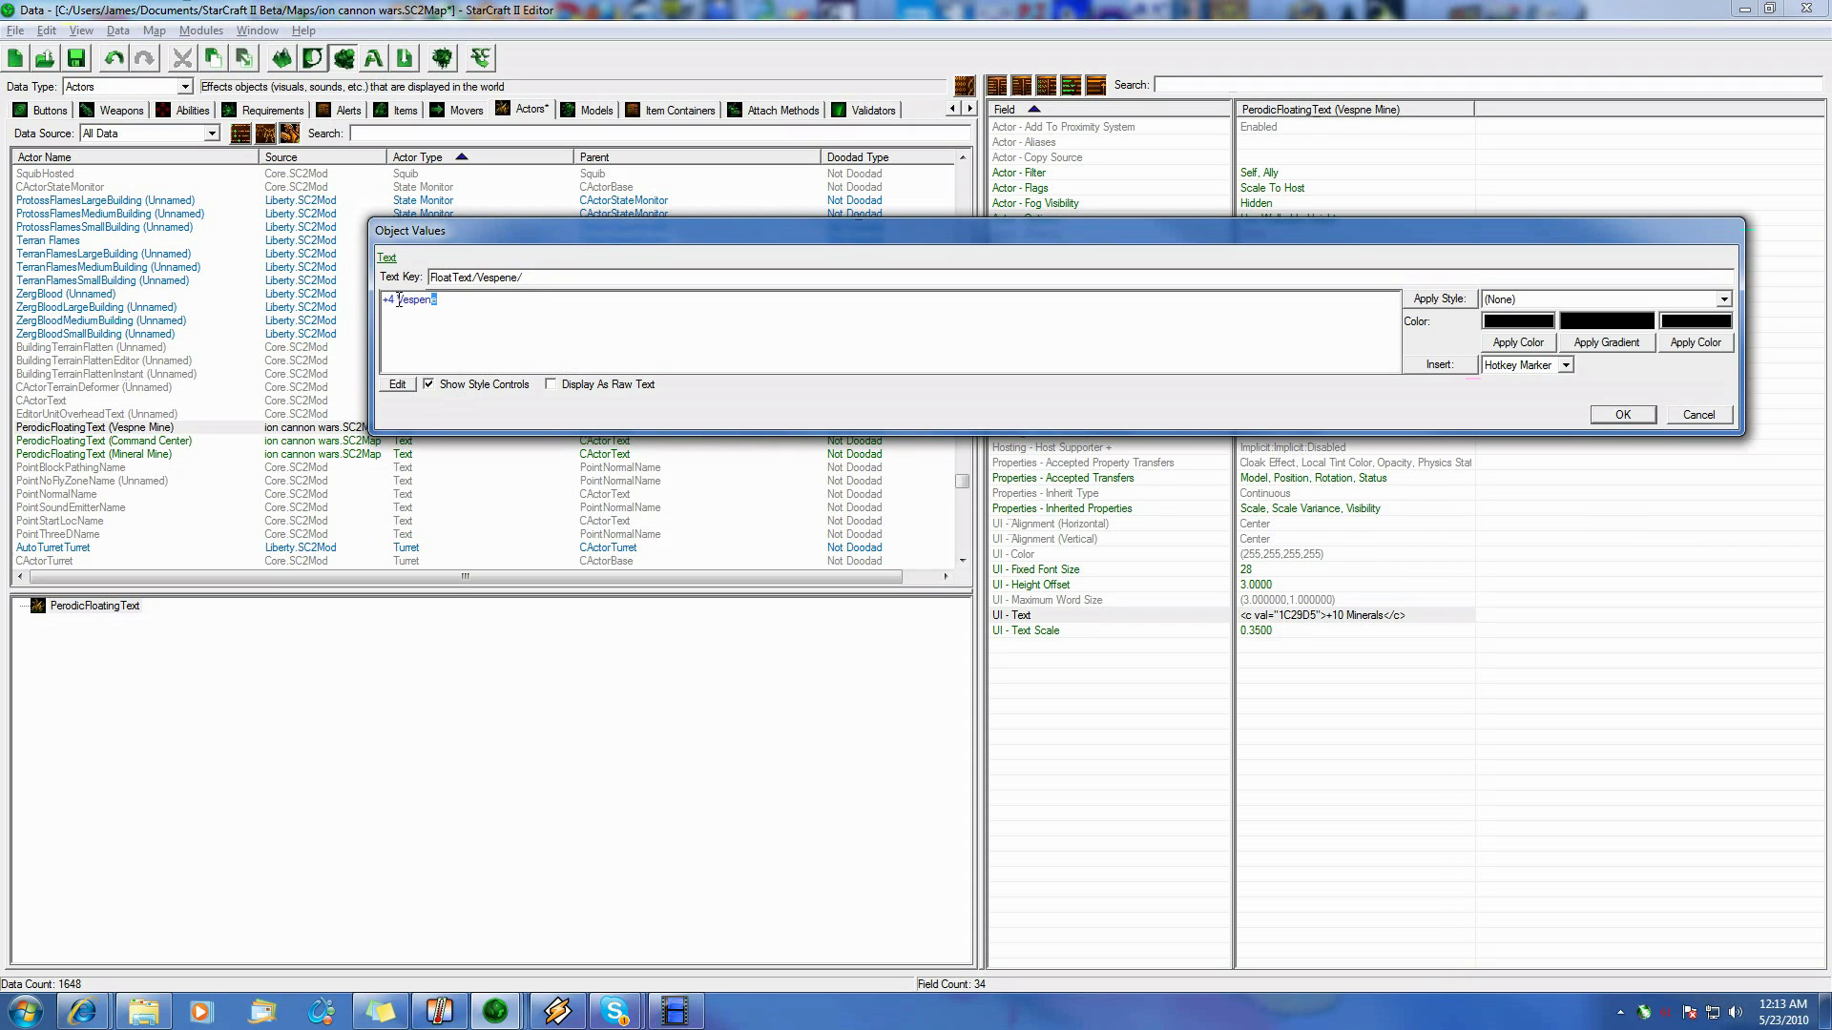
pyautogui.click(1531, 323)
pyautogui.click(447, 343)
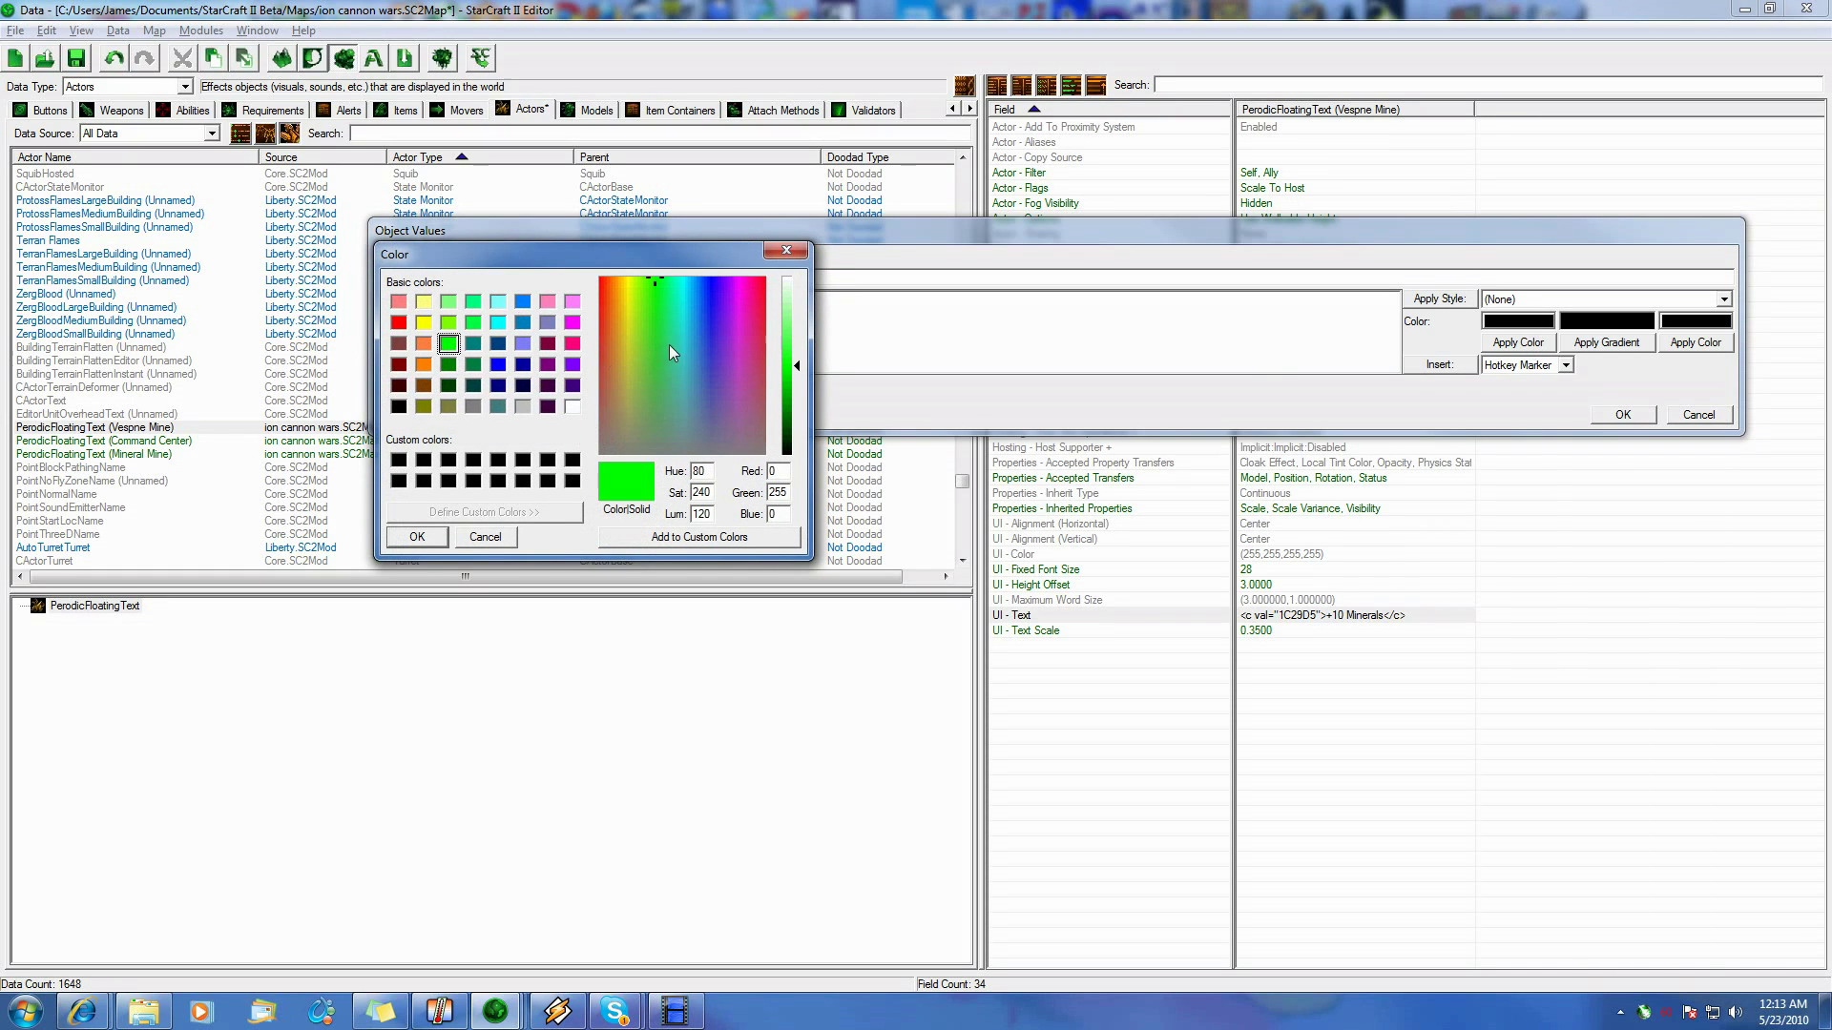
pyautogui.moveTo(797, 361); pyautogui.dragTo(794, 394)
pyautogui.click(447, 365)
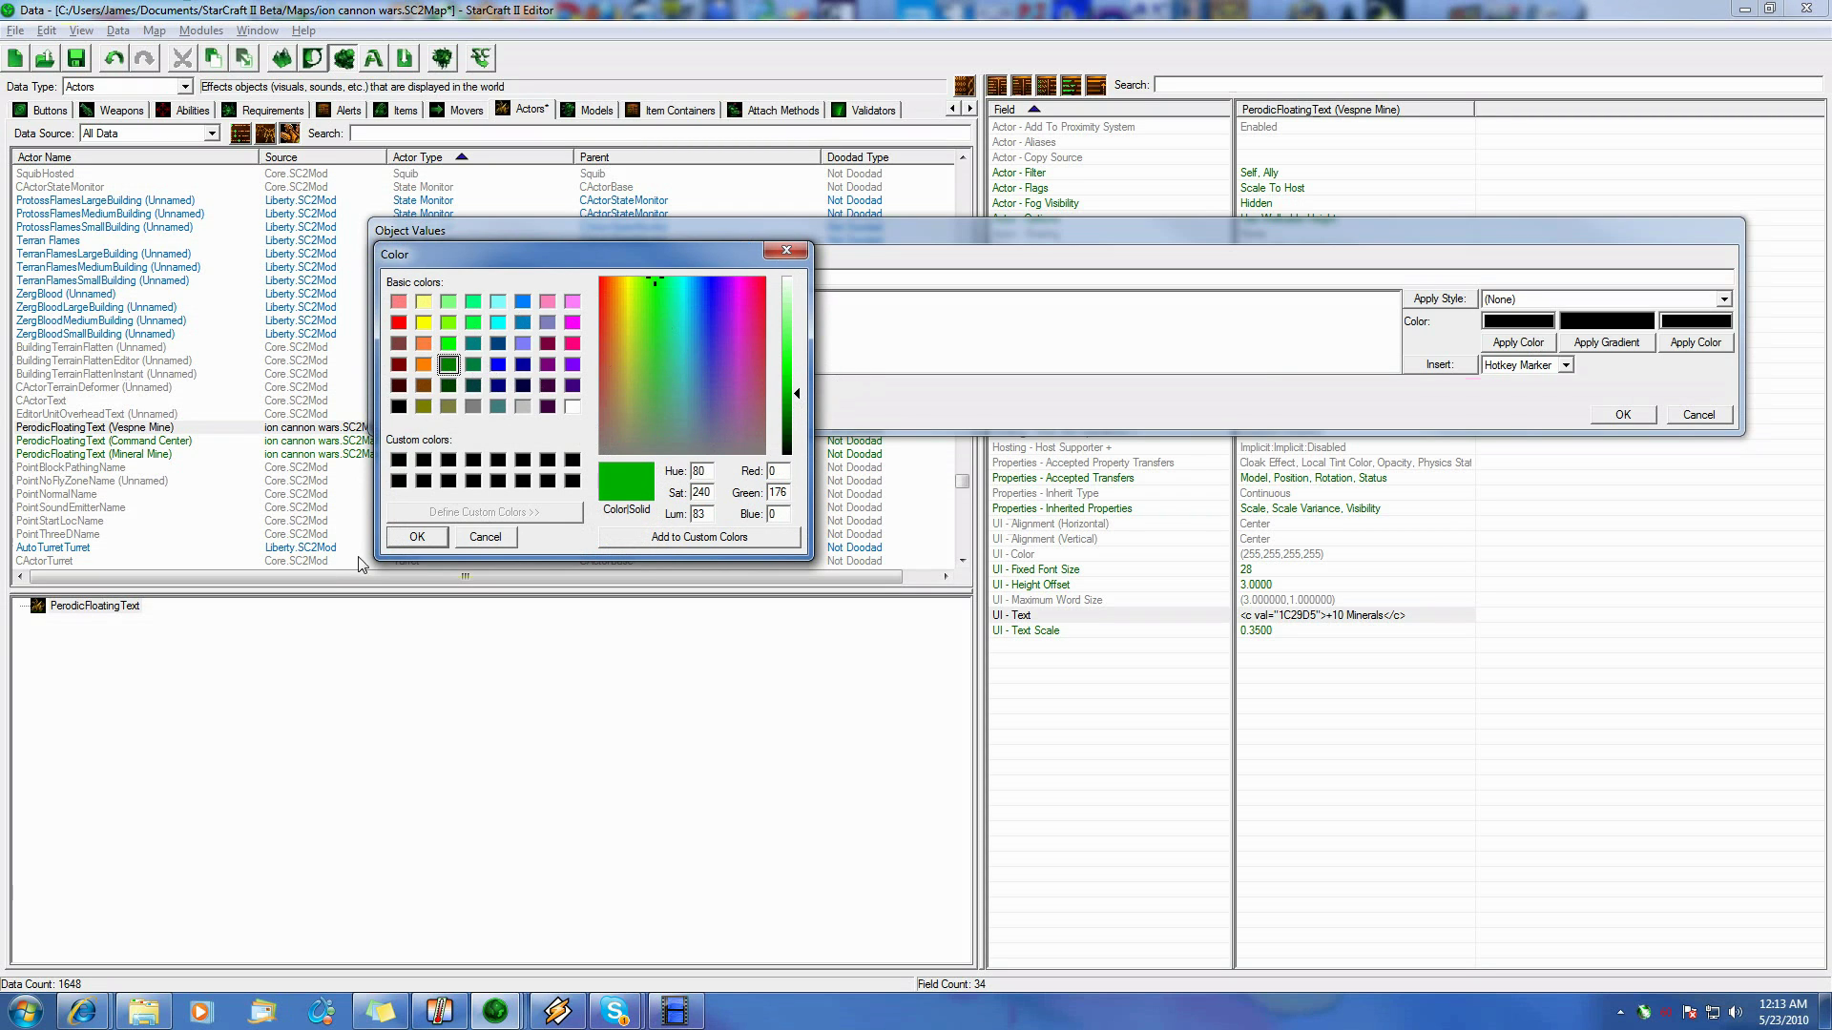
pyautogui.click(417, 536)
# Apply the green colour to the whole "+4 Vespene" text and save the text value
pyautogui.click(441, 300)
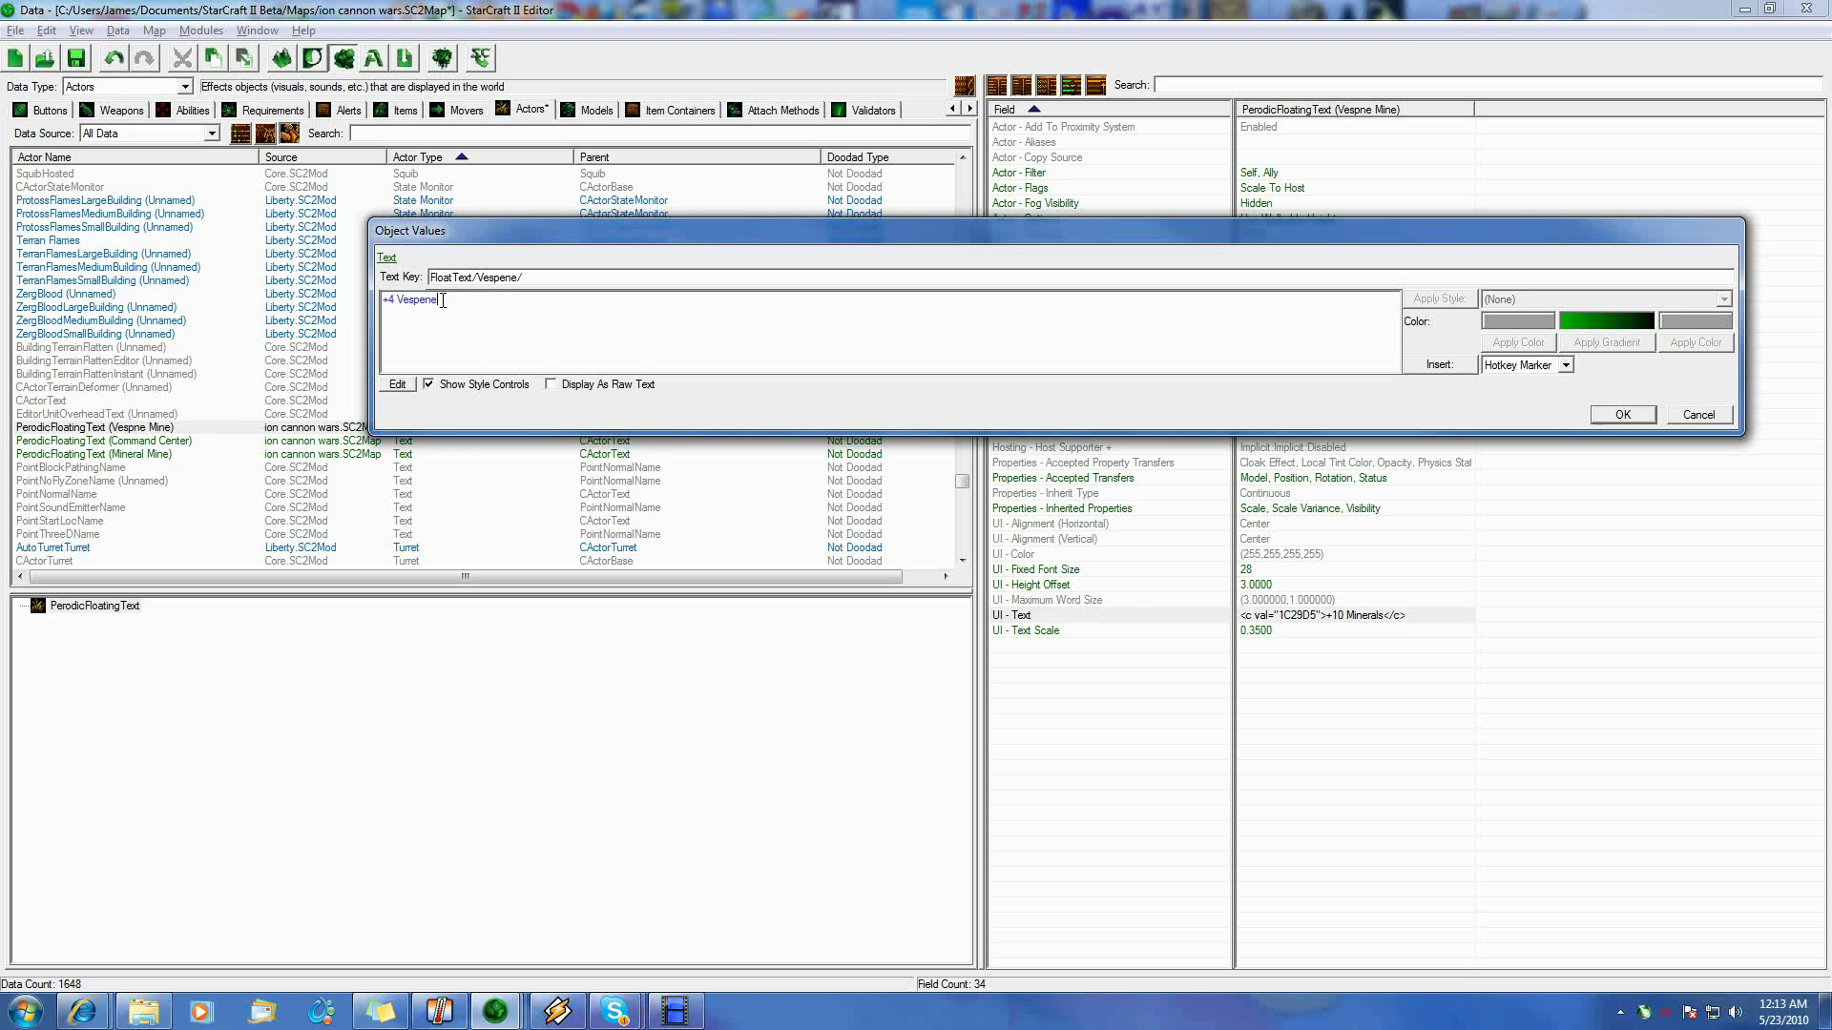
pyautogui.hotkey('ctrl', 'a')
pyautogui.click(558, 307)
pyautogui.moveTo(441, 300); pyautogui.dragTo(327, 307)
pyautogui.click(1517, 343)
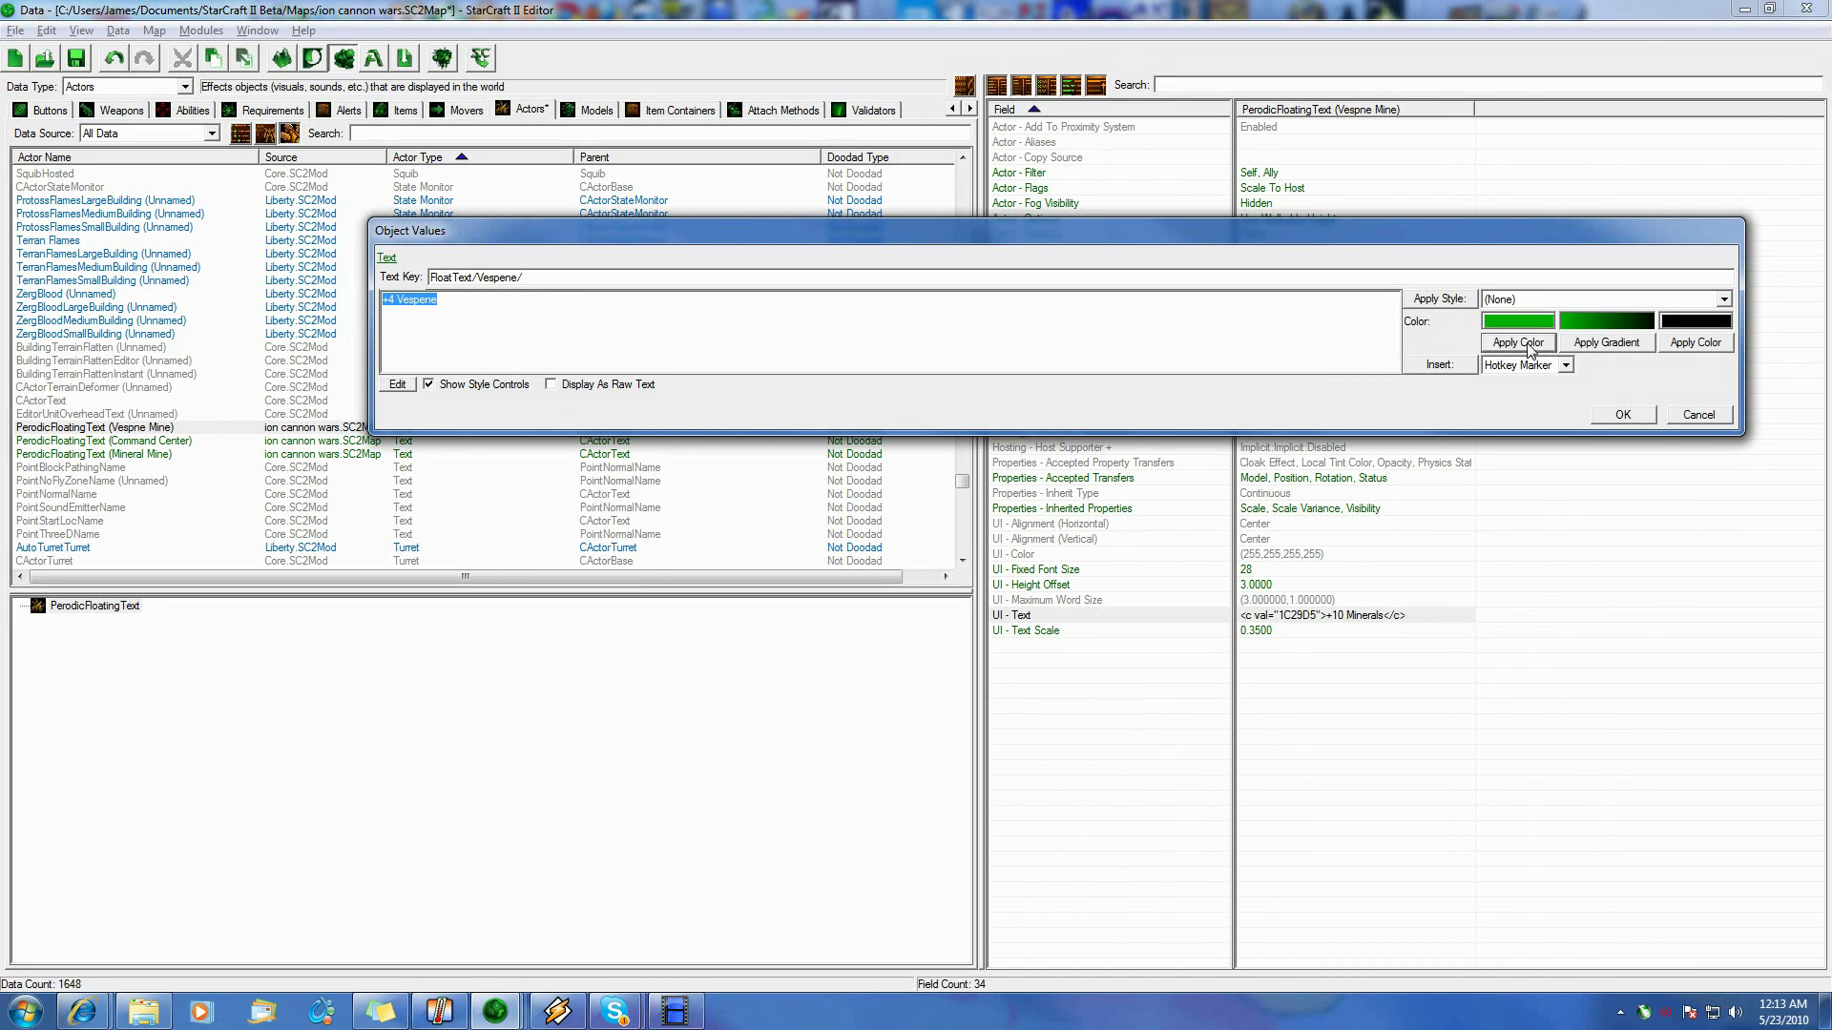
pyautogui.click(643, 345)
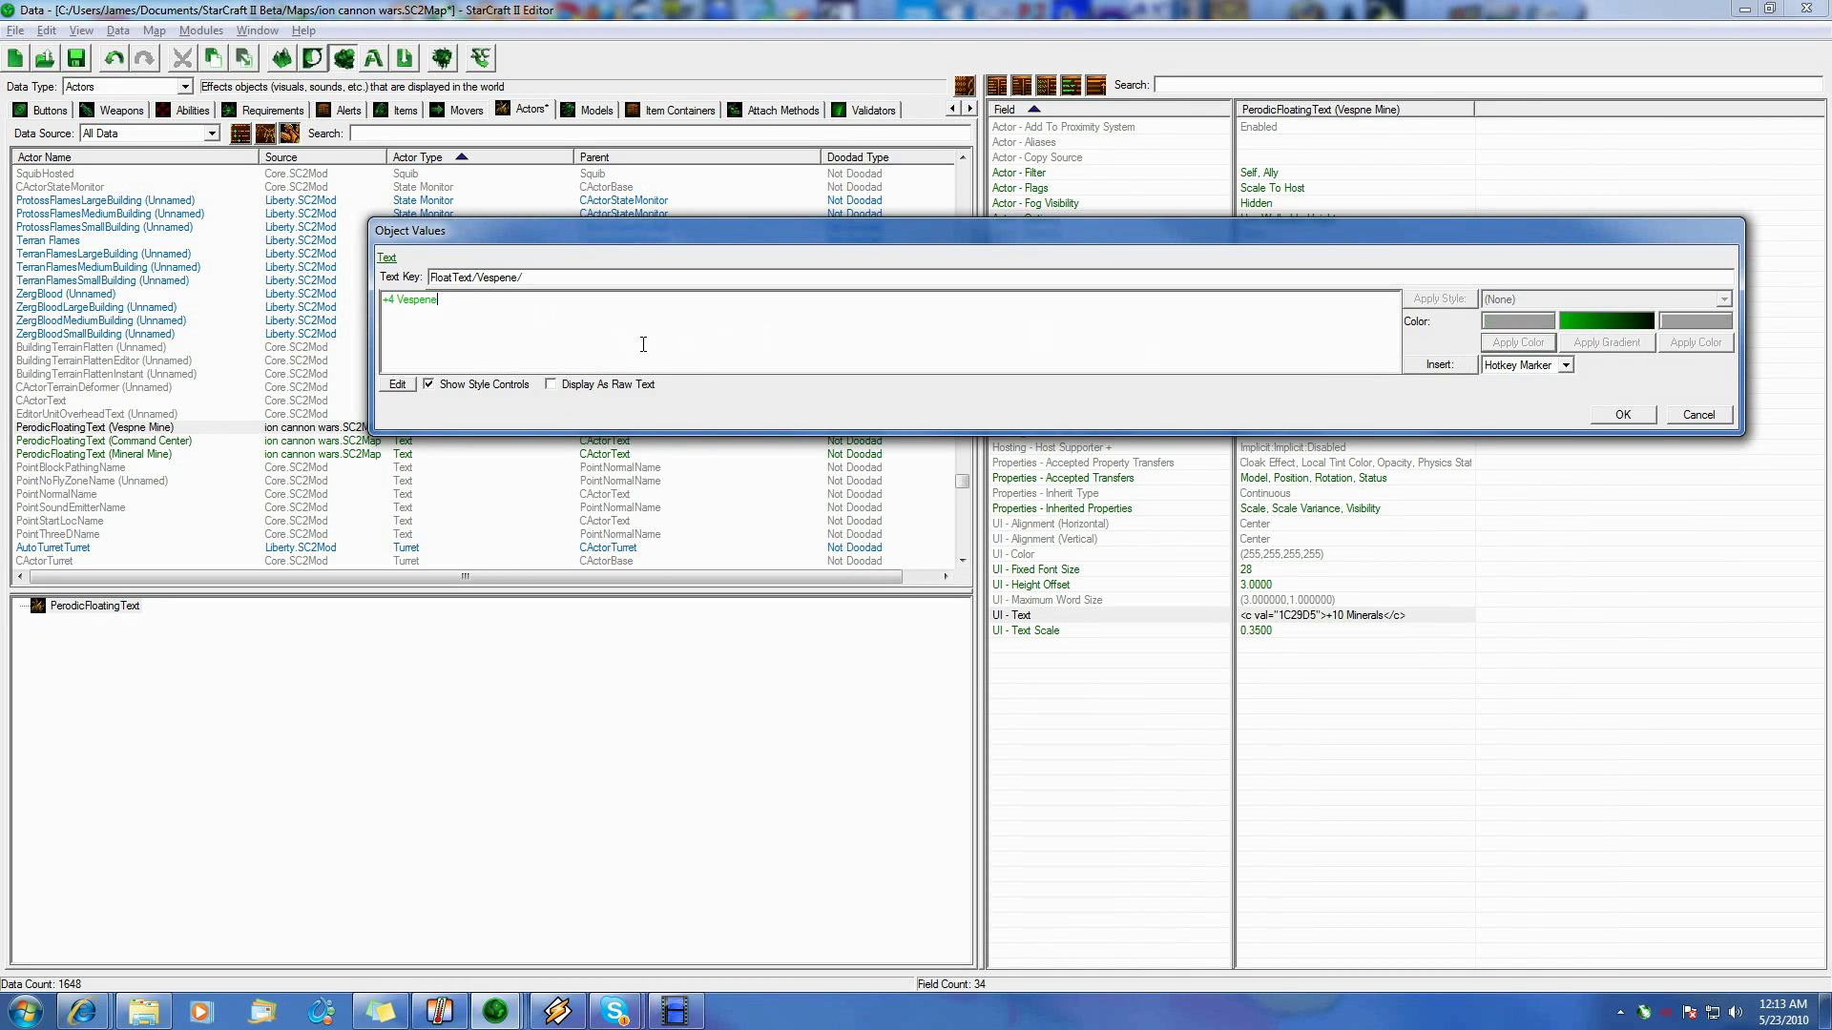
pyautogui.click(1622, 414)
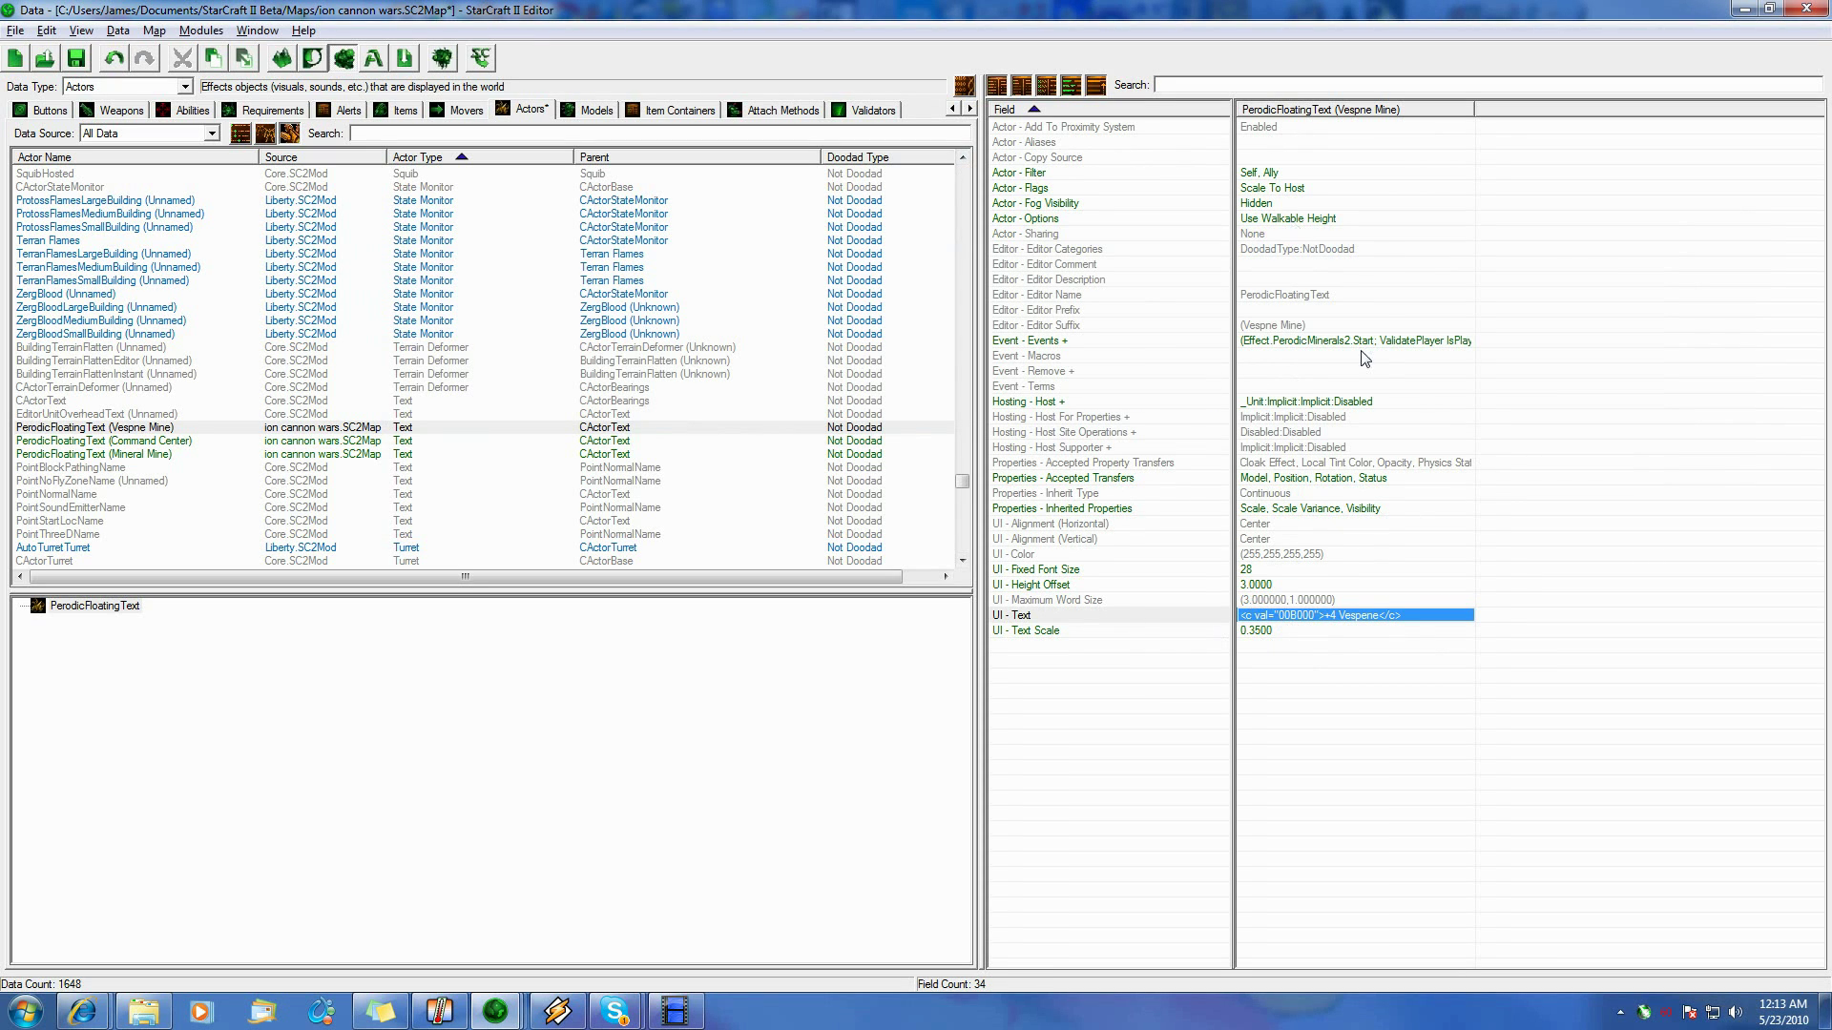
# In the Vespne Mine actor's events, set the source of both Effect events to Perodic Gas
pyautogui.doubleClick(1327, 343)
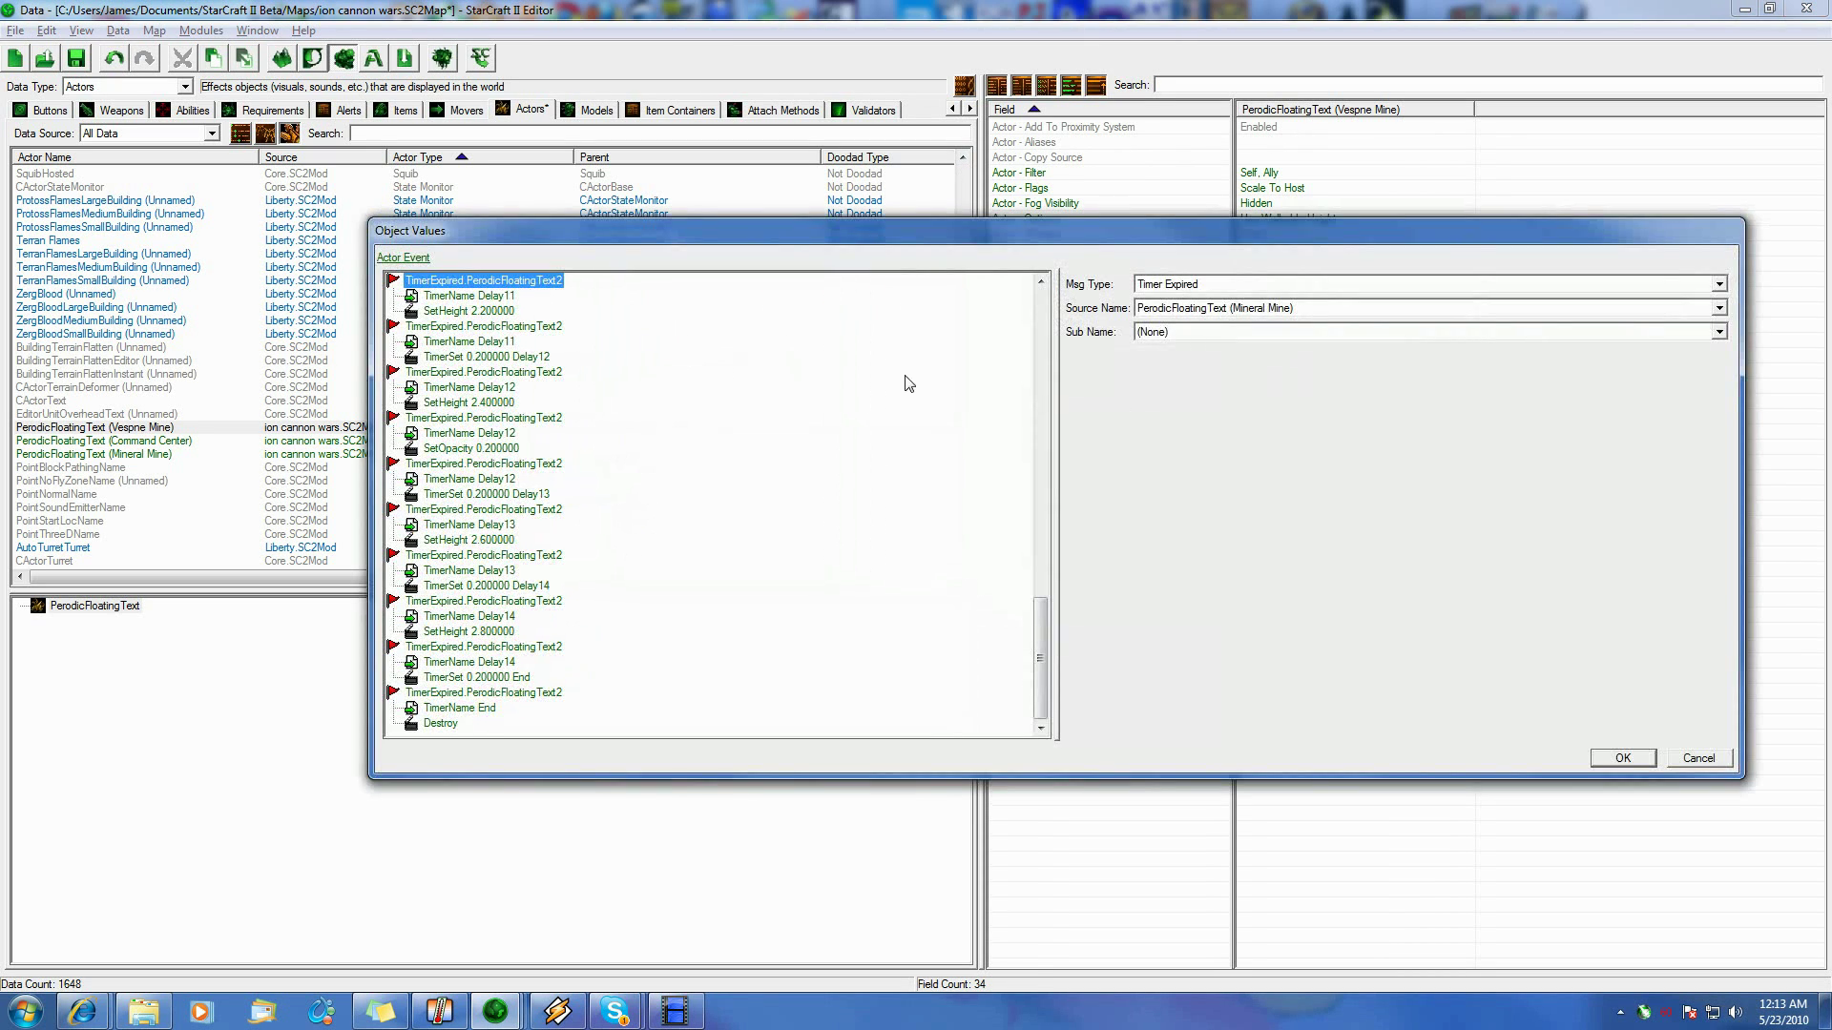
pyautogui.moveTo(1040, 603); pyautogui.dragTo(1040, 298)
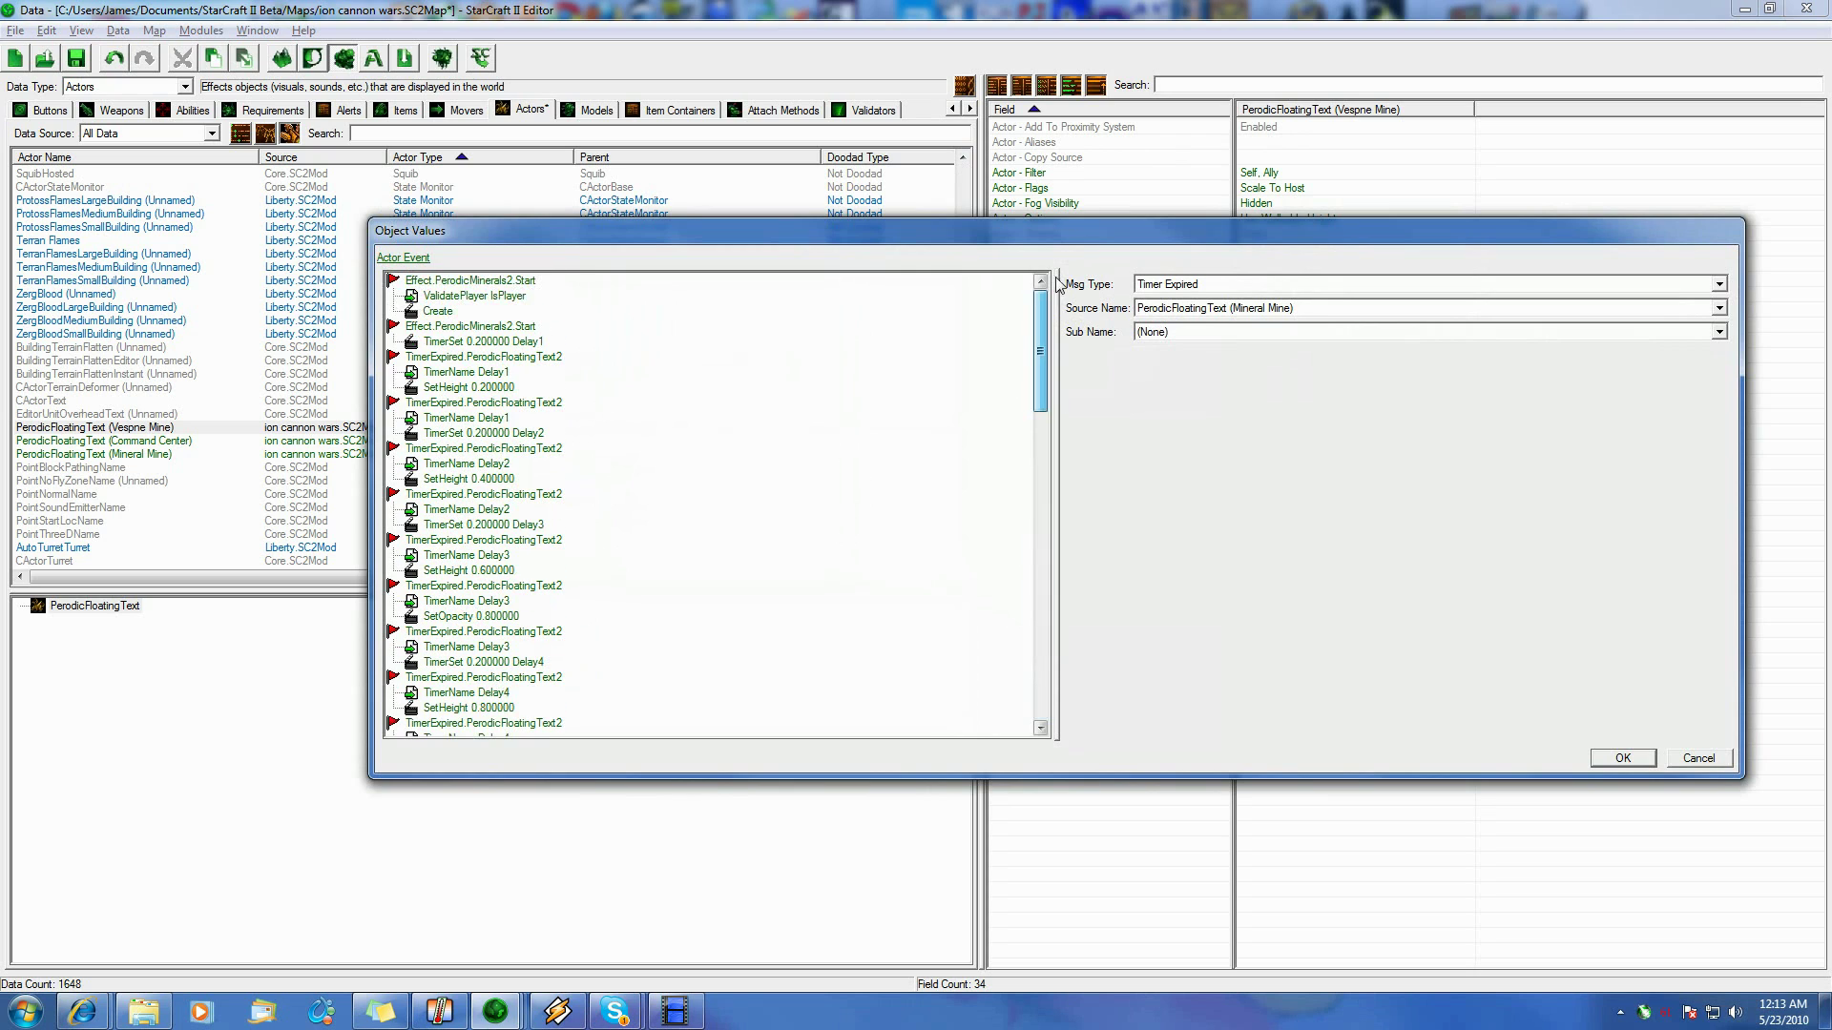
pyautogui.click(491, 280)
pyautogui.click(1186, 308)
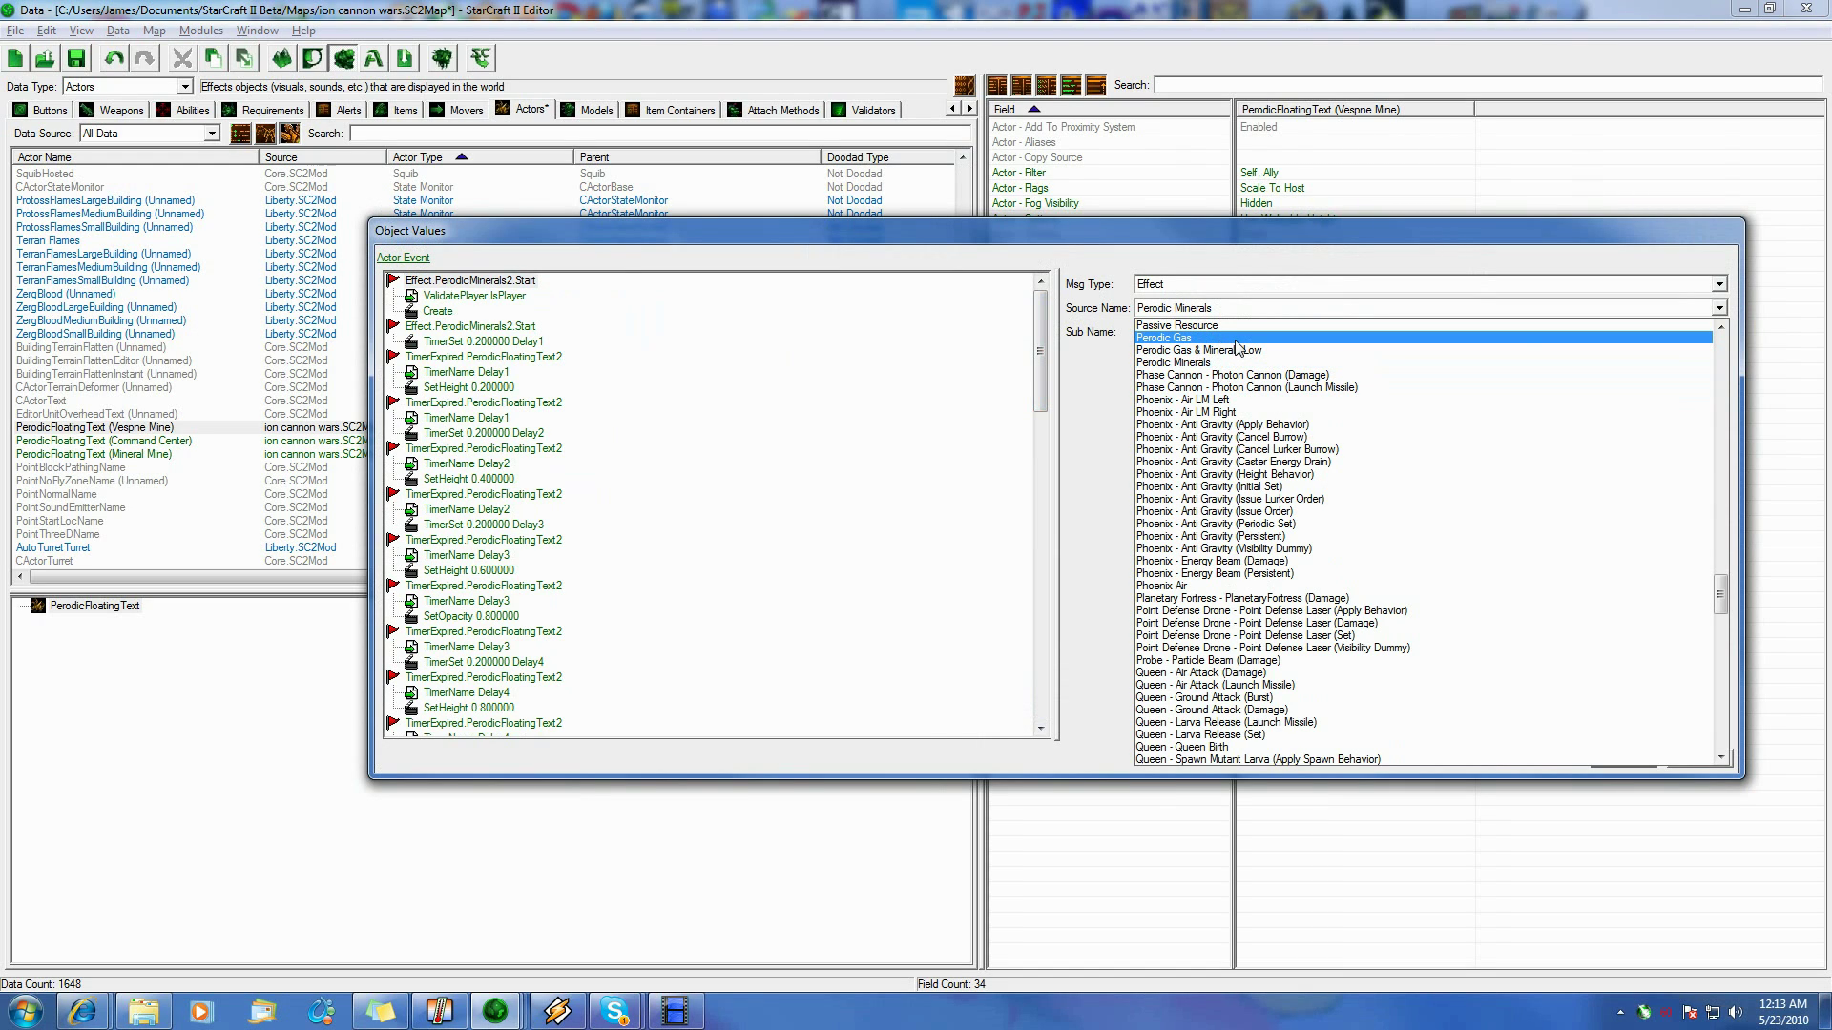
pyautogui.click(1237, 338)
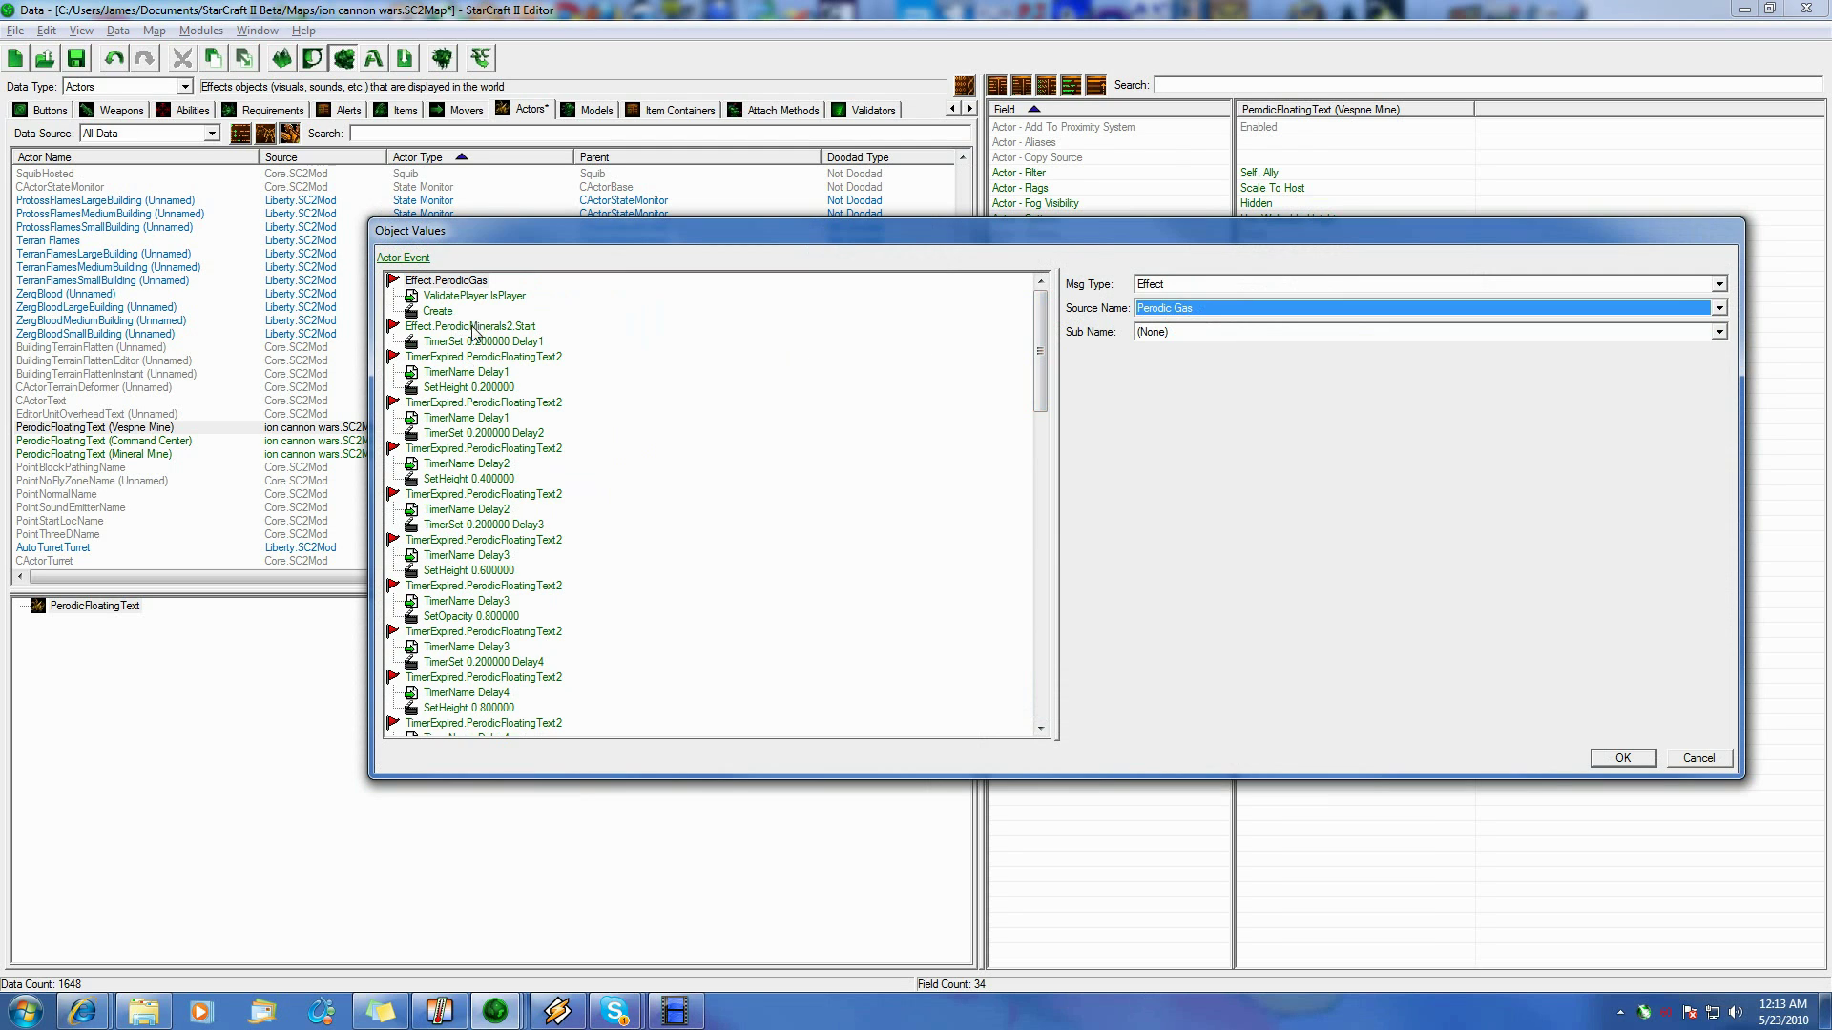
pyautogui.click(472, 327)
pyautogui.click(1160, 308)
pyautogui.scroll(1, 1213, 361)
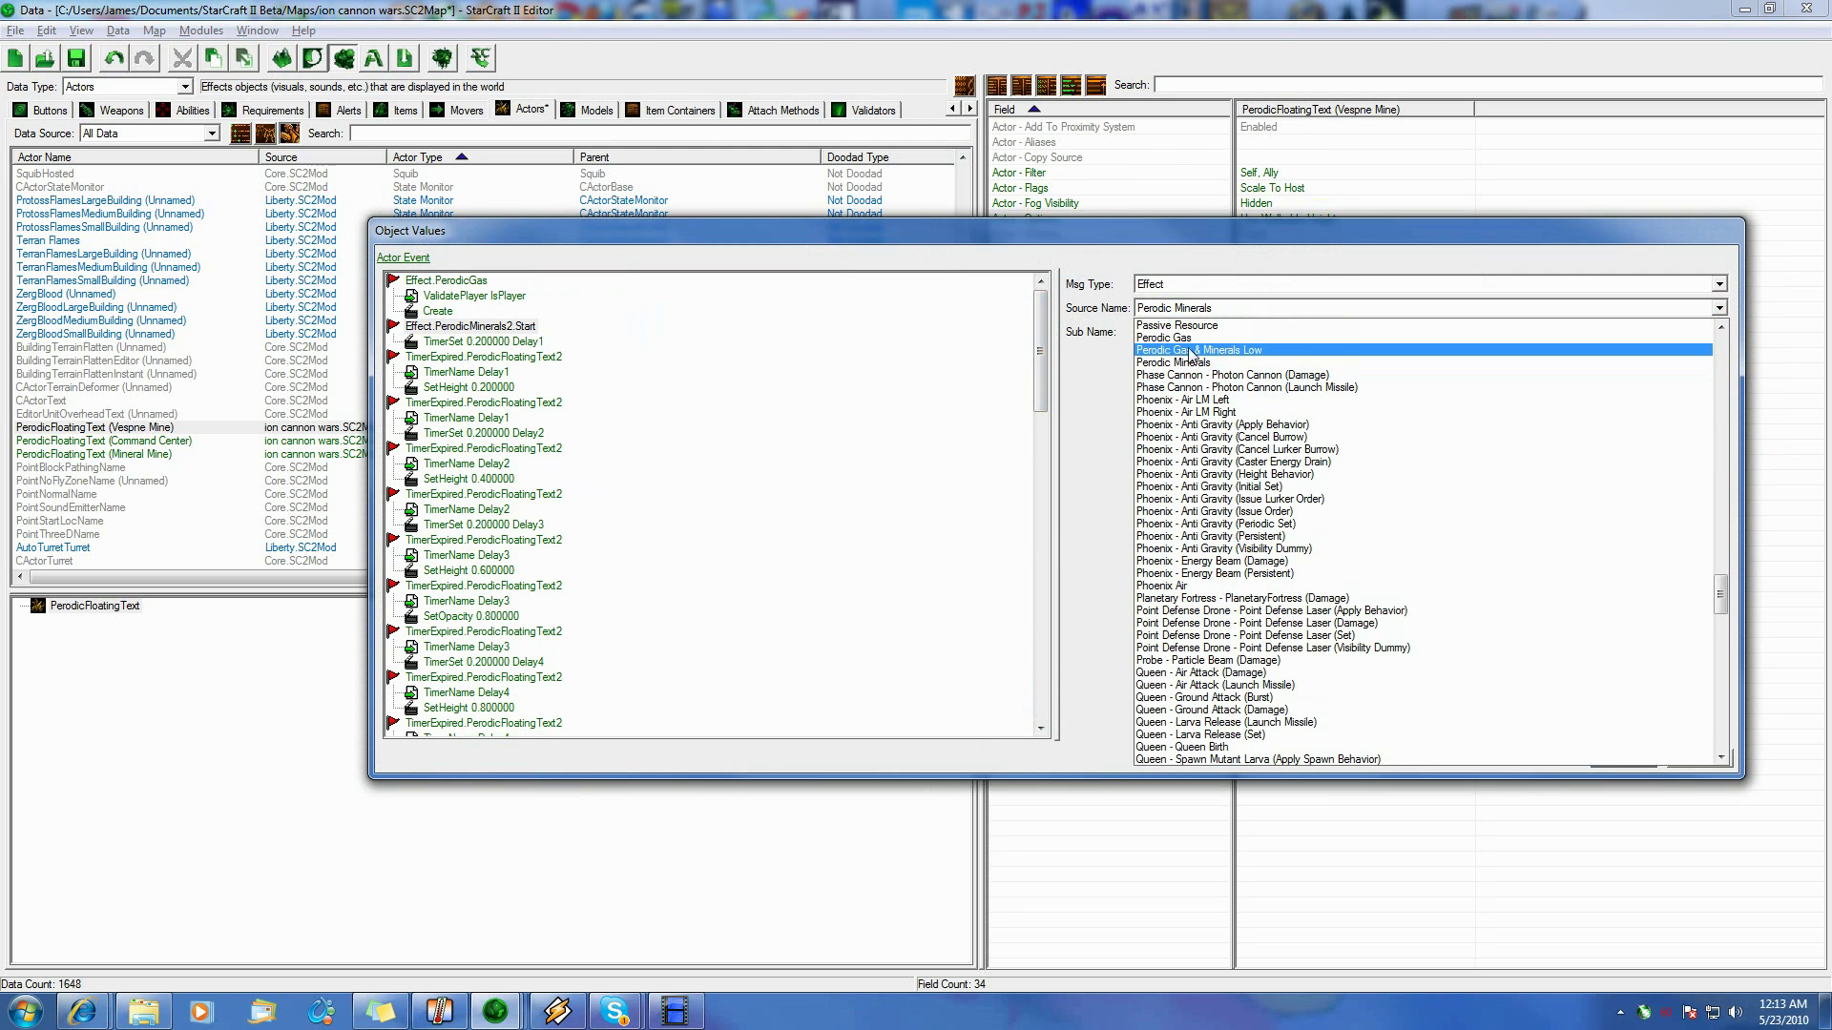
pyautogui.click(1193, 353)
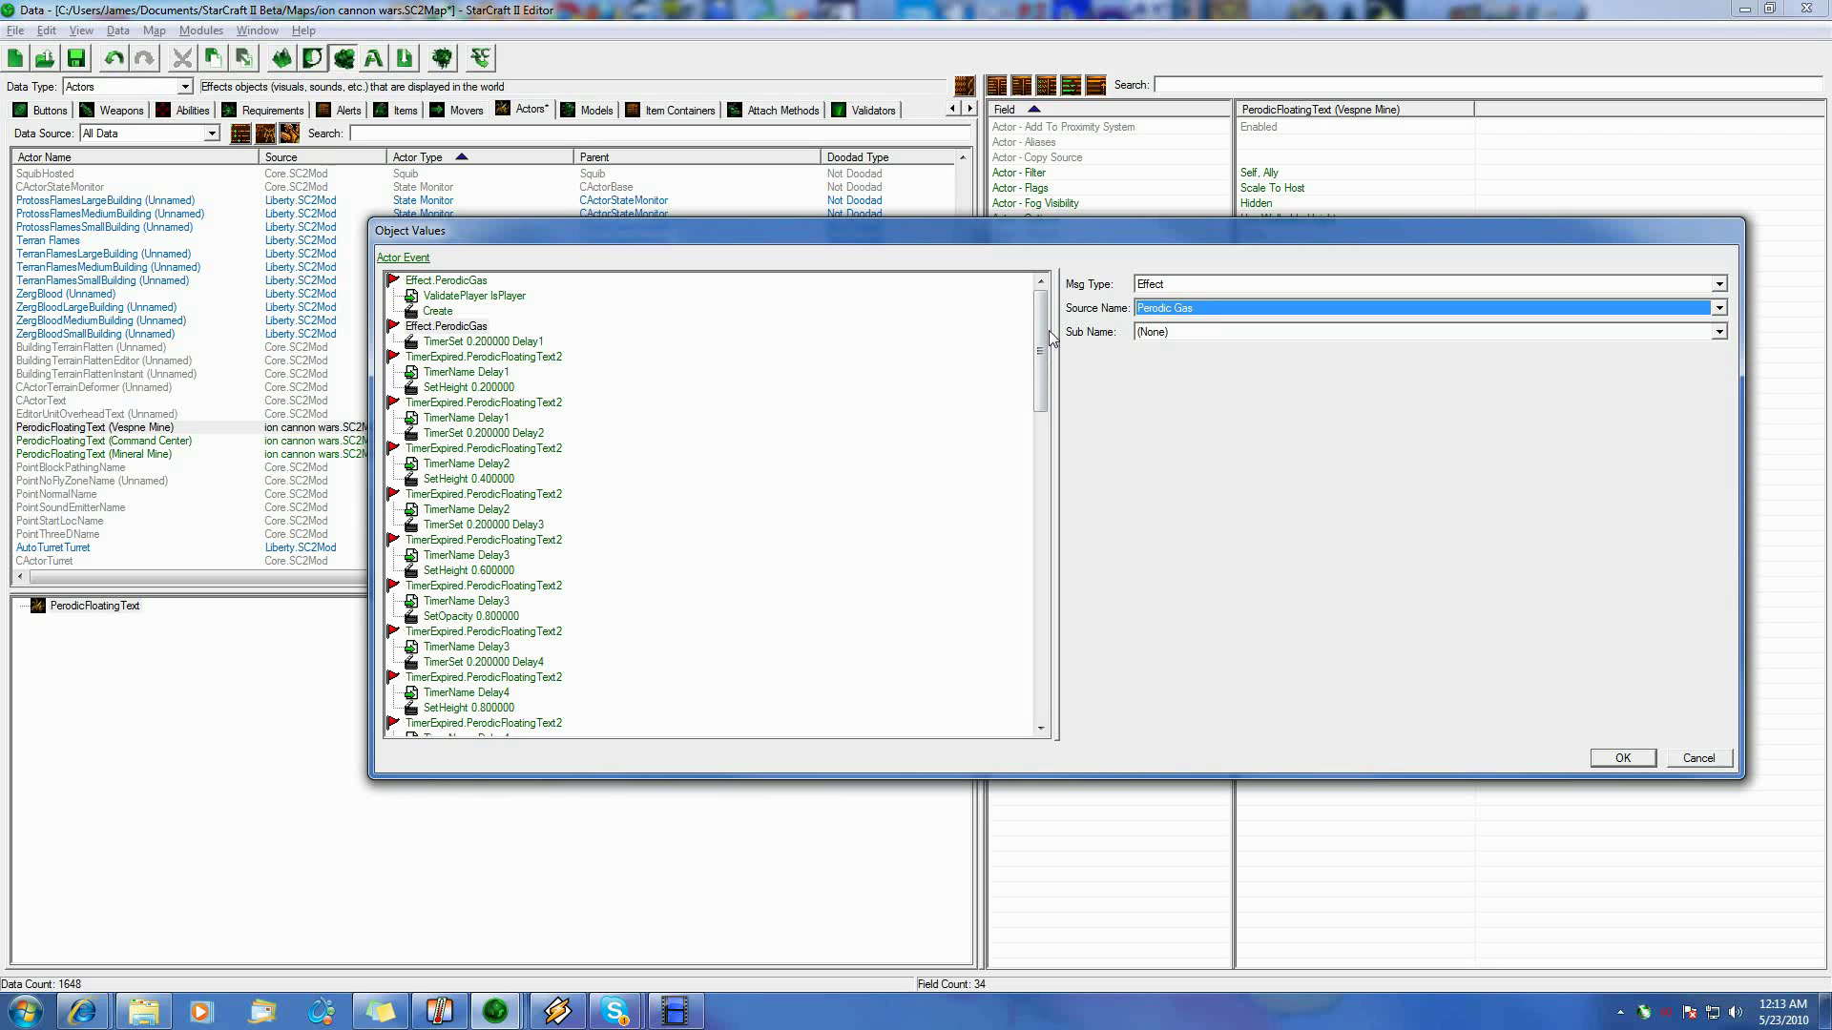
# Set the source of both Delay1 Timer Expired events to PerodicFloatingText (Vespne Mine)
pyautogui.moveTo(1042, 346); pyautogui.dragTo(1053, 696)
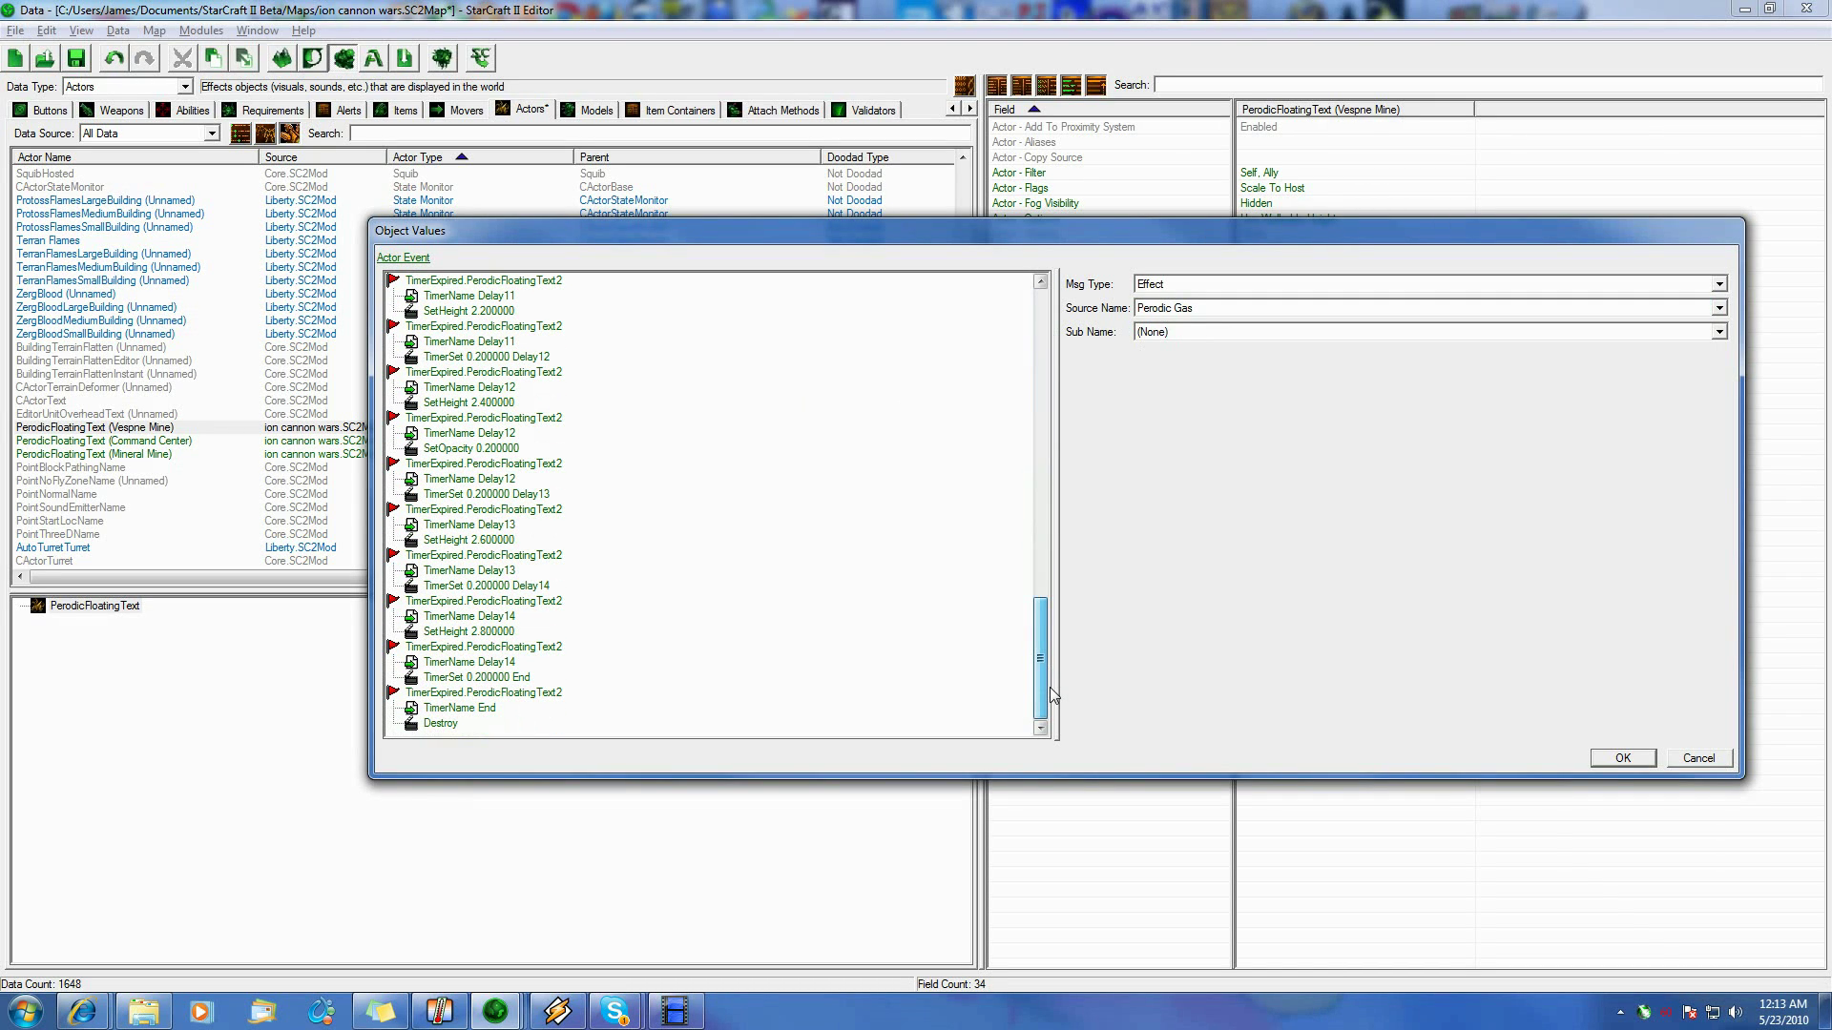
pyautogui.moveTo(1050, 687); pyautogui.dragTo(769, 381)
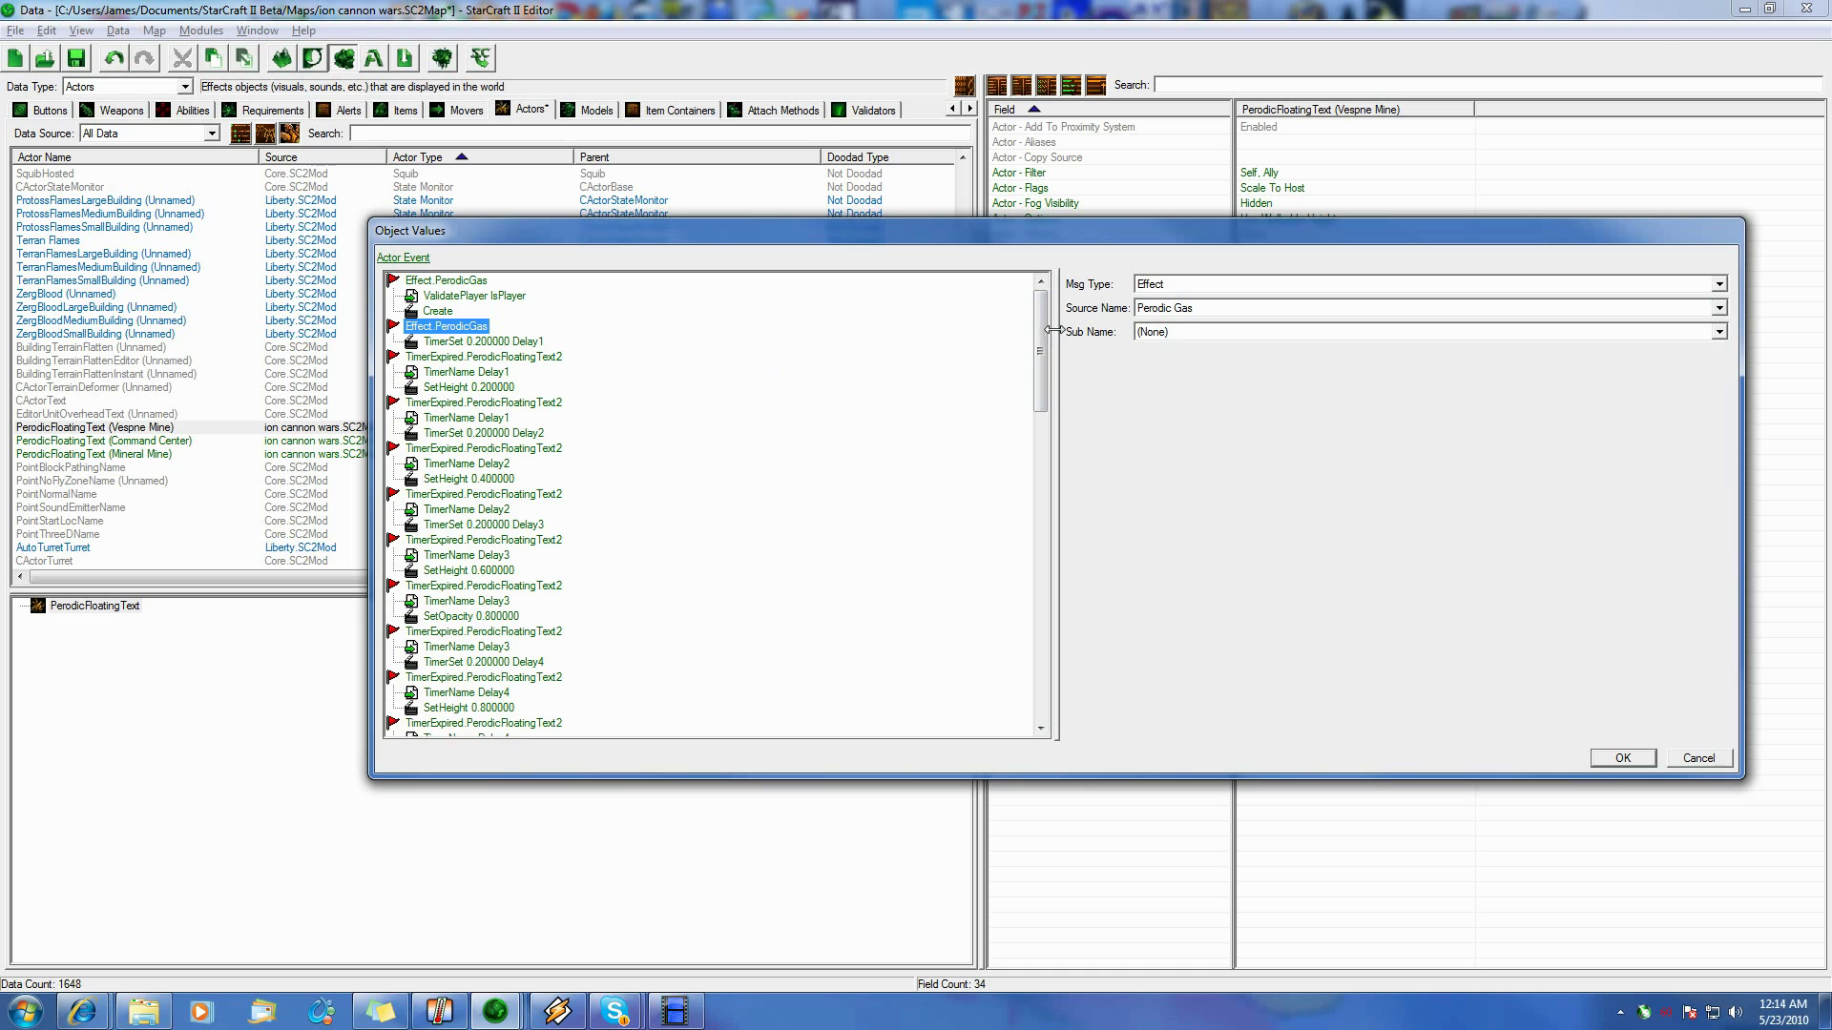
pyautogui.moveTo(1042, 344); pyautogui.dragTo(619, 445)
pyautogui.click(512, 358)
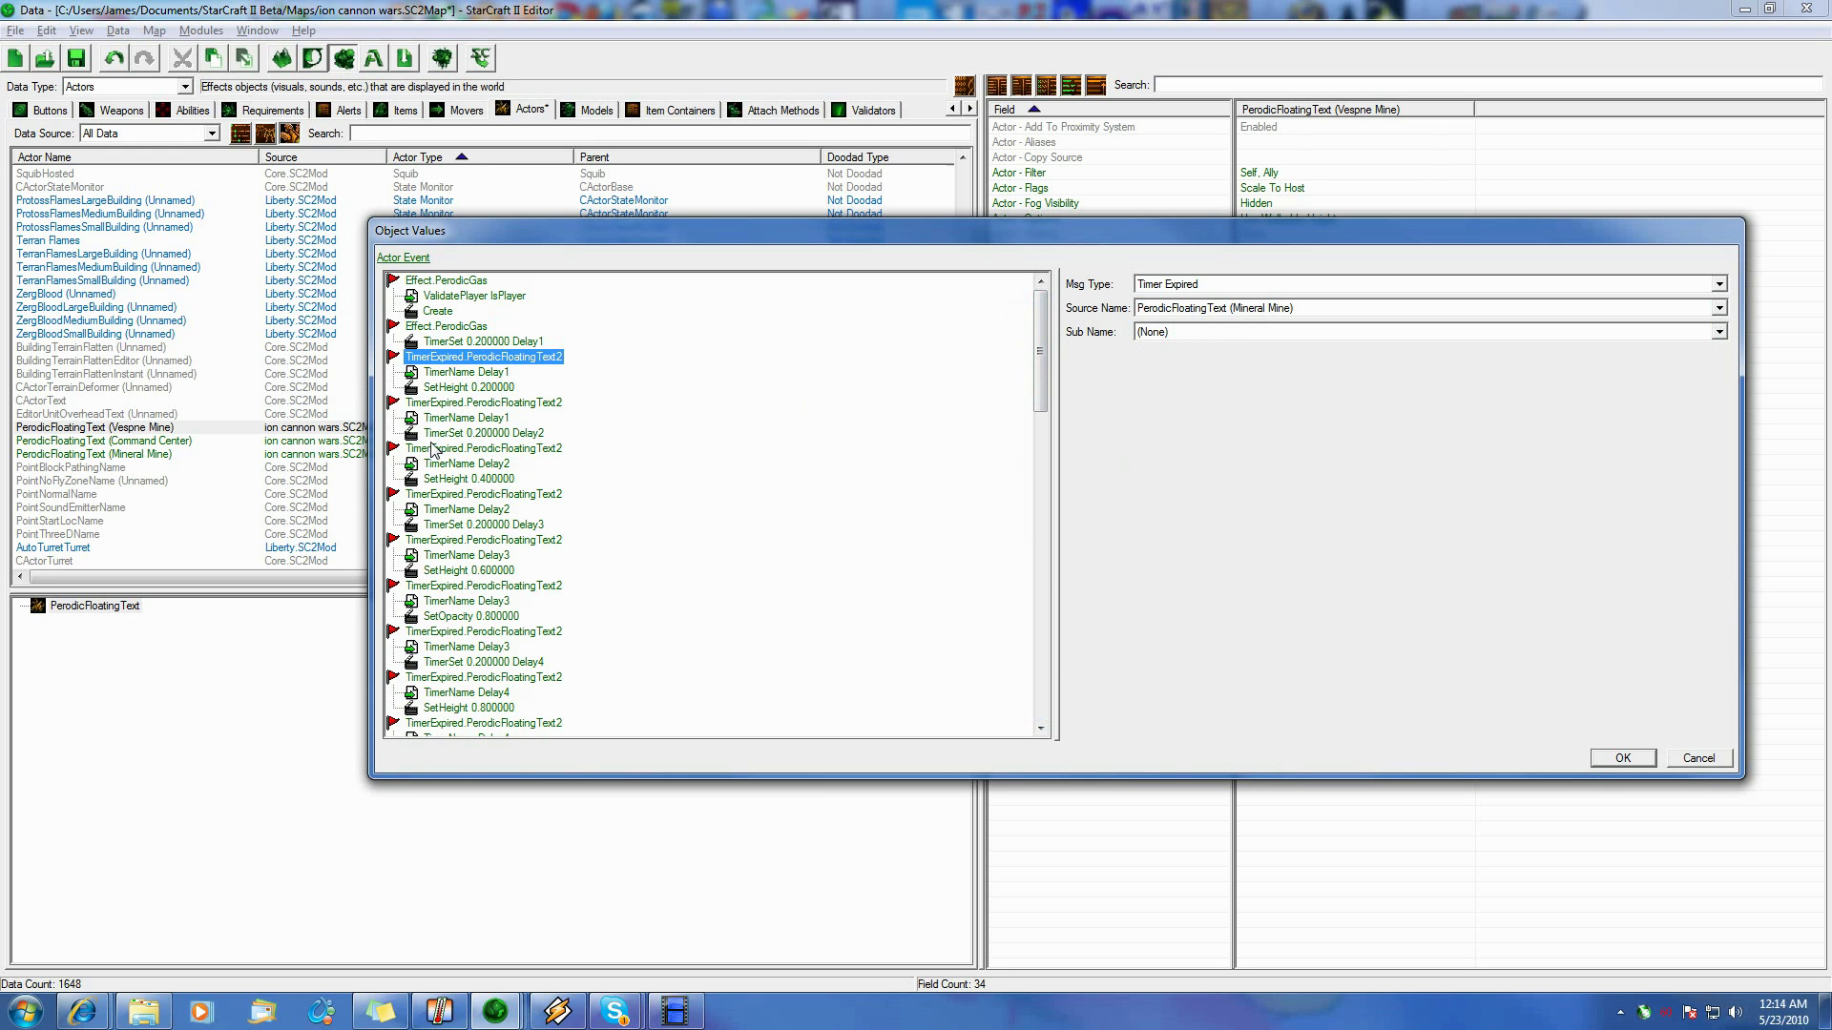
pyautogui.click(1195, 308)
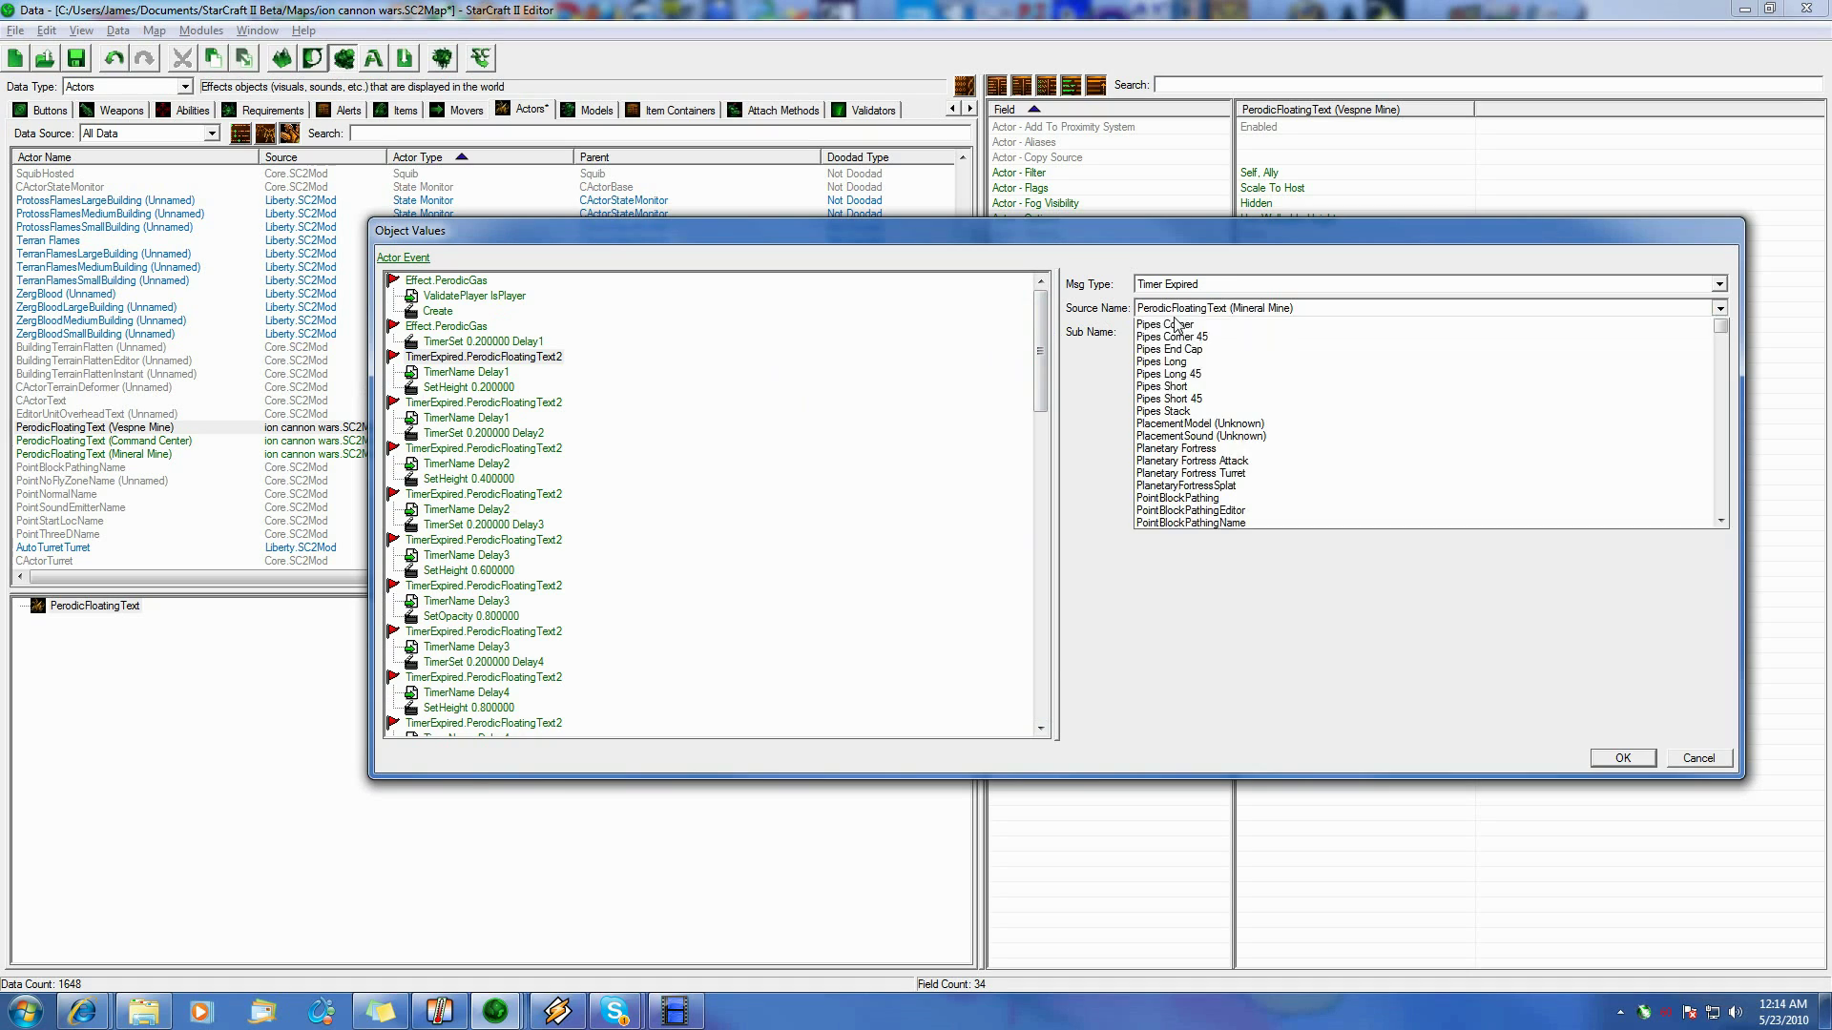
pyautogui.scroll(2, 1183, 382)
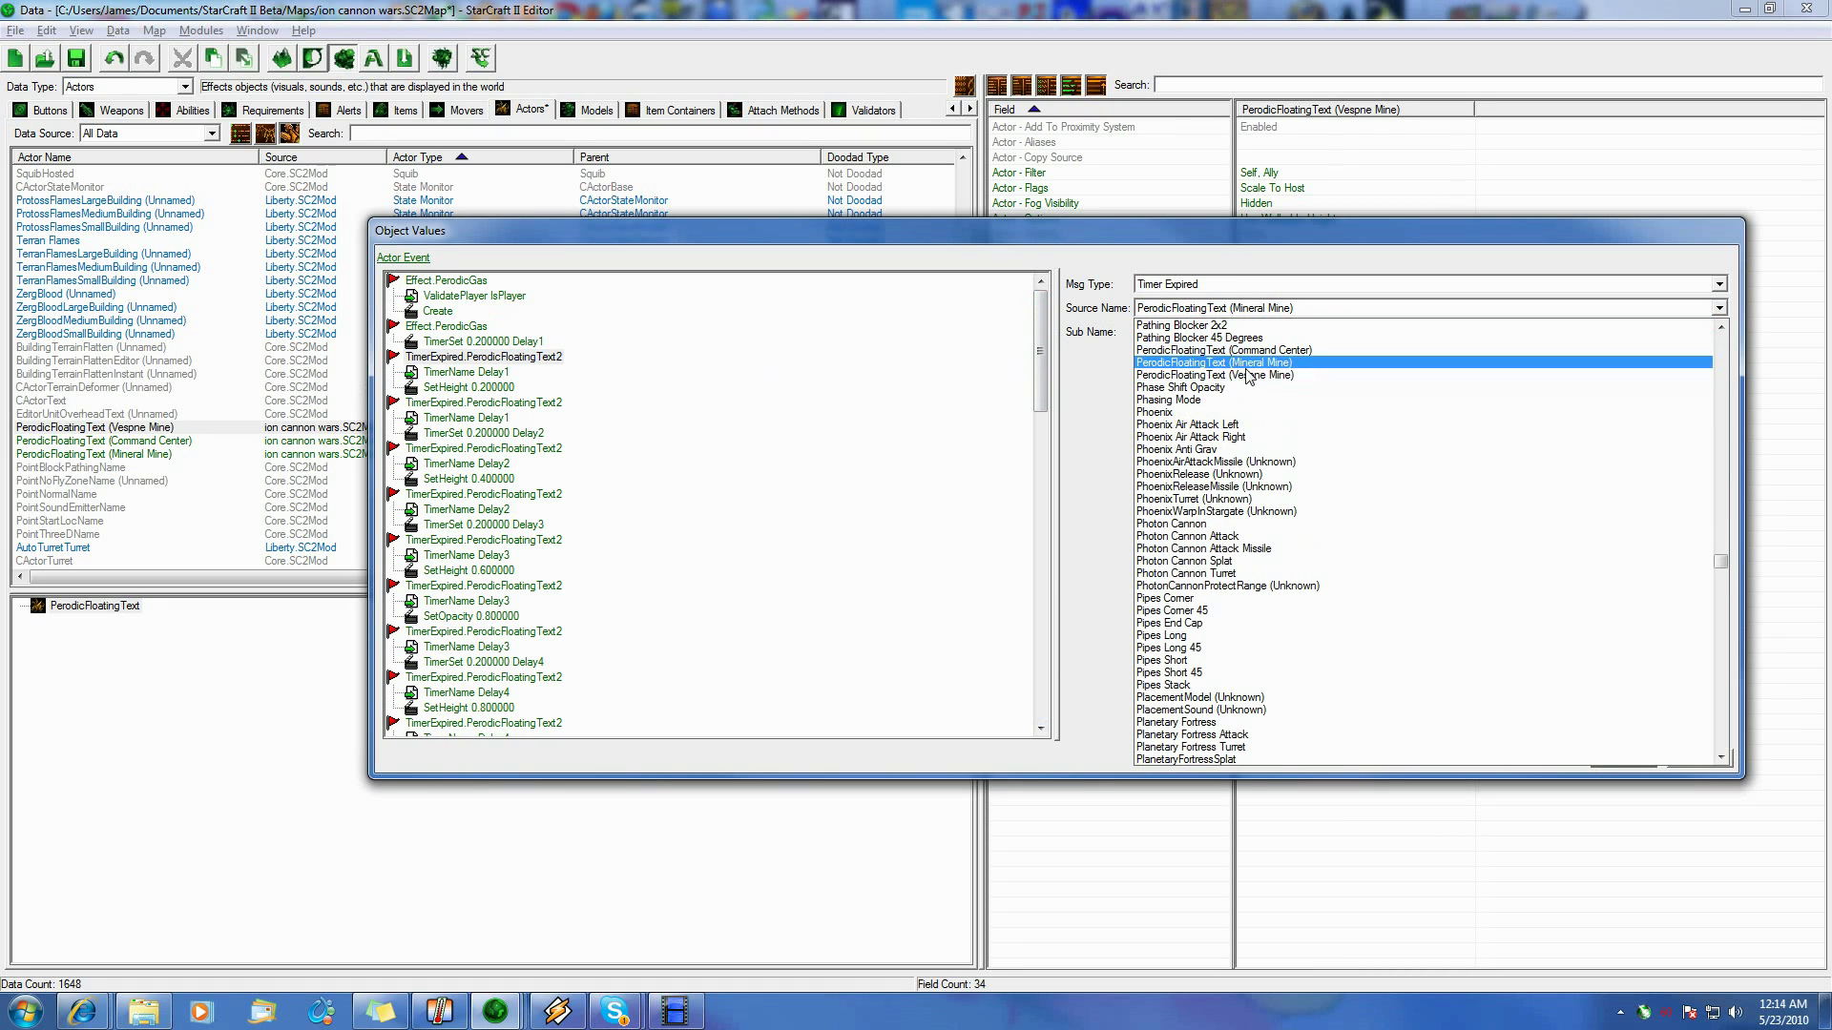
pyautogui.click(1185, 399)
pyautogui.click(548, 404)
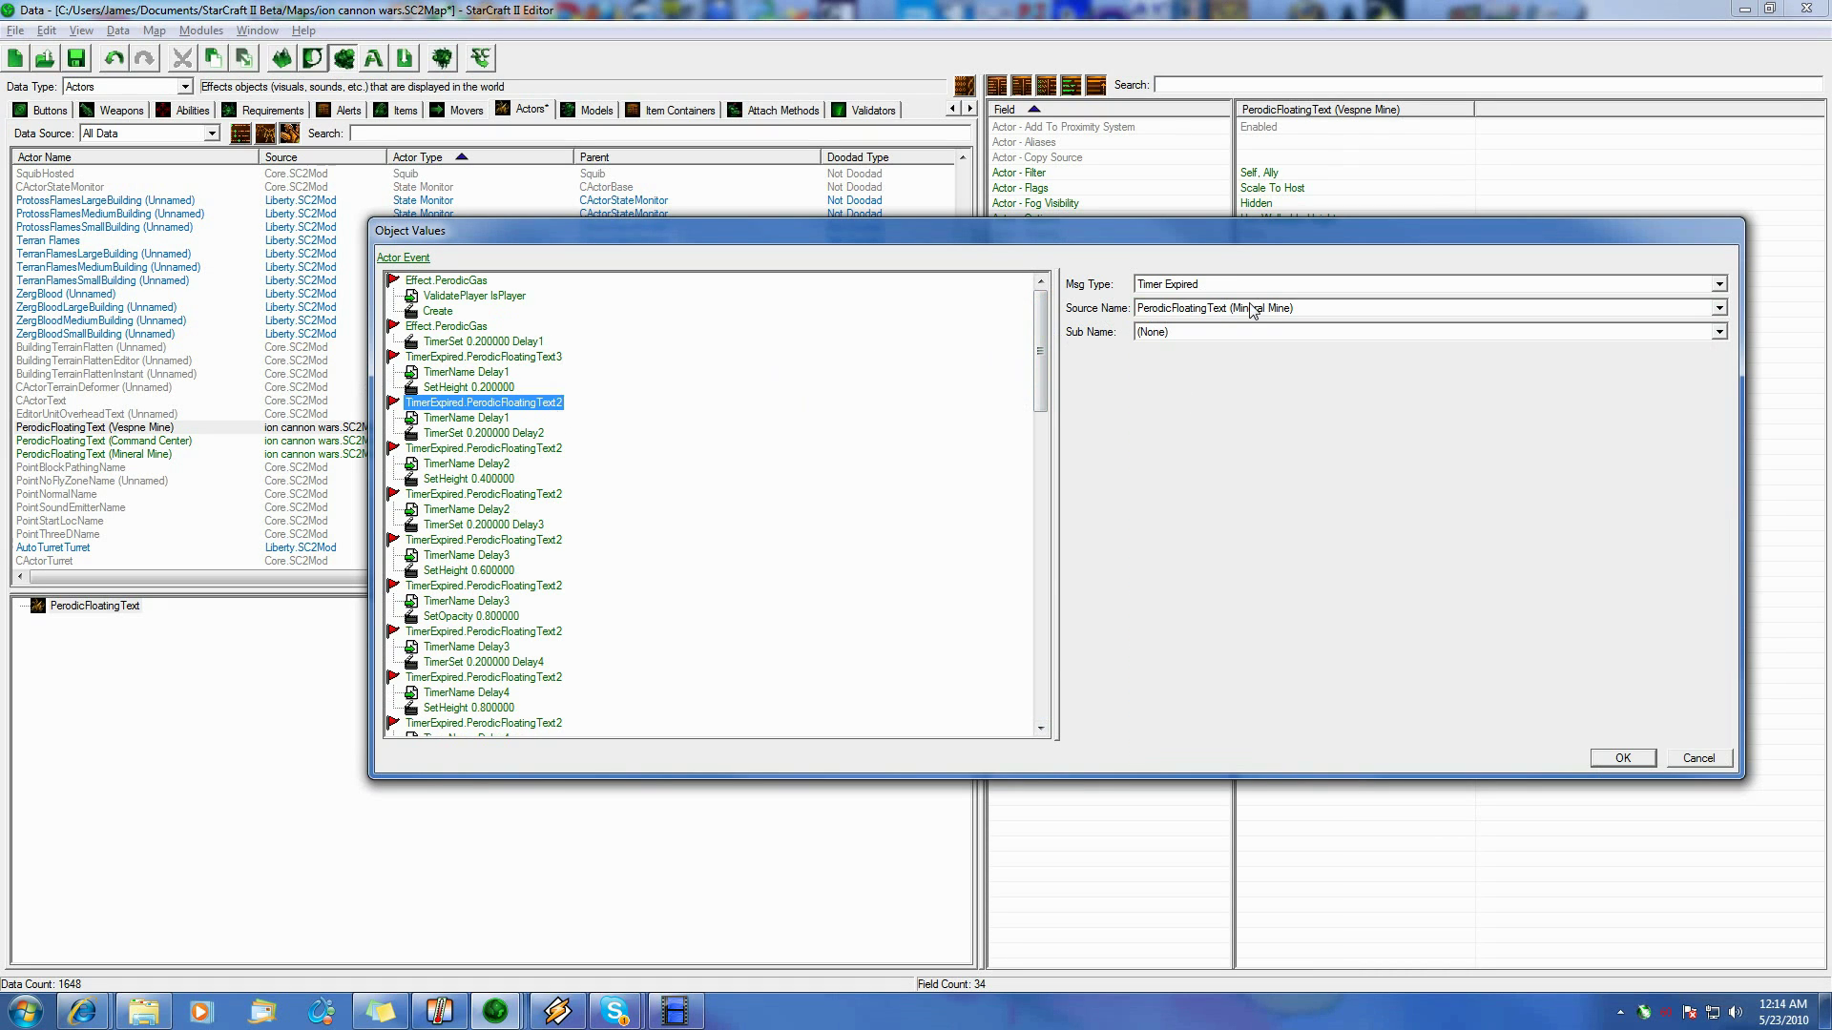
pyautogui.click(1252, 308)
pyautogui.click(1270, 339)
# Set the source of both Delay2 Timer Expired events to PerodicFloatingText (Vespne Mine)
pyautogui.click(551, 448)
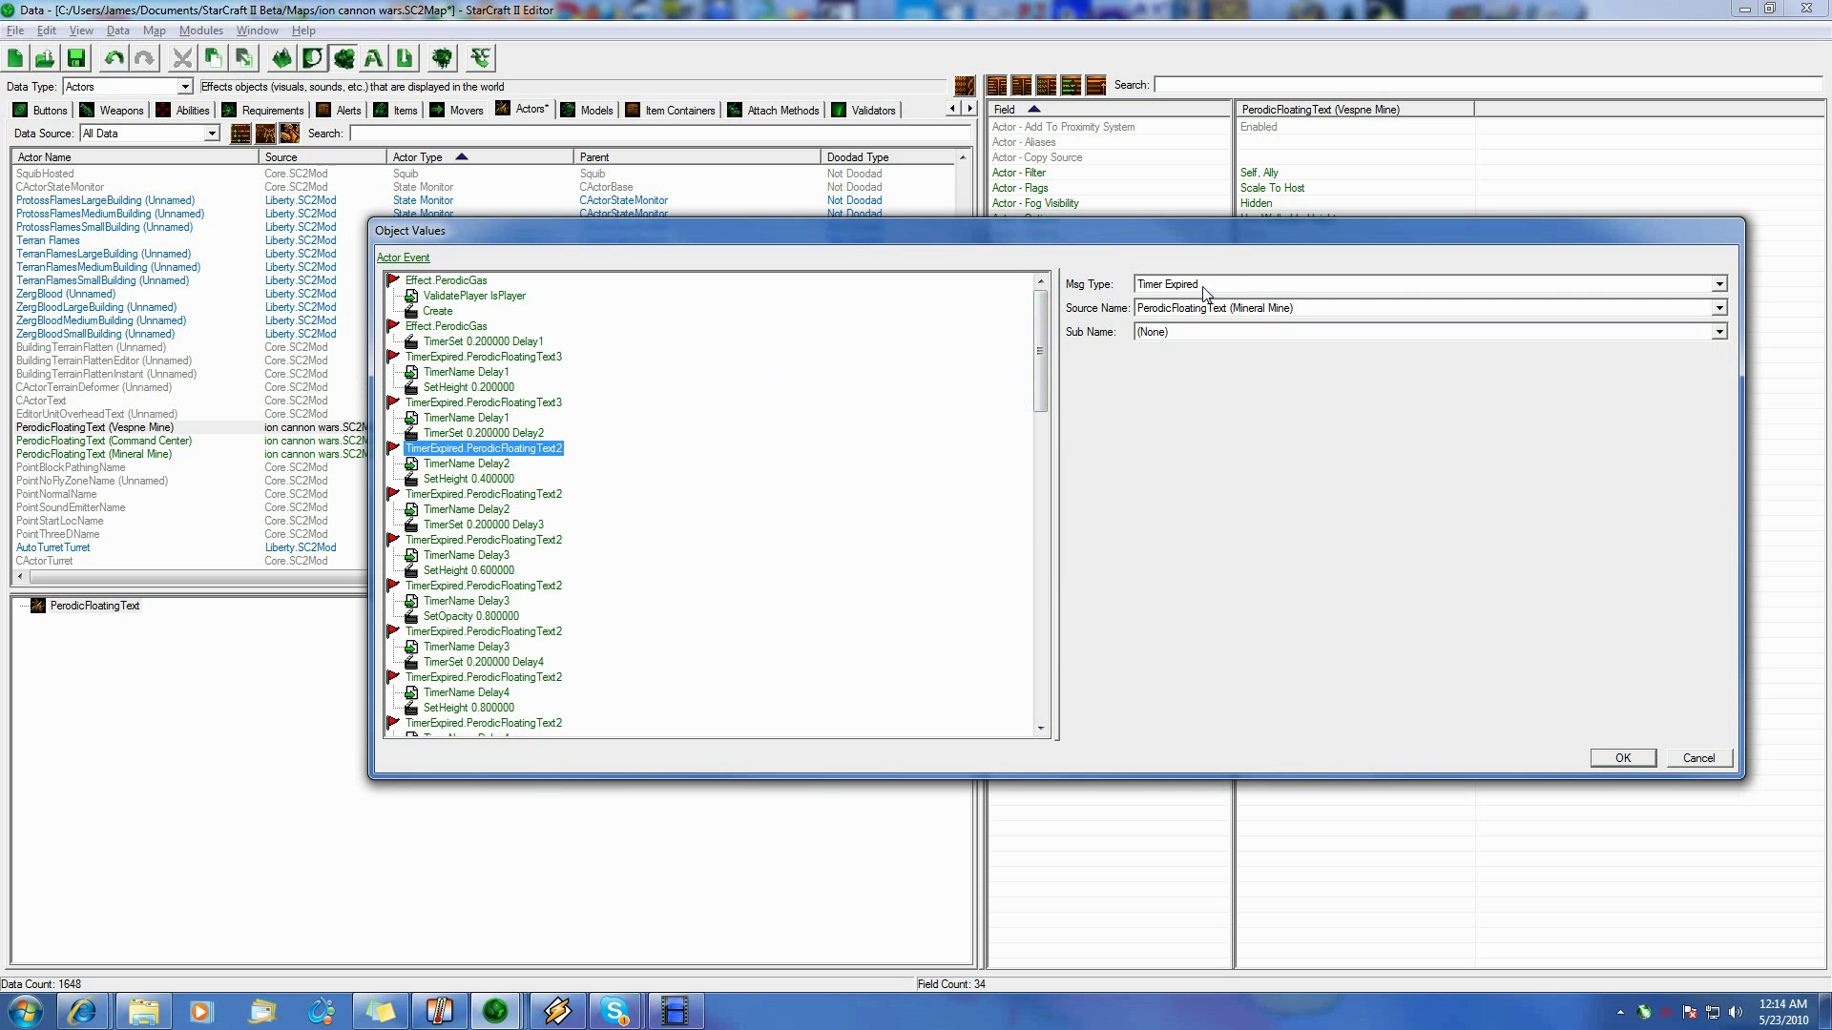
pyautogui.click(1252, 308)
pyautogui.click(1269, 338)
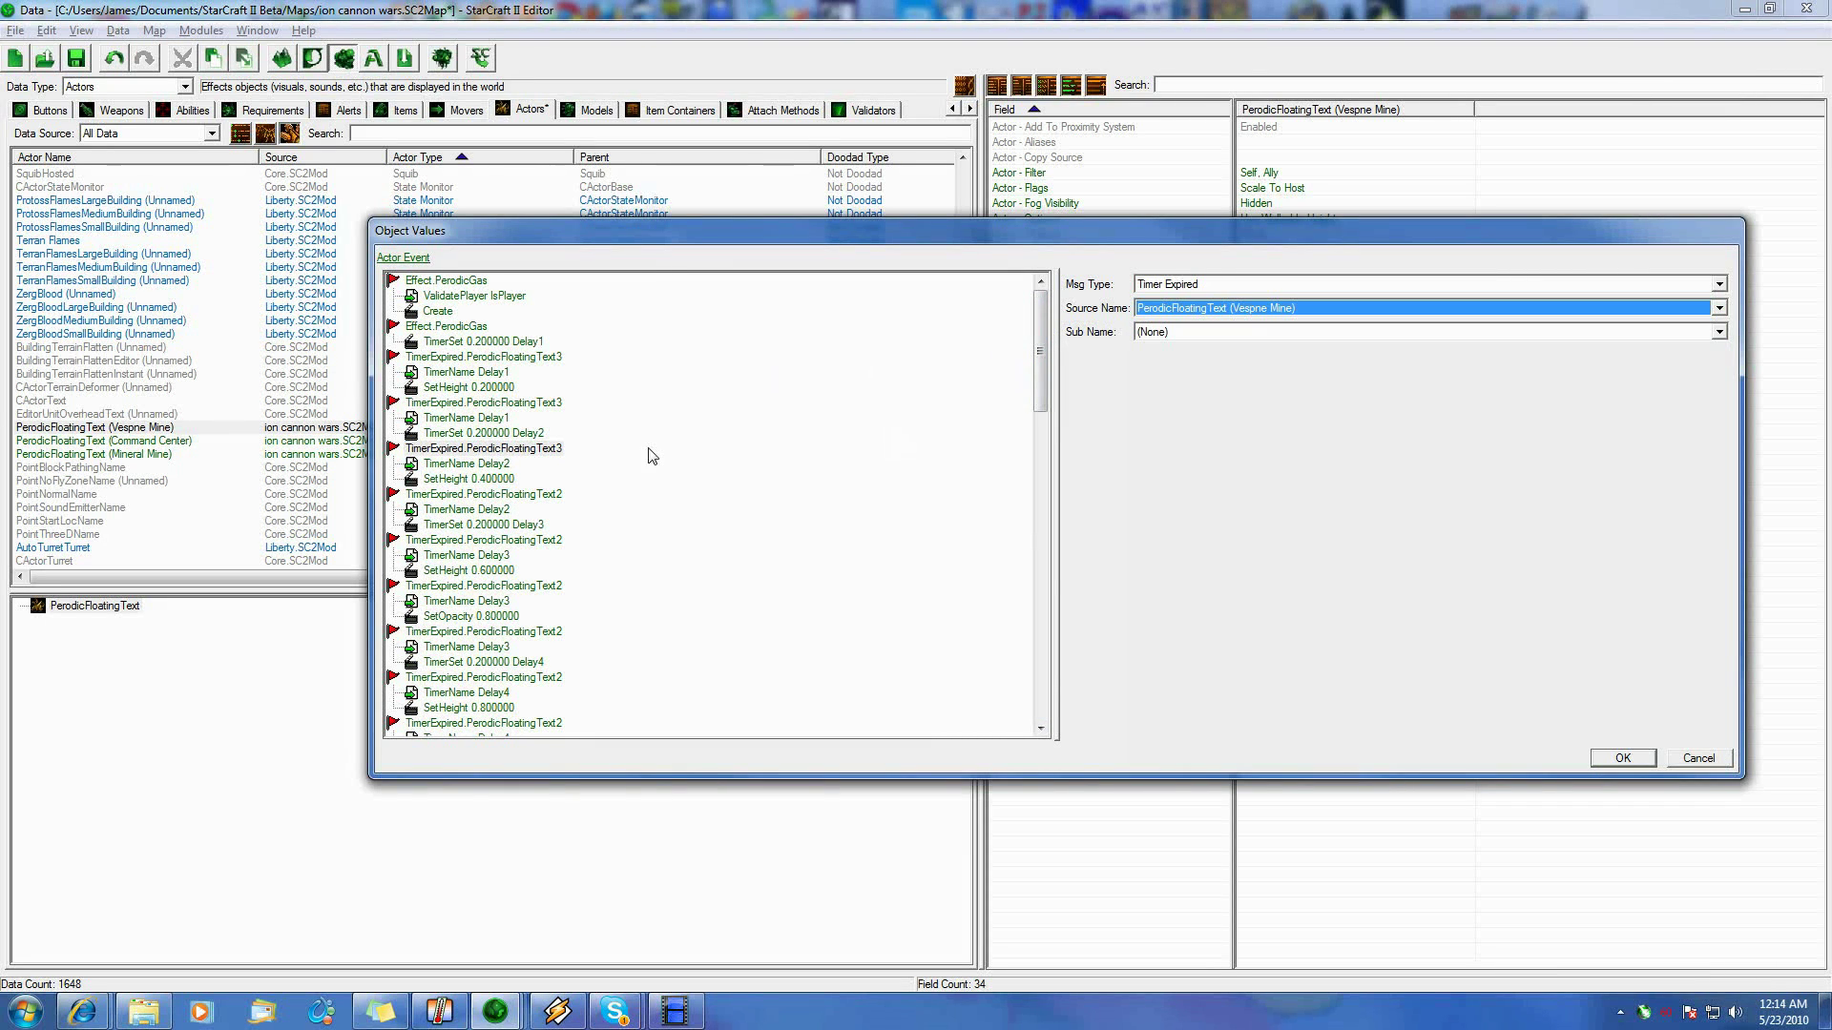
pyautogui.click(536, 494)
pyautogui.click(1161, 309)
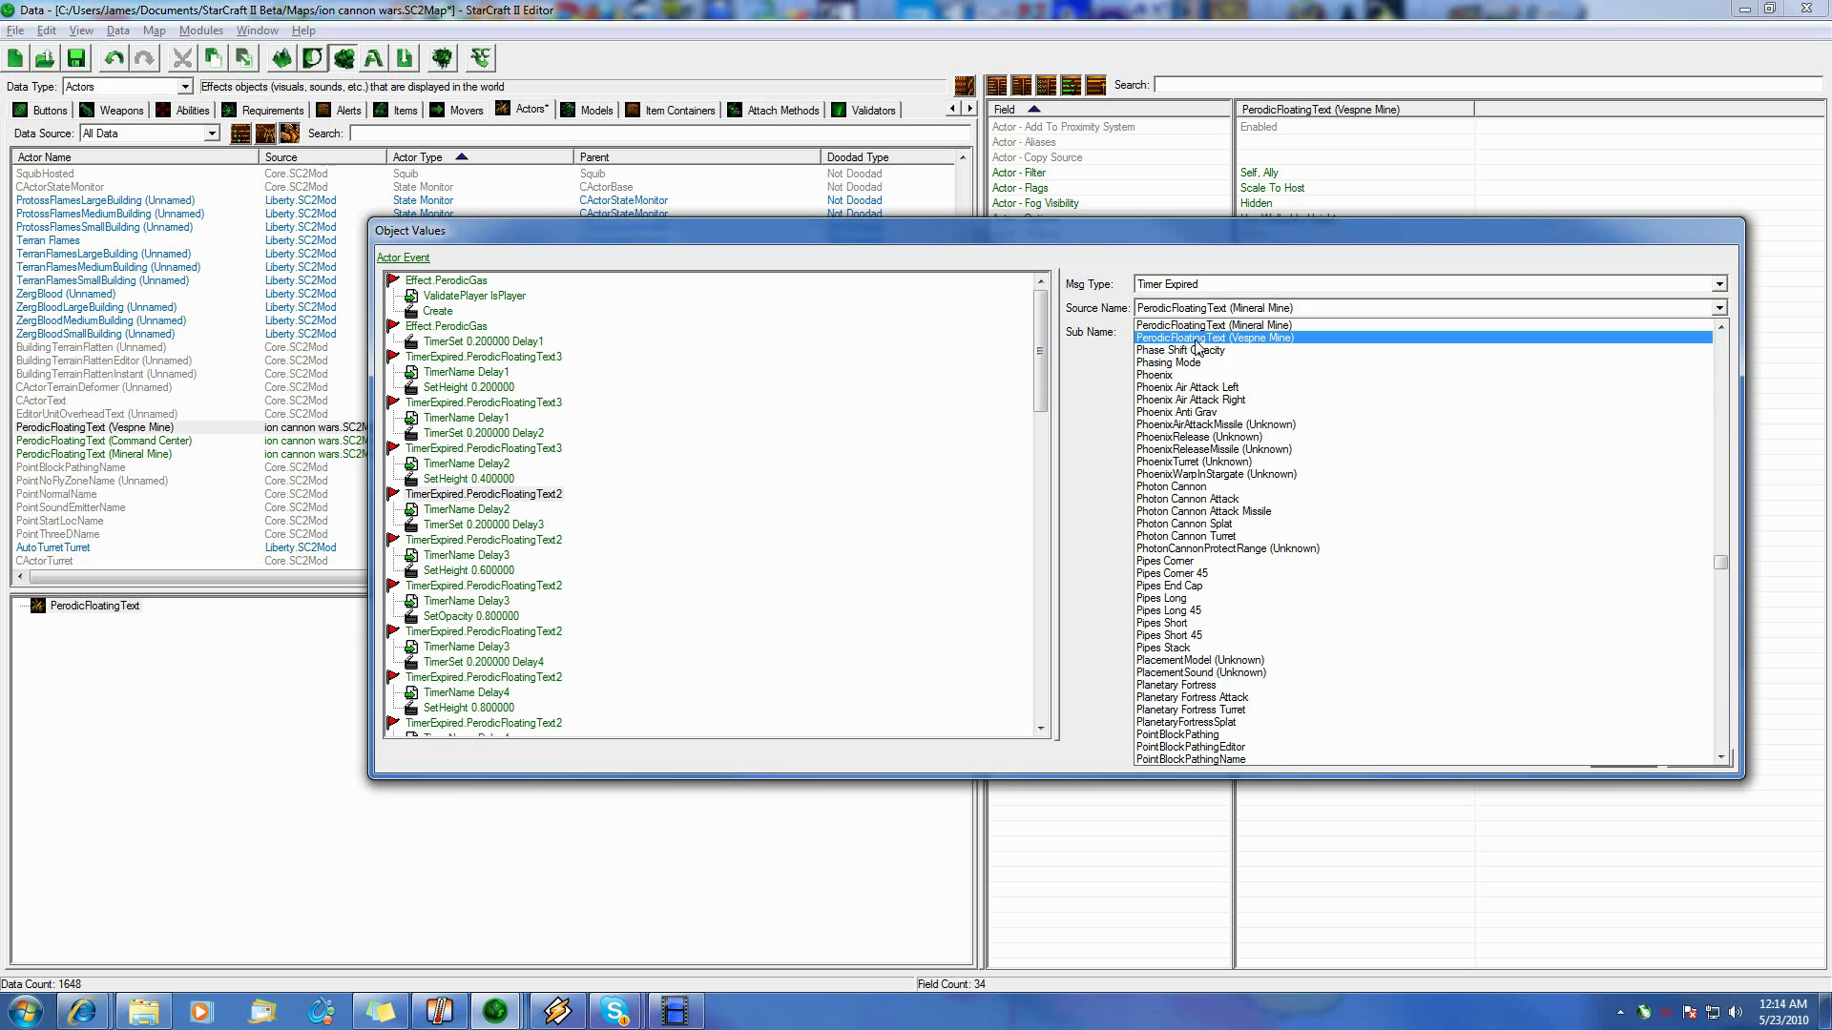
pyautogui.click(1269, 338)
# Set the source of the Delay3 Timer Expired events for SetHeight 0.600000 and SetOpacity 0.800000 to PerodicFloatingText (Vespne Mine)
pyautogui.click(549, 541)
pyautogui.click(1195, 308)
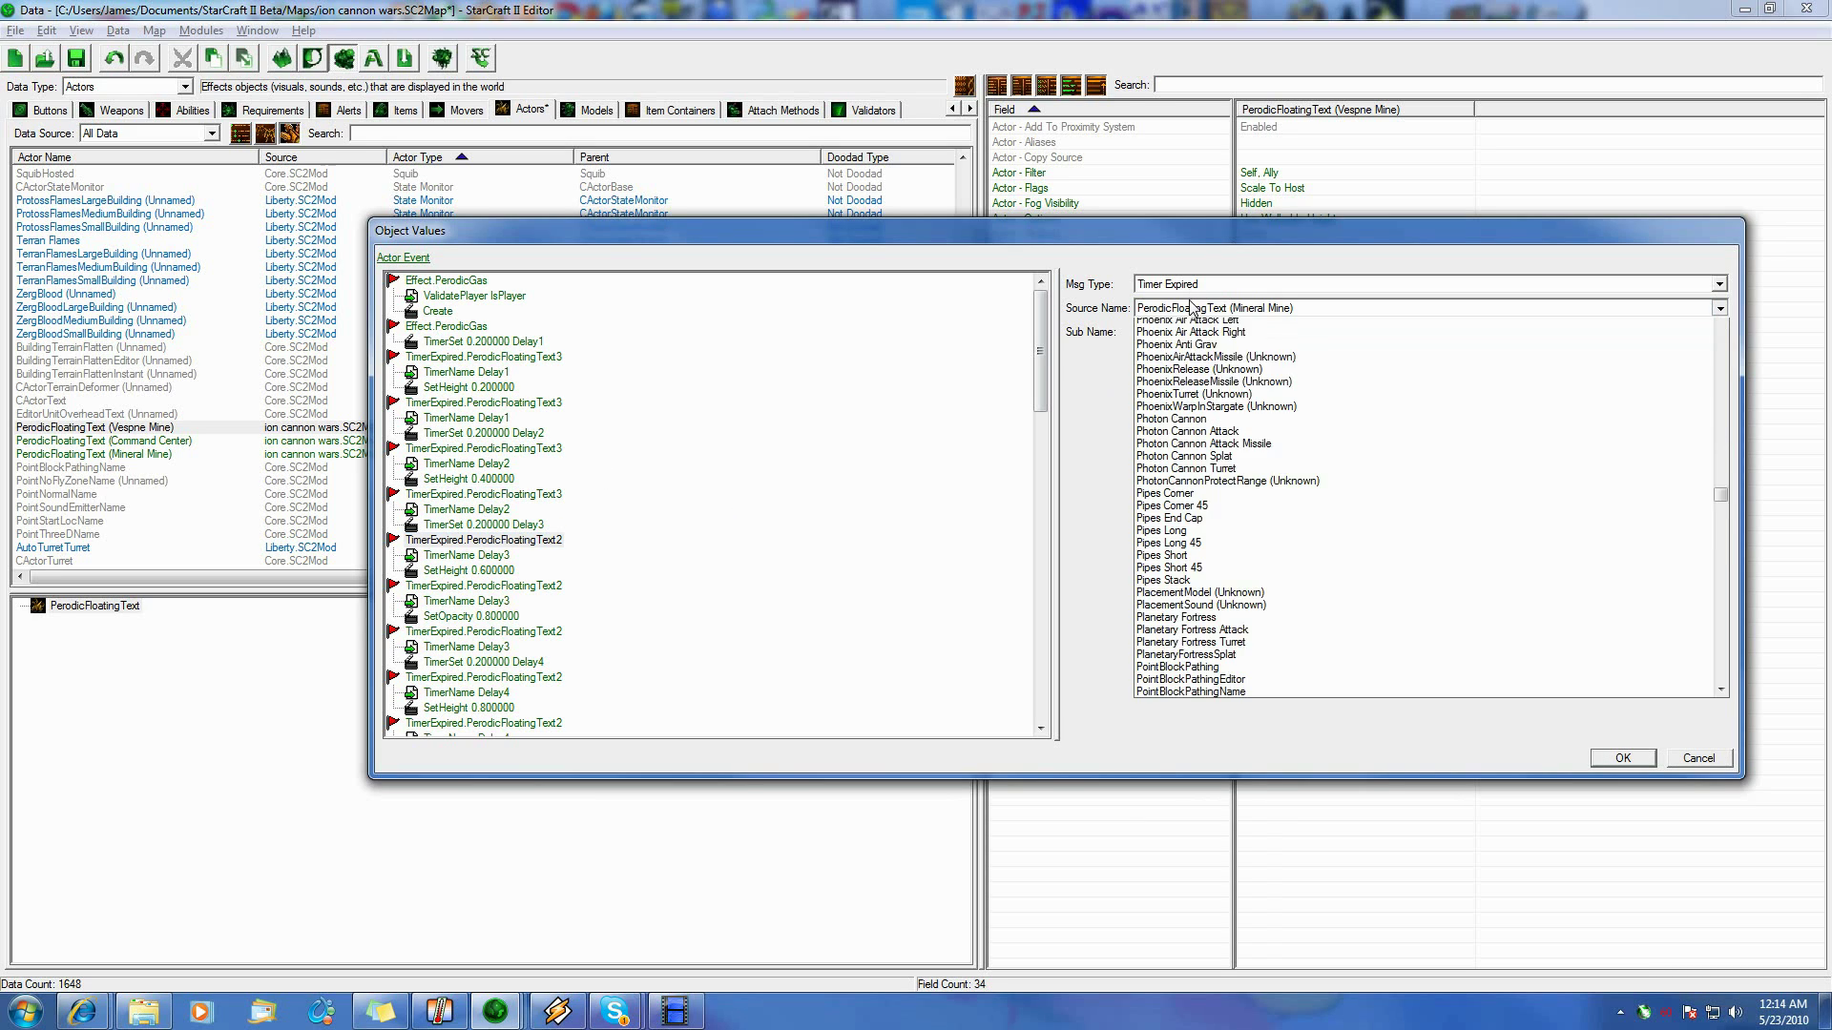
pyautogui.click(1231, 340)
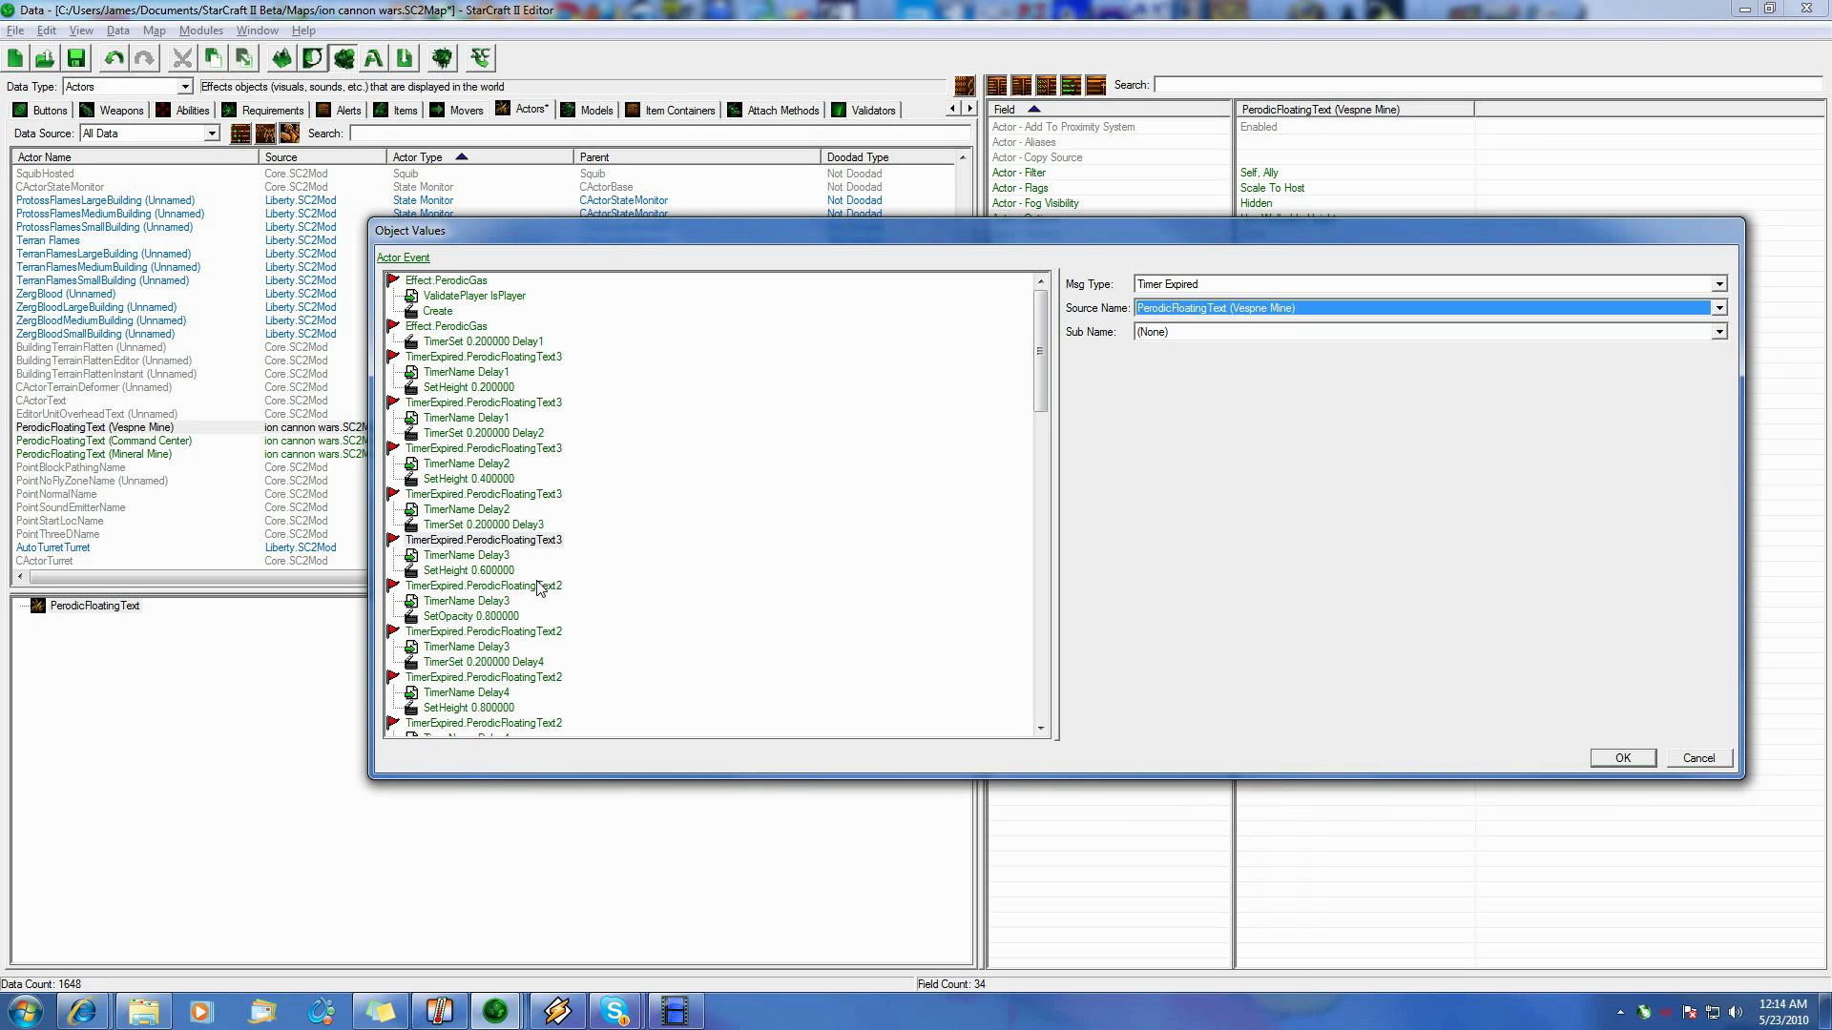
pyautogui.click(540, 586)
pyautogui.click(1212, 308)
pyautogui.click(1219, 338)
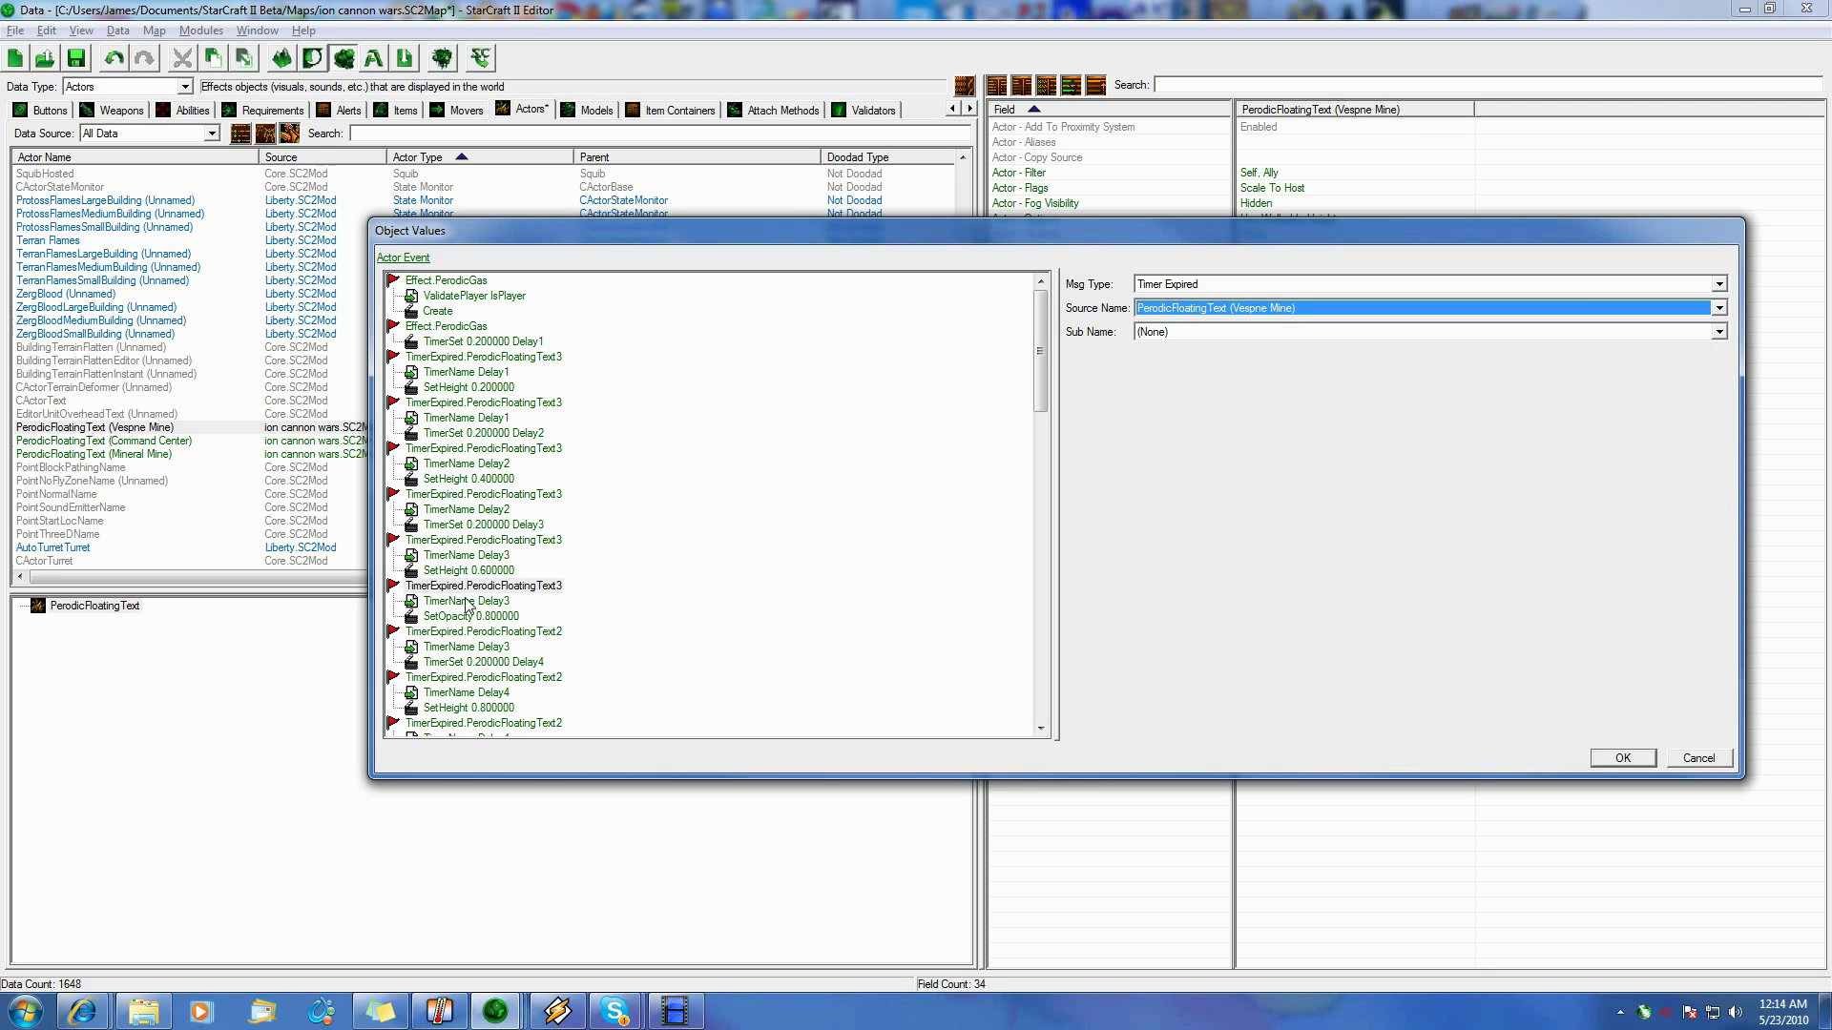
# Set the source of the Delay3 Timer Expired event for TimerSet 0.200000 Delay4 to PerodicFloatingText (Vespne Mine)
pyautogui.click(558, 632)
pyautogui.click(1229, 308)
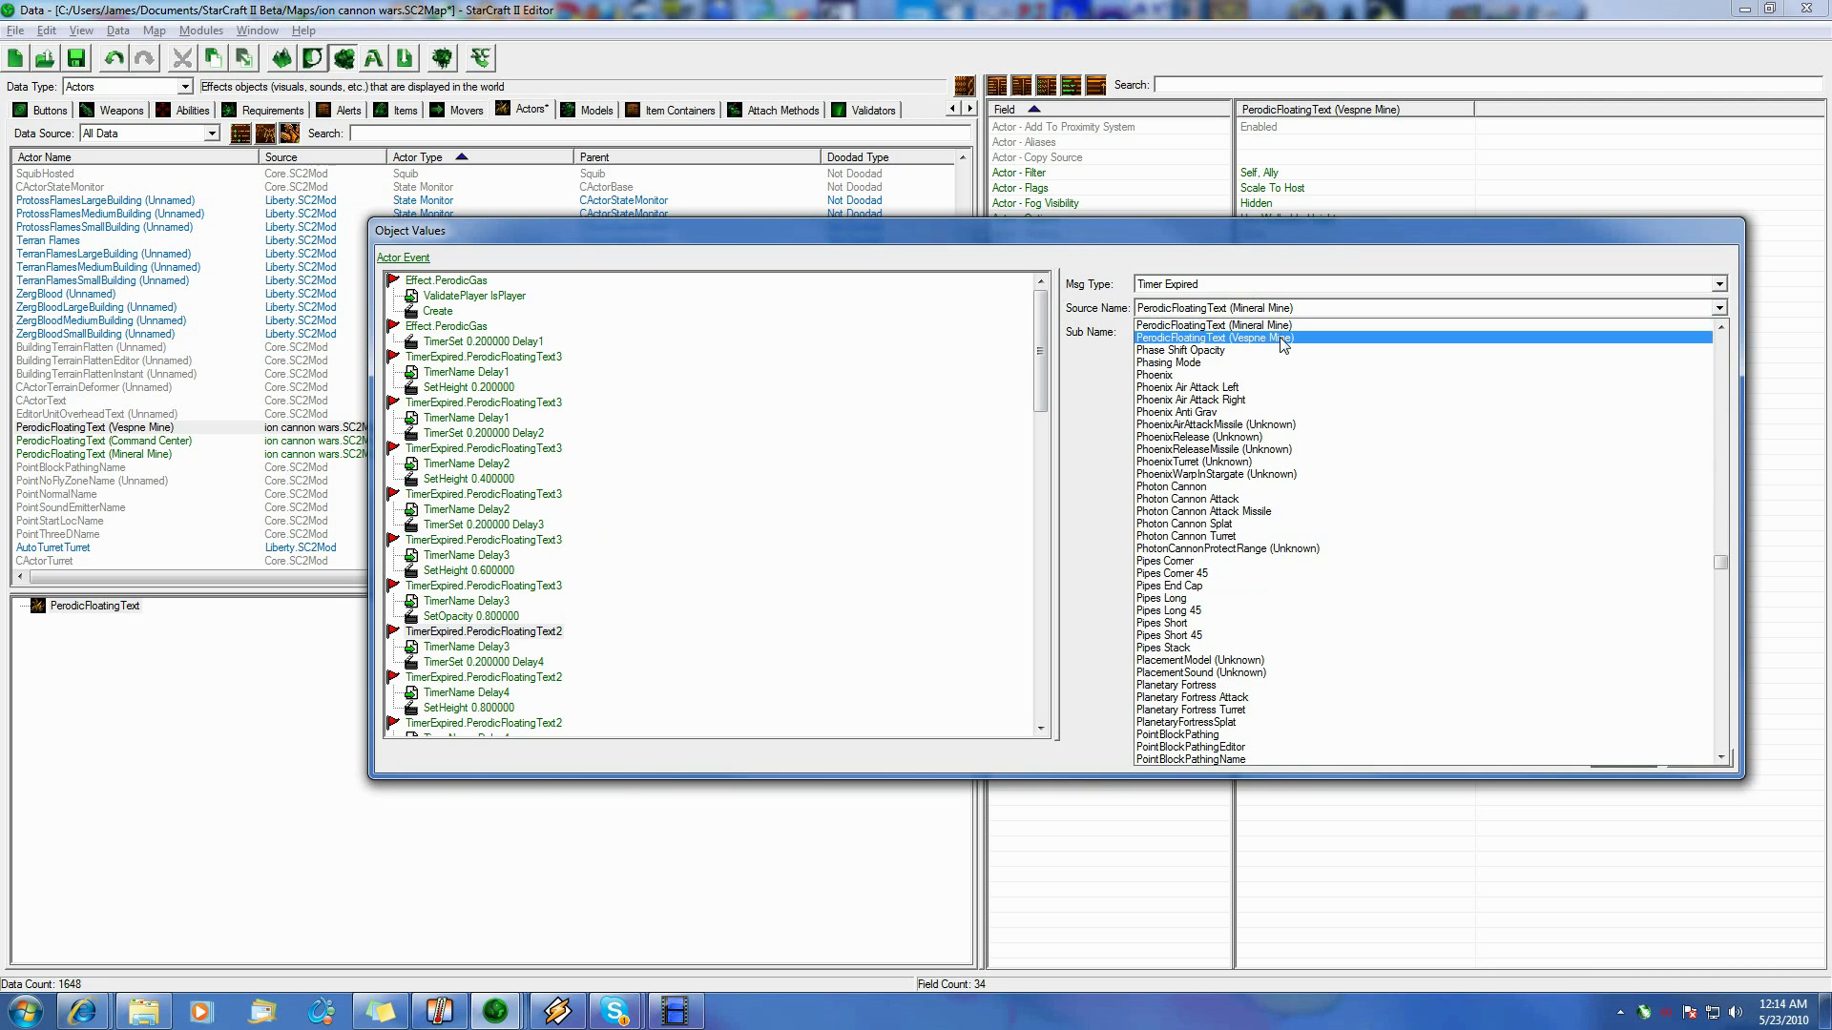
pyautogui.click(1285, 338)
# Set the source of both Delay4 Timer Expired events to PerodicFloatingText (Vespne Mine)
pyautogui.click(558, 677)
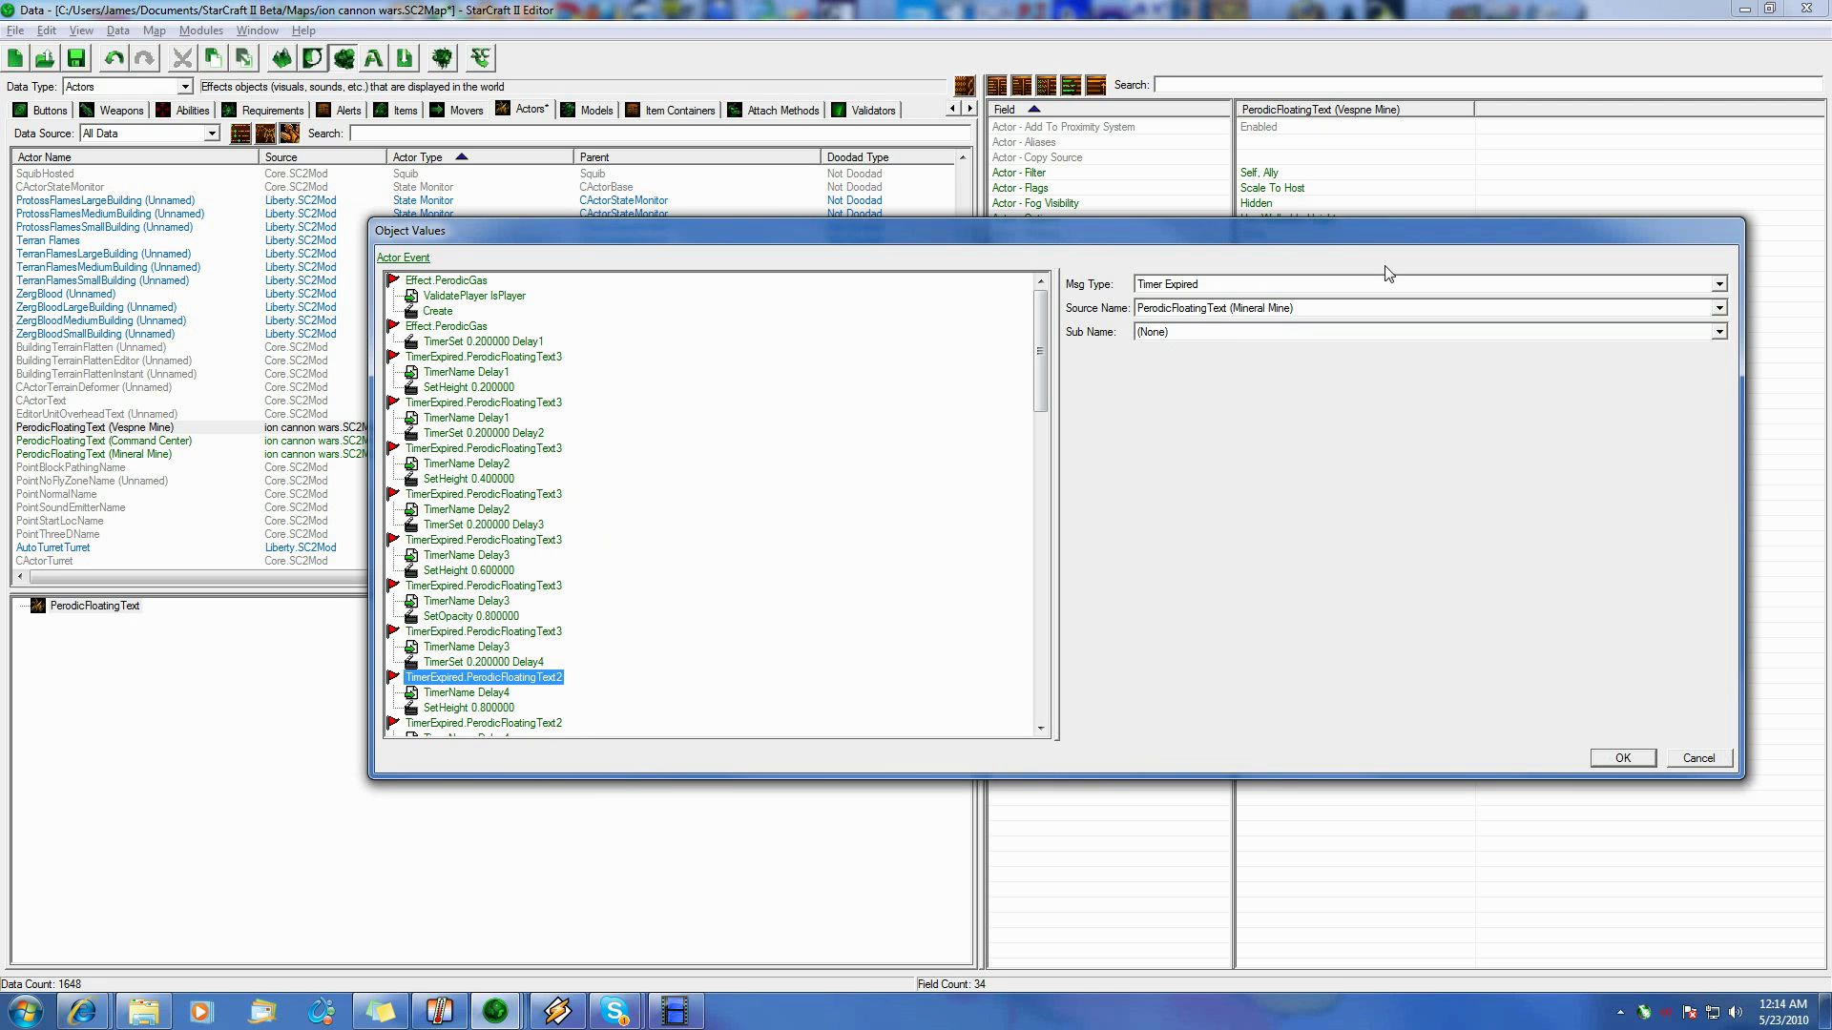
pyautogui.click(1275, 307)
pyautogui.click(1285, 339)
pyautogui.click(563, 723)
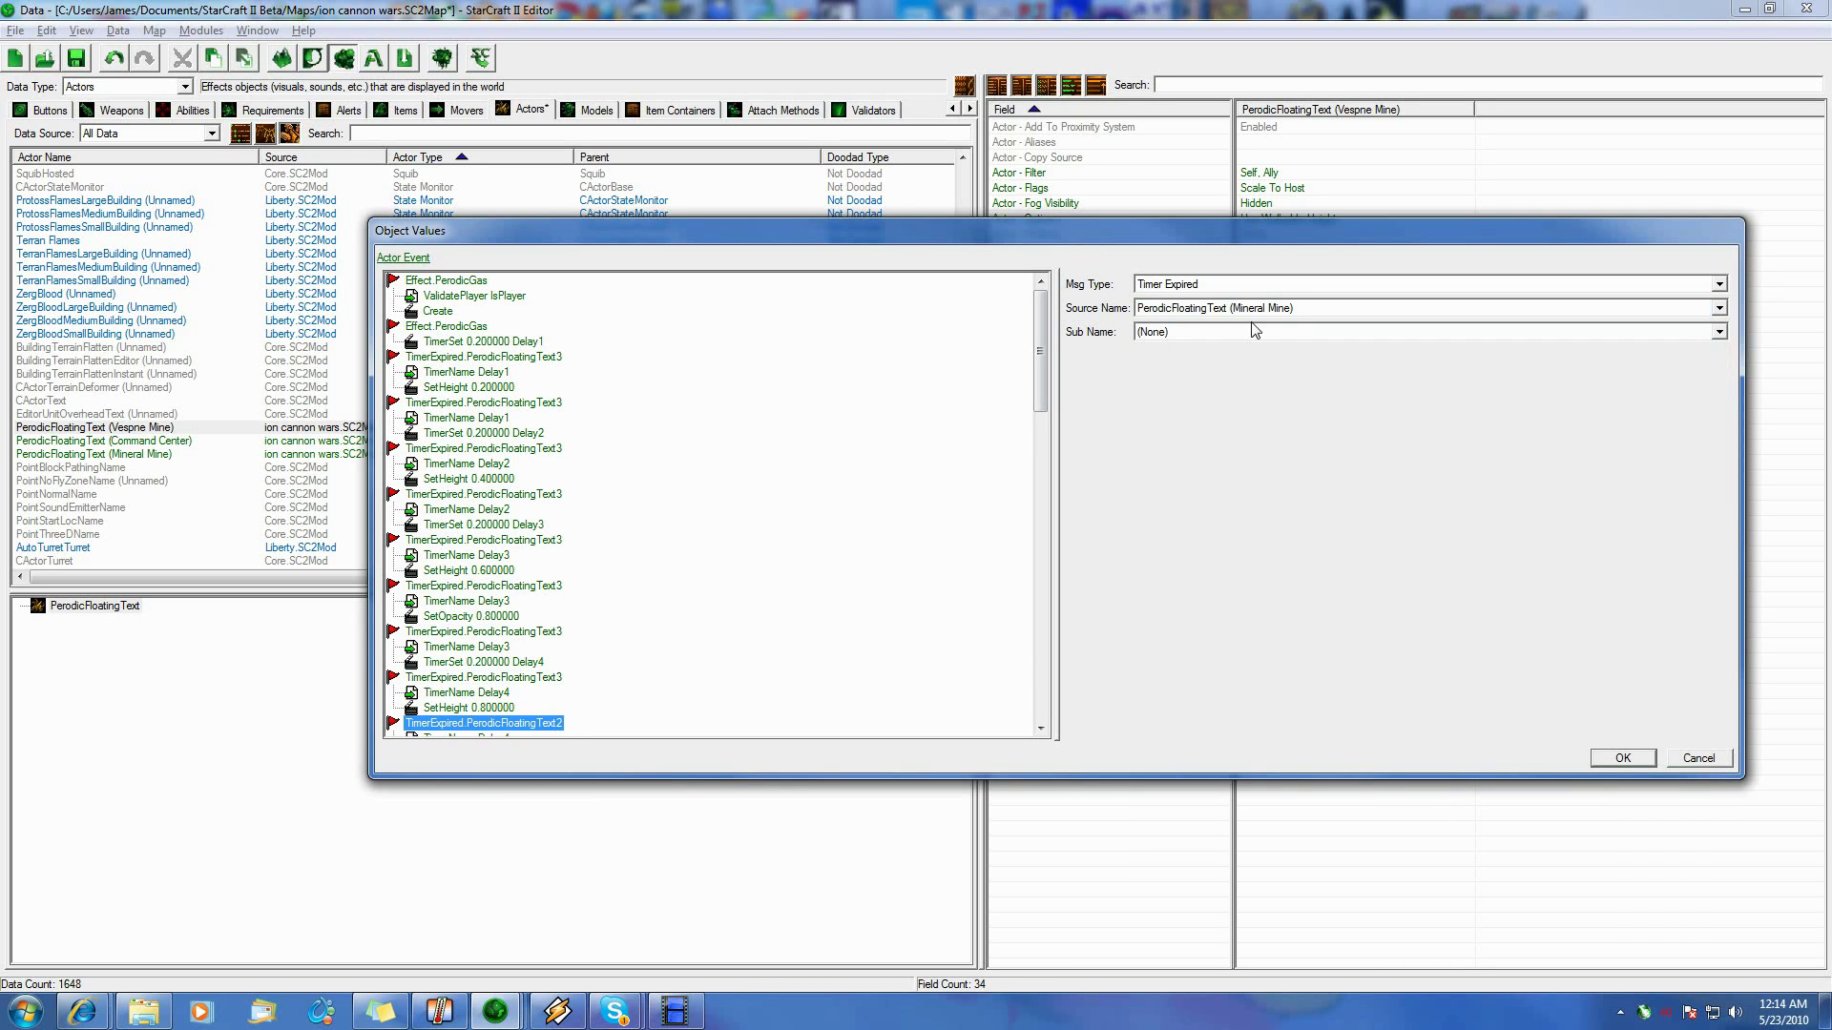
pyautogui.click(1255, 307)
pyautogui.click(1285, 339)
# Set the source of both Delay5 Timer Expired events to PerodicFloatingText (Vespne Mine)
pyautogui.moveTo(1037, 390); pyautogui.dragTo(1038, 496)
pyautogui.click(542, 419)
pyautogui.click(1253, 309)
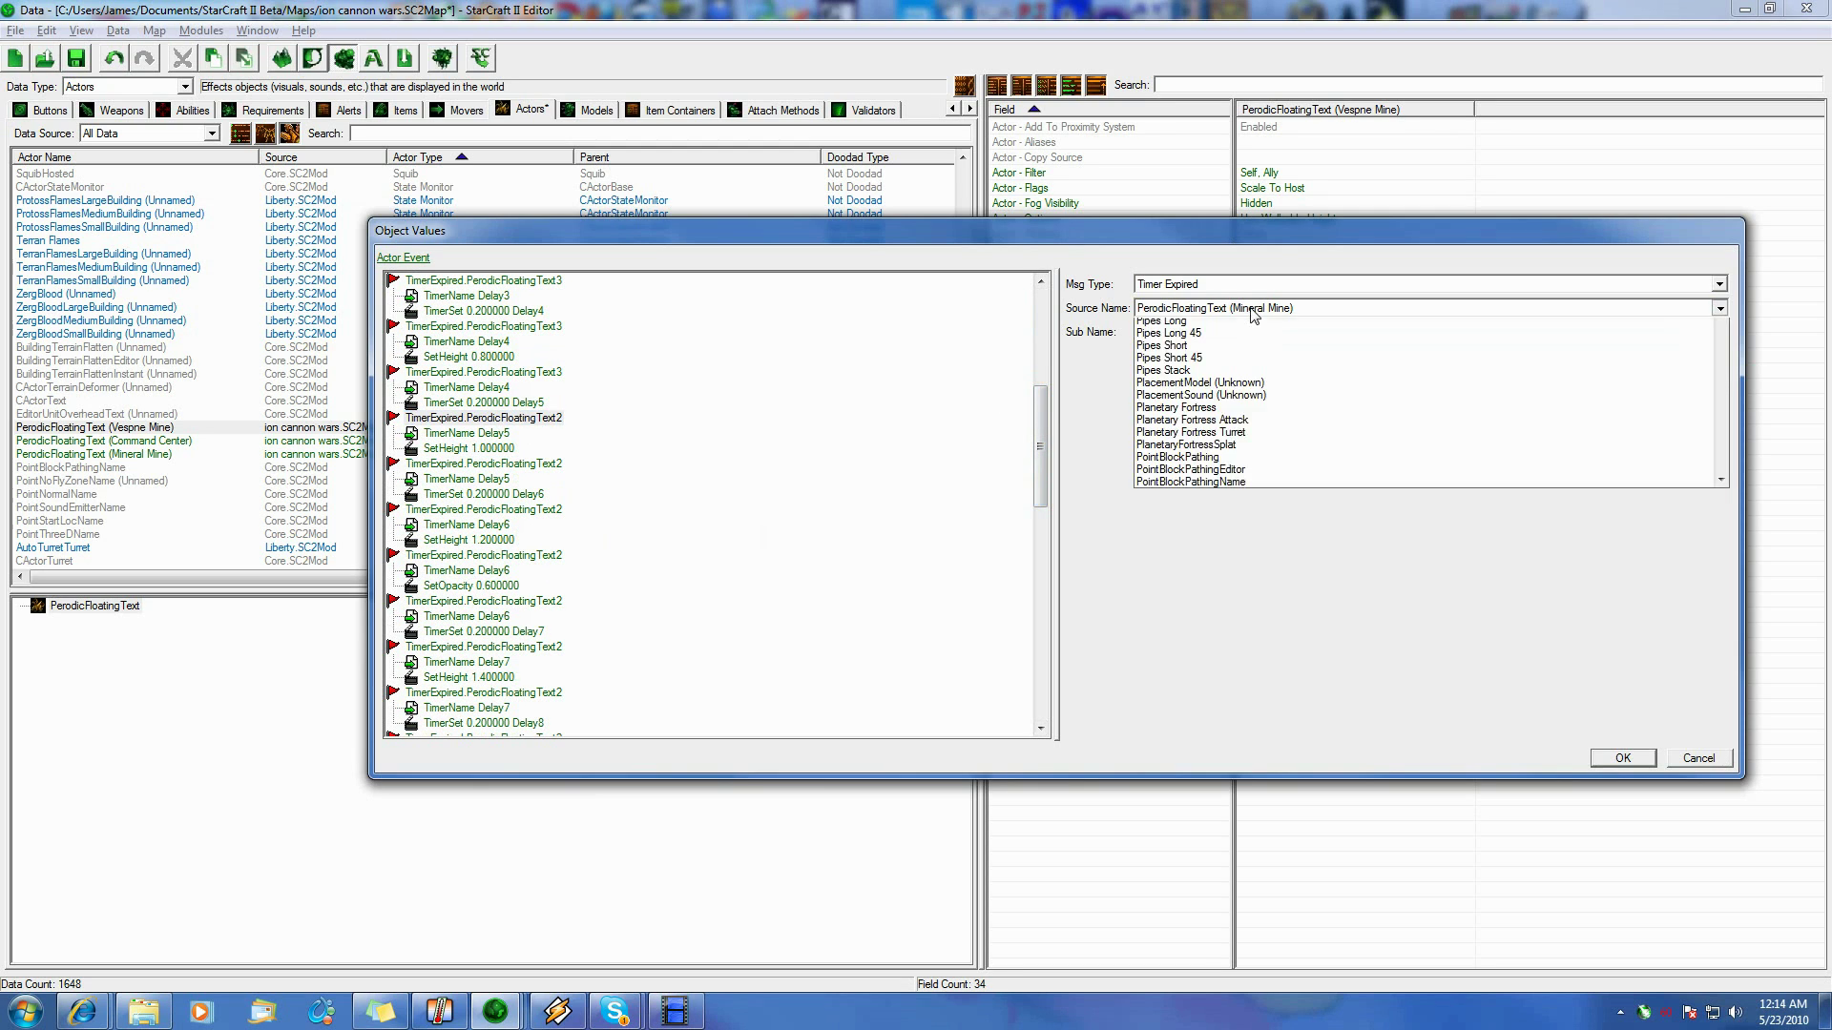
pyautogui.click(1256, 347)
pyautogui.click(545, 468)
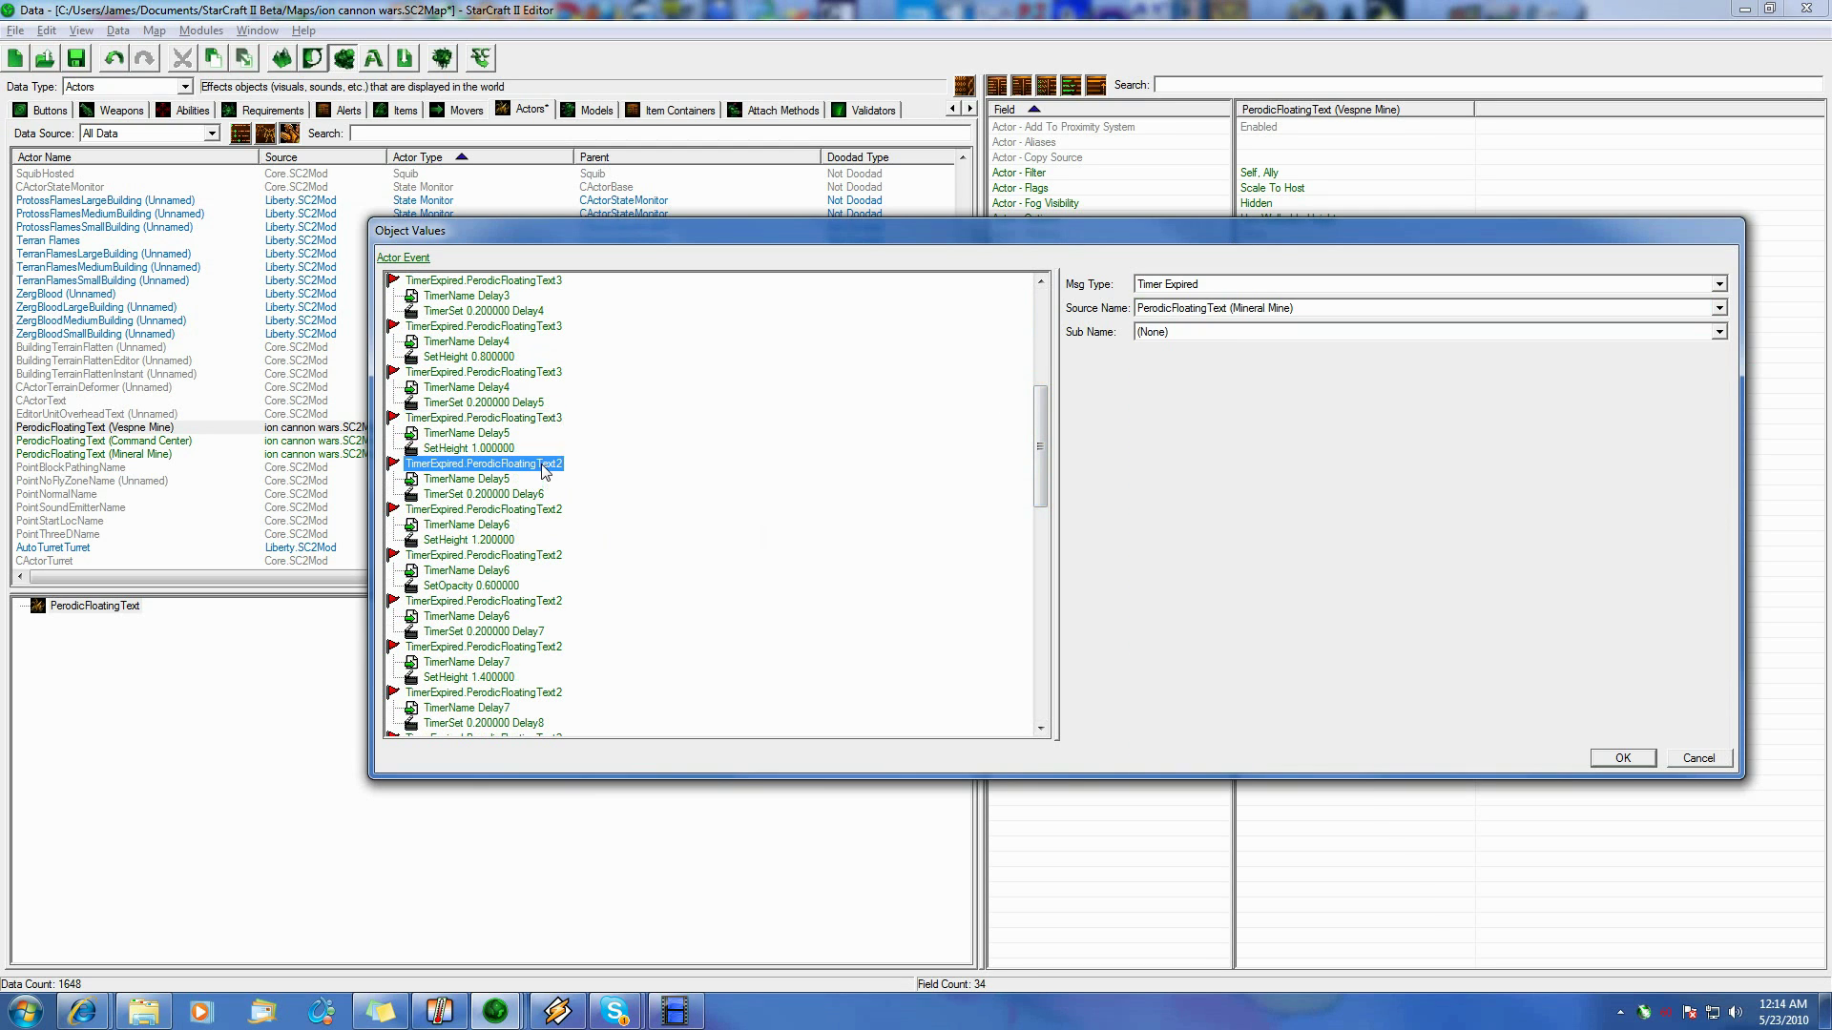
pyautogui.click(1243, 309)
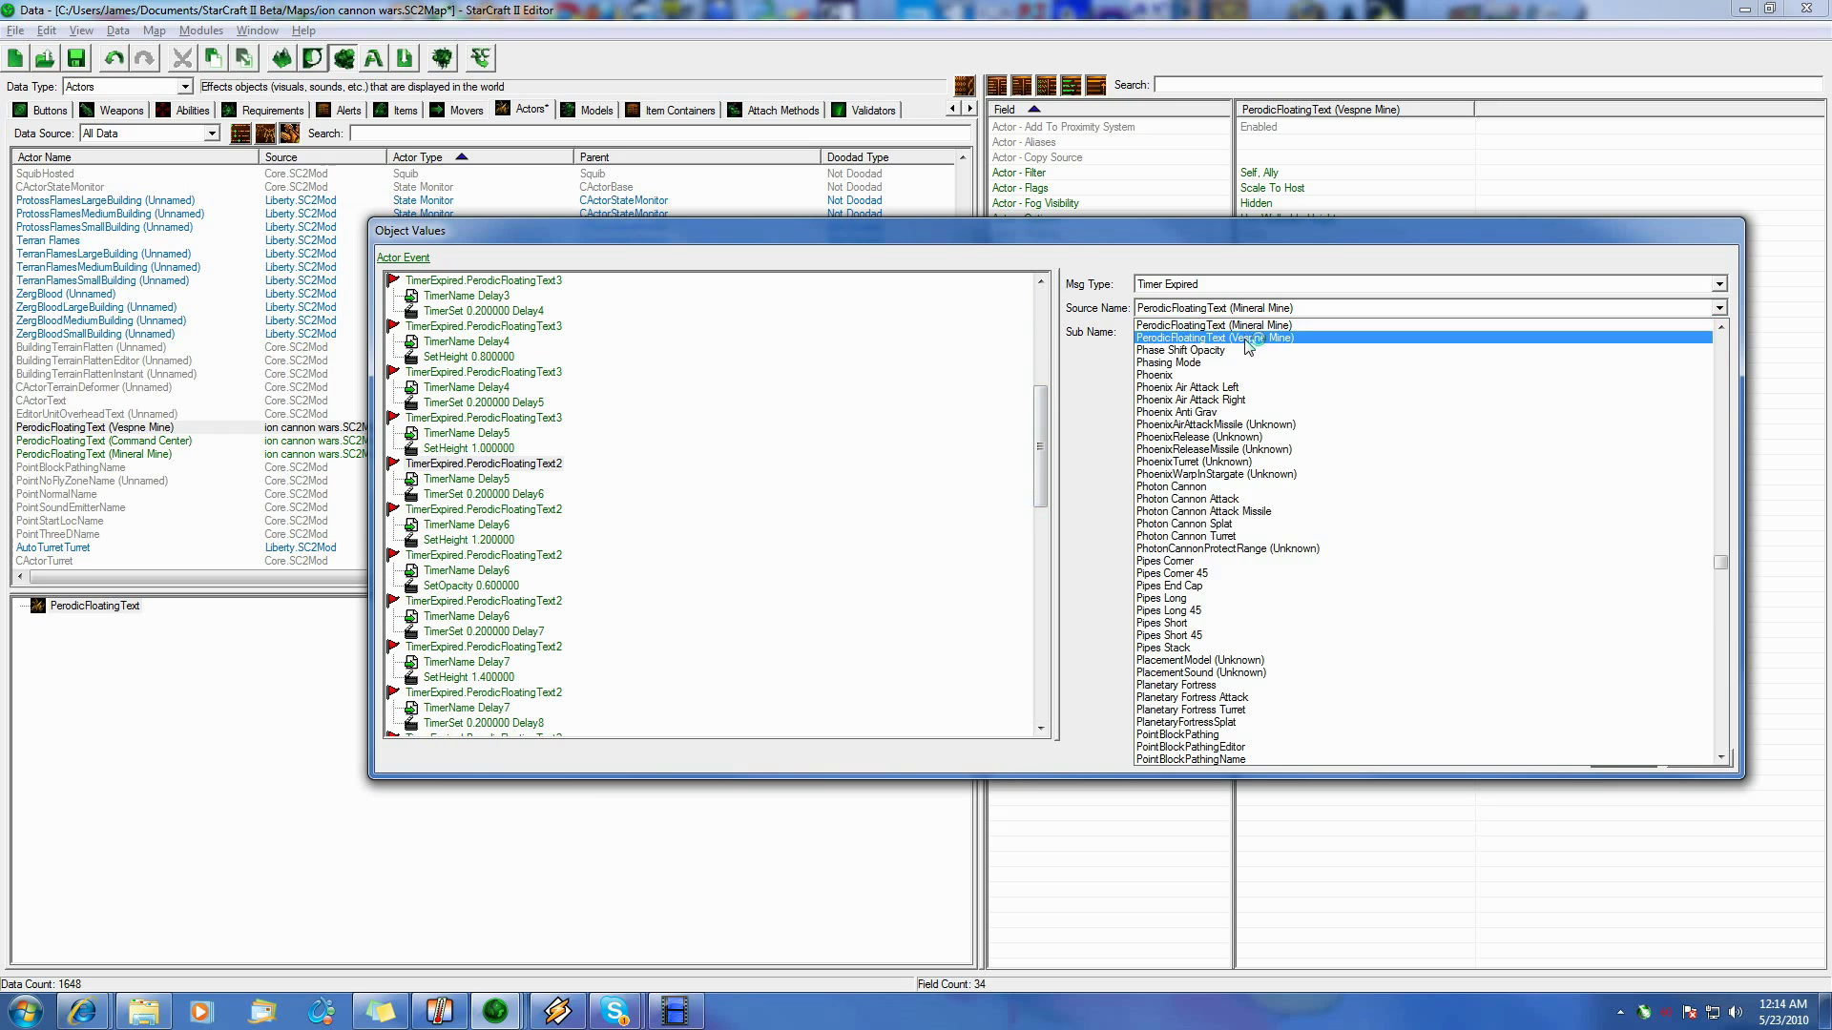
pyautogui.click(1238, 348)
# Set the source of all three Delay6 Timer Expired events to PerodicFloatingText (Vespne Mine)
pyautogui.click(546, 514)
pyautogui.click(1193, 309)
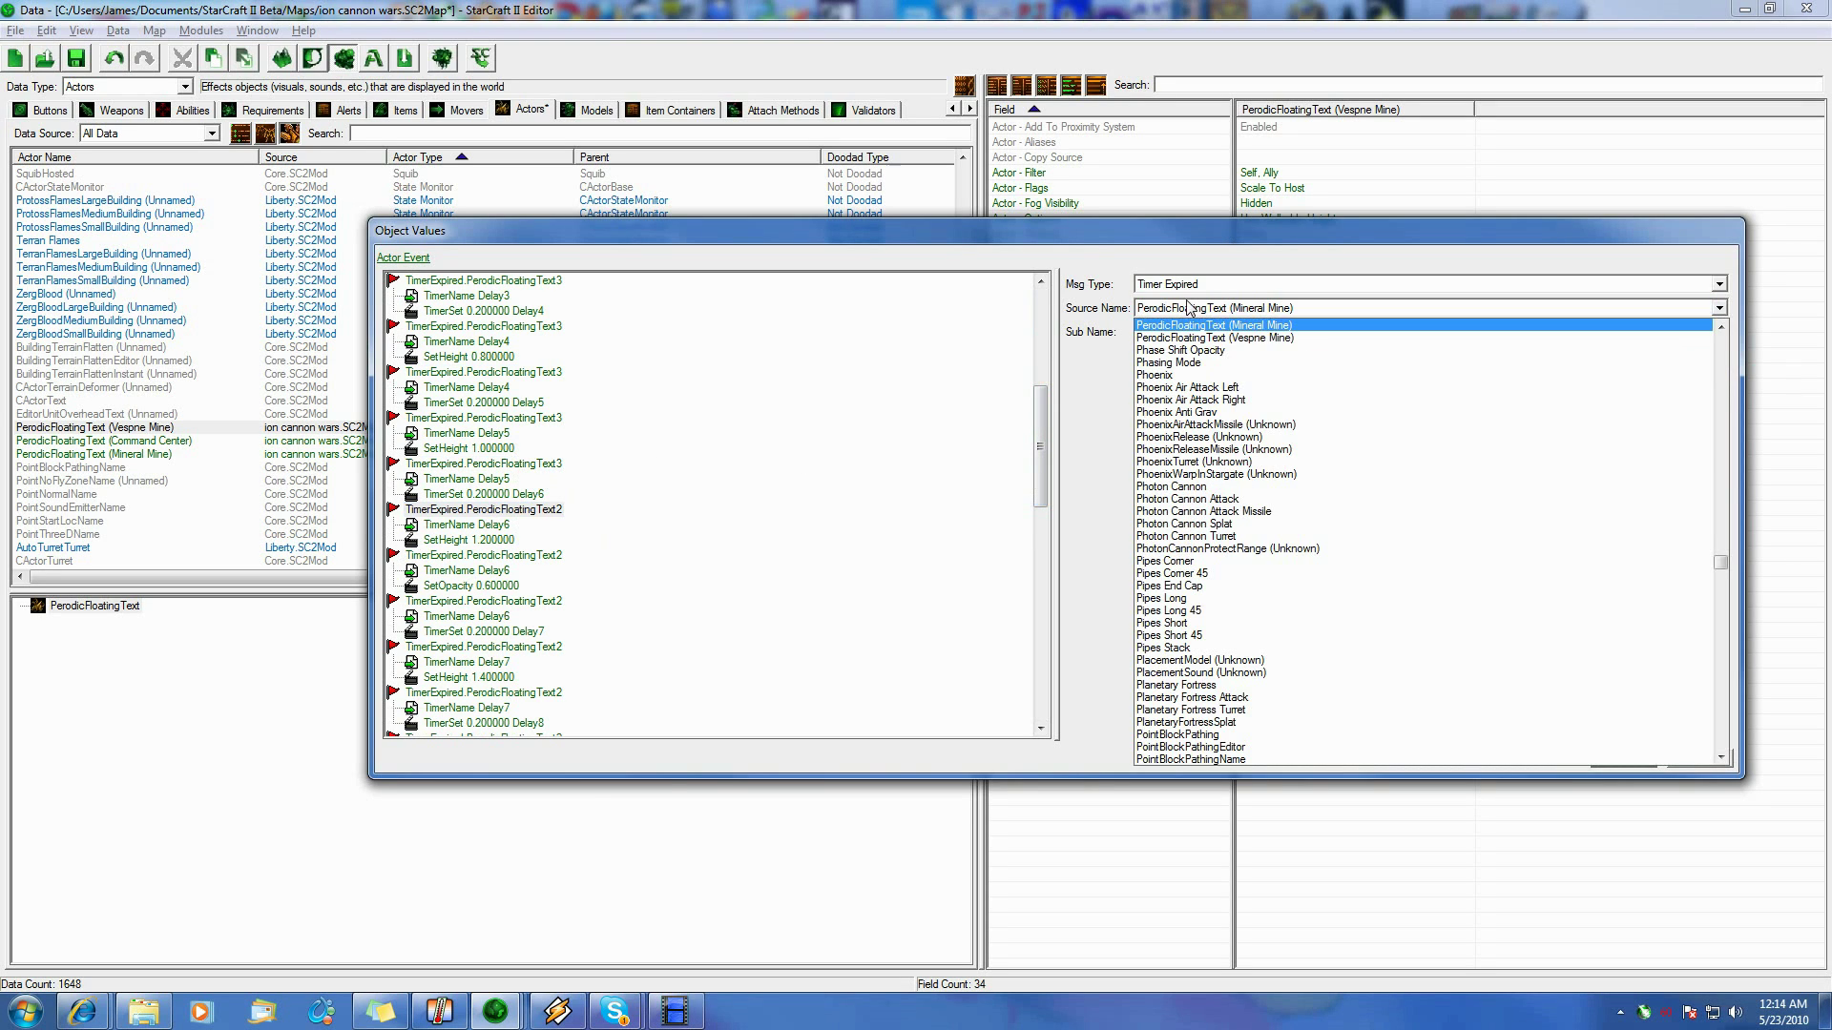
pyautogui.click(1194, 345)
pyautogui.click(542, 555)
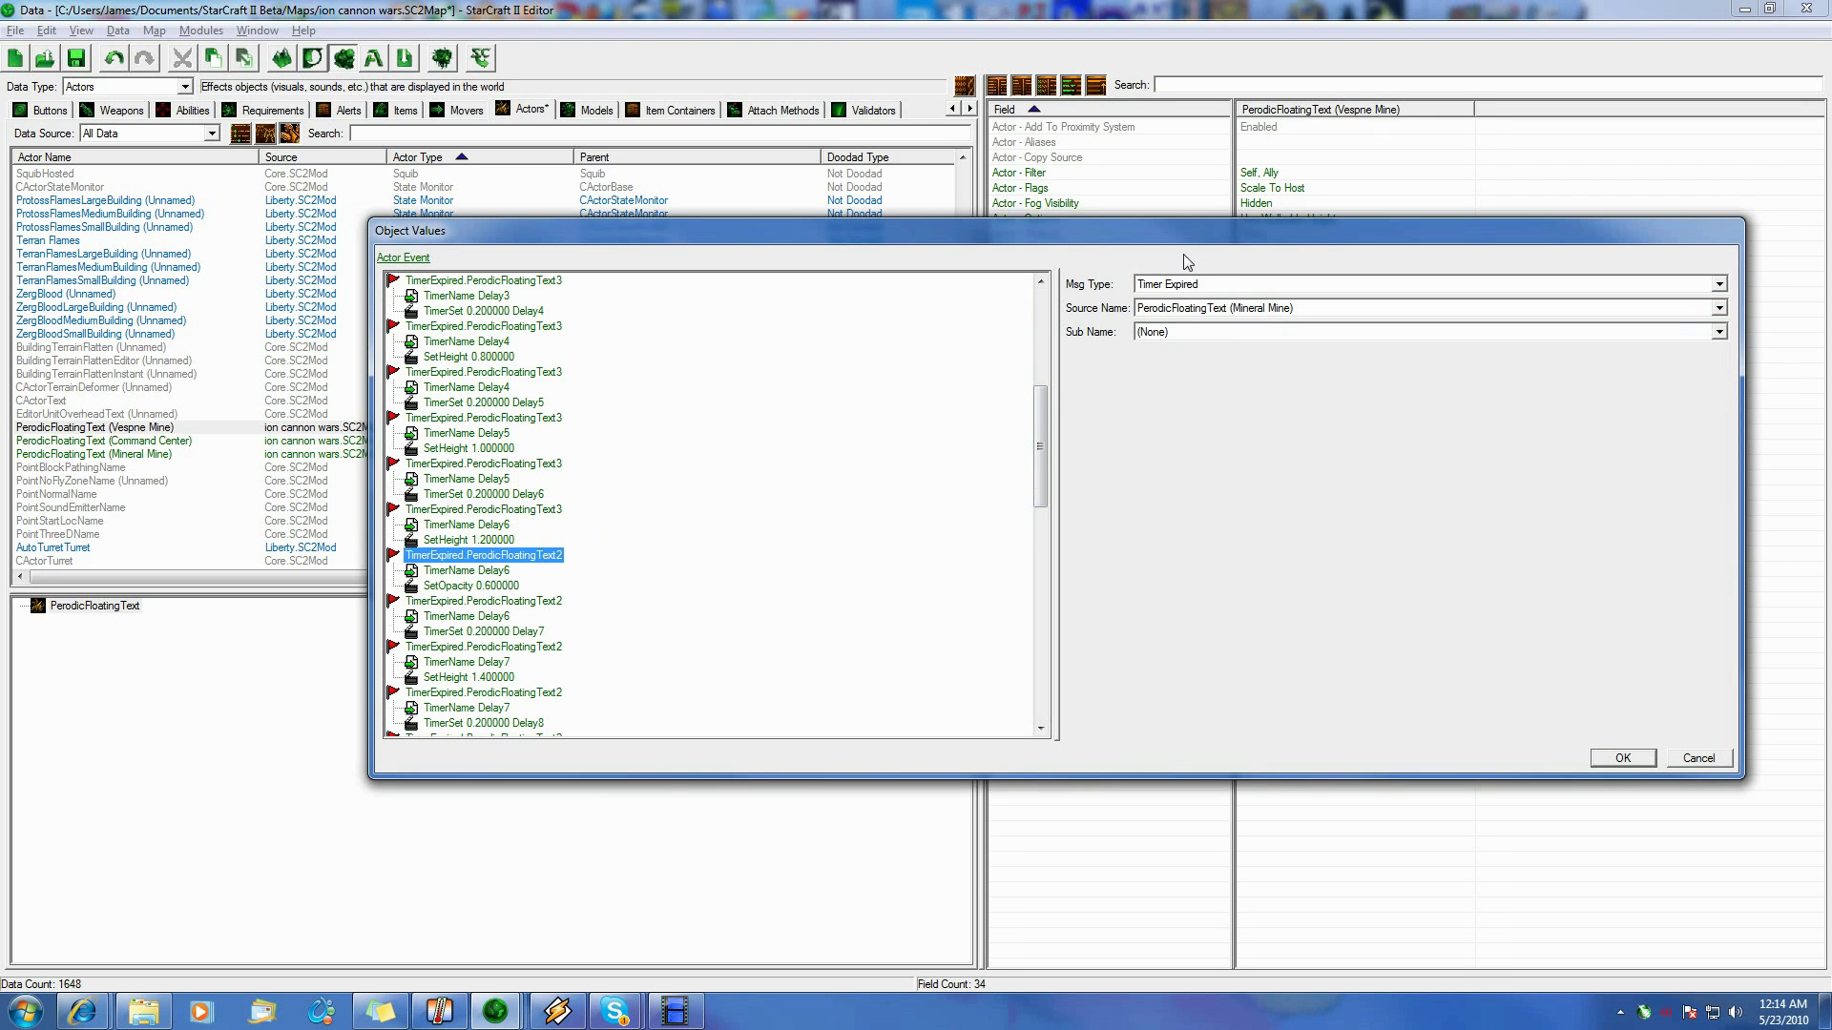
pyautogui.click(1195, 309)
pyautogui.click(1195, 338)
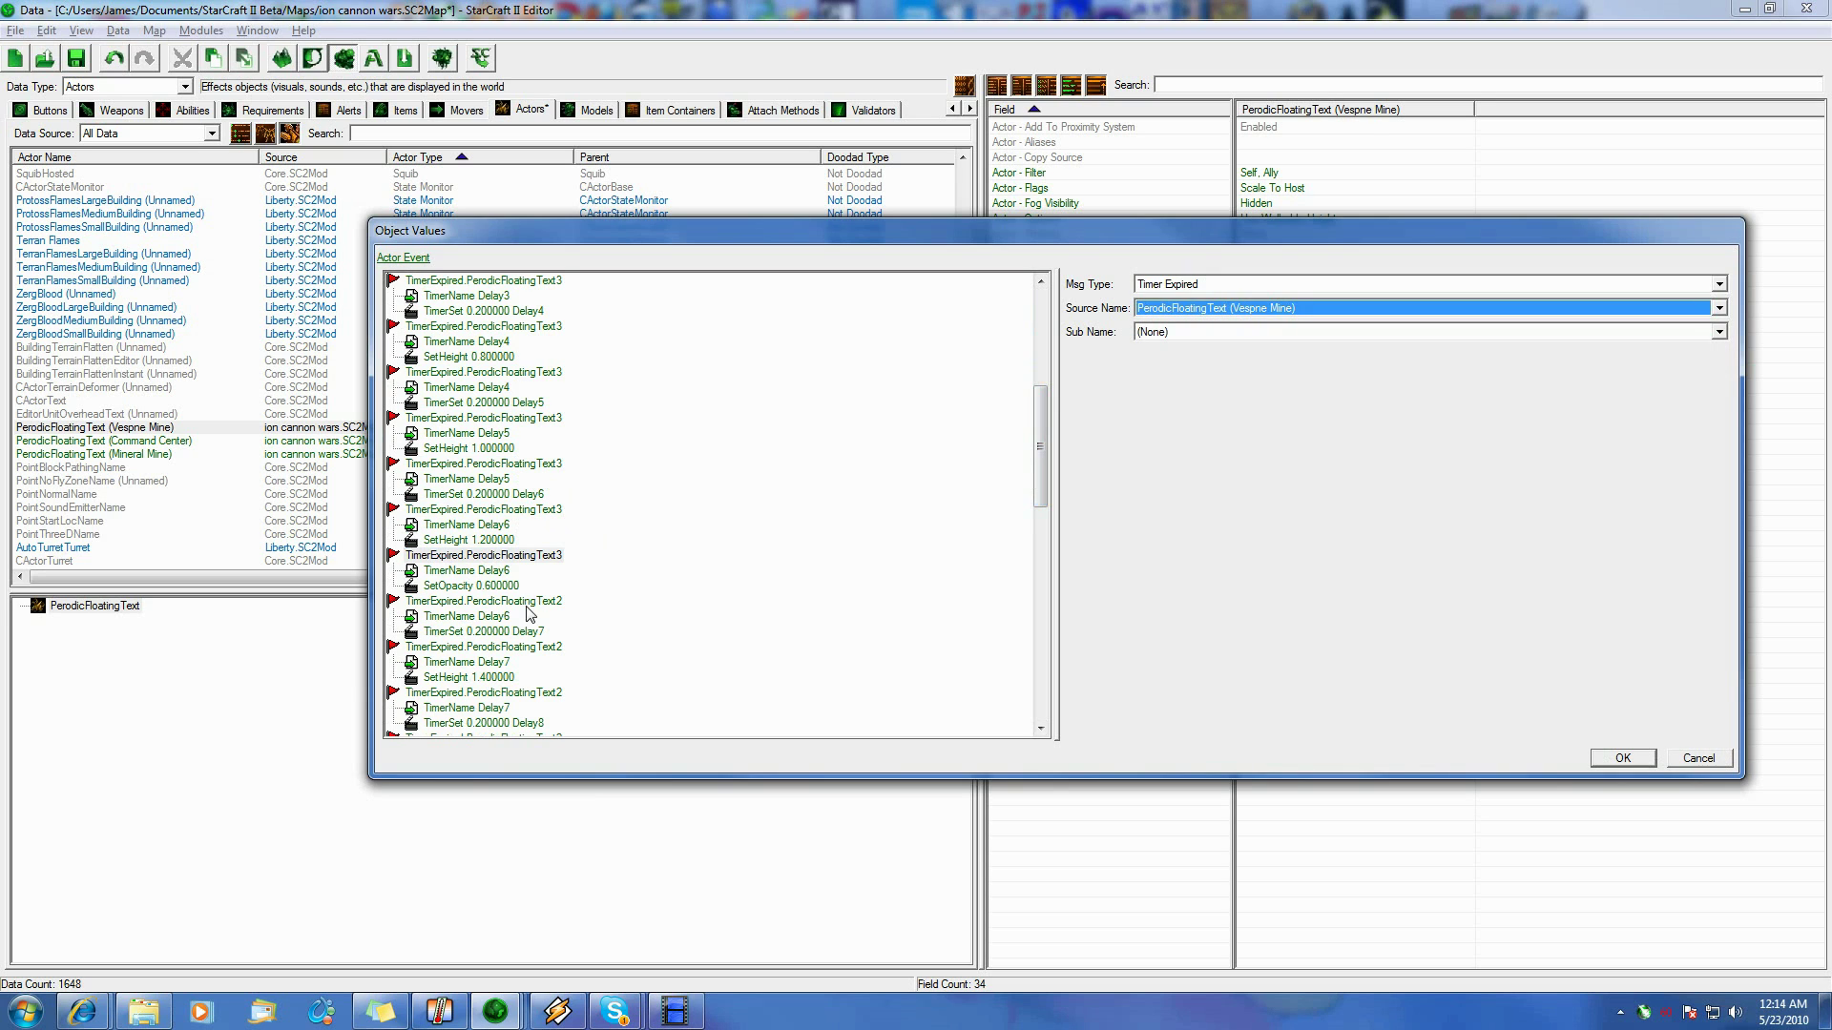
pyautogui.click(544, 602)
pyautogui.click(1170, 309)
pyautogui.click(1195, 341)
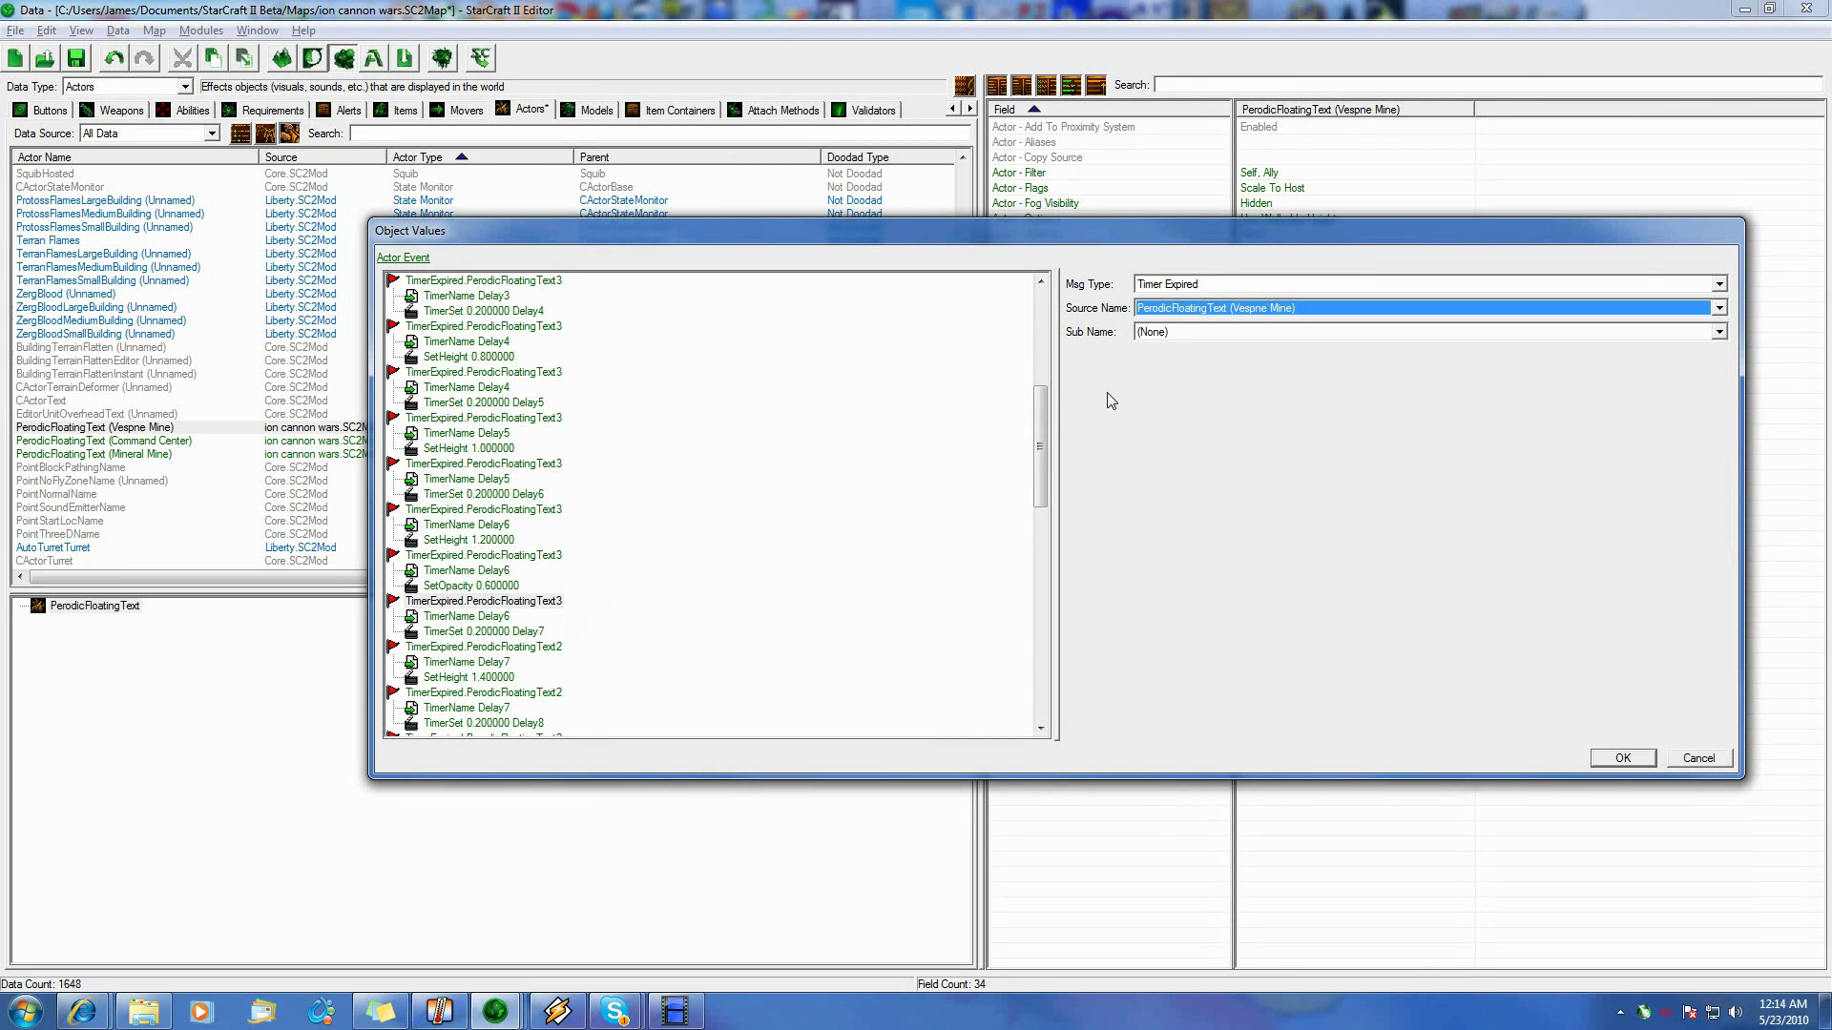
# Set the source of both Delay7 Timer Expired events to PerodicFloatingText (Vespne Mine)
pyautogui.click(558, 646)
pyautogui.click(1278, 309)
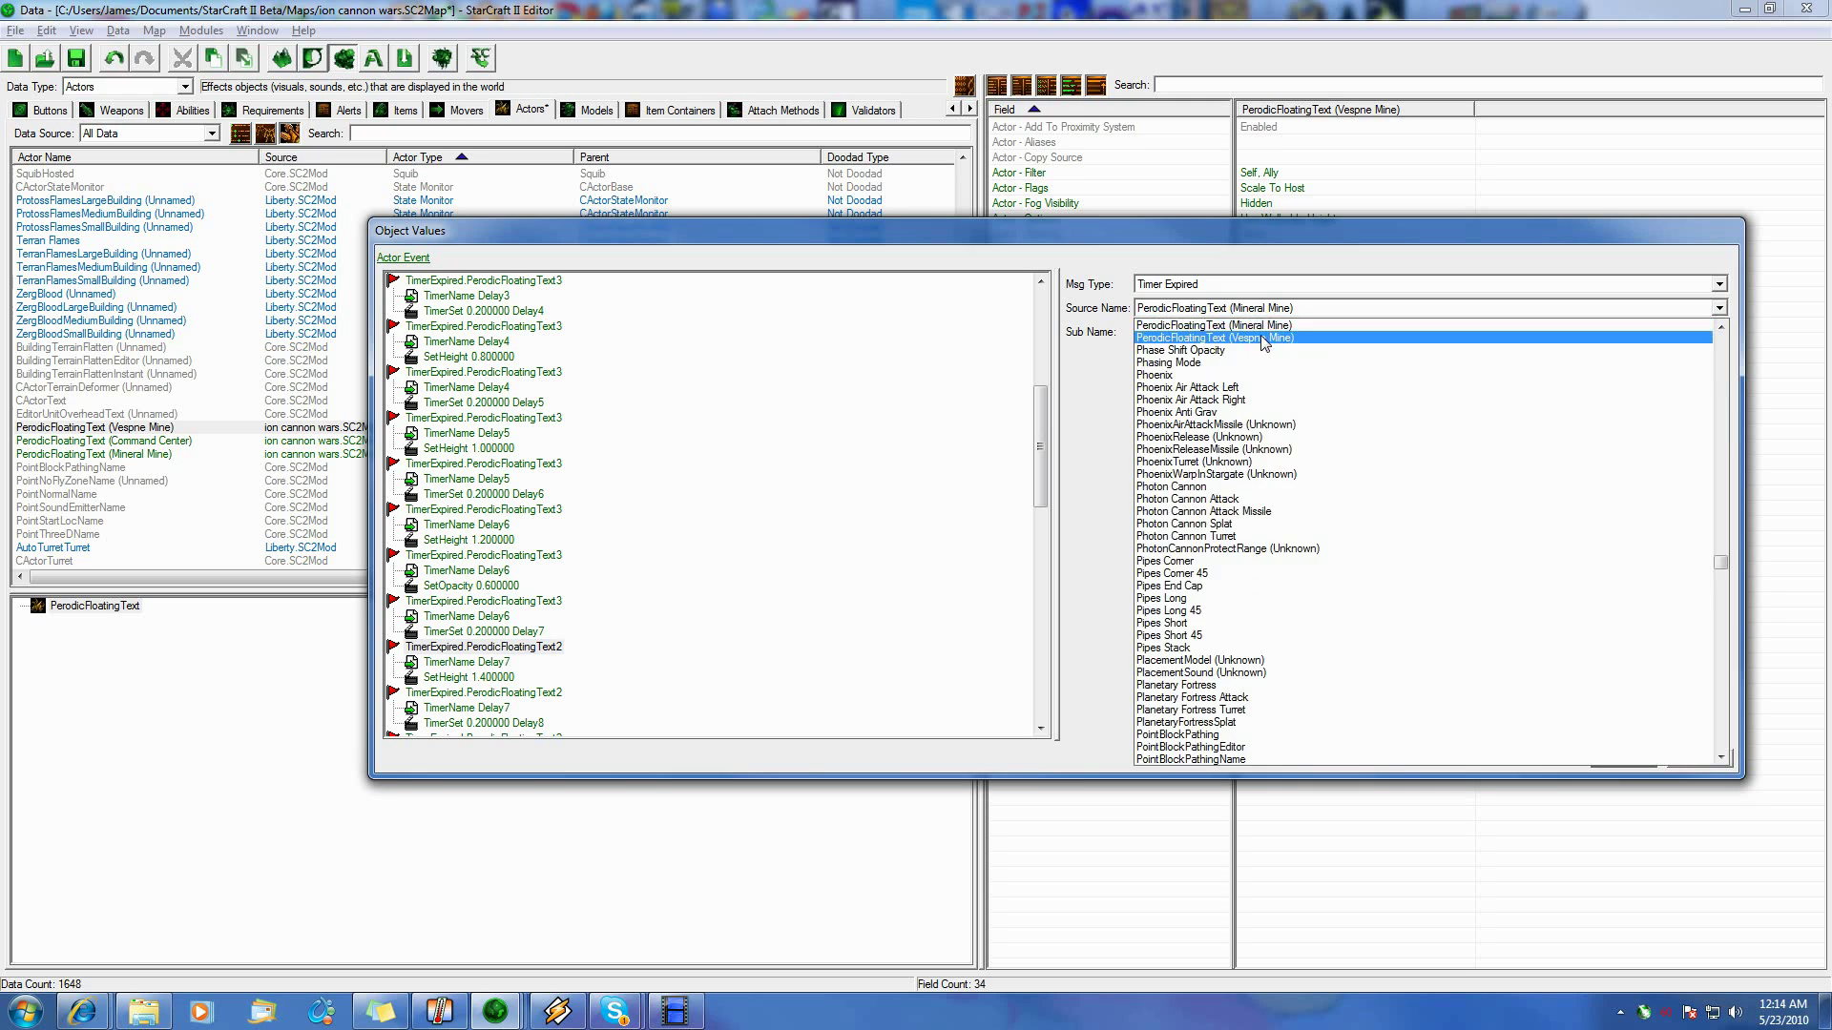
pyautogui.click(1253, 342)
pyautogui.click(541, 693)
pyautogui.click(1171, 309)
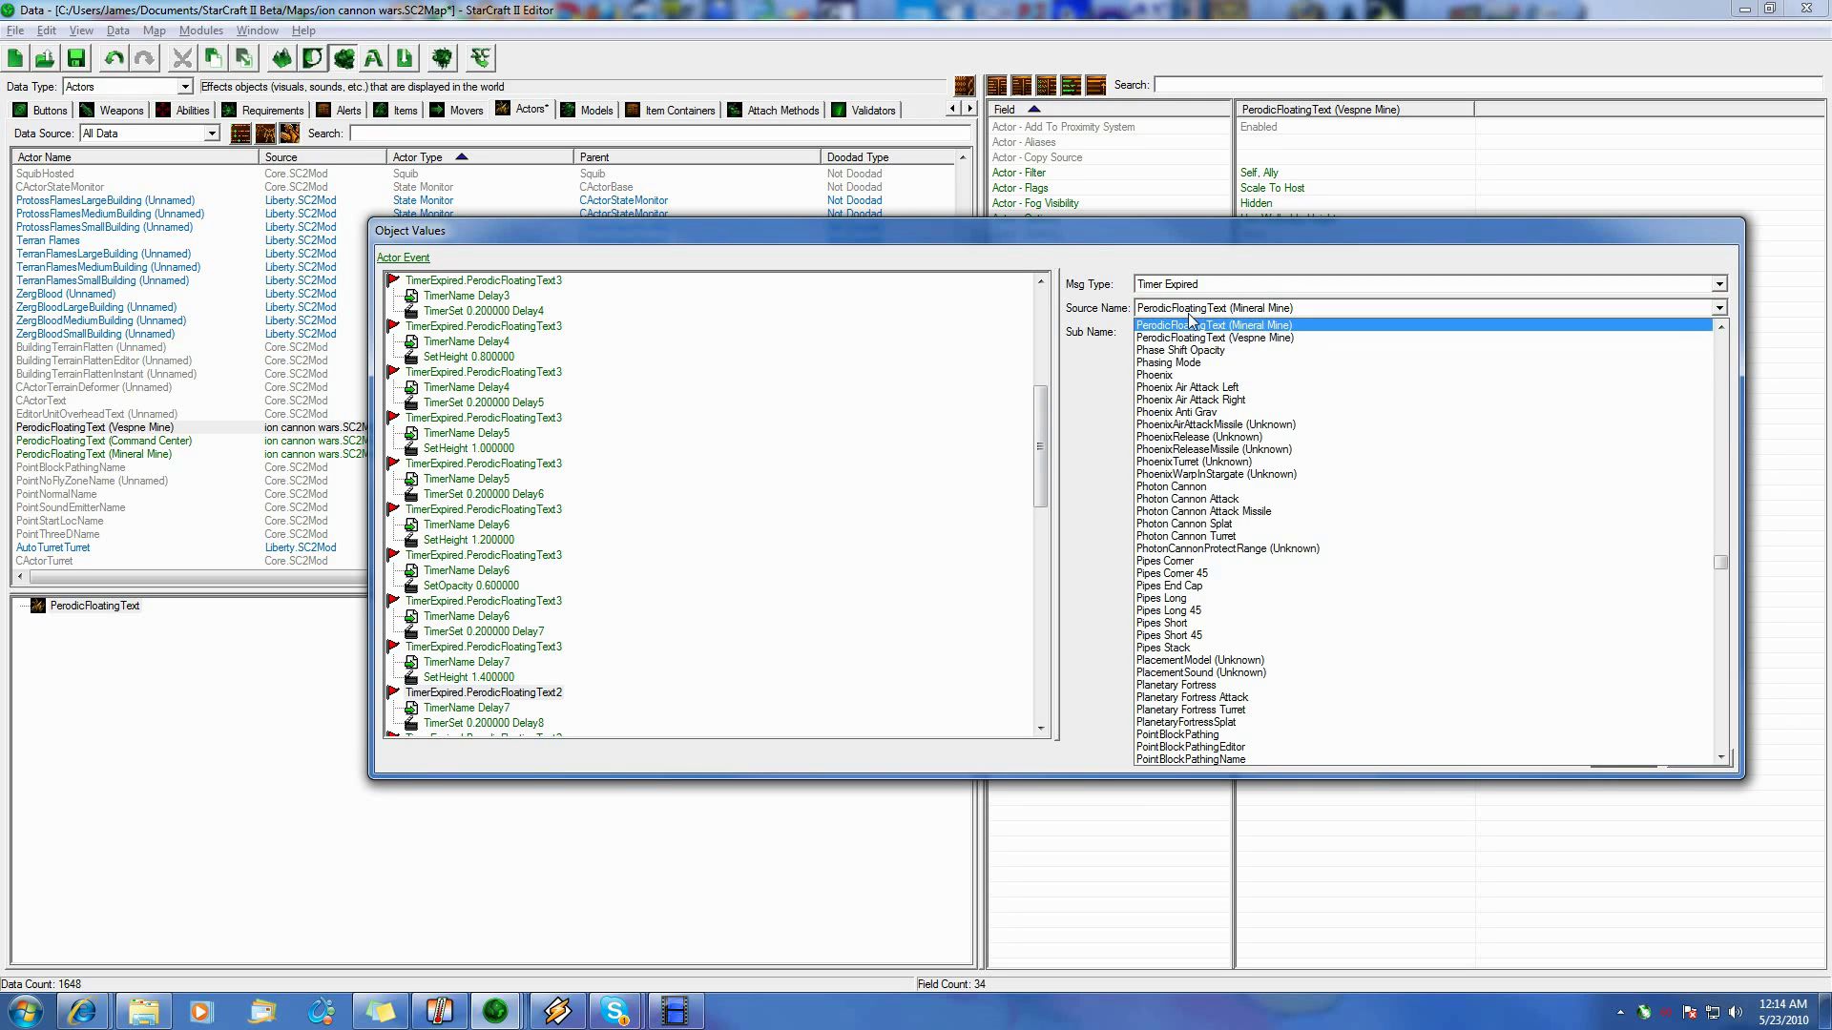
pyautogui.click(1196, 341)
# Set the source of both Delay8 Timer Expired events to PerodicFloatingText (Vespne Mine)
pyautogui.click(547, 696)
pyautogui.scroll(-4, 565, 689)
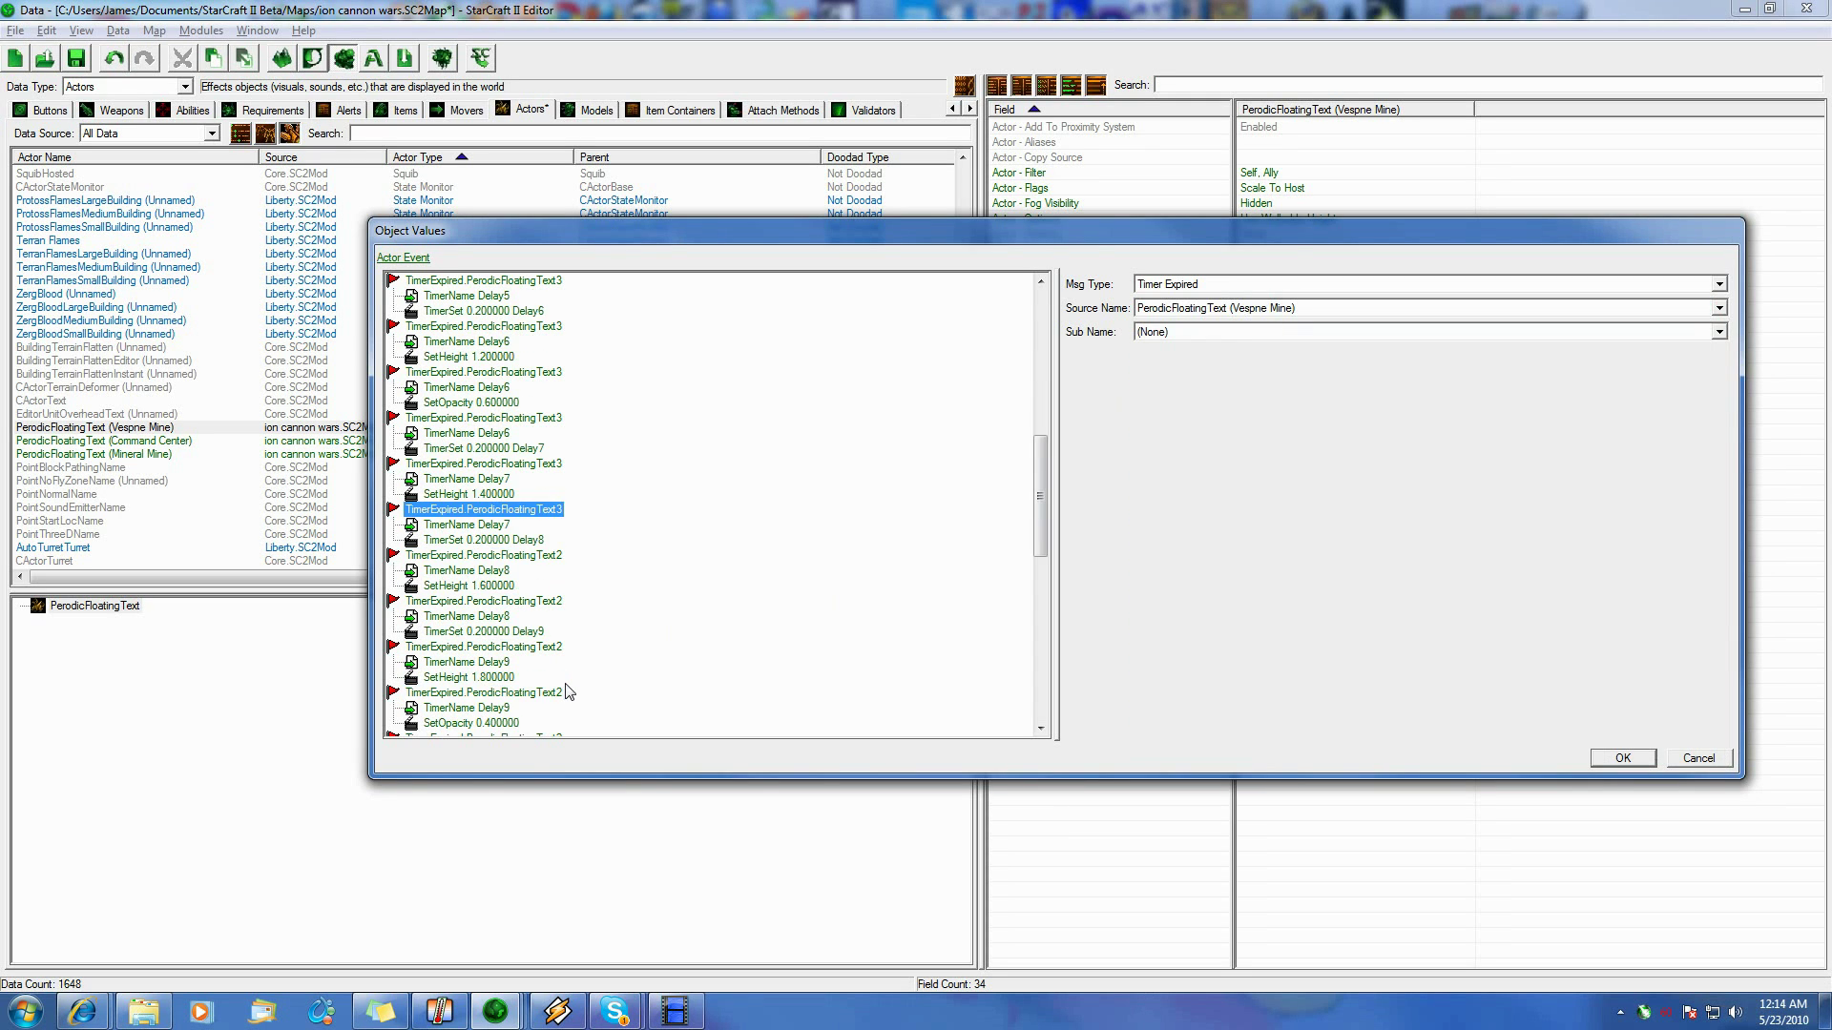
pyautogui.click(536, 555)
pyautogui.click(1288, 309)
pyautogui.click(1279, 340)
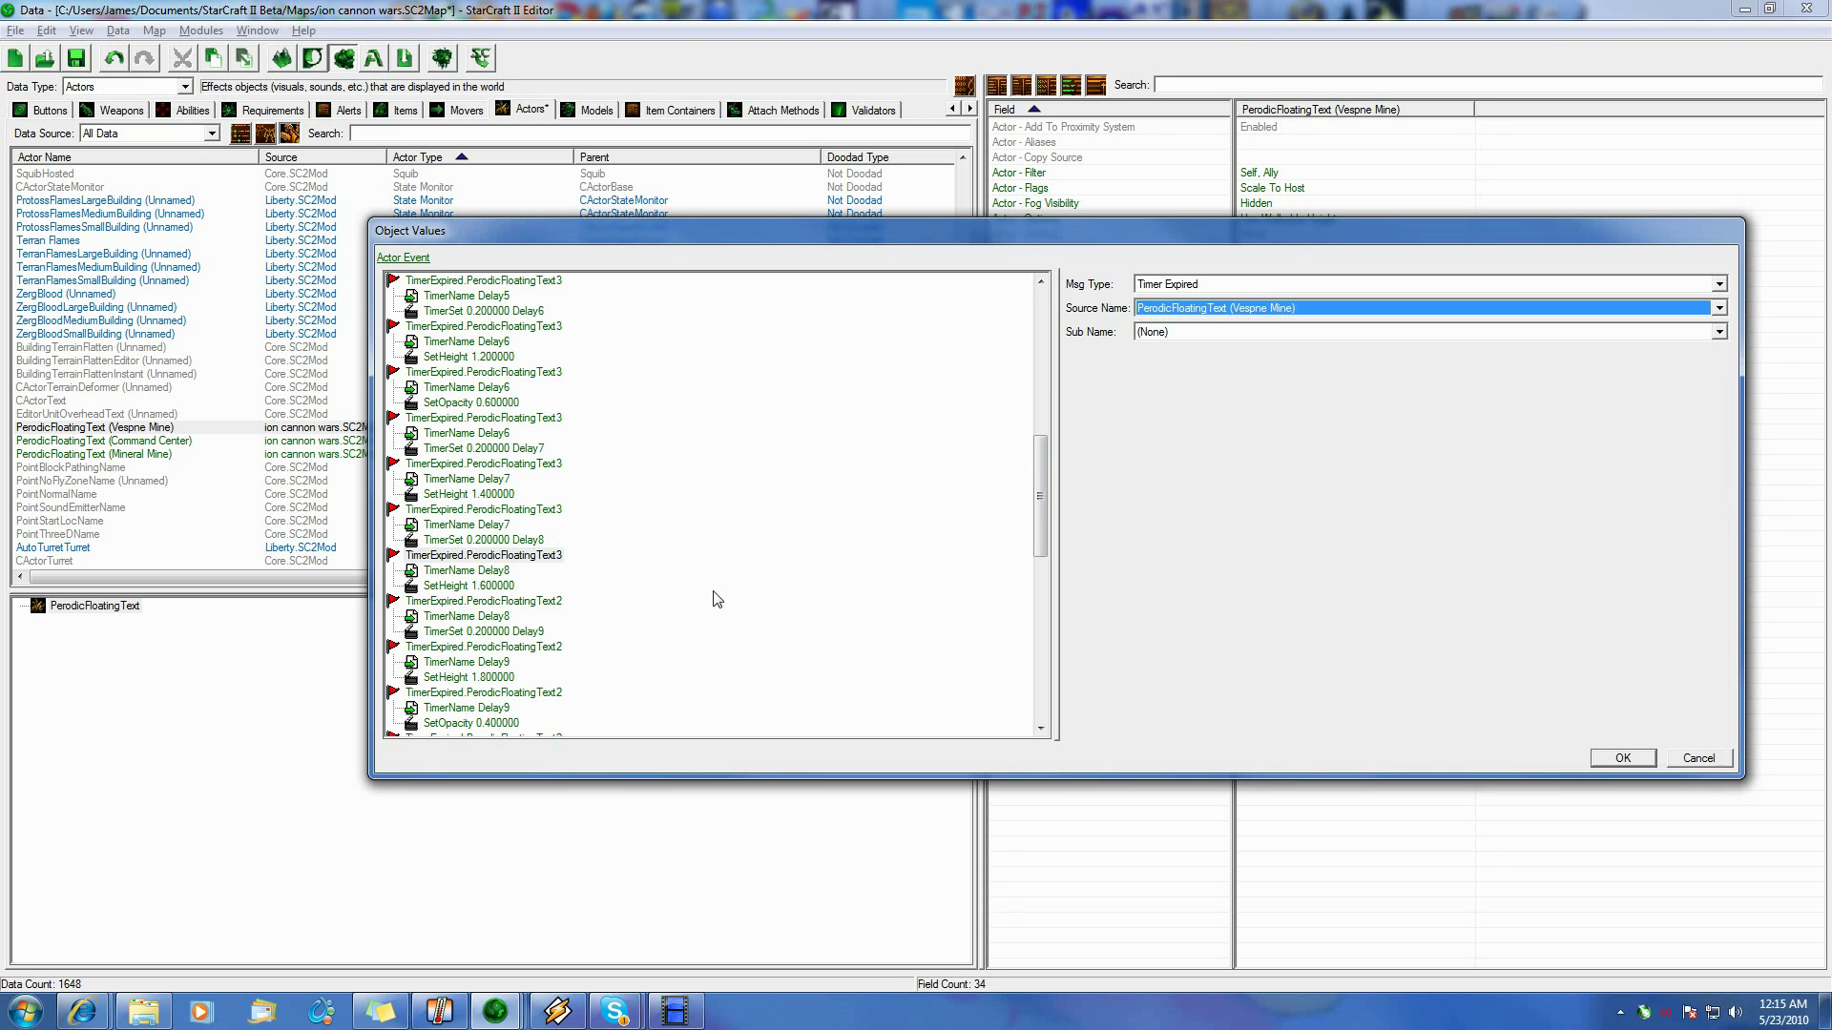
pyautogui.click(539, 601)
pyautogui.click(1199, 308)
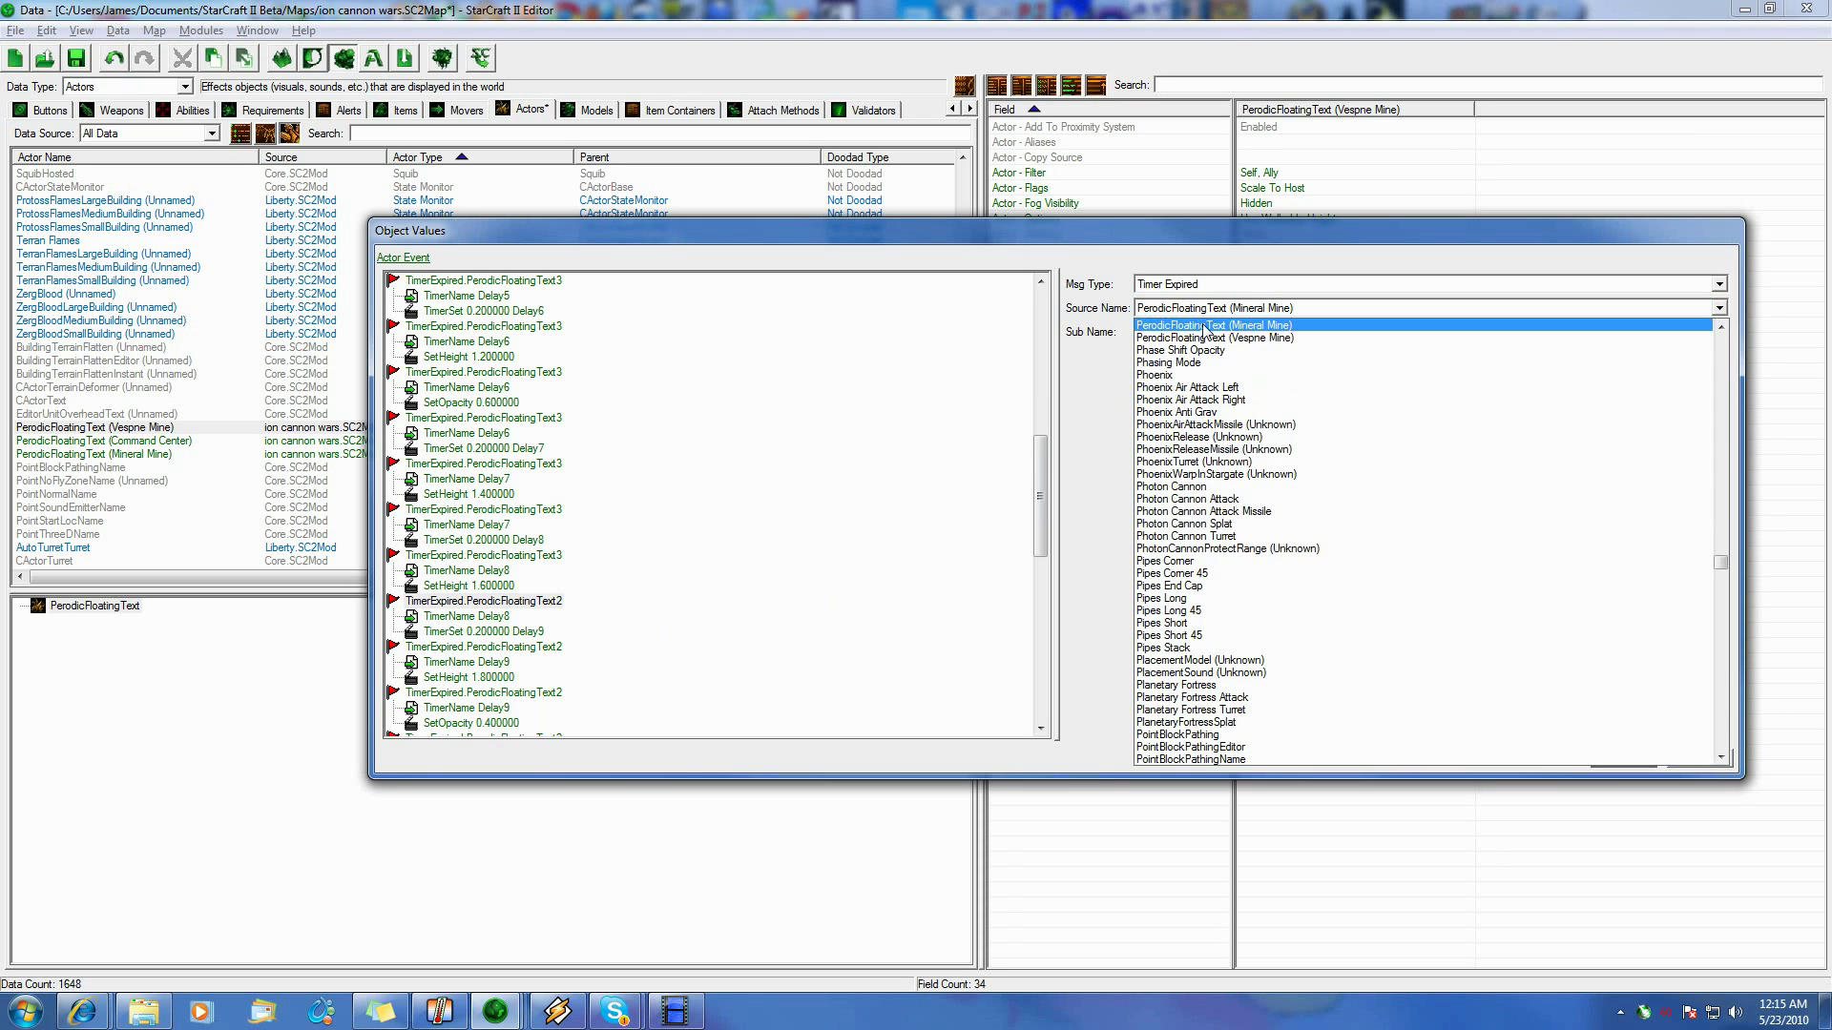
pyautogui.click(1205, 341)
# Set the source of all three Delay9 Timer Expired events to PerodicFloatingText (Vespne Mine)
pyautogui.click(539, 648)
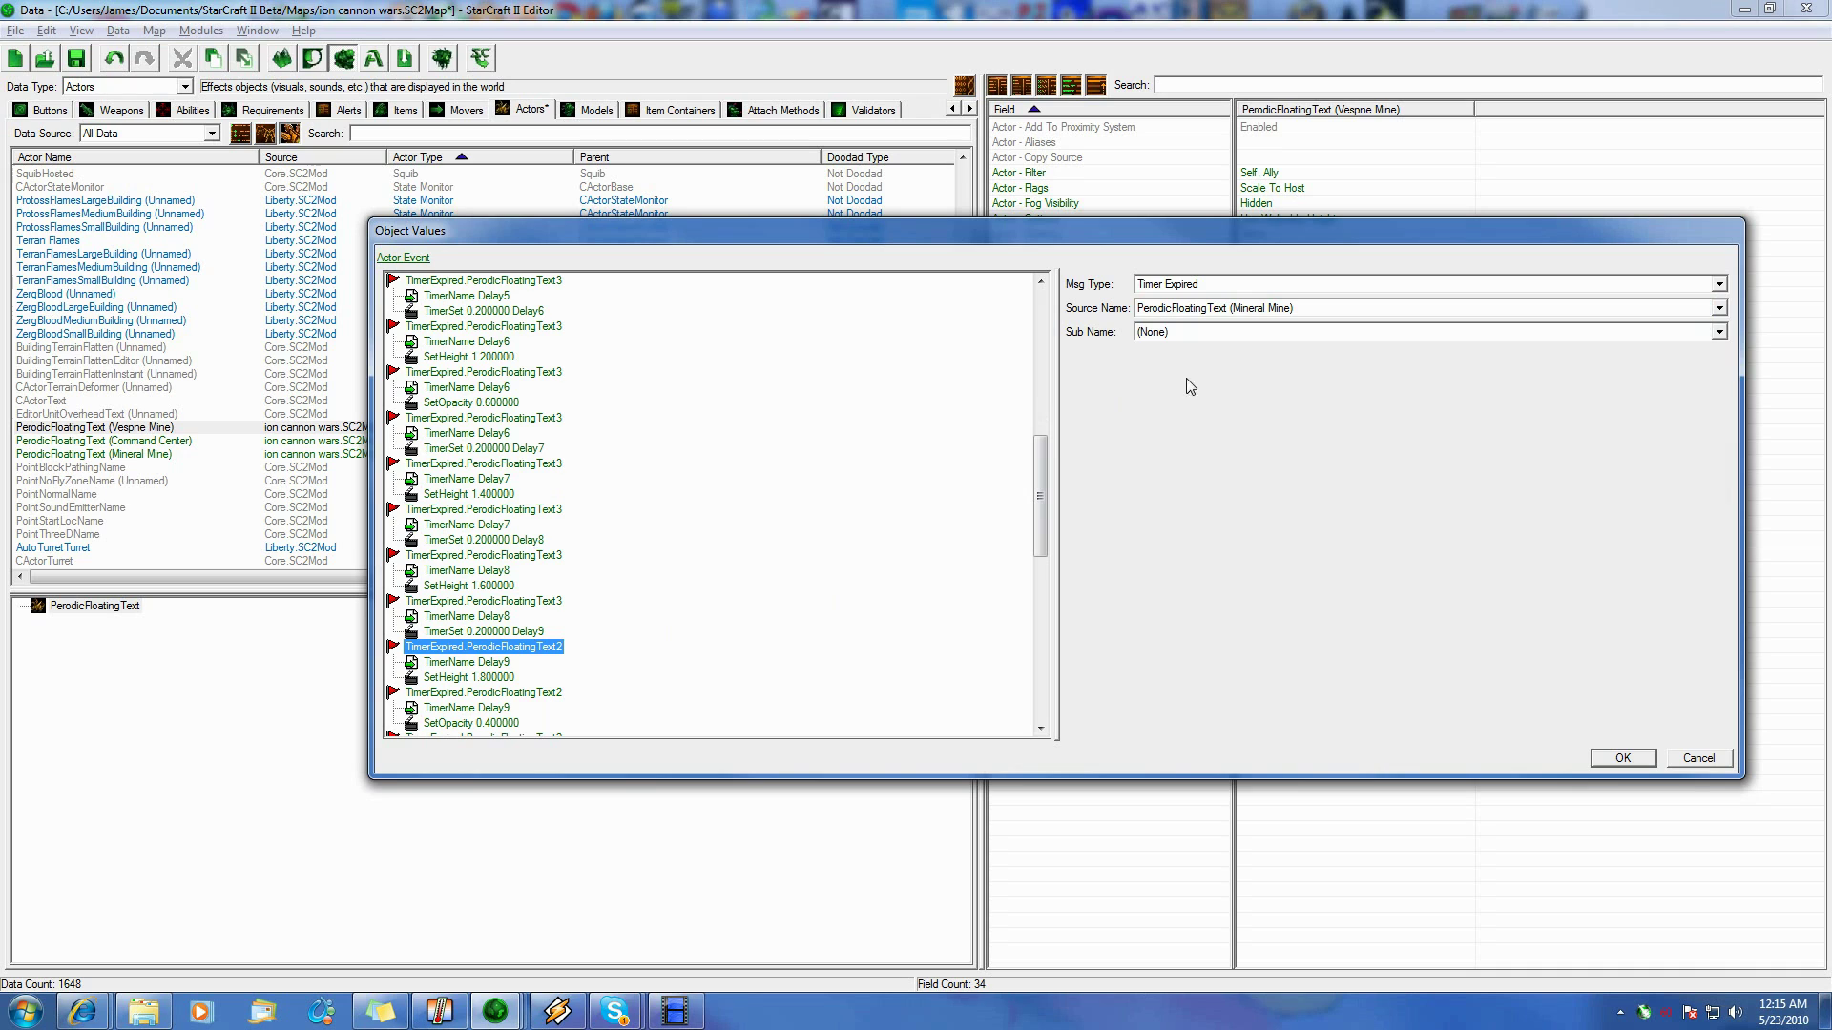
pyautogui.click(1194, 309)
pyautogui.click(1210, 339)
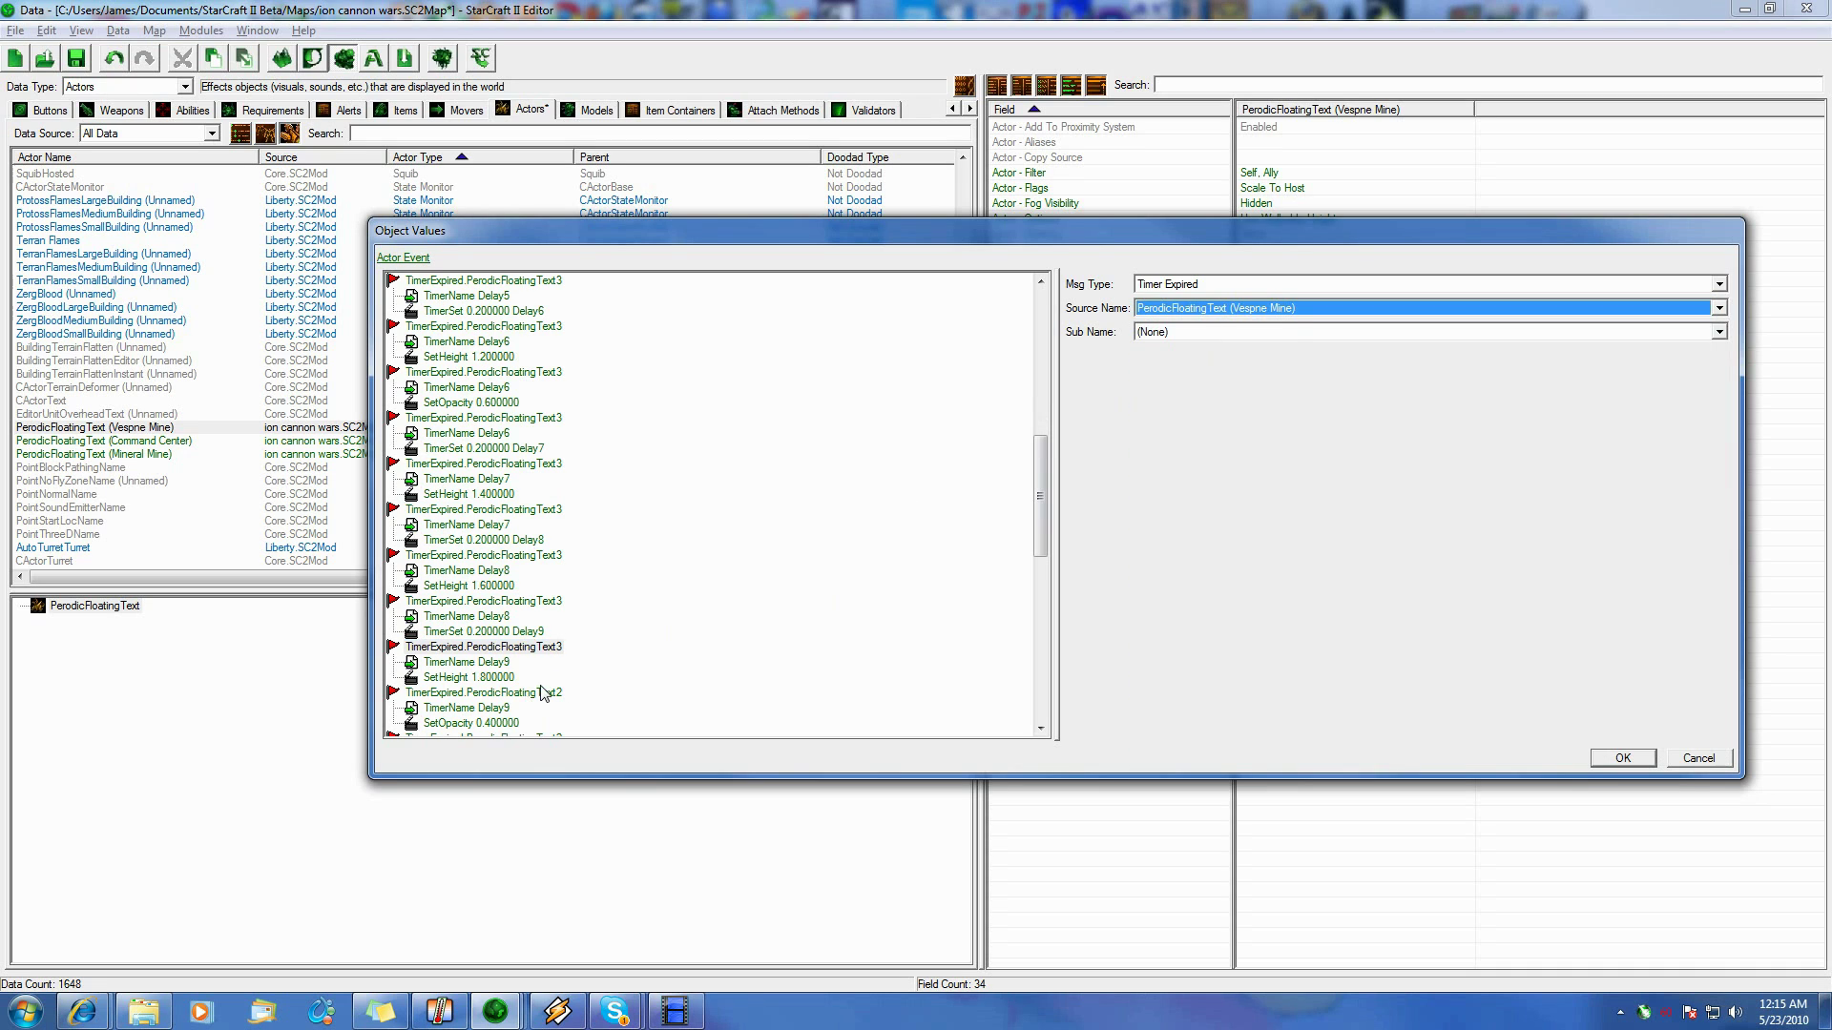
pyautogui.click(540, 693)
pyautogui.click(1204, 308)
pyautogui.click(1210, 339)
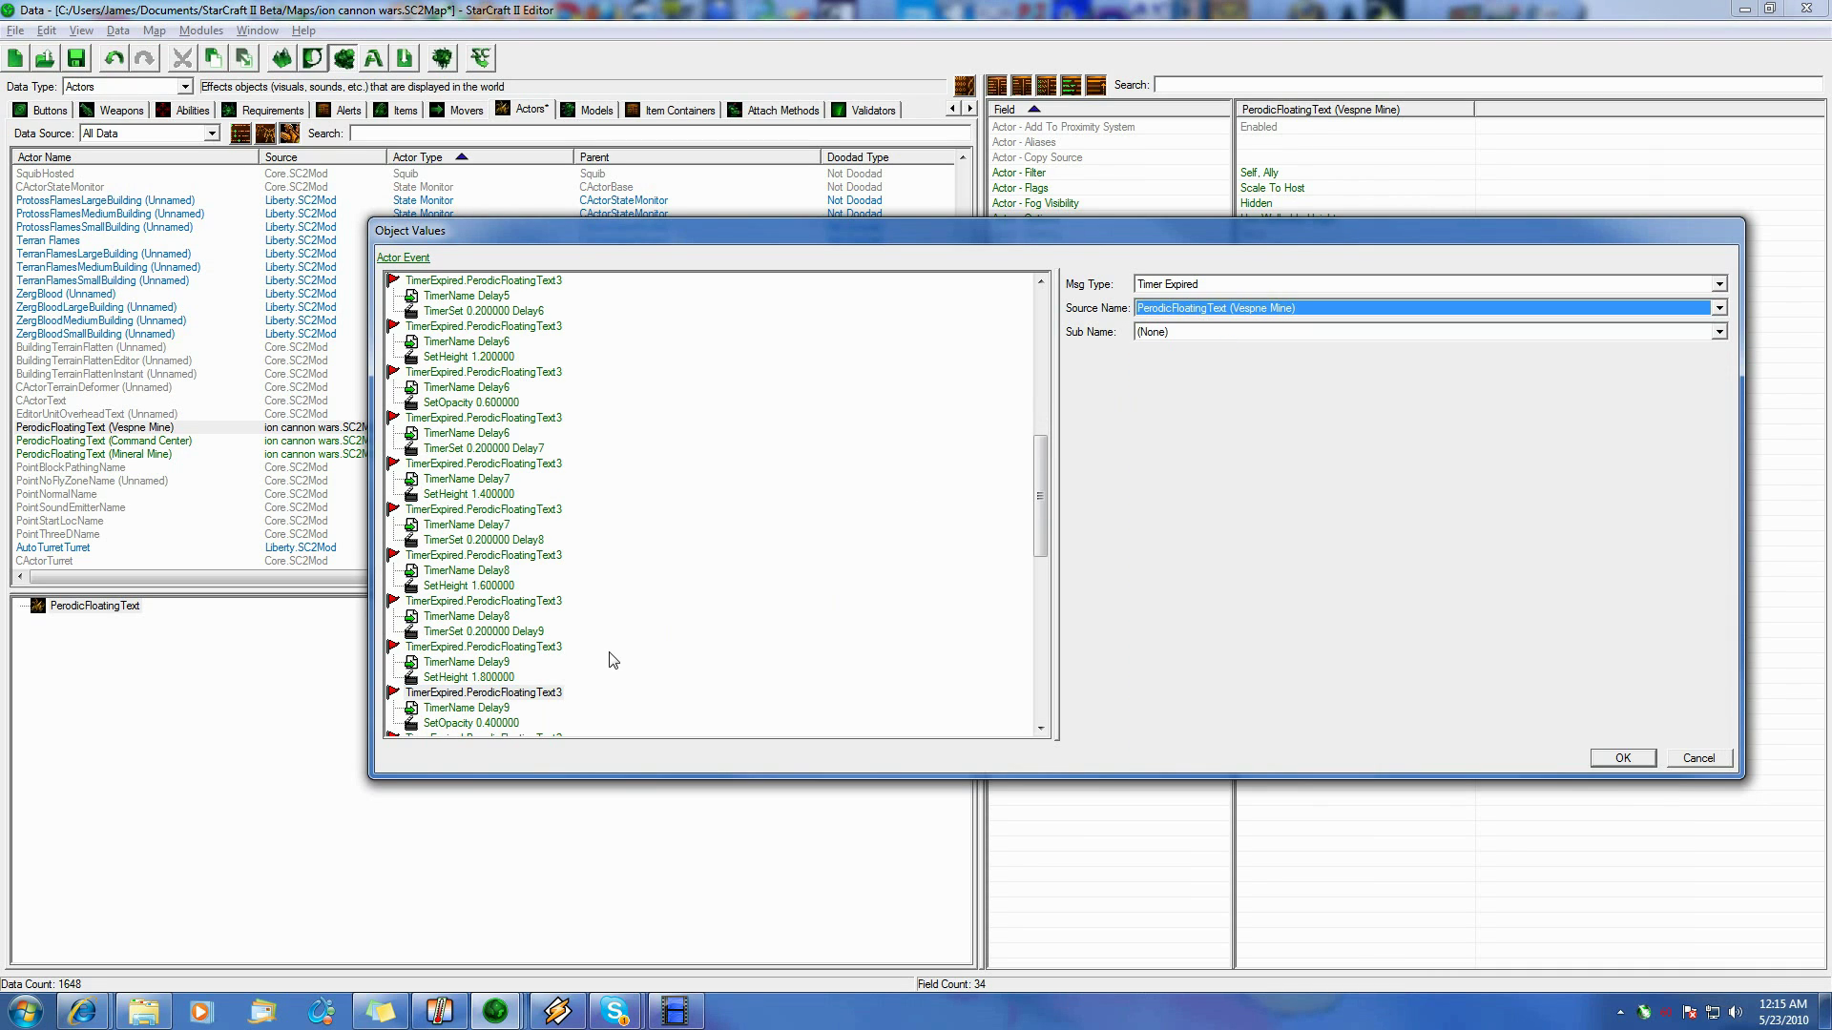
pyautogui.click(548, 694)
pyautogui.scroll(-4, 553, 668)
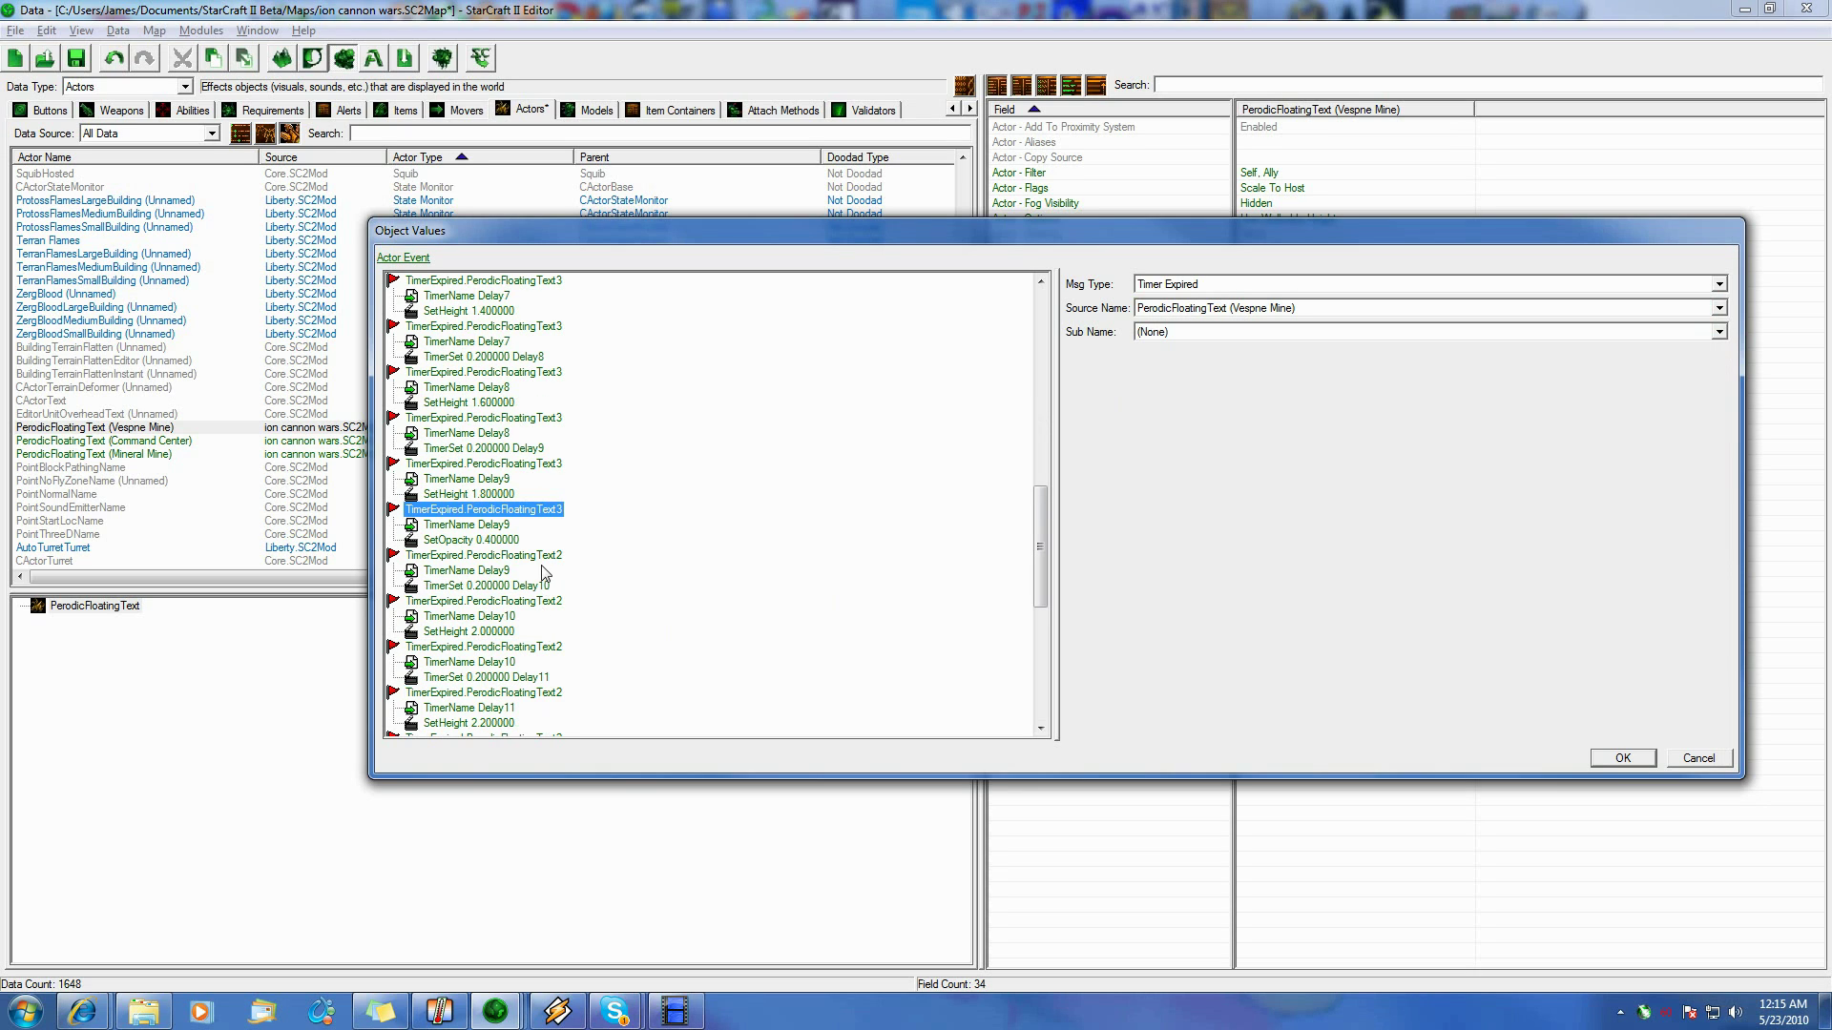
pyautogui.click(549, 557)
pyautogui.click(1197, 310)
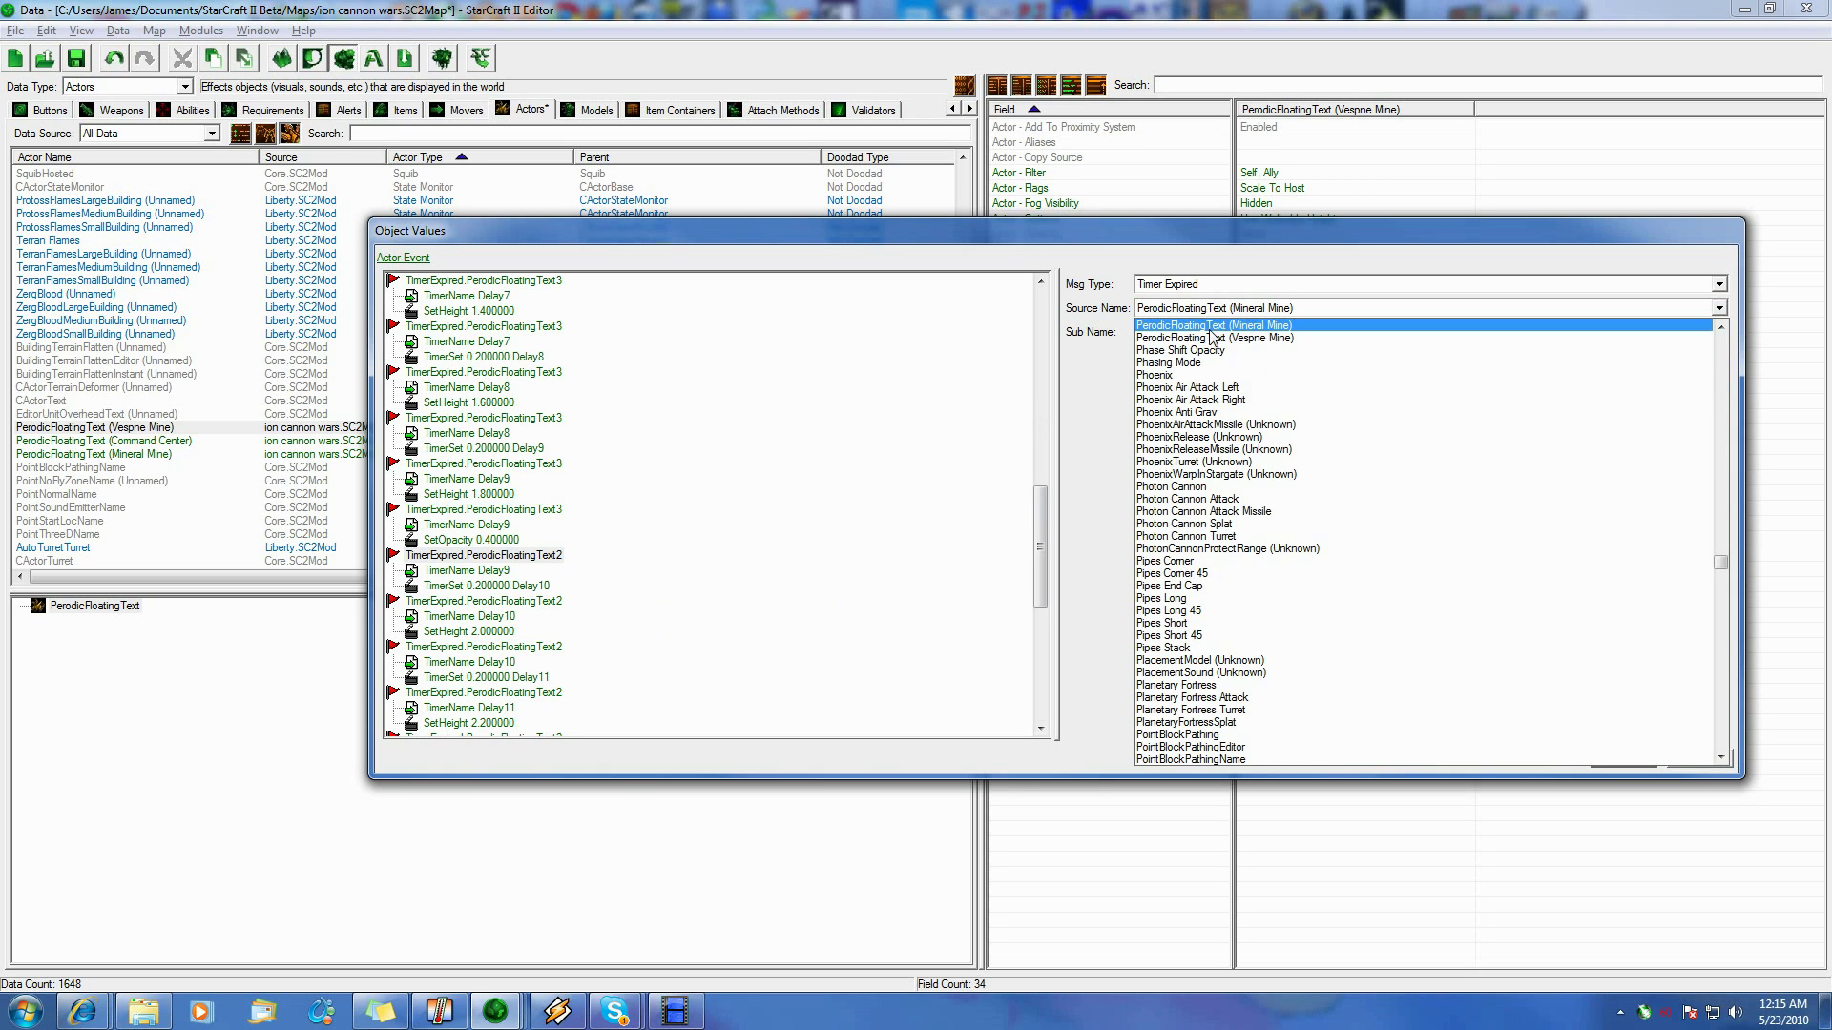
pyautogui.click(1213, 338)
# Set the source of both Delay10 Timer Expired events to PerodicFloatingText (Vespne Mine)
pyautogui.click(523, 606)
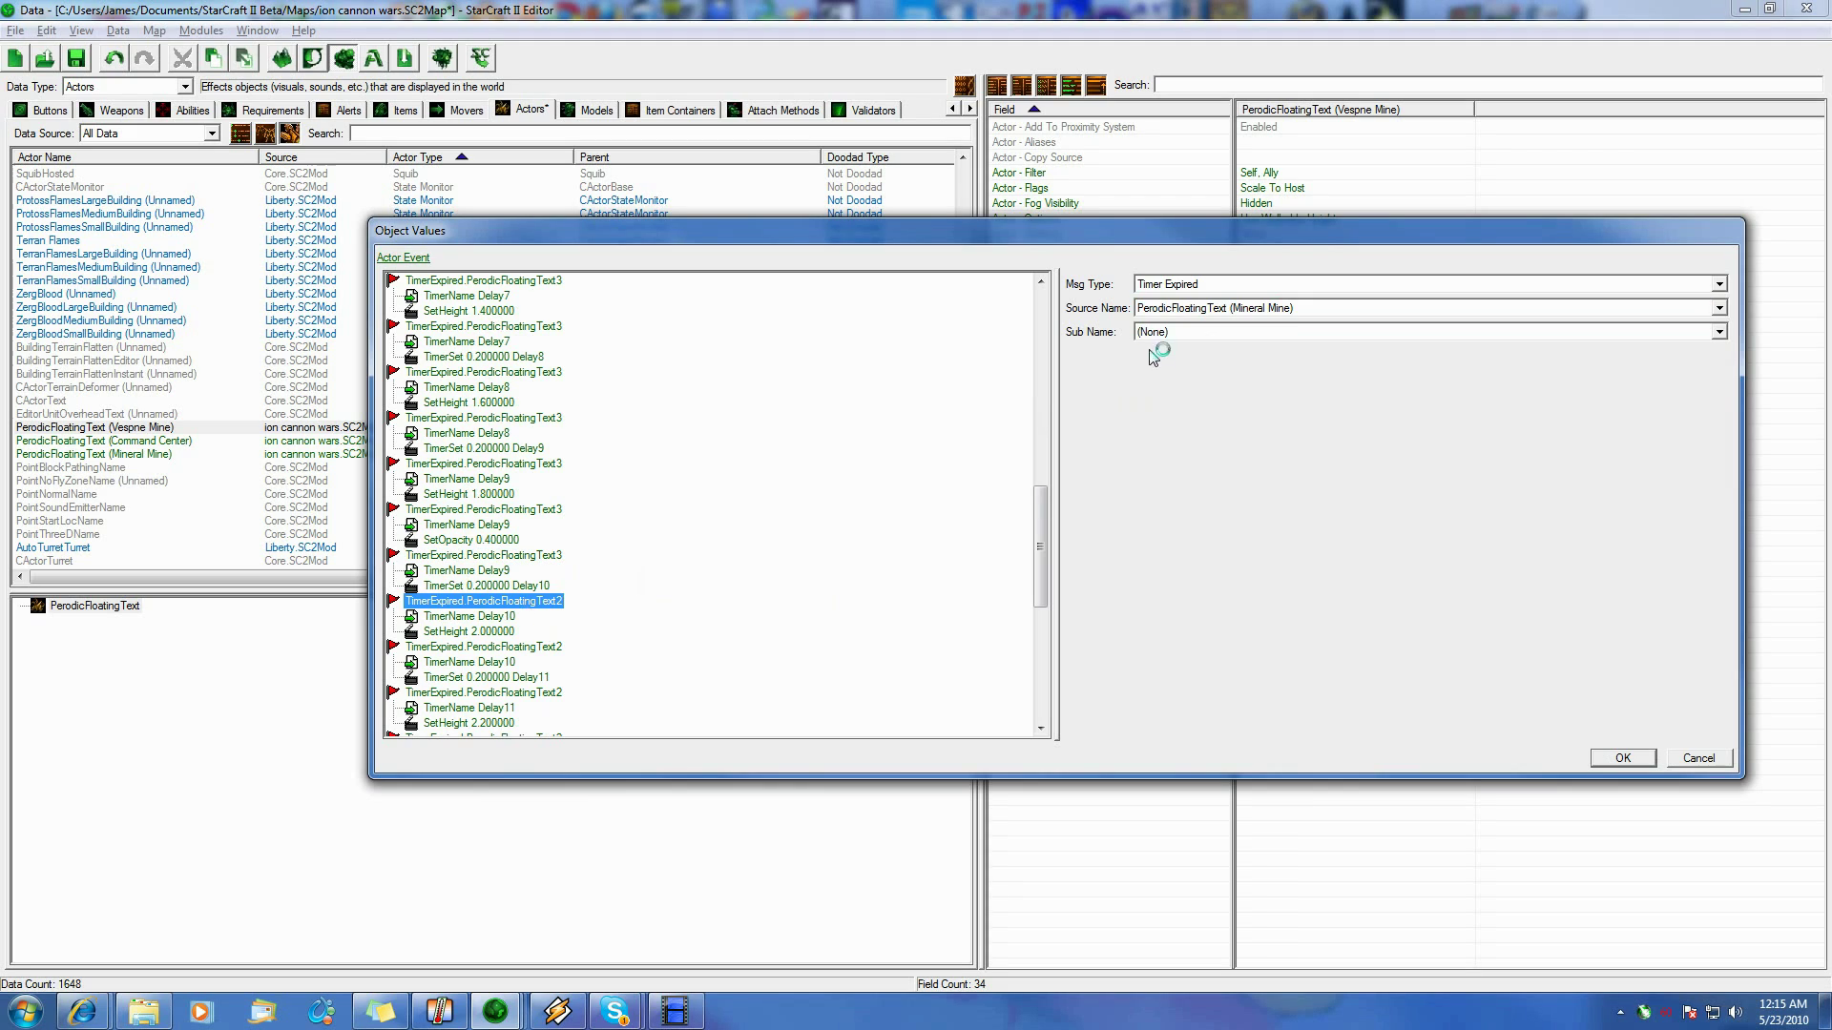
pyautogui.click(1193, 308)
pyautogui.click(1212, 337)
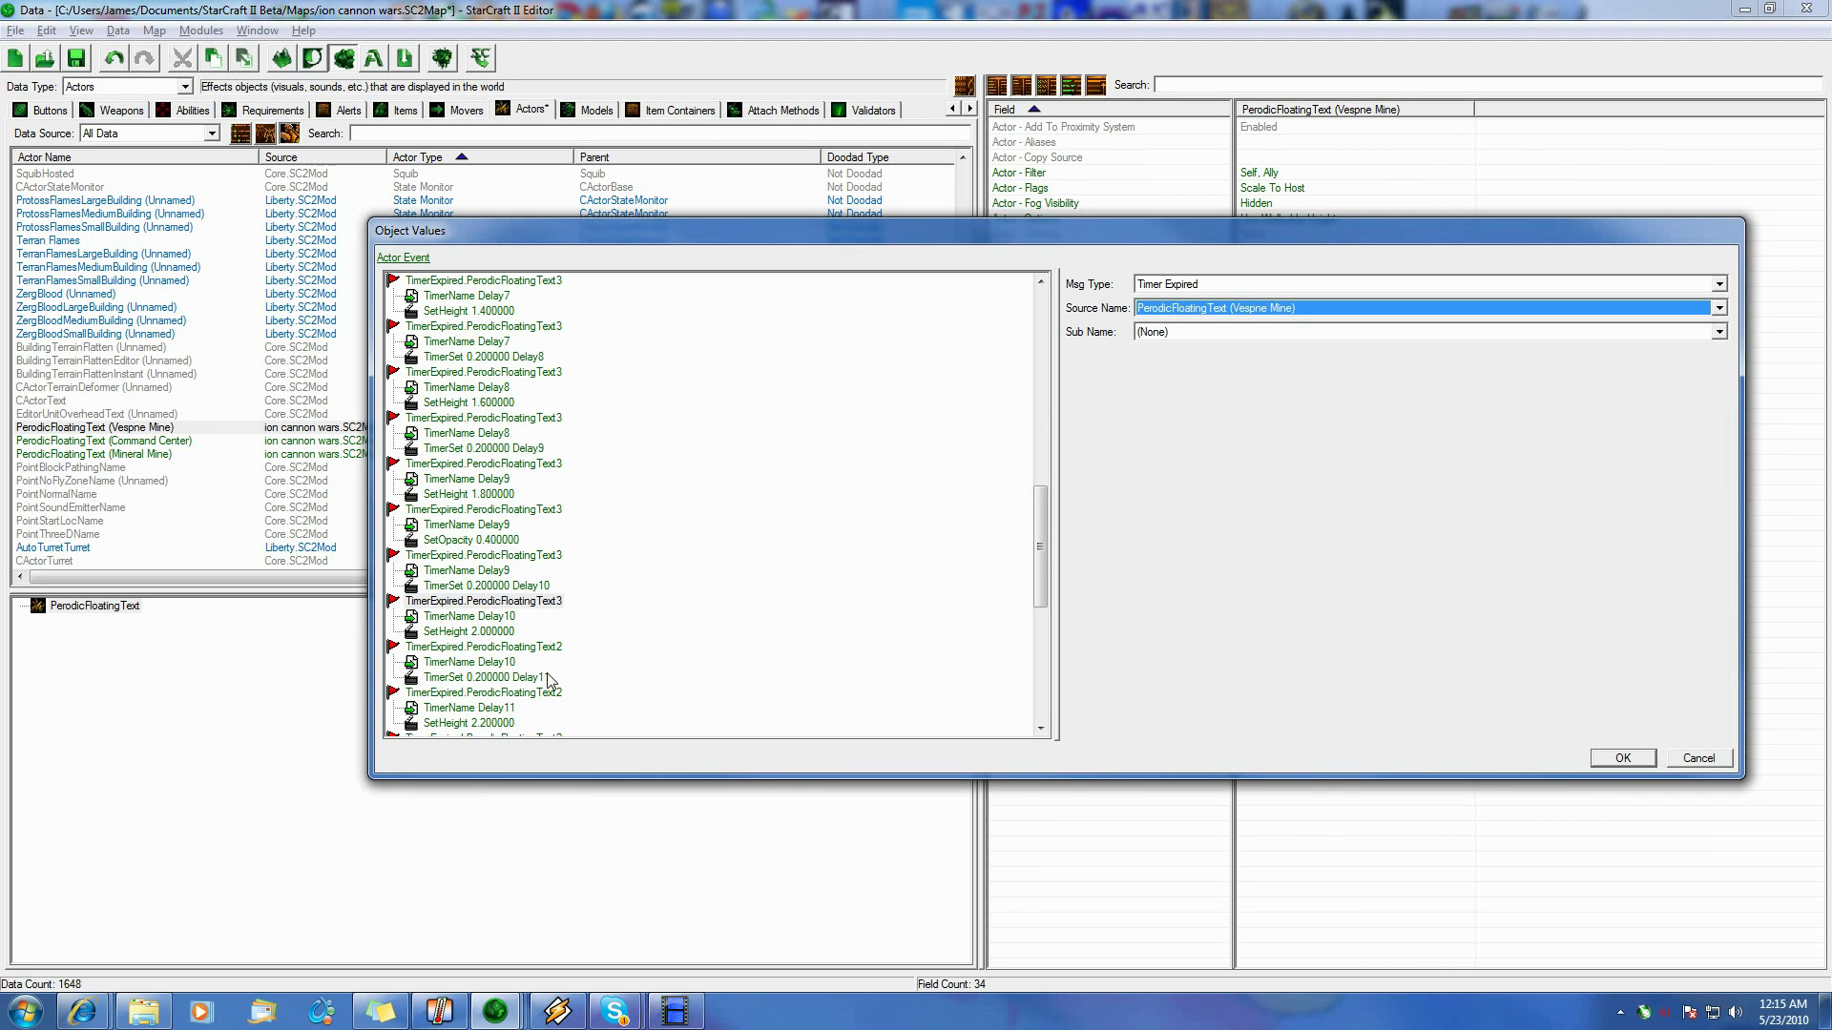
pyautogui.click(556, 648)
pyautogui.click(1193, 308)
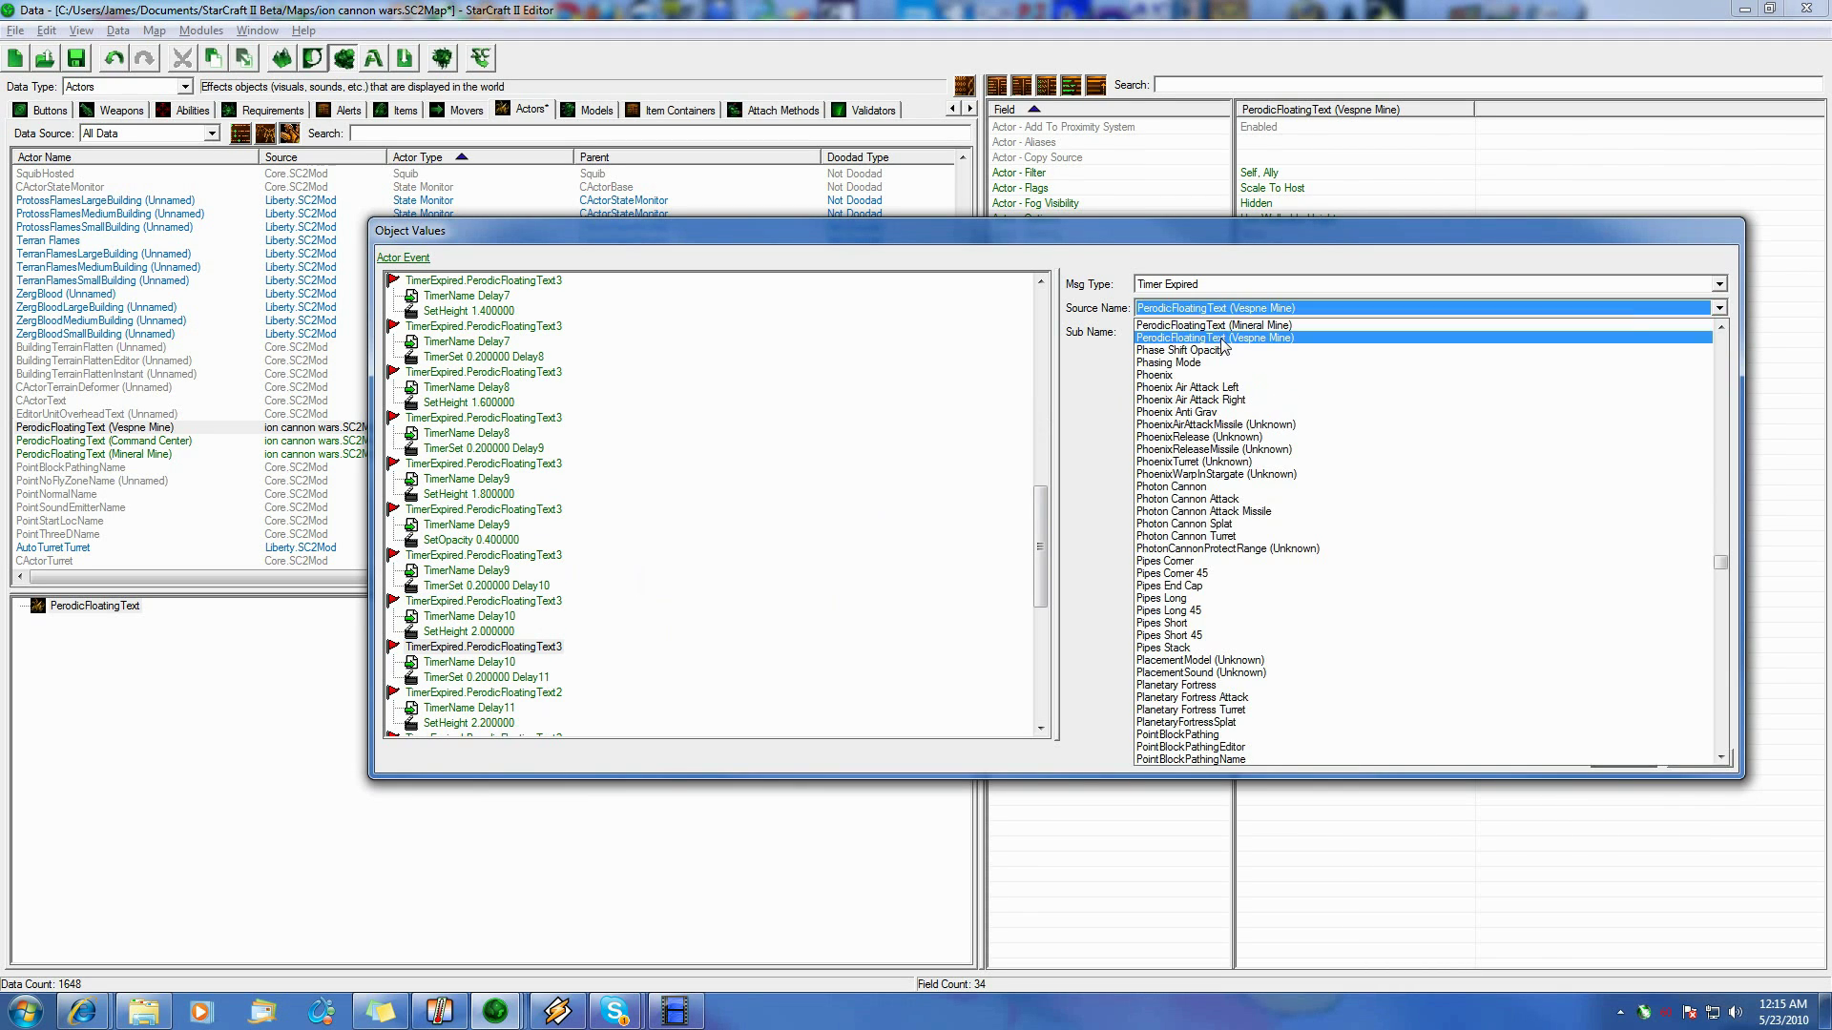
pyautogui.click(1212, 336)
# Set the source of both Delay11 Timer Expired events to PerodicFloatingText (Vespne Mine)
pyautogui.click(548, 693)
pyautogui.click(1247, 310)
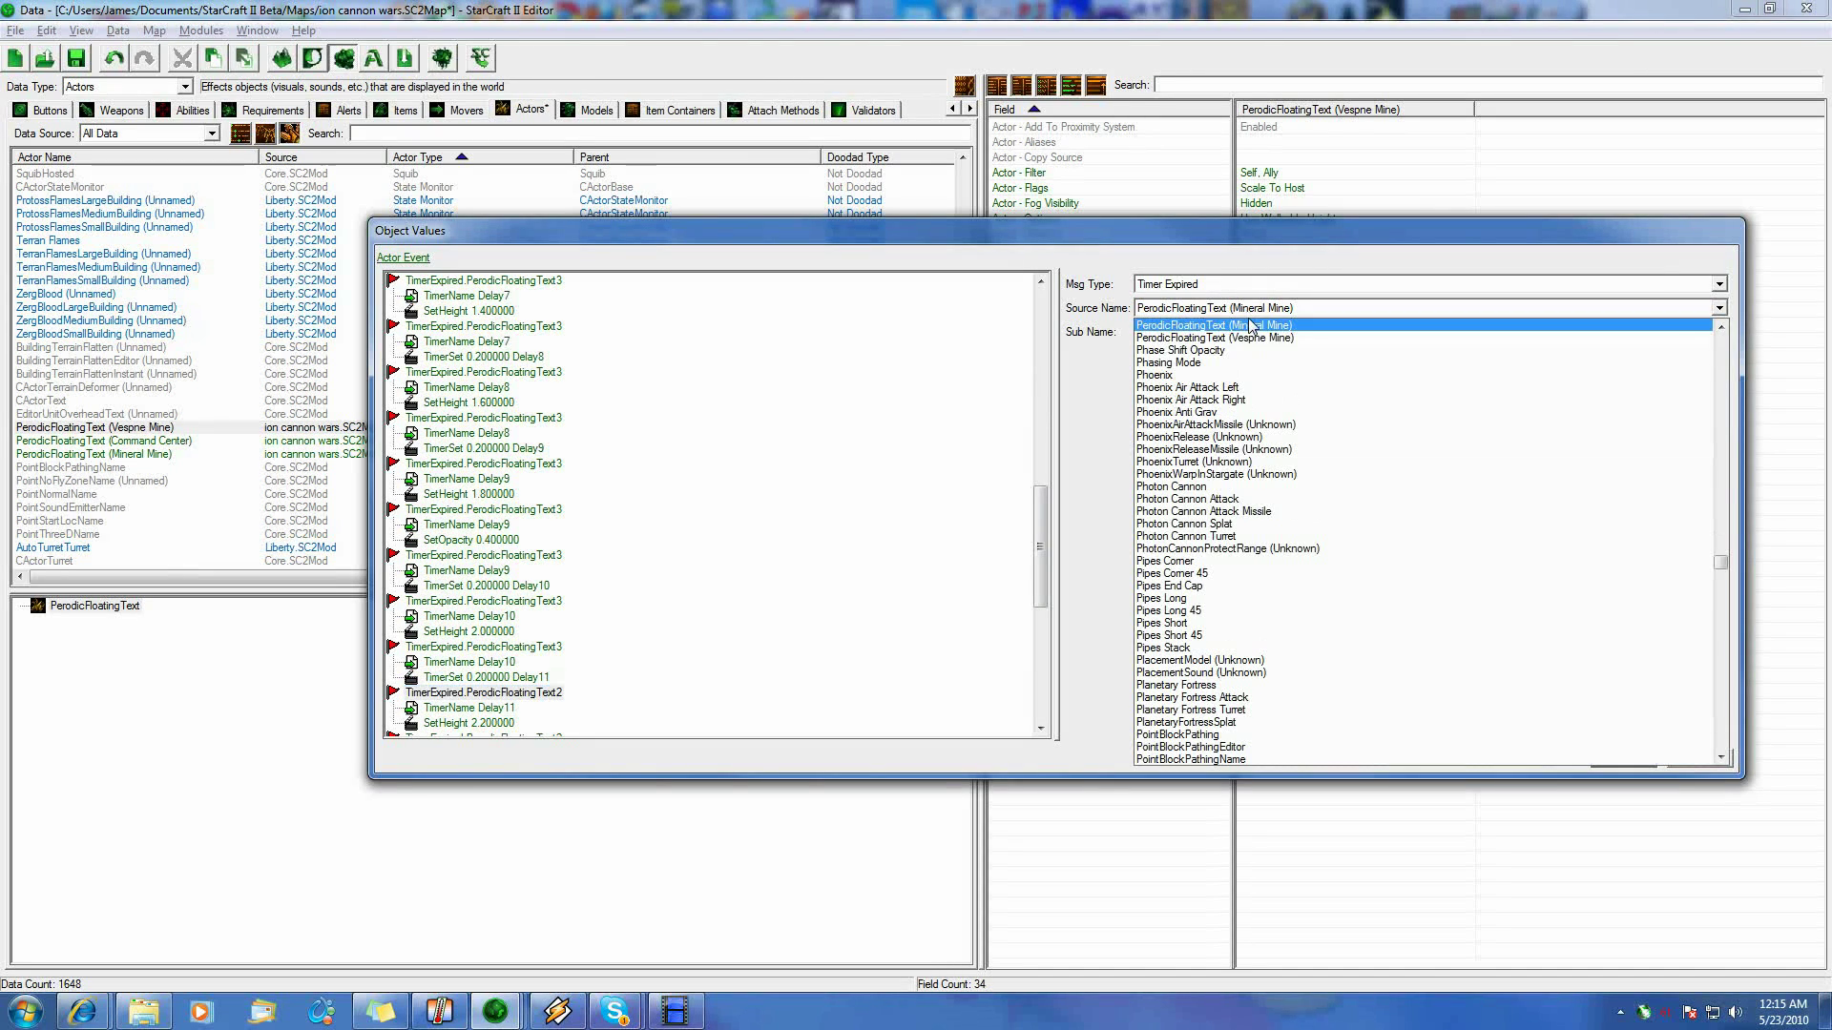
pyautogui.click(1250, 337)
pyautogui.click(544, 694)
pyautogui.scroll(-6, 550, 694)
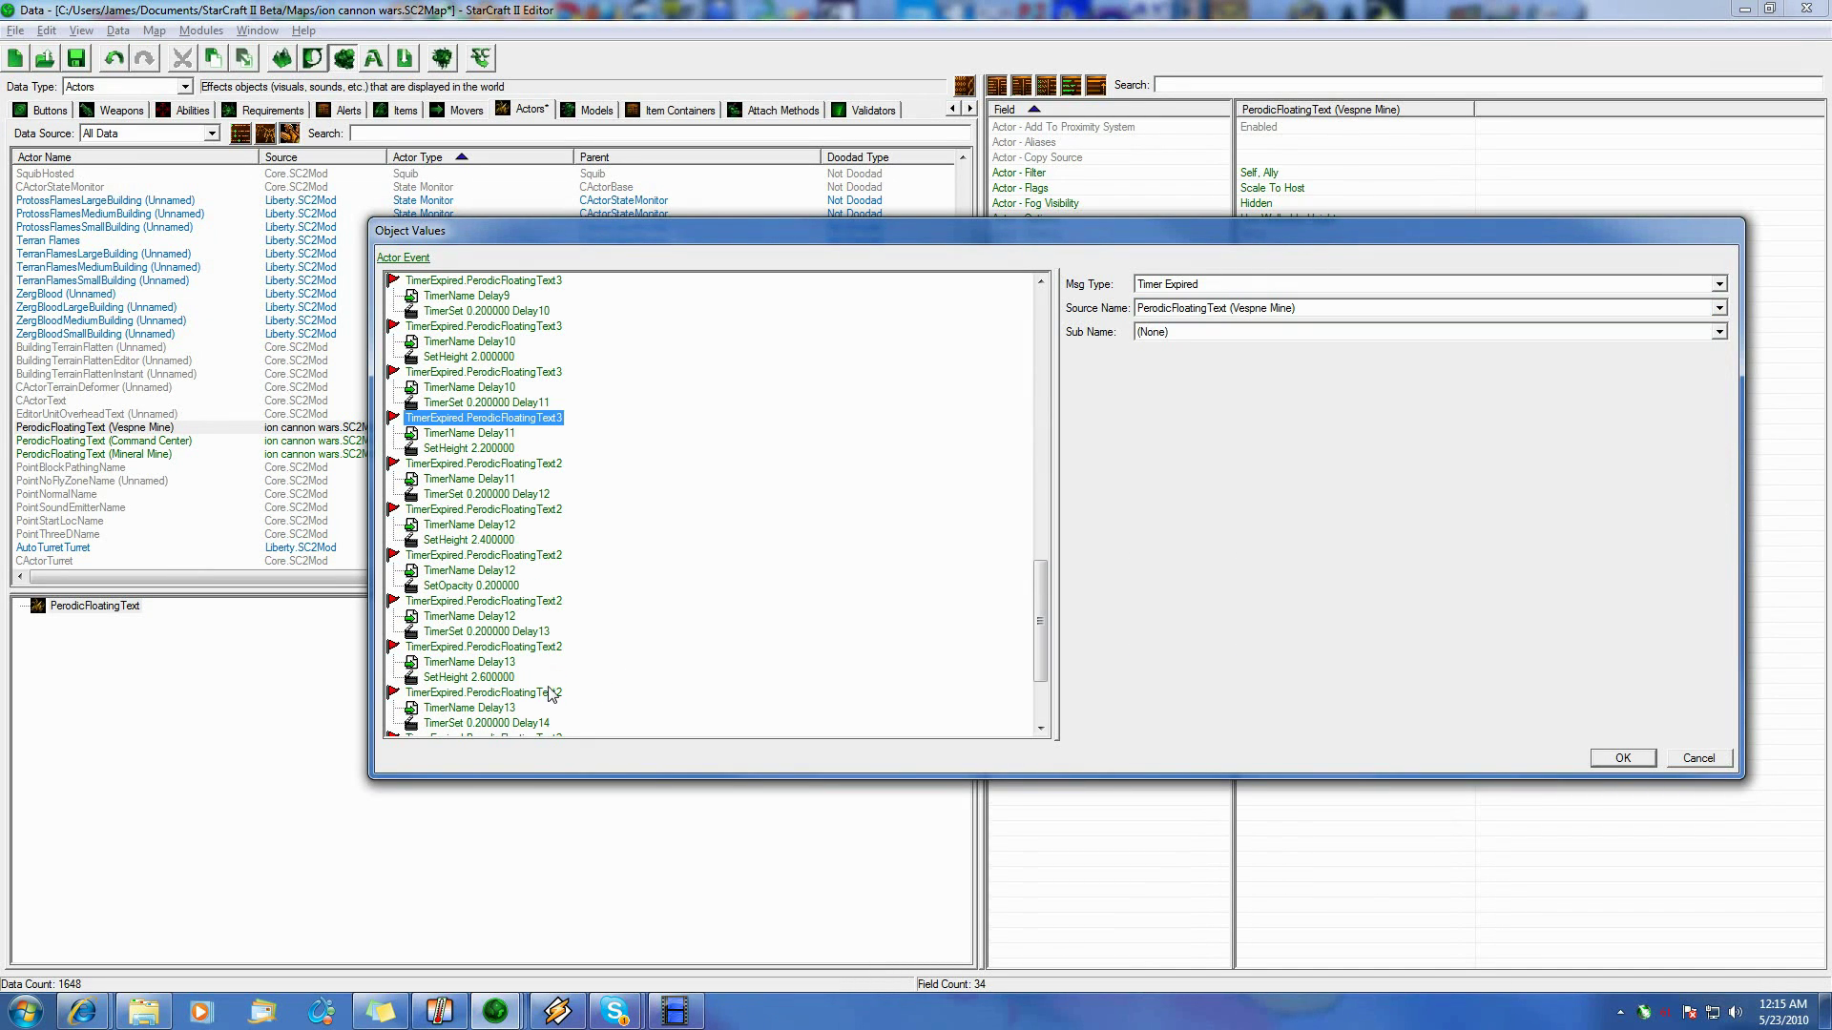
pyautogui.click(558, 465)
pyautogui.click(1221, 308)
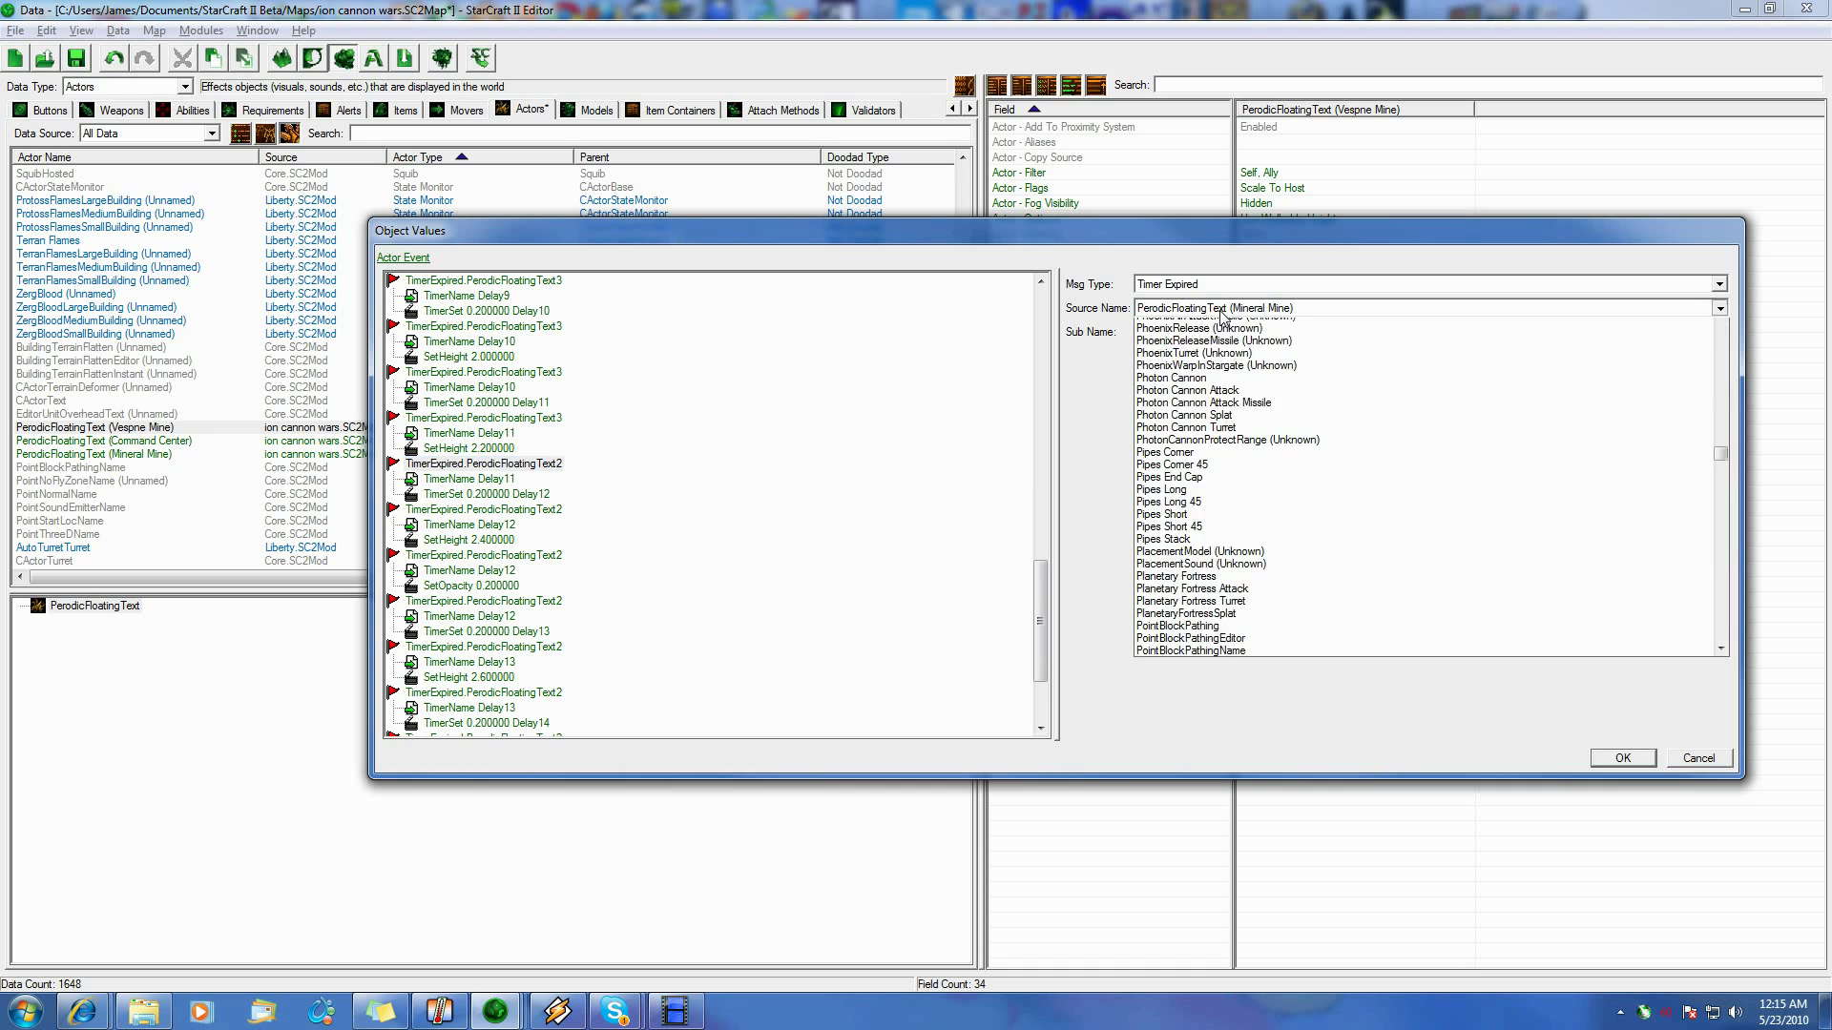
pyautogui.click(1226, 334)
# Set the source of all three Delay12 Timer Expired events to PerodicFloatingText (Vespne Mine)
pyautogui.click(532, 512)
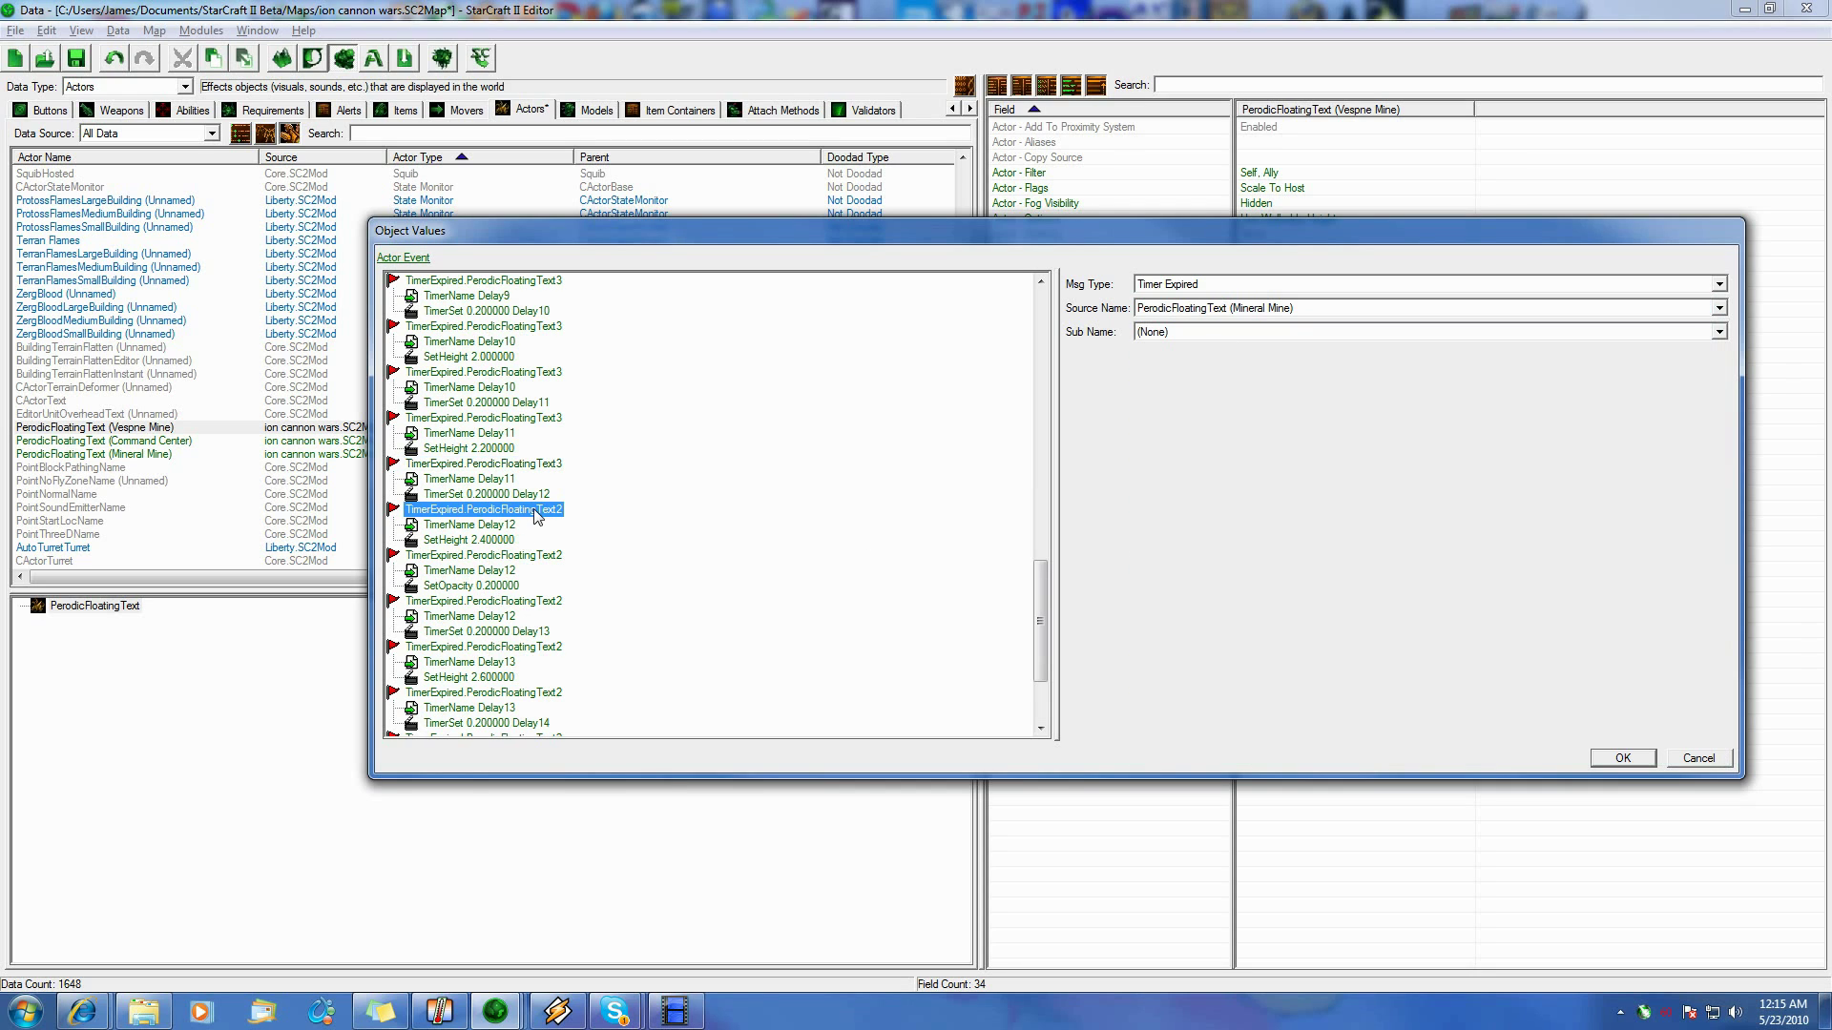
pyautogui.click(1215, 307)
pyautogui.click(1215, 339)
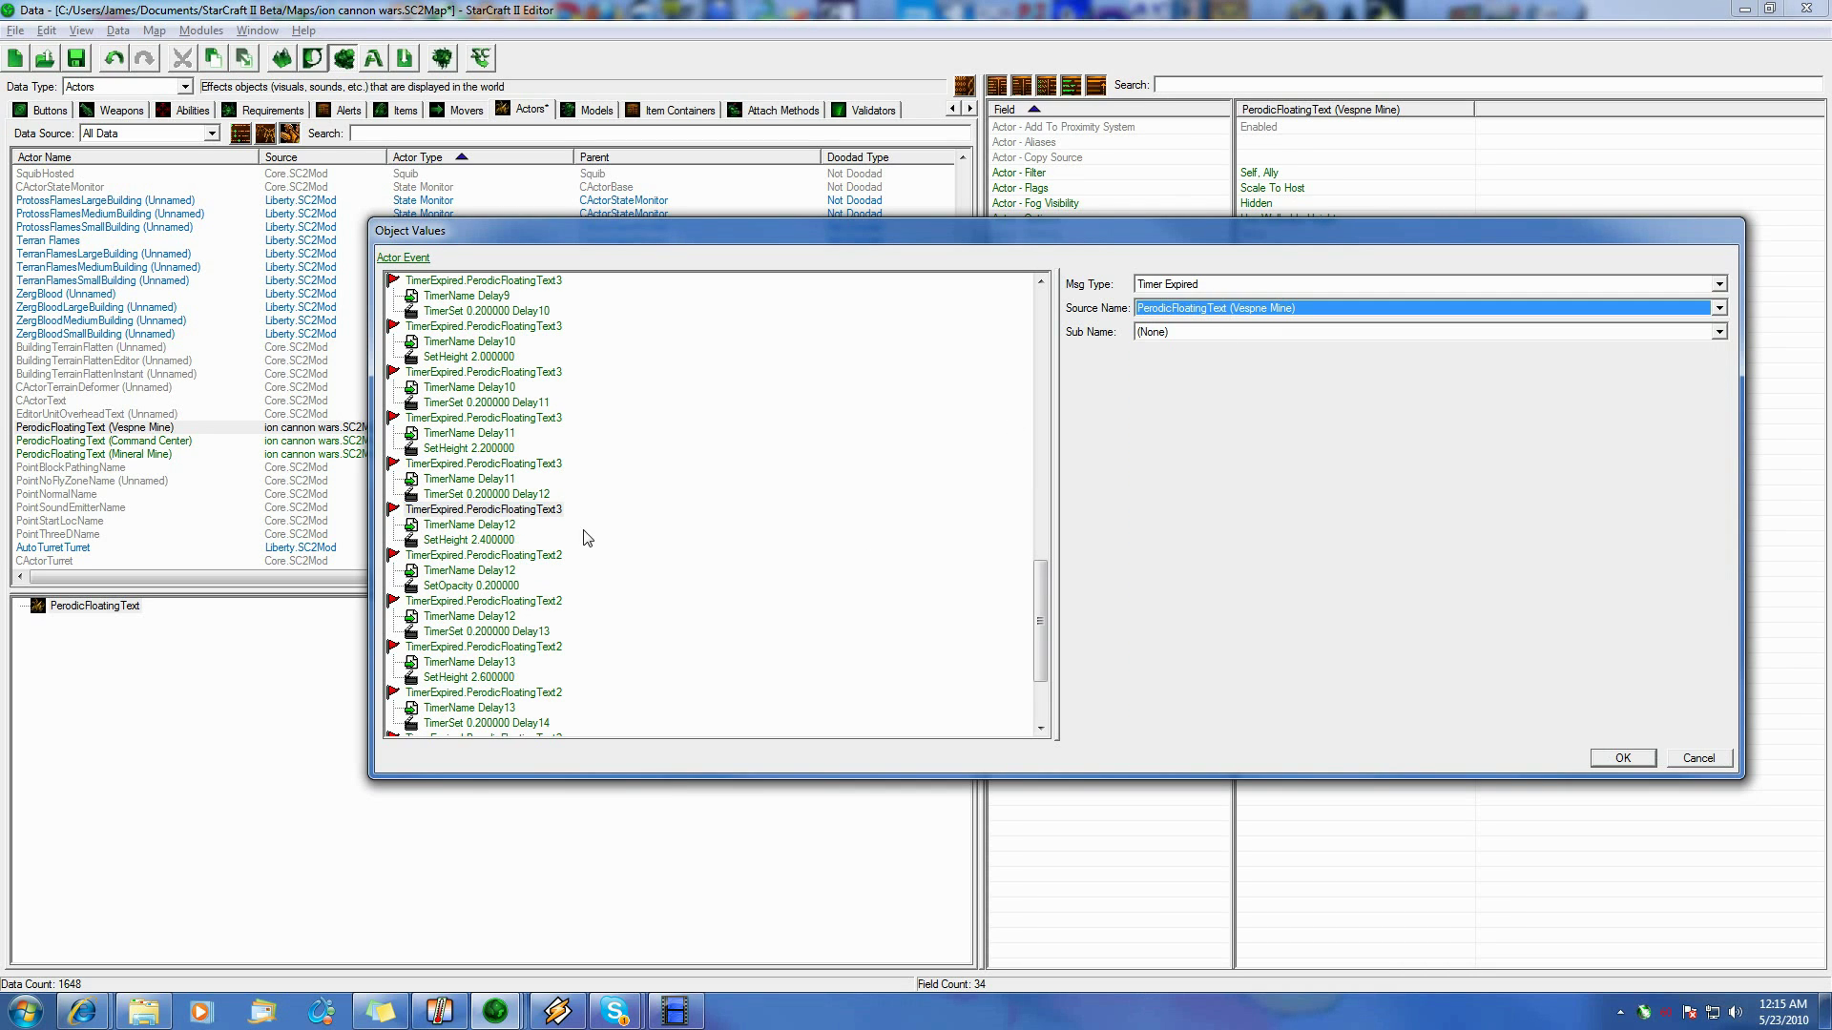
pyautogui.click(558, 555)
pyautogui.click(1160, 309)
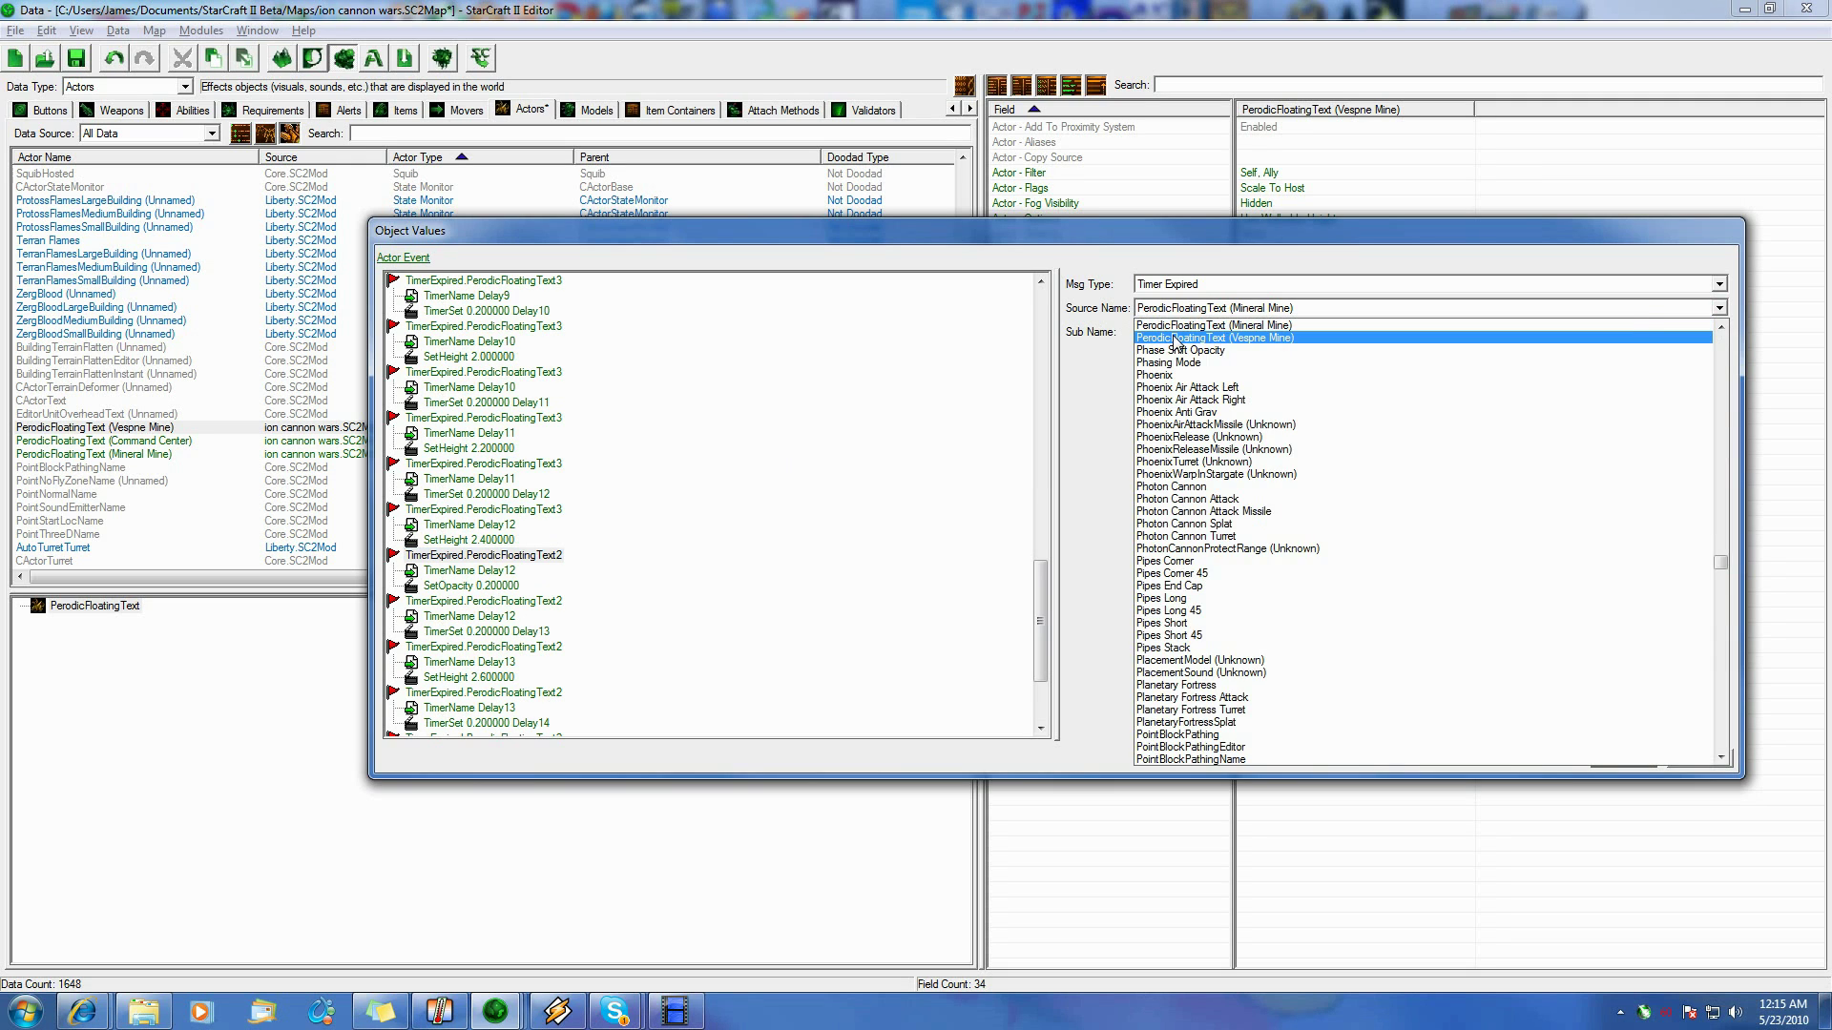
pyautogui.click(1179, 338)
pyautogui.click(563, 603)
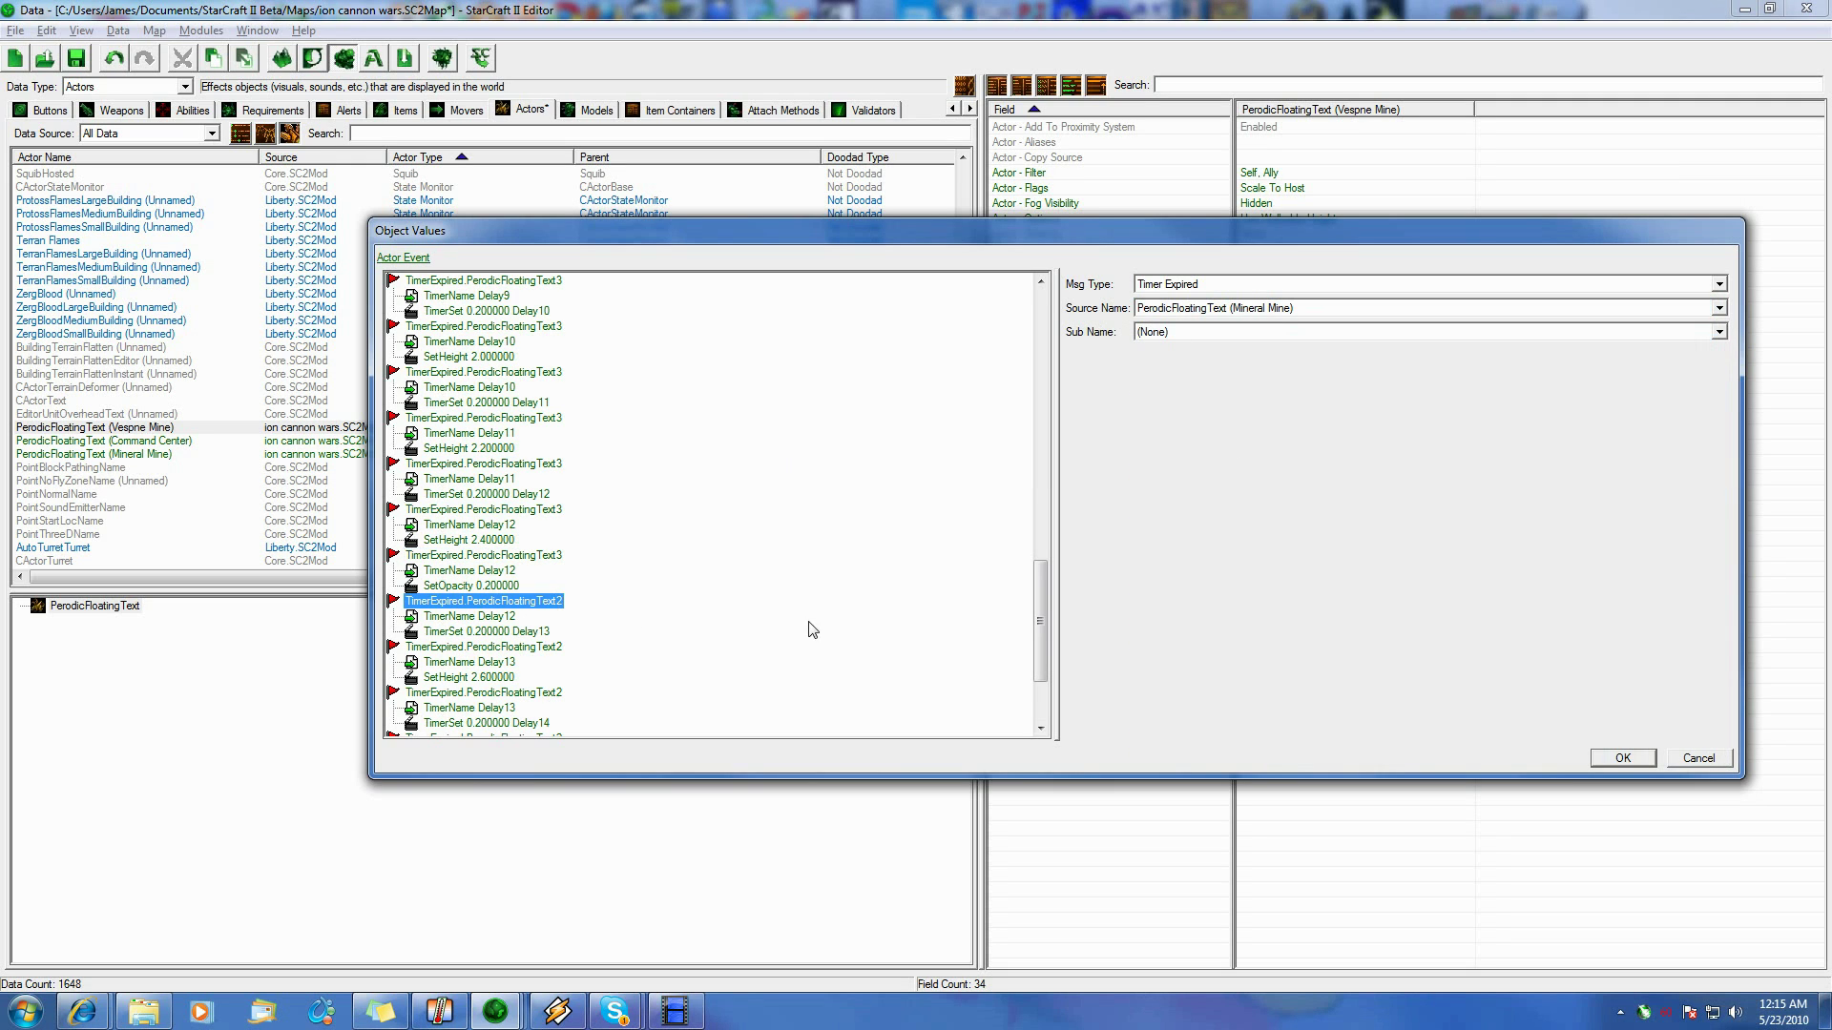
pyautogui.click(1278, 309)
pyautogui.click(1255, 338)
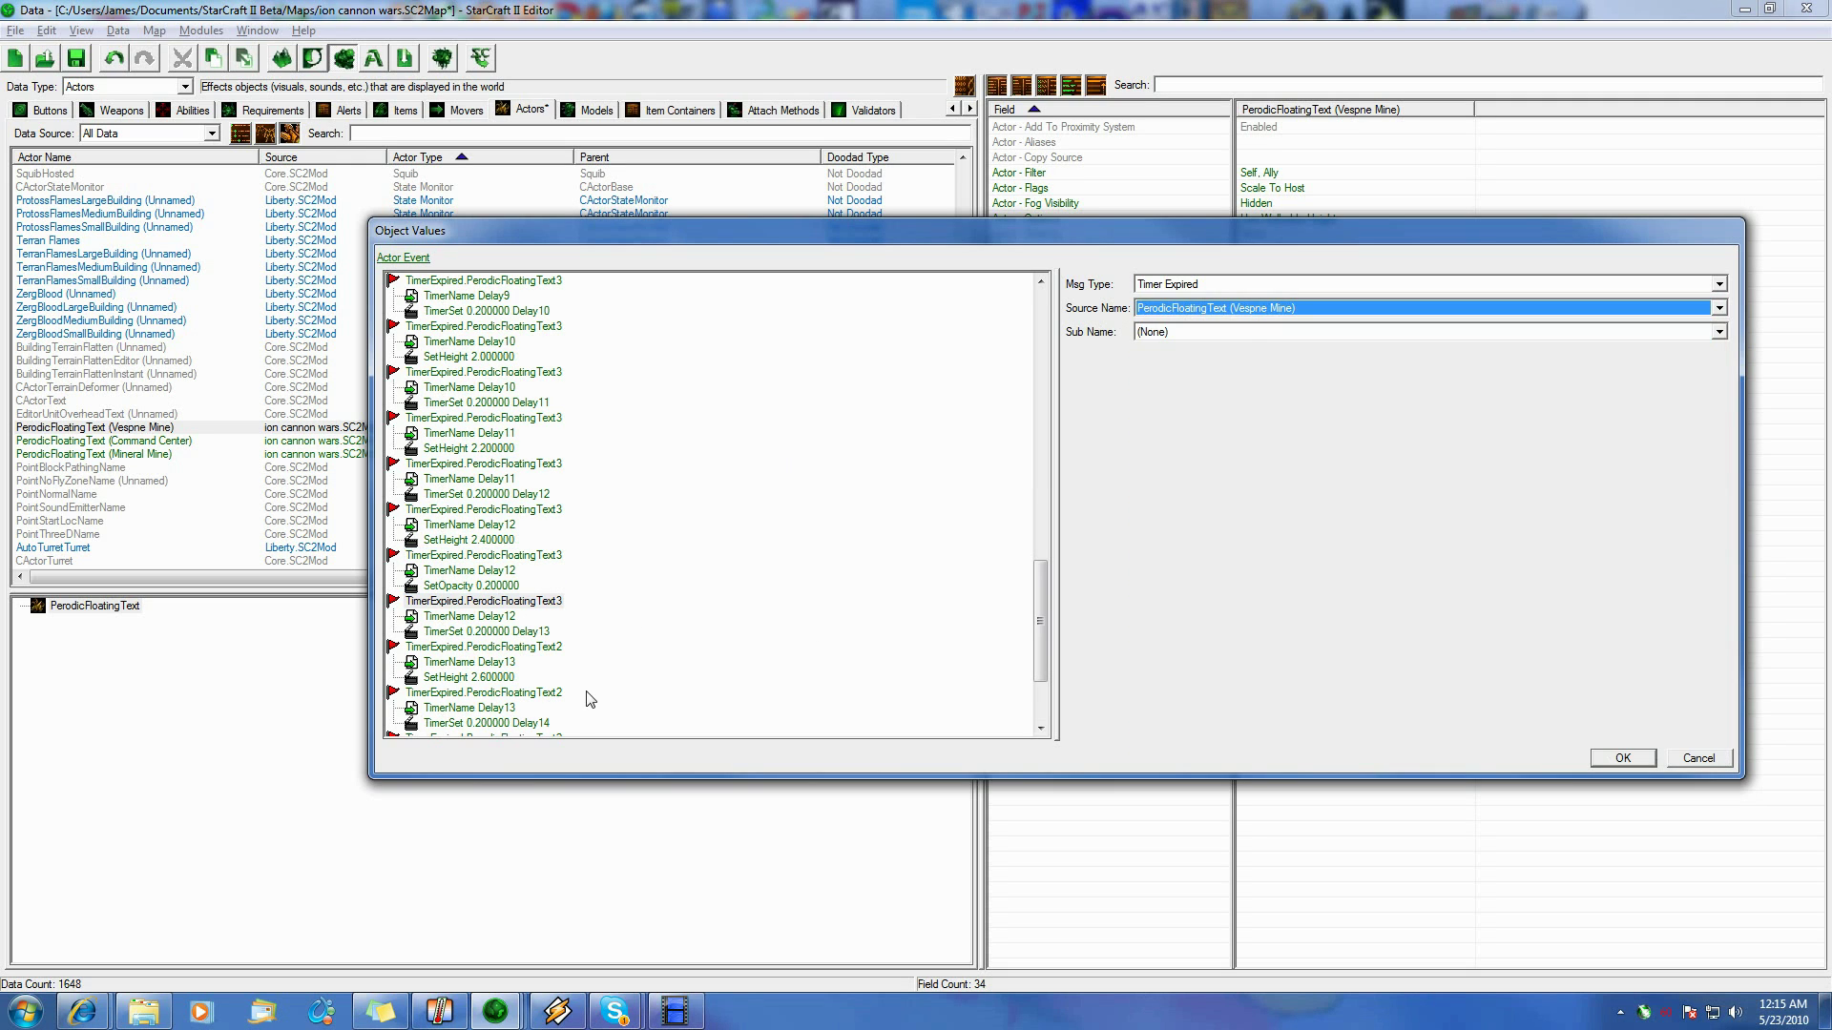
# Set the source of both Delay13 Timer Expired events to PerodicFloatingText (Vespne Mine)
pyautogui.click(537, 649)
pyautogui.click(1264, 308)
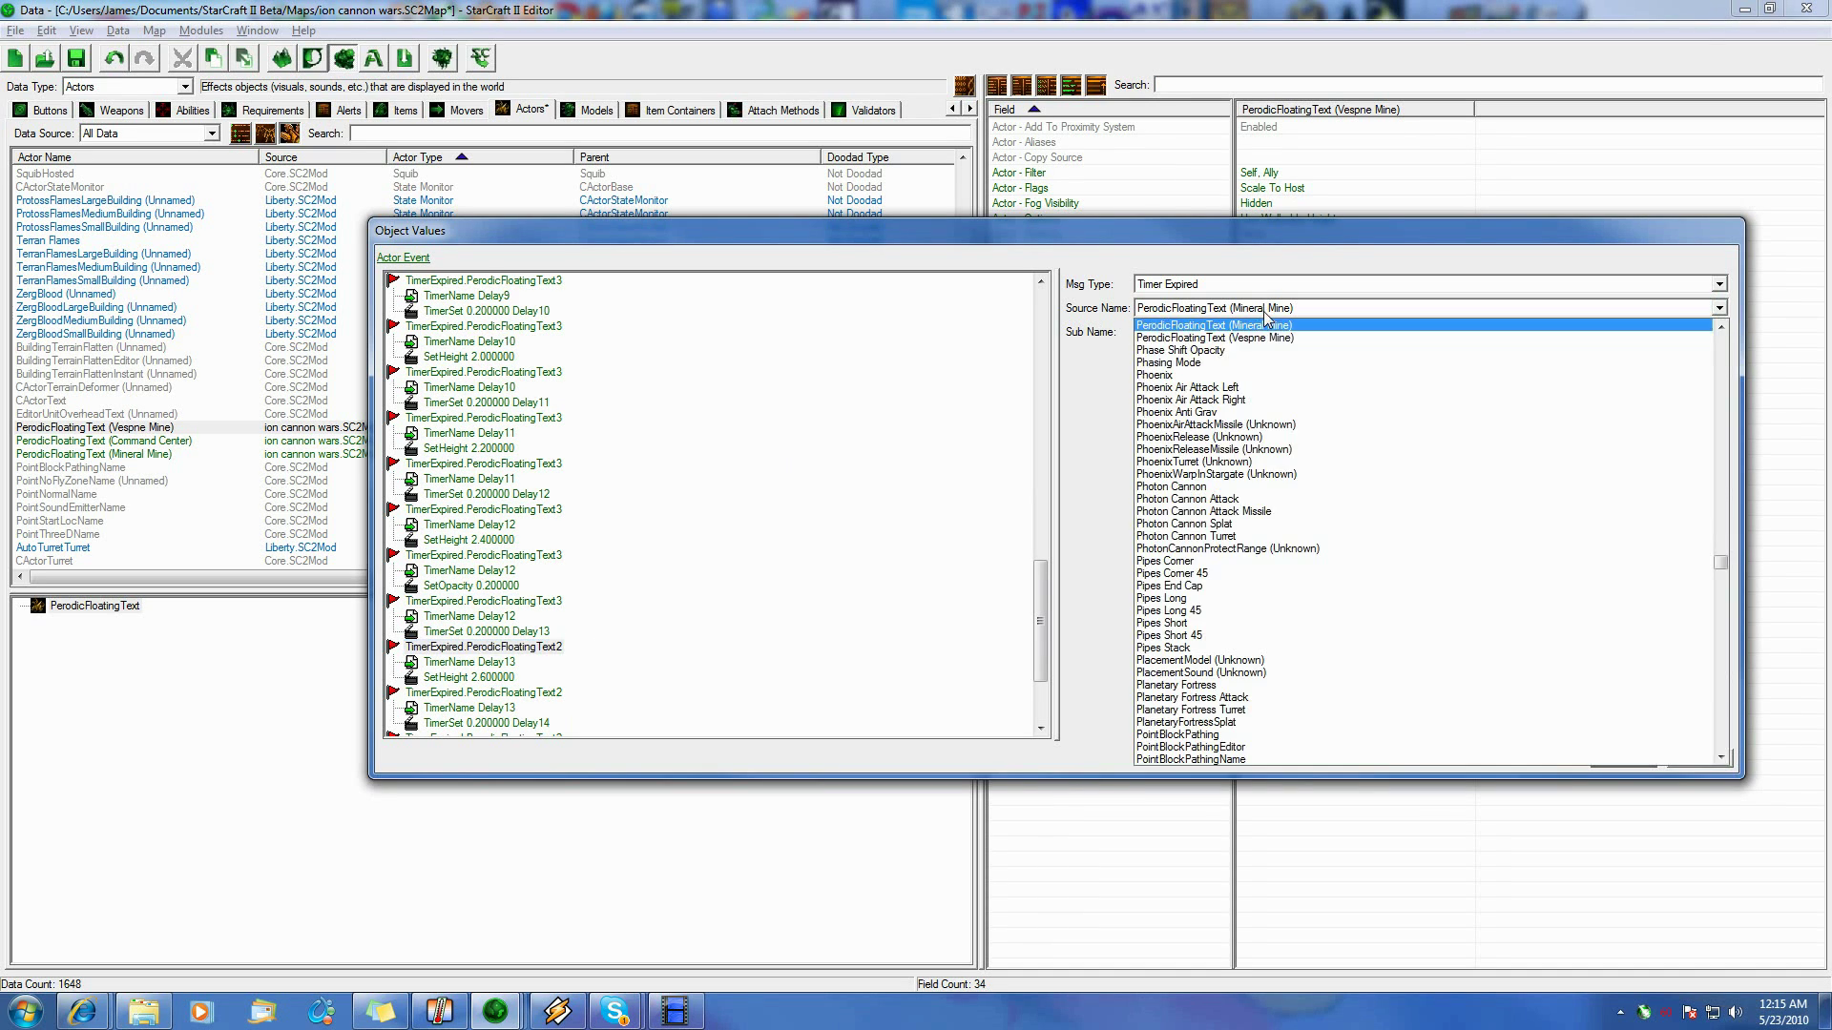
pyautogui.click(1255, 338)
pyautogui.click(523, 697)
pyautogui.scroll(-3, 590, 653)
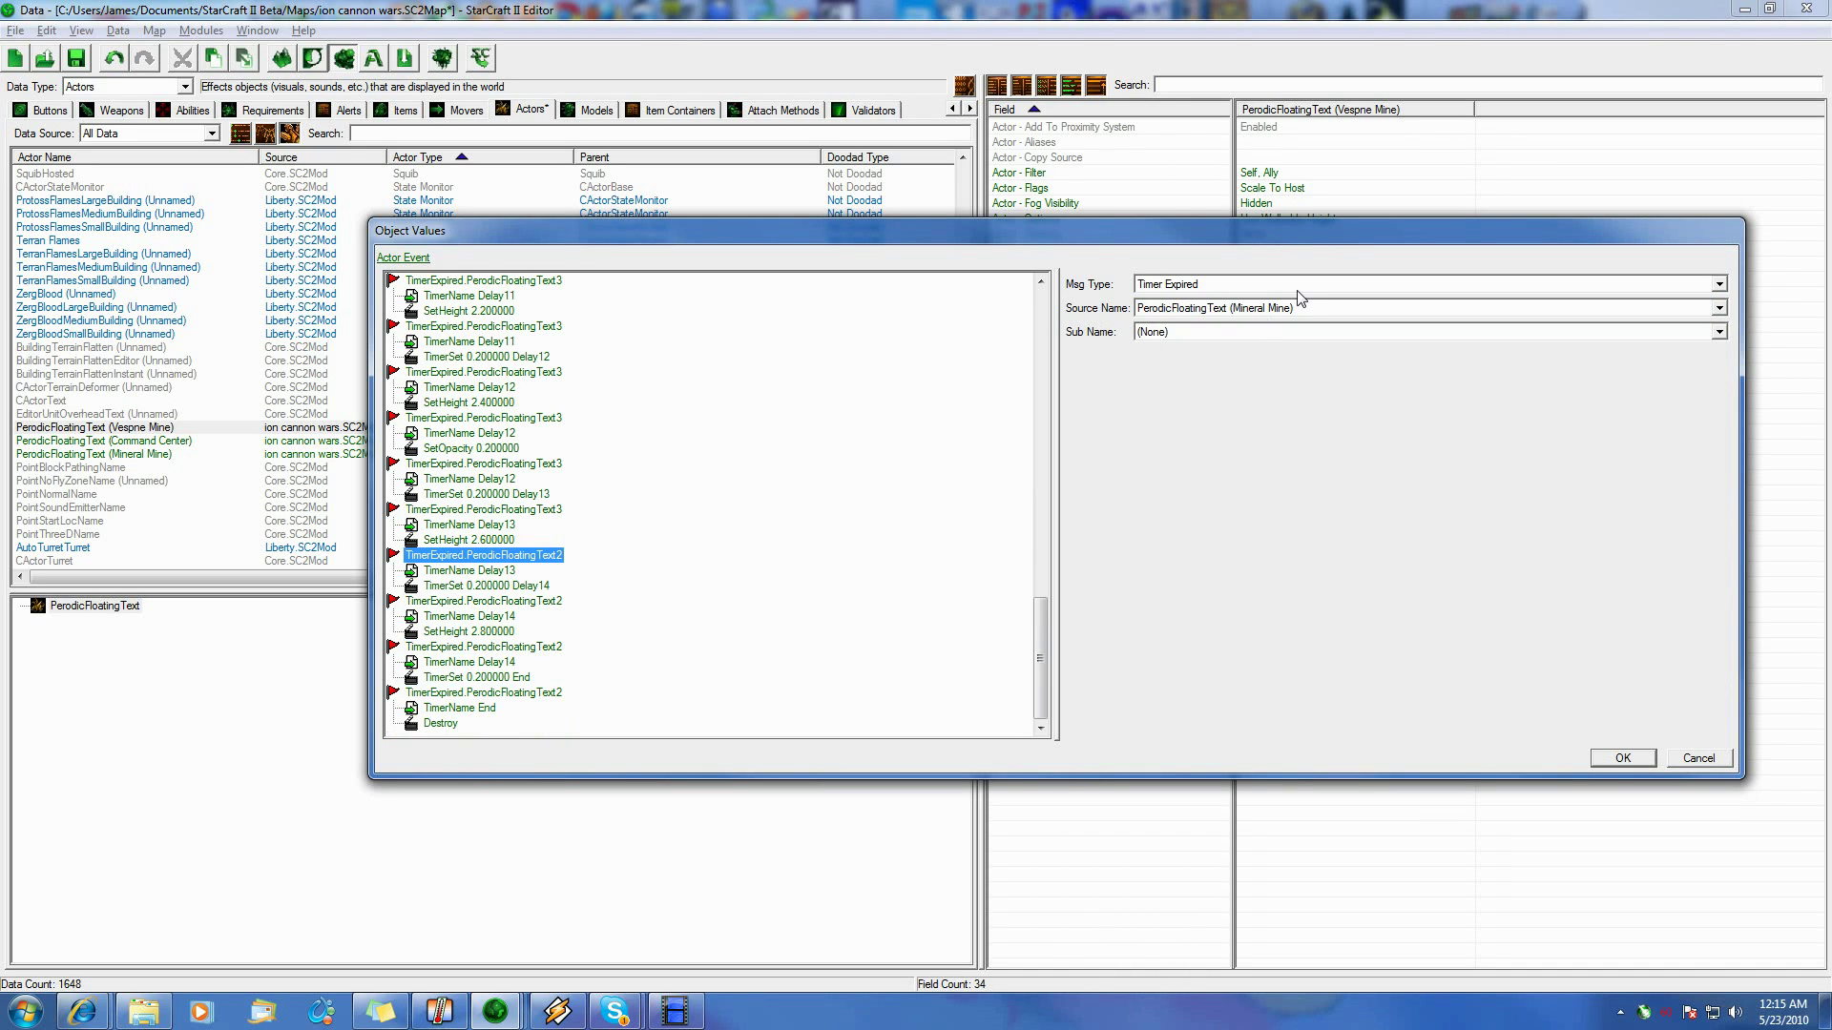
pyautogui.click(1272, 308)
pyautogui.click(756, 621)
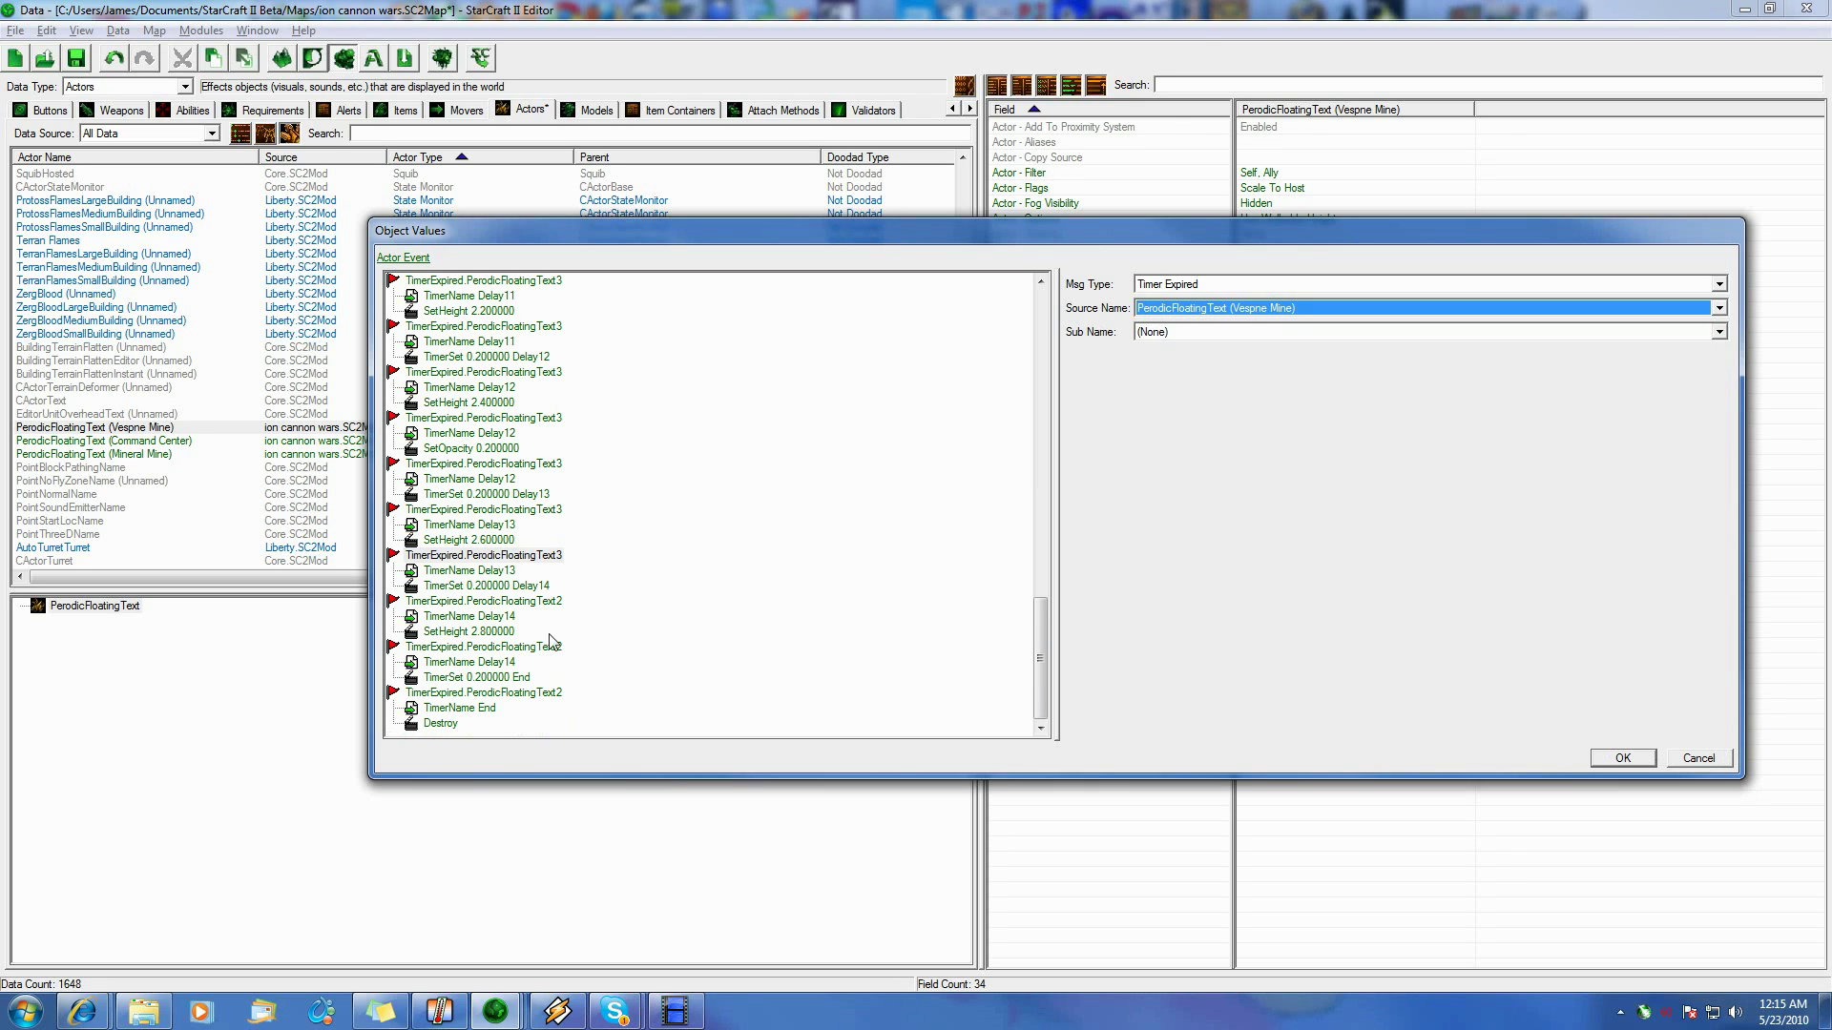
# Set the source of both Delay14 Timer Expired events to PerodicFloatingText (Vespne Mine)
pyautogui.click(559, 603)
pyautogui.click(1292, 308)
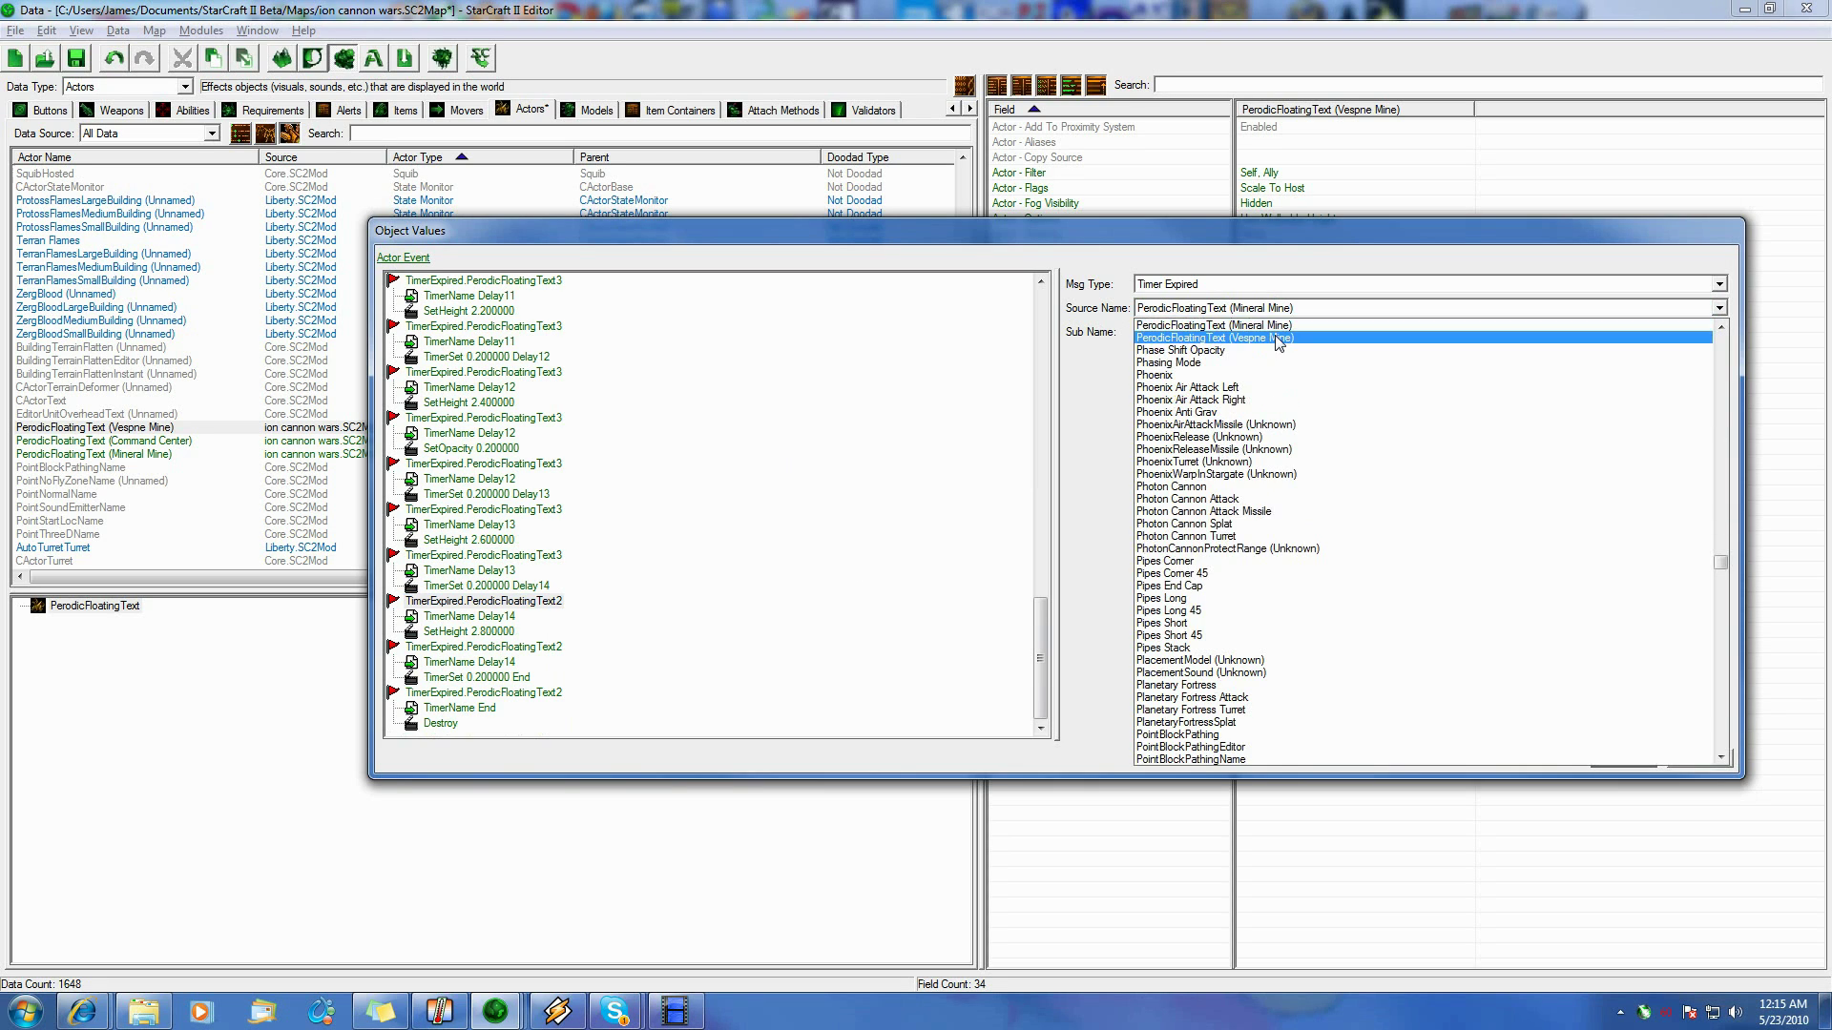
pyautogui.click(1272, 339)
pyautogui.click(515, 647)
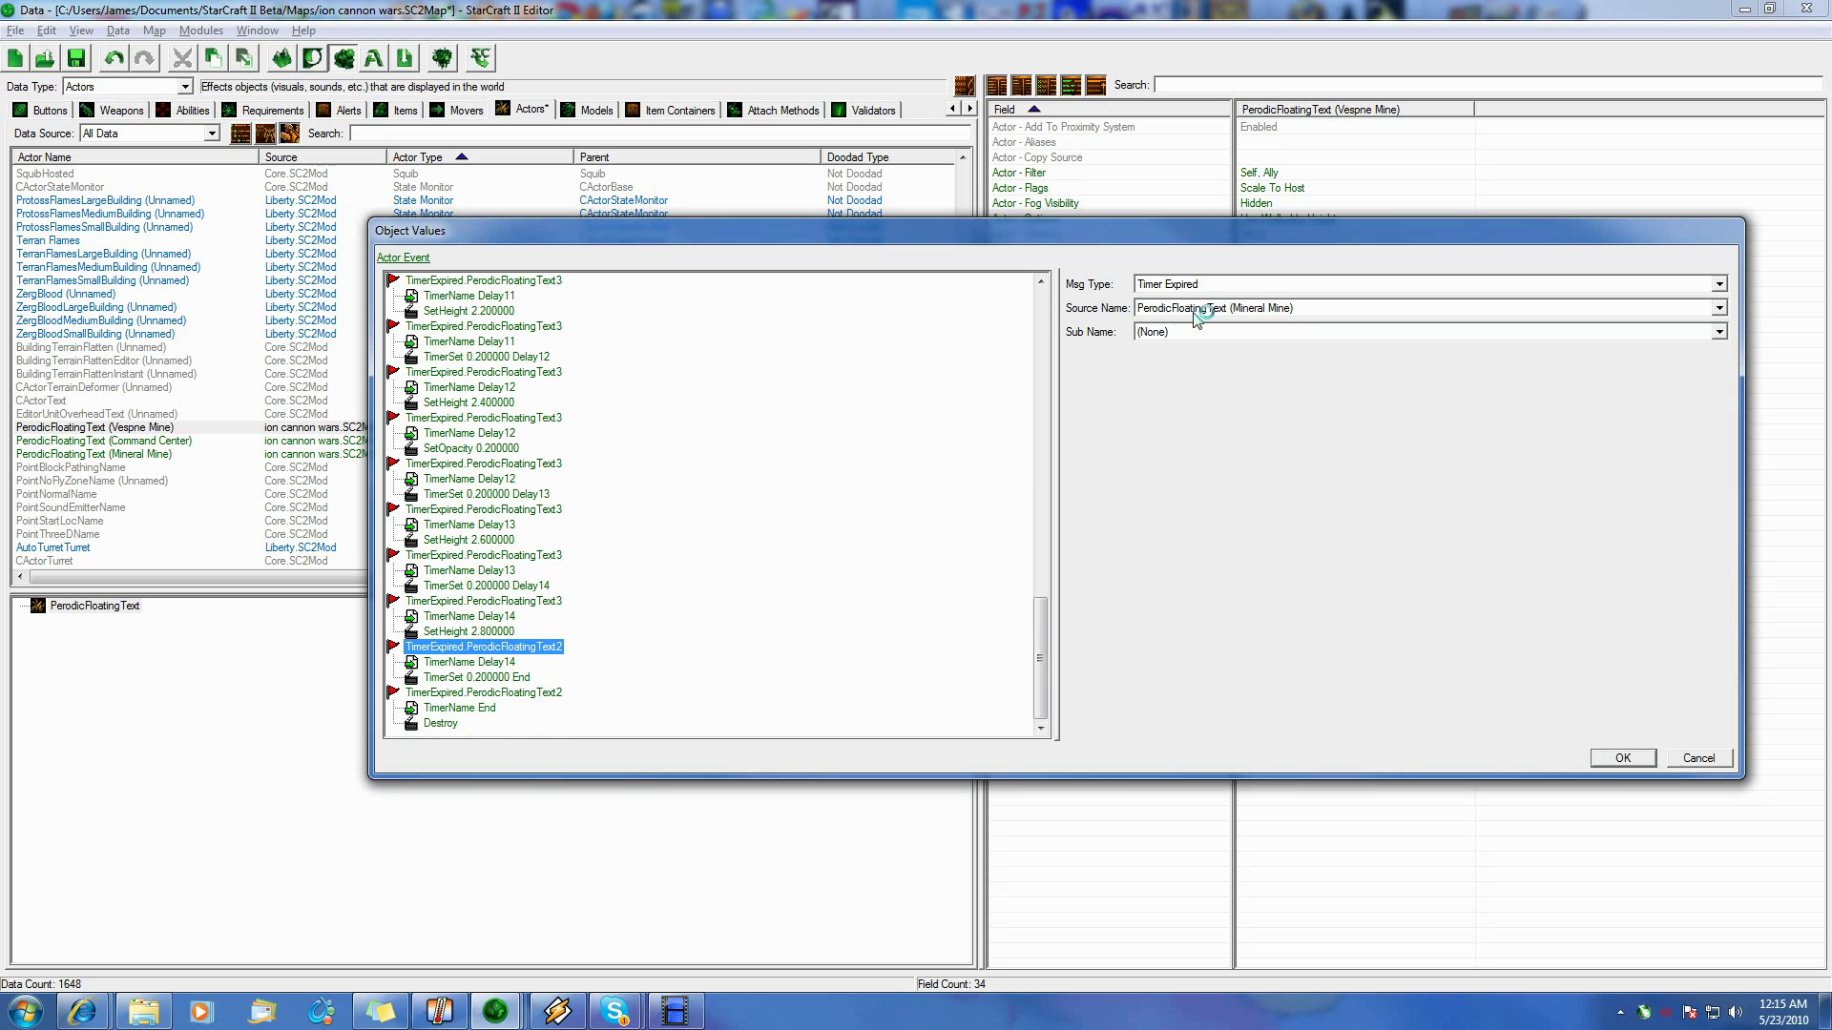
pyautogui.click(1292, 308)
pyautogui.click(1272, 339)
# Set the source of the End Timer Expired event to PerodicFloatingText (Vespne Mine) and accept the event changes
pyautogui.click(549, 696)
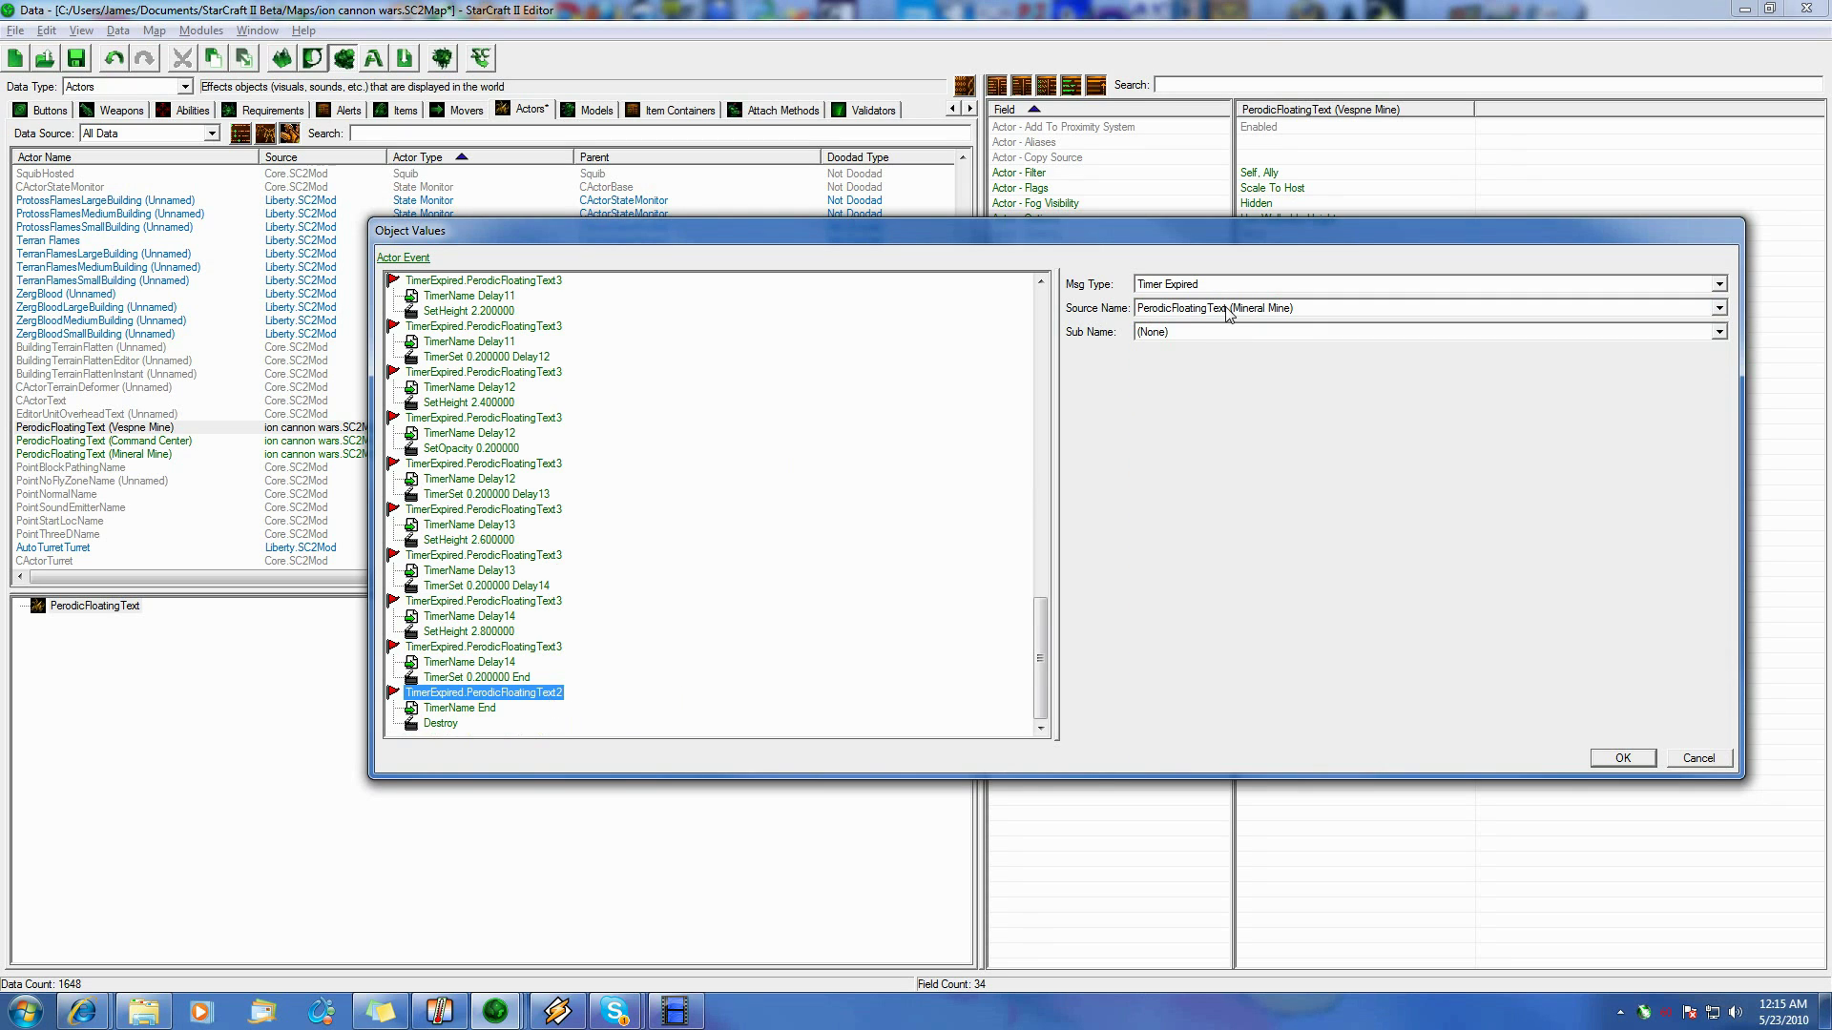
pyautogui.click(1231, 308)
pyautogui.click(1237, 340)
pyautogui.click(544, 691)
pyautogui.click(1623, 757)
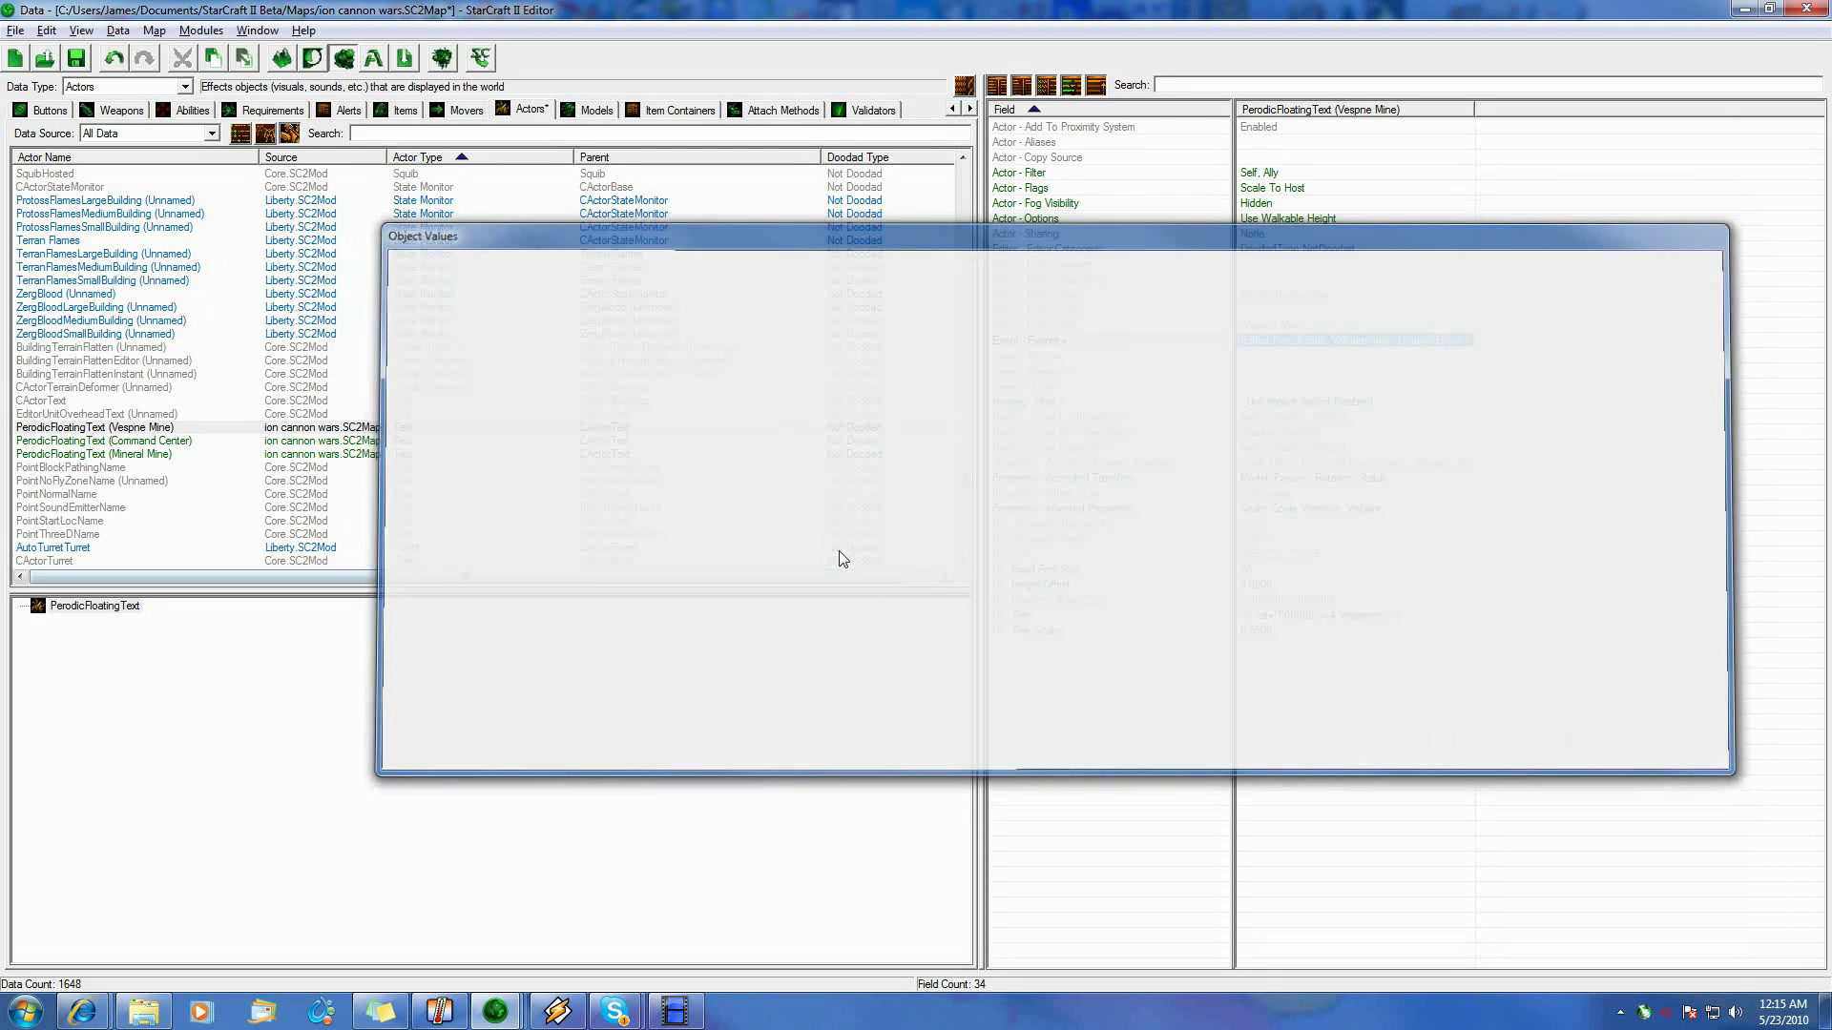
# Save the map and launch it as a test game in StarCraft II
pyautogui.click(76, 59)
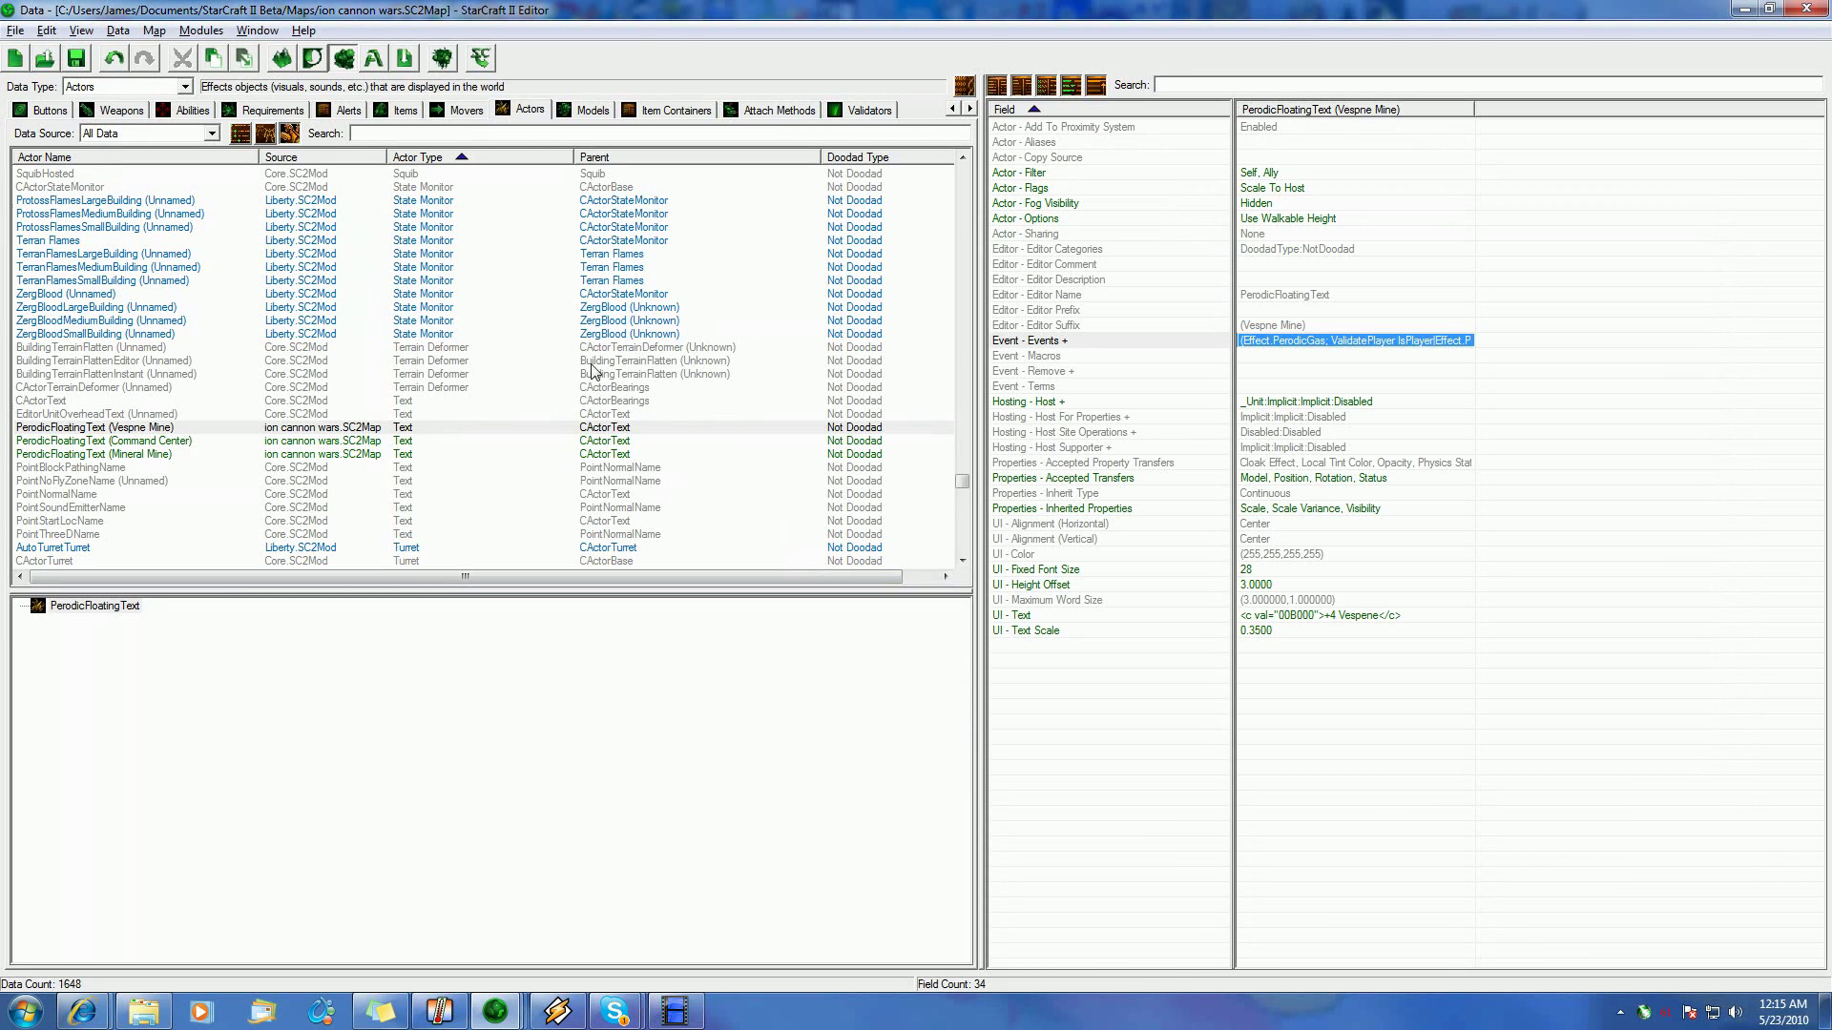
pyautogui.click(482, 57)
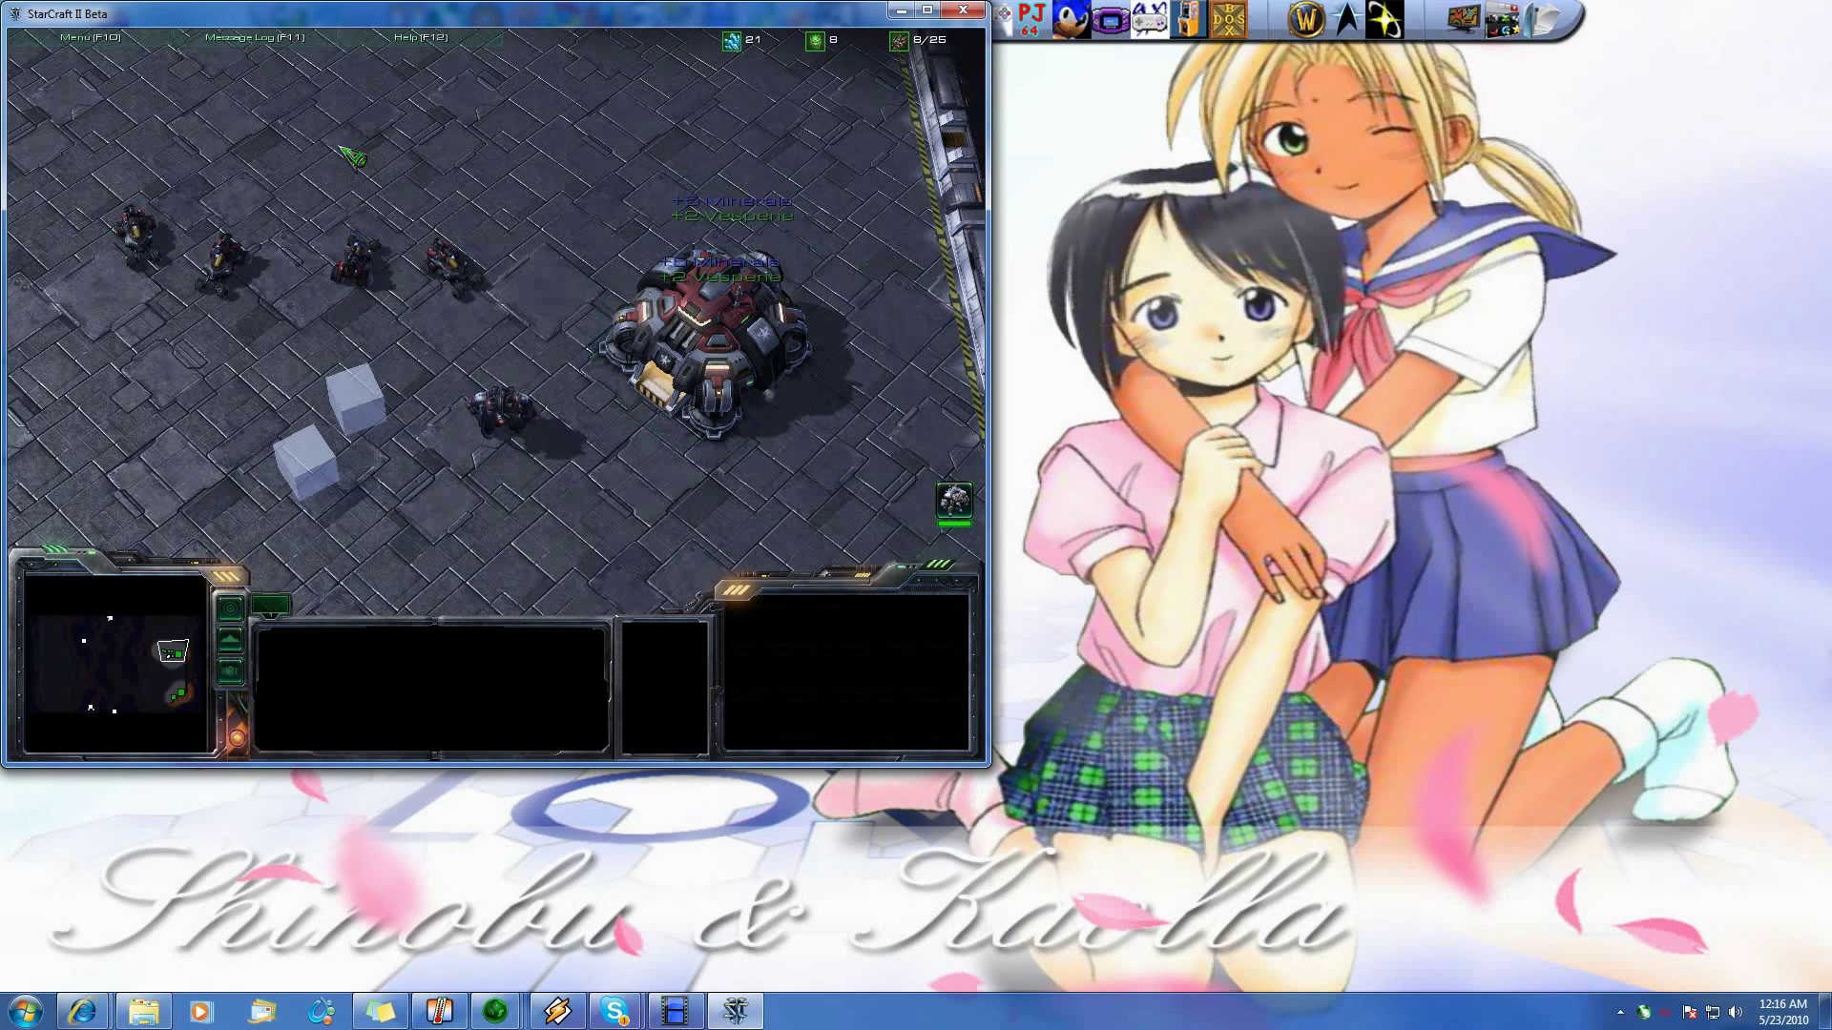
pyautogui.click(130, 42)
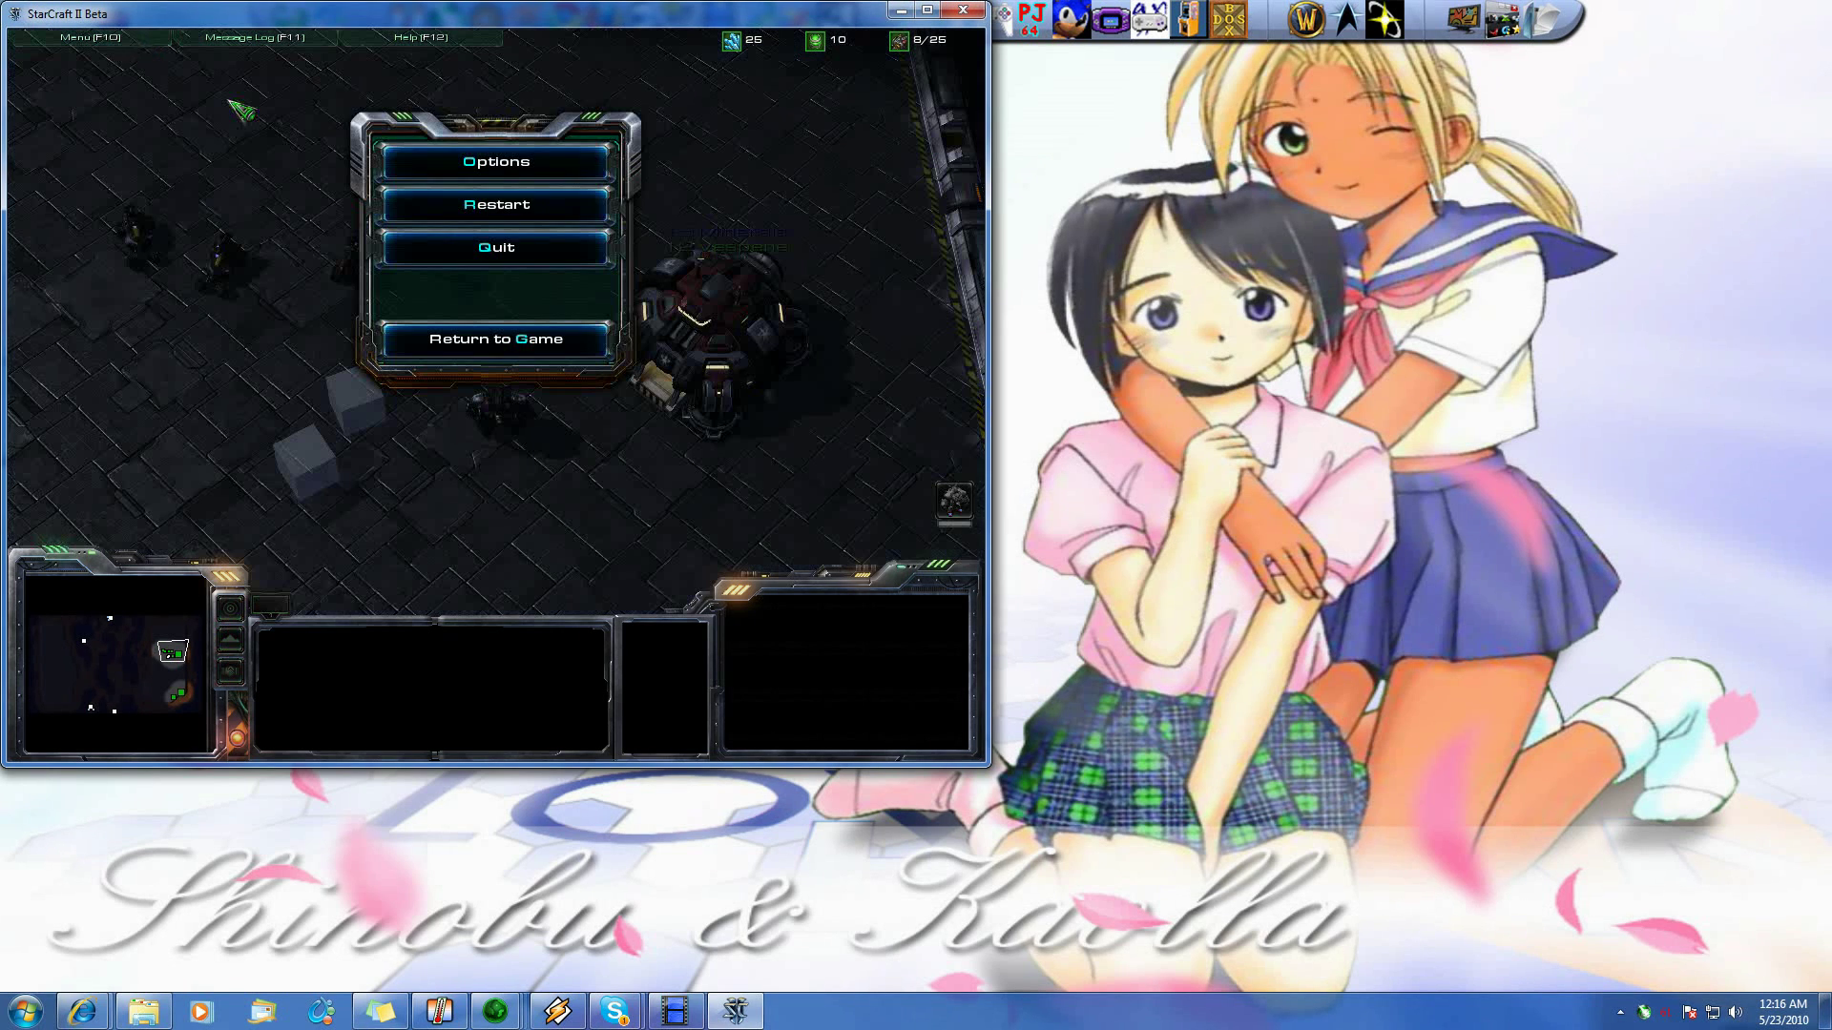
pyautogui.click(504, 176)
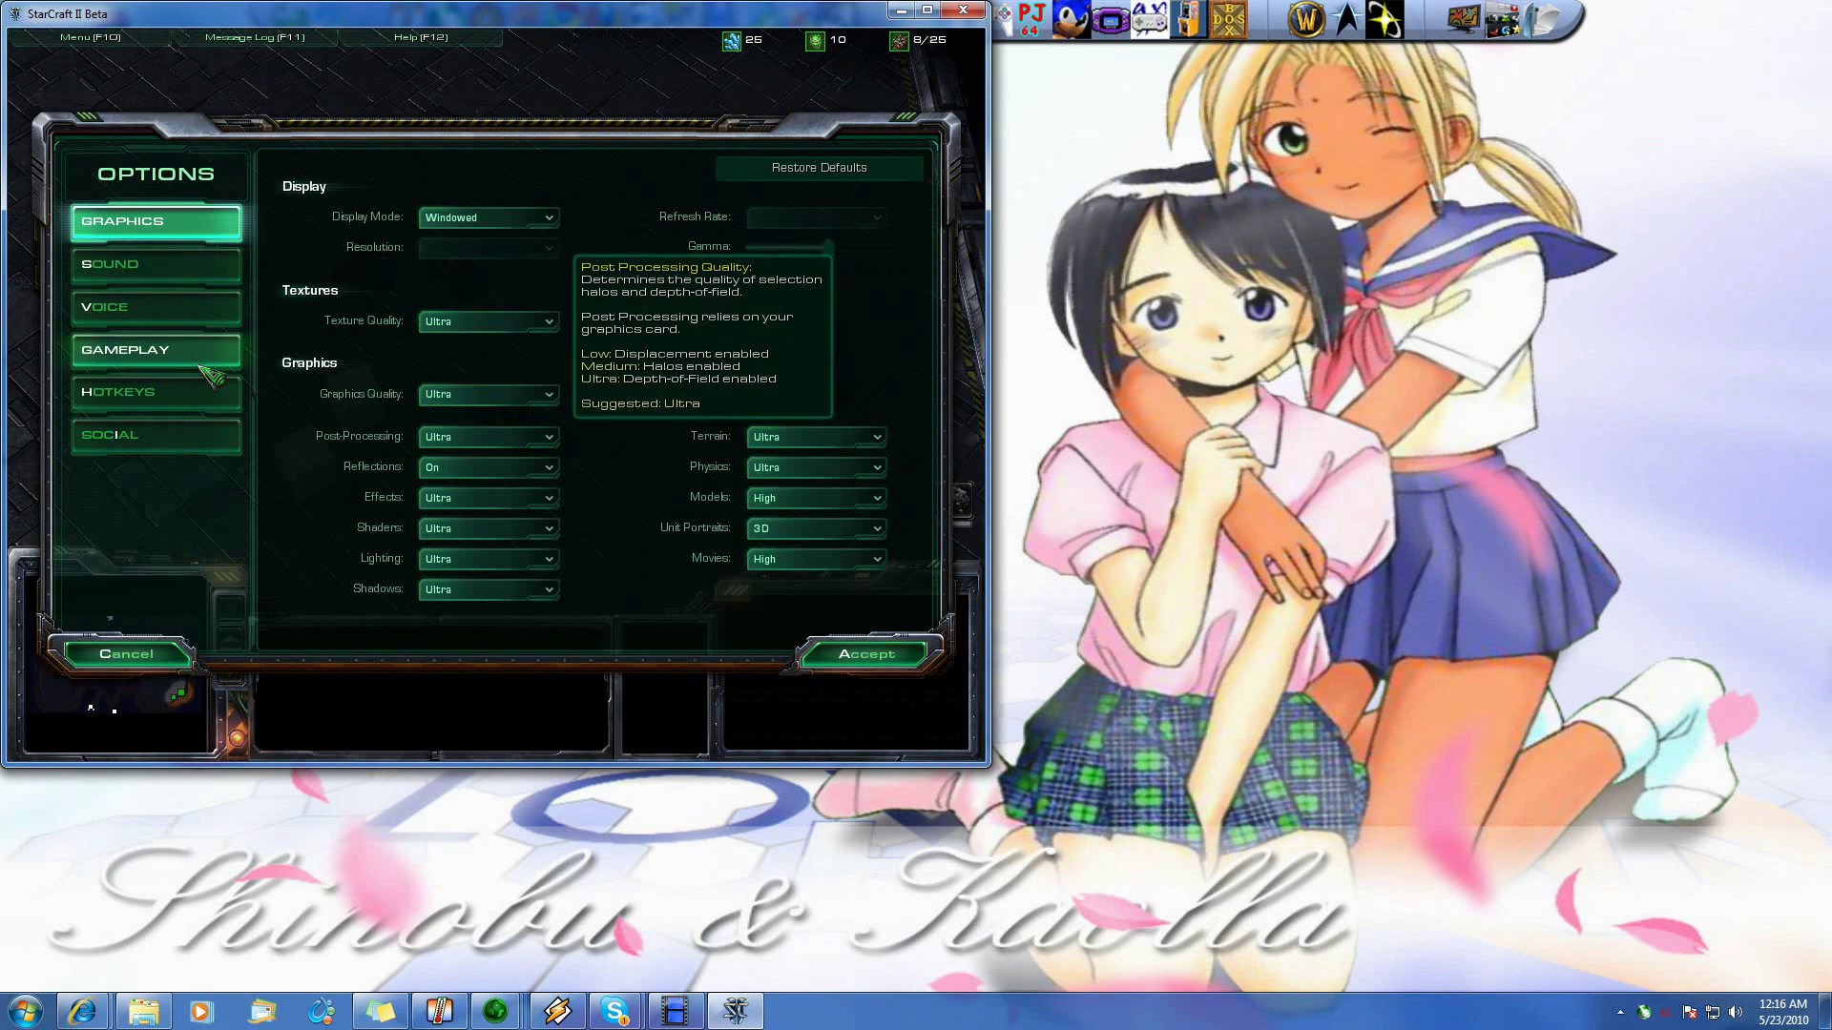
pyautogui.click(155, 264)
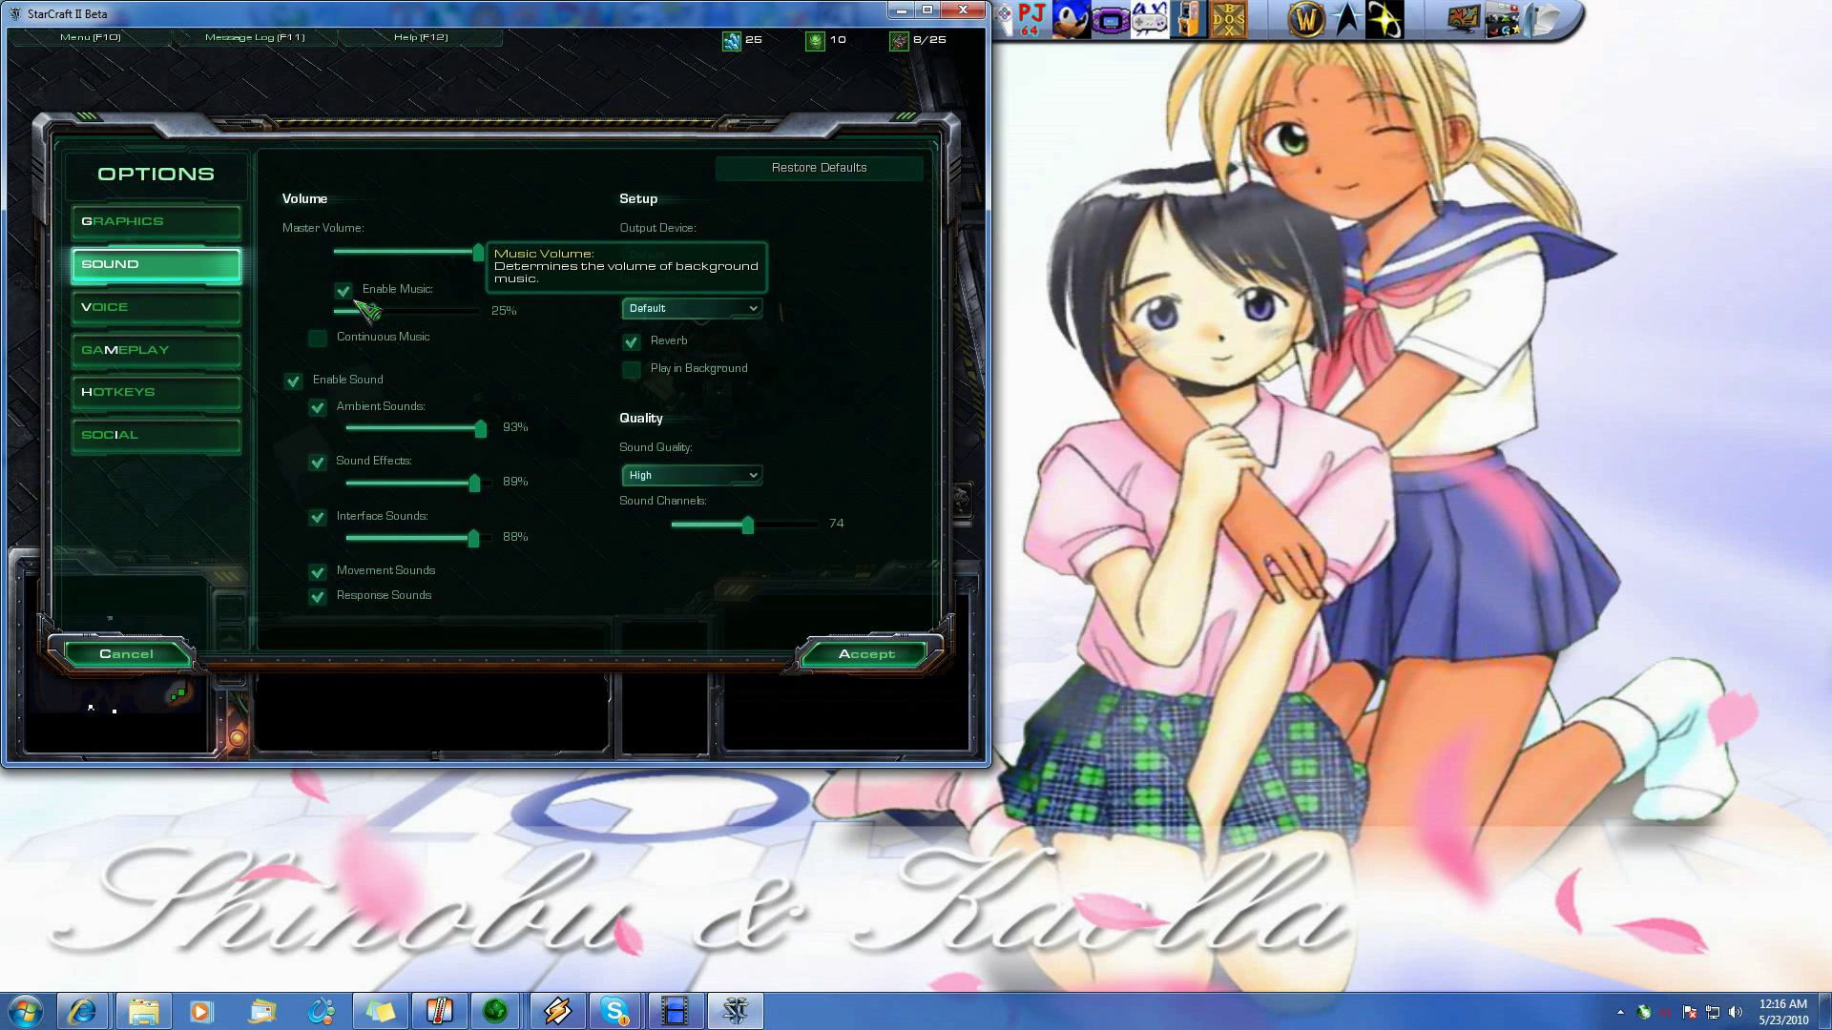
pyautogui.press('Escape')
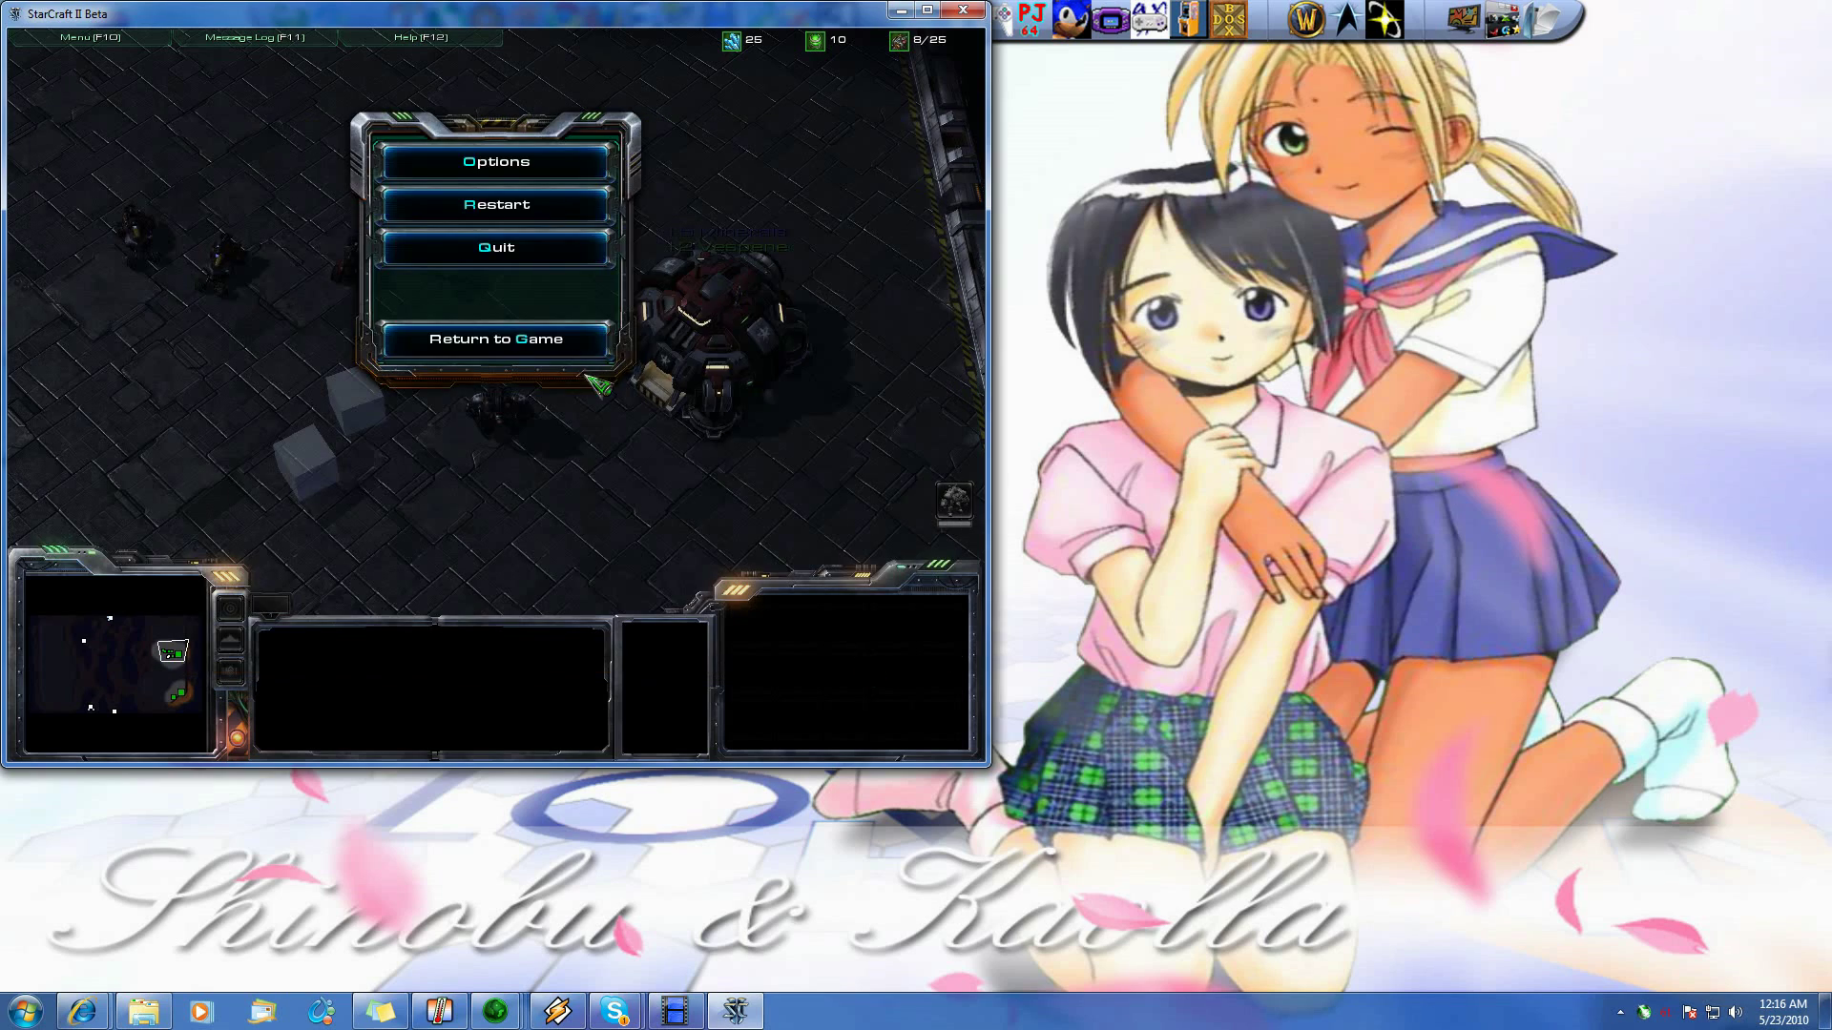
pyautogui.press('Escape')
# Look over the base, the northern Mineral Mine and the far western side of the map
pyautogui.press('Up')
pyautogui.press('Right')
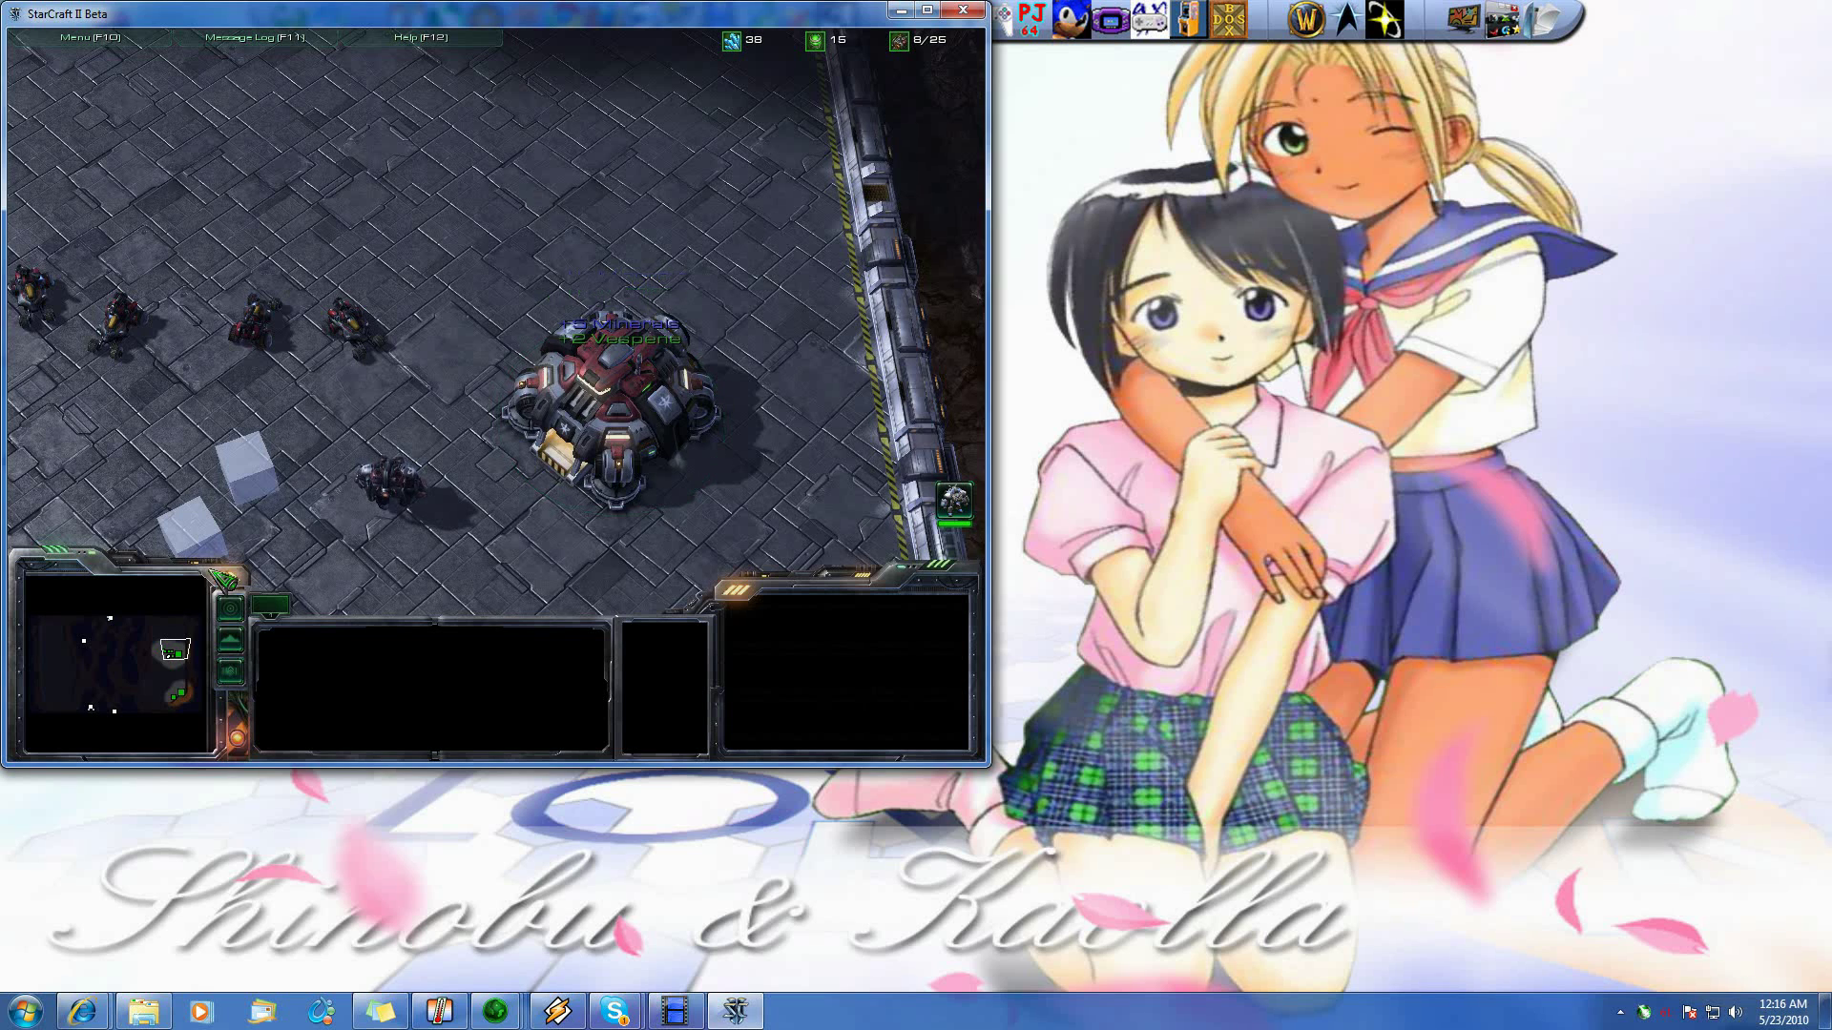
pyautogui.click(115, 618)
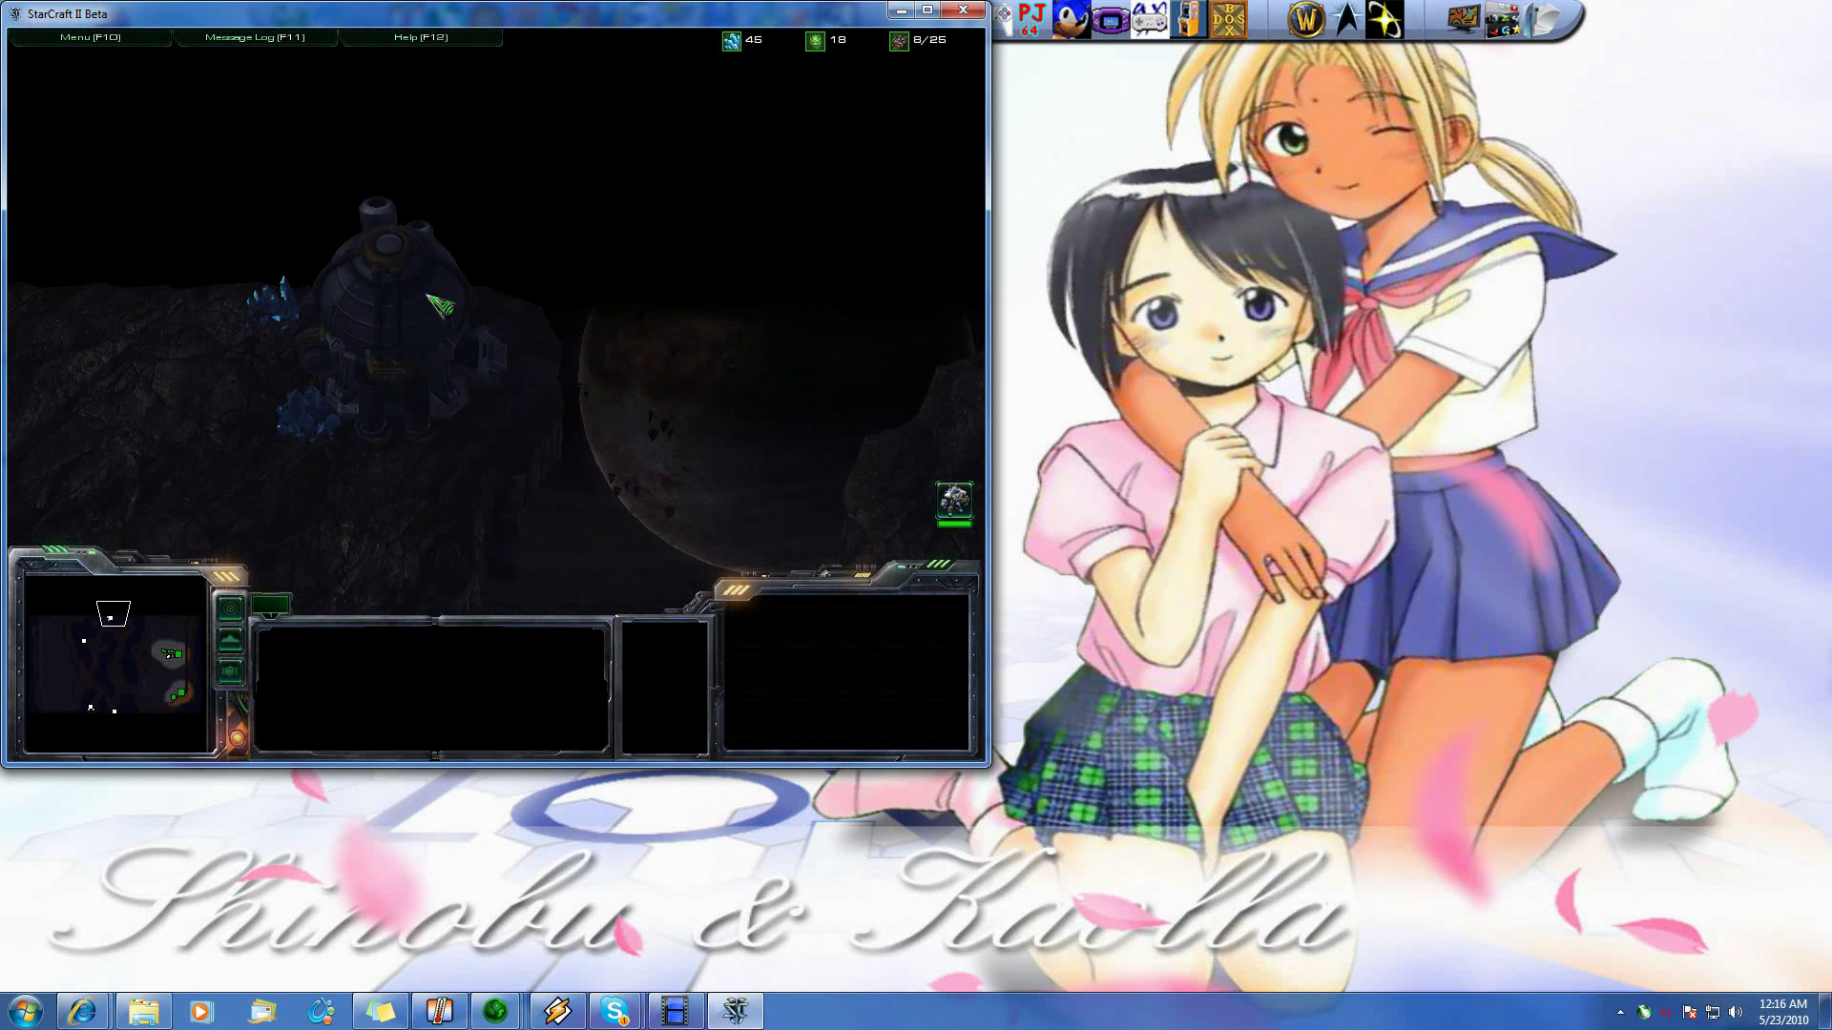
pyautogui.press('Down')
pyautogui.press('Left')
pyautogui.press('Down')
pyautogui.press('Left')
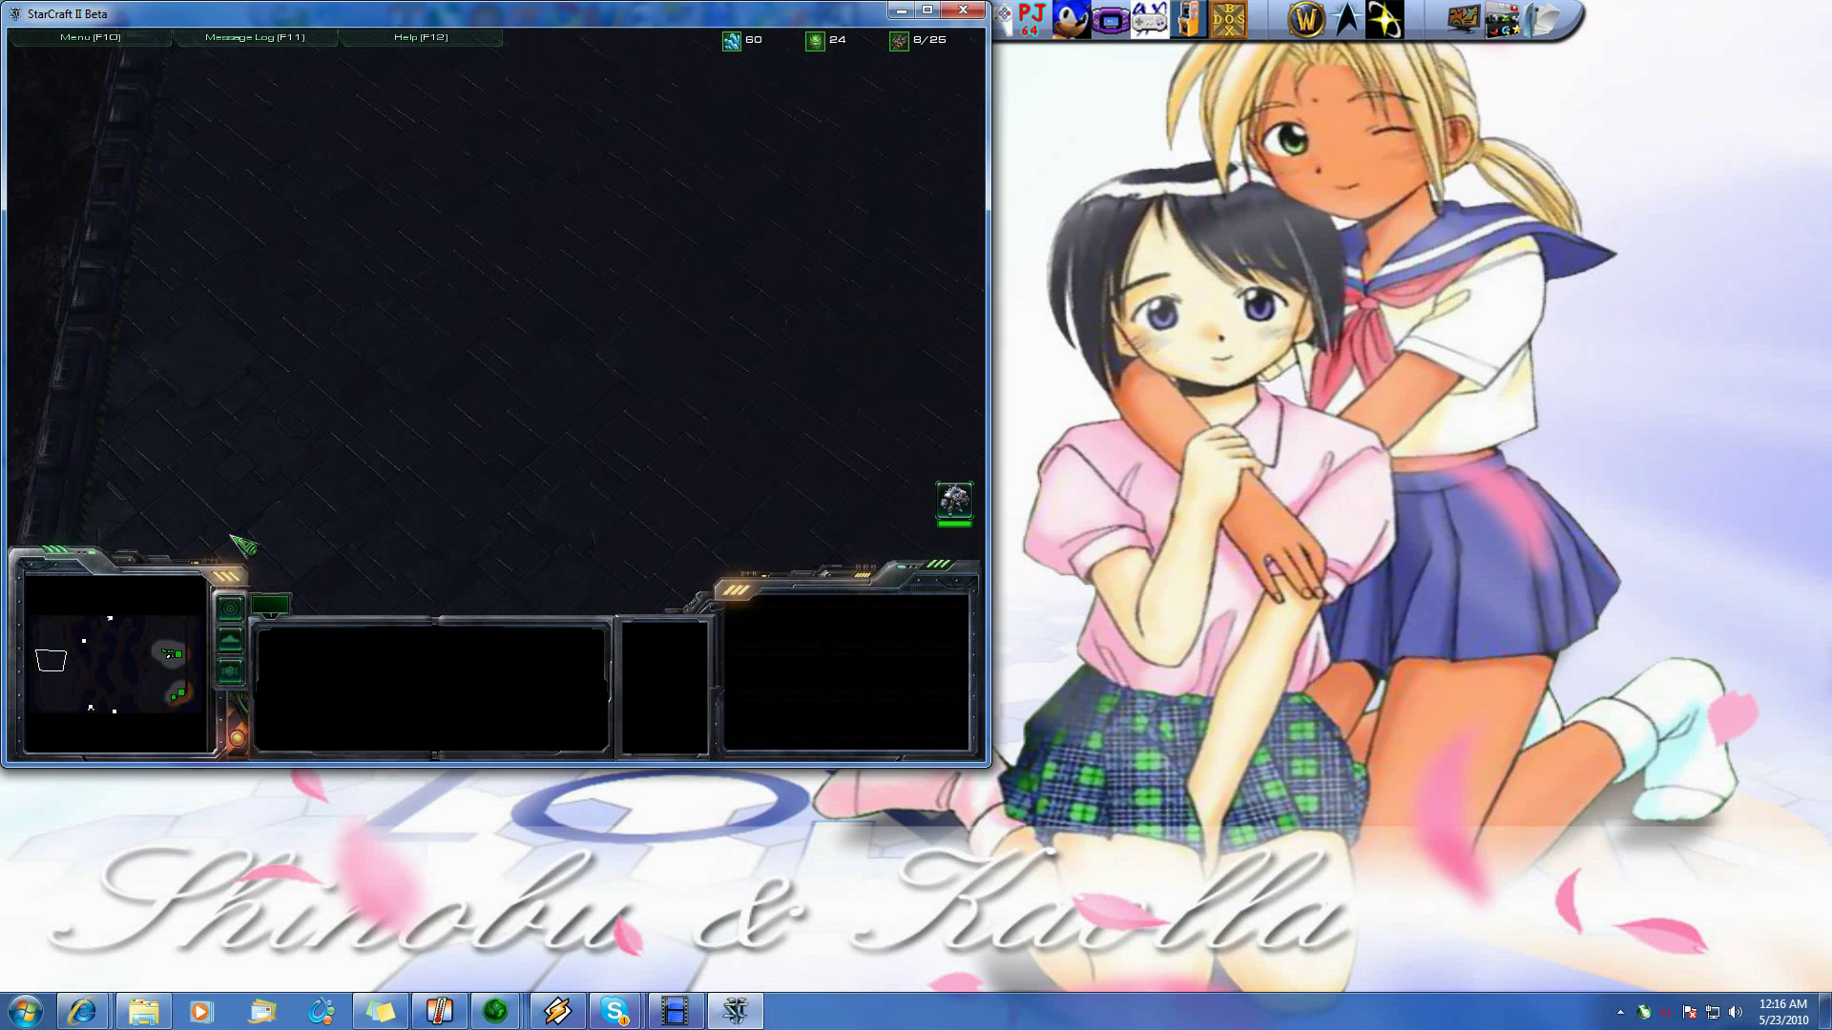
# Select the Command Center and examine its Passive Resources description, floating income text and the vespene counter
pyautogui.click(173, 654)
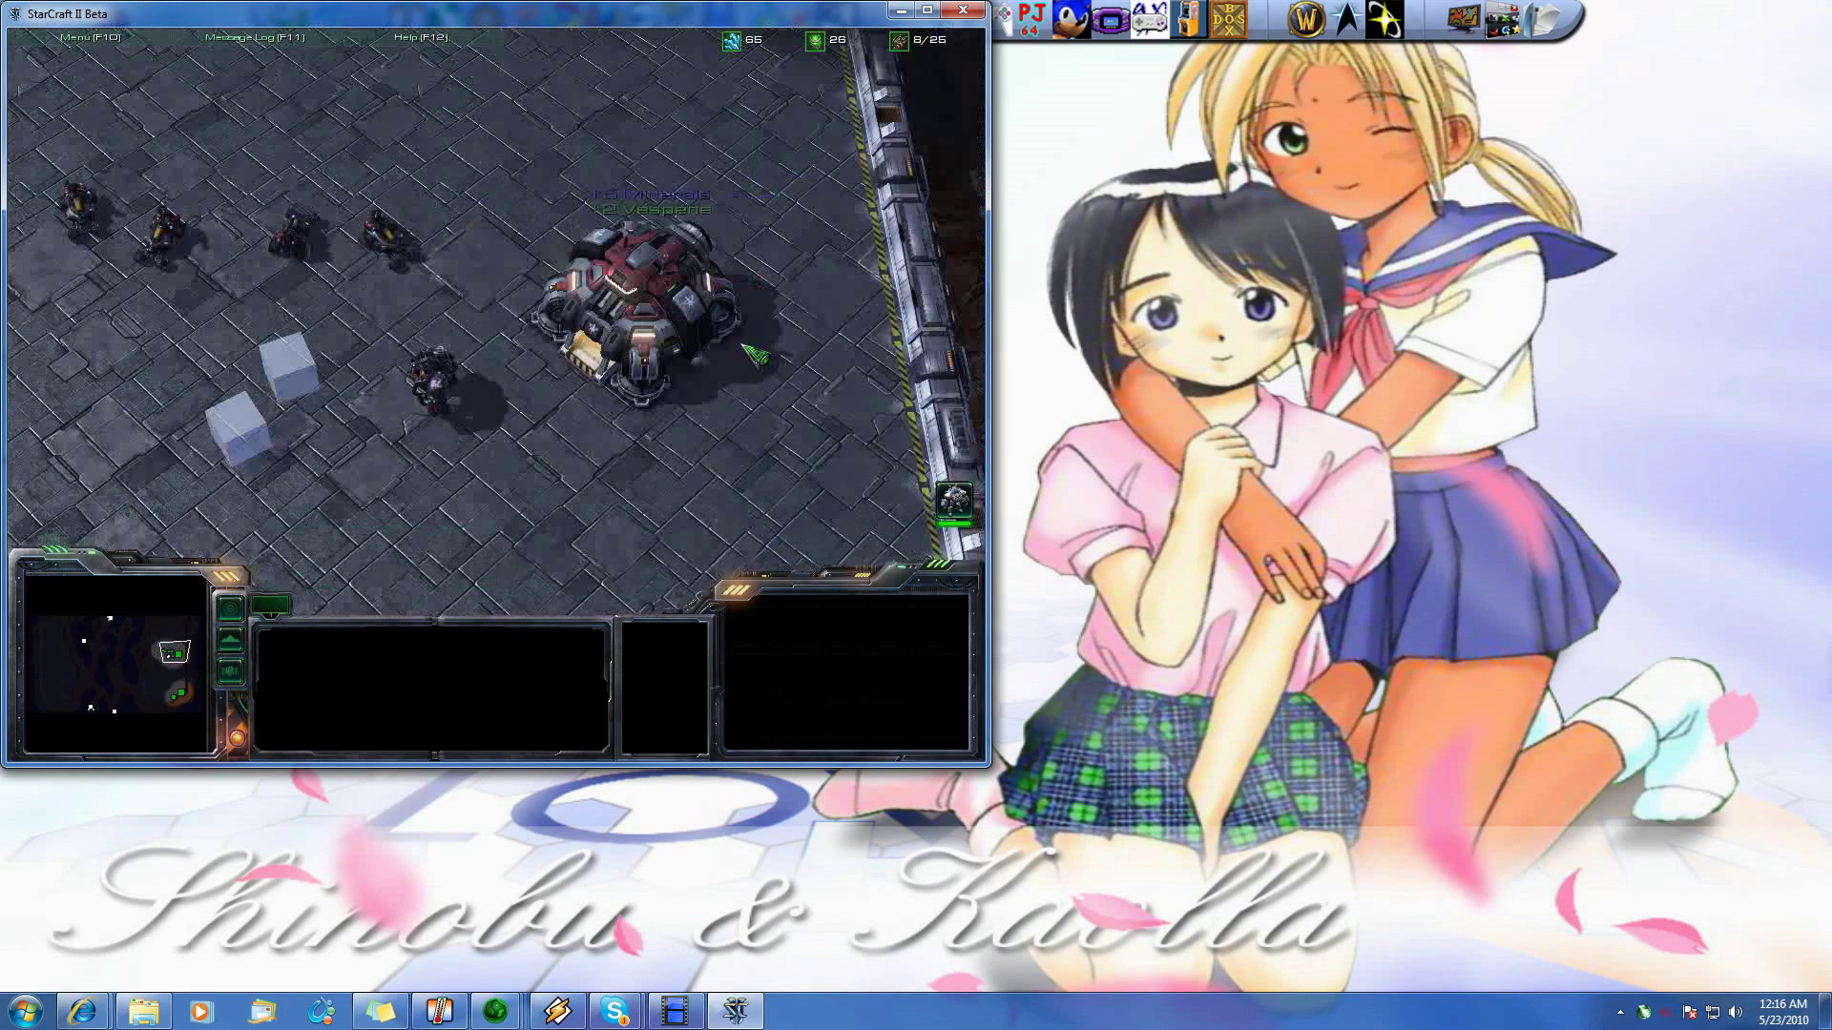
pyautogui.click(735, 341)
pyautogui.press('Up')
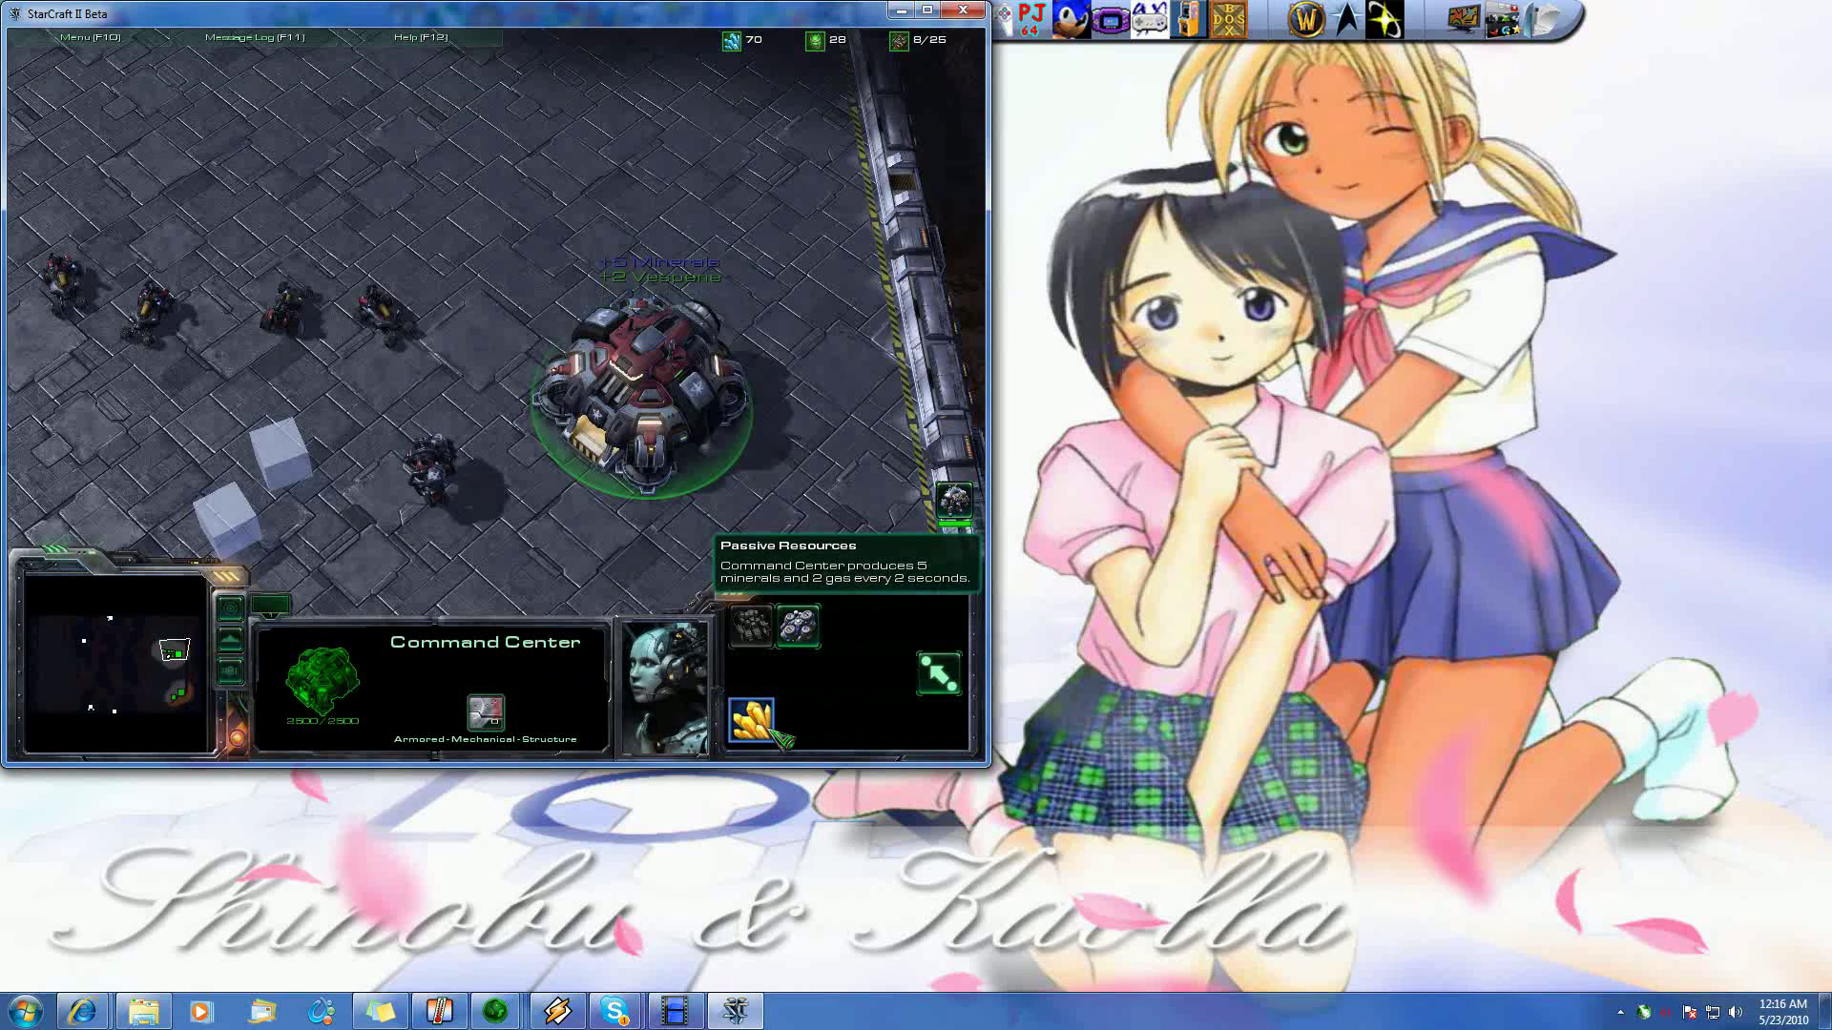
pyautogui.press('Right')
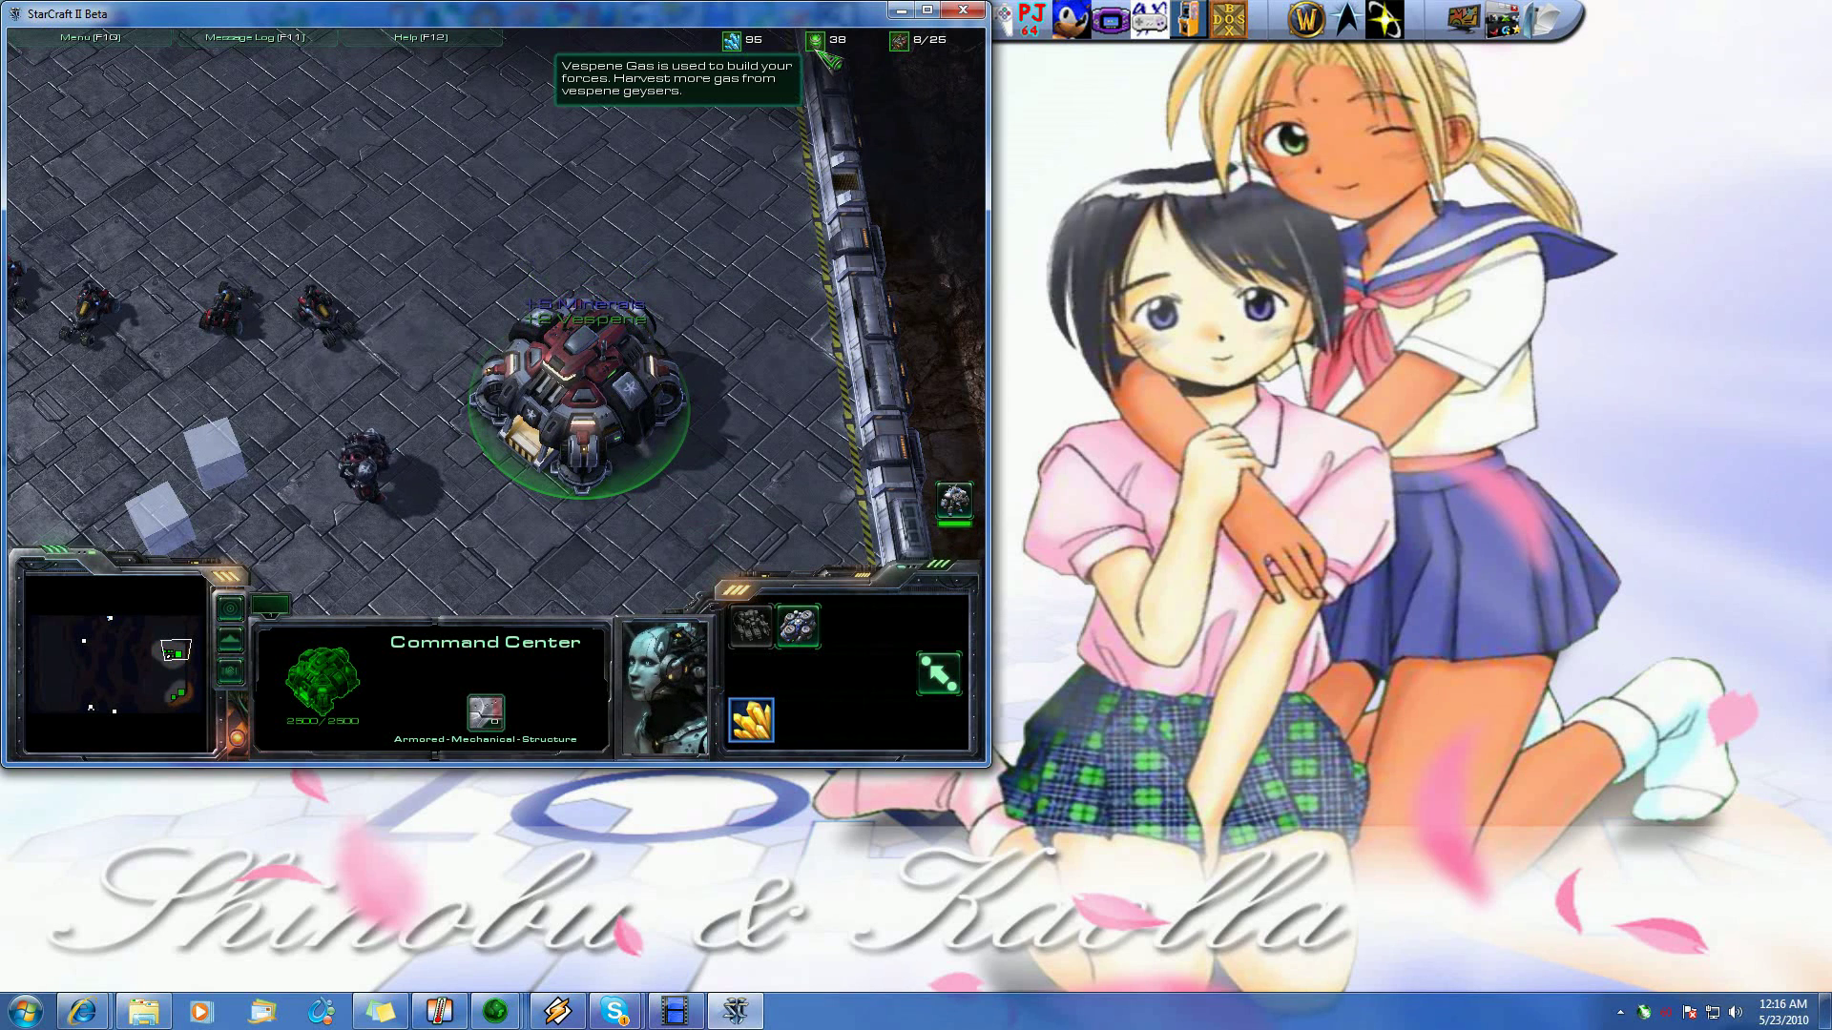
pyautogui.press('Down')
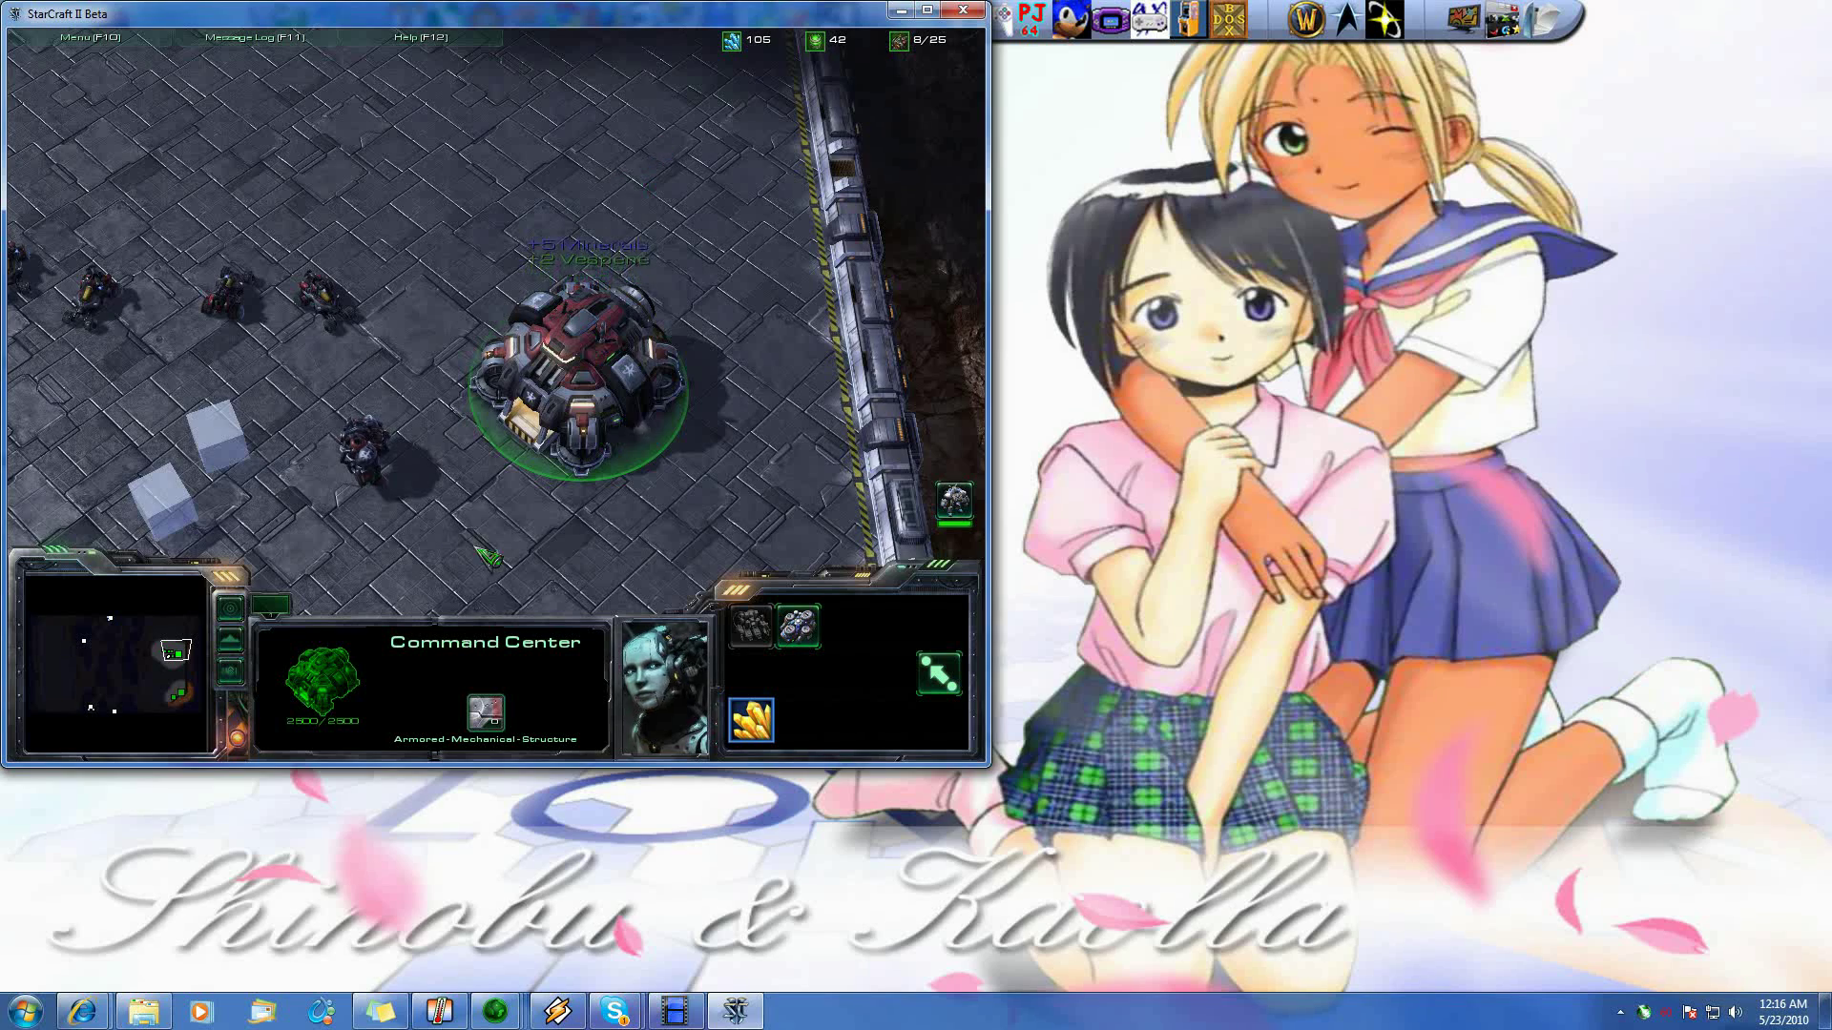
# Assign one Hellion to control group 1 and send it to the southern Vespine Mine
pyautogui.press('Left')
pyautogui.press('Left')
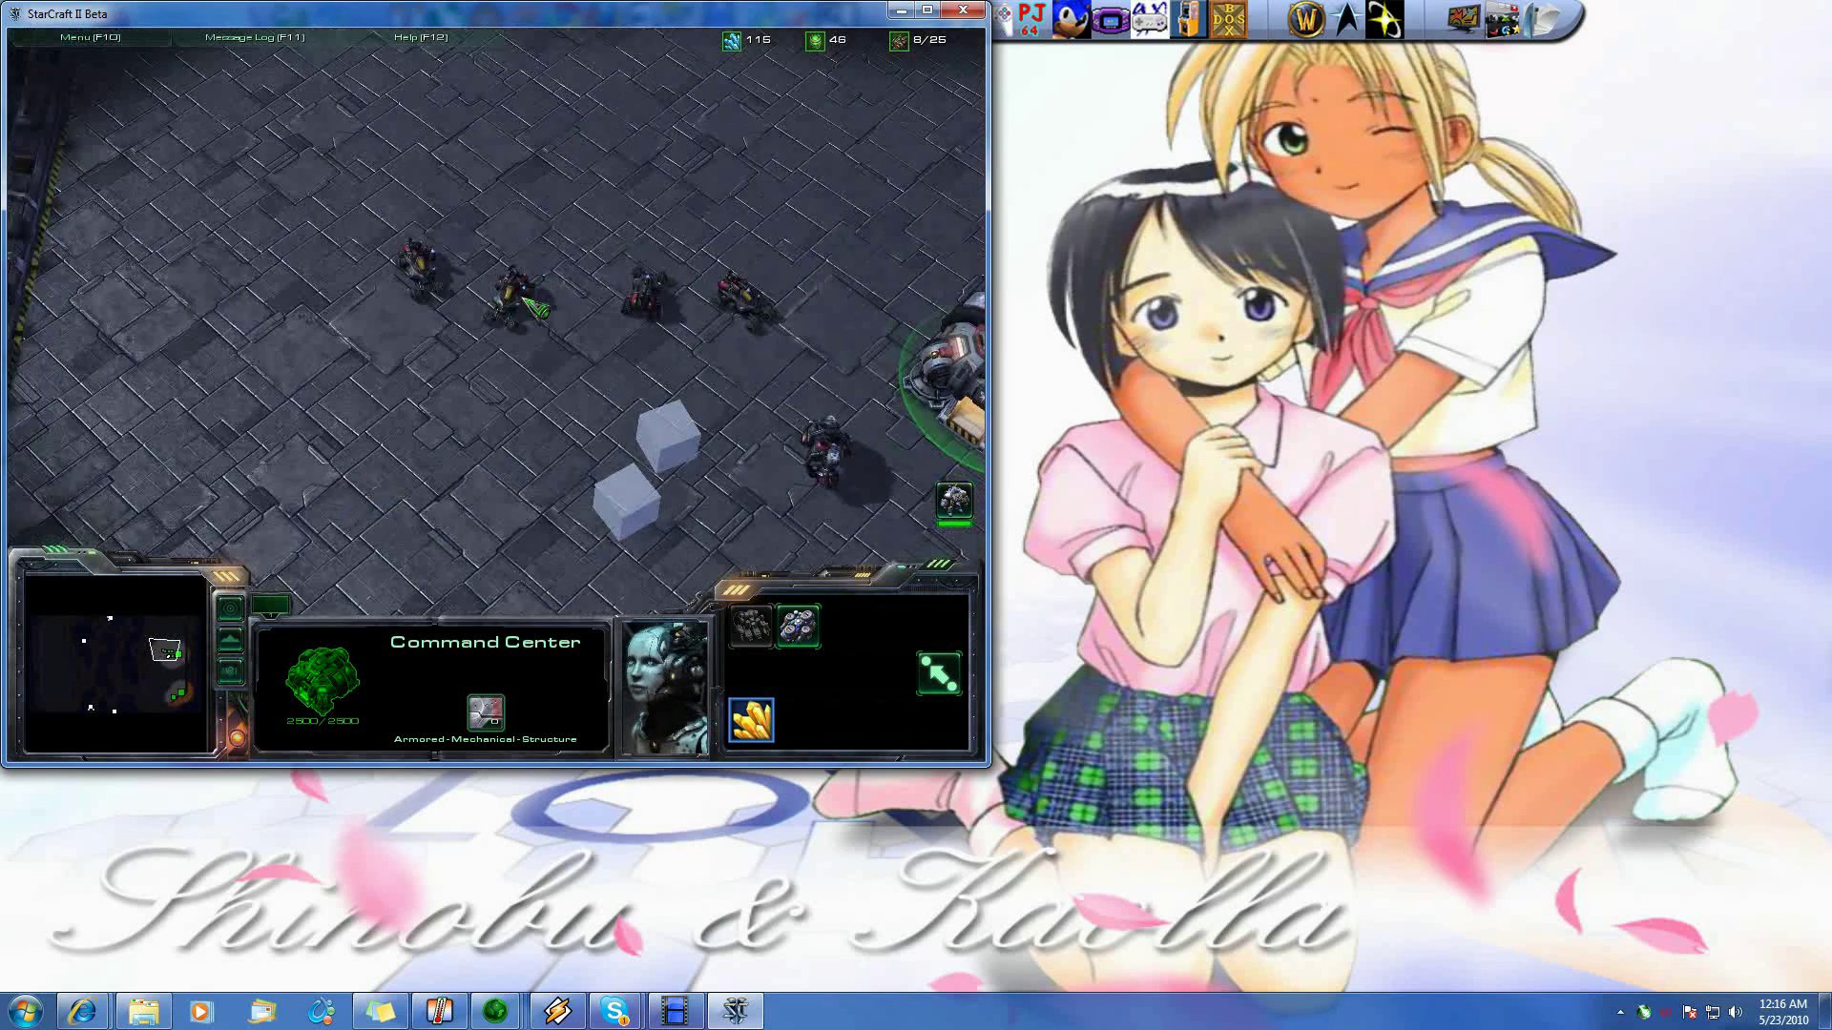
pyautogui.press('1')
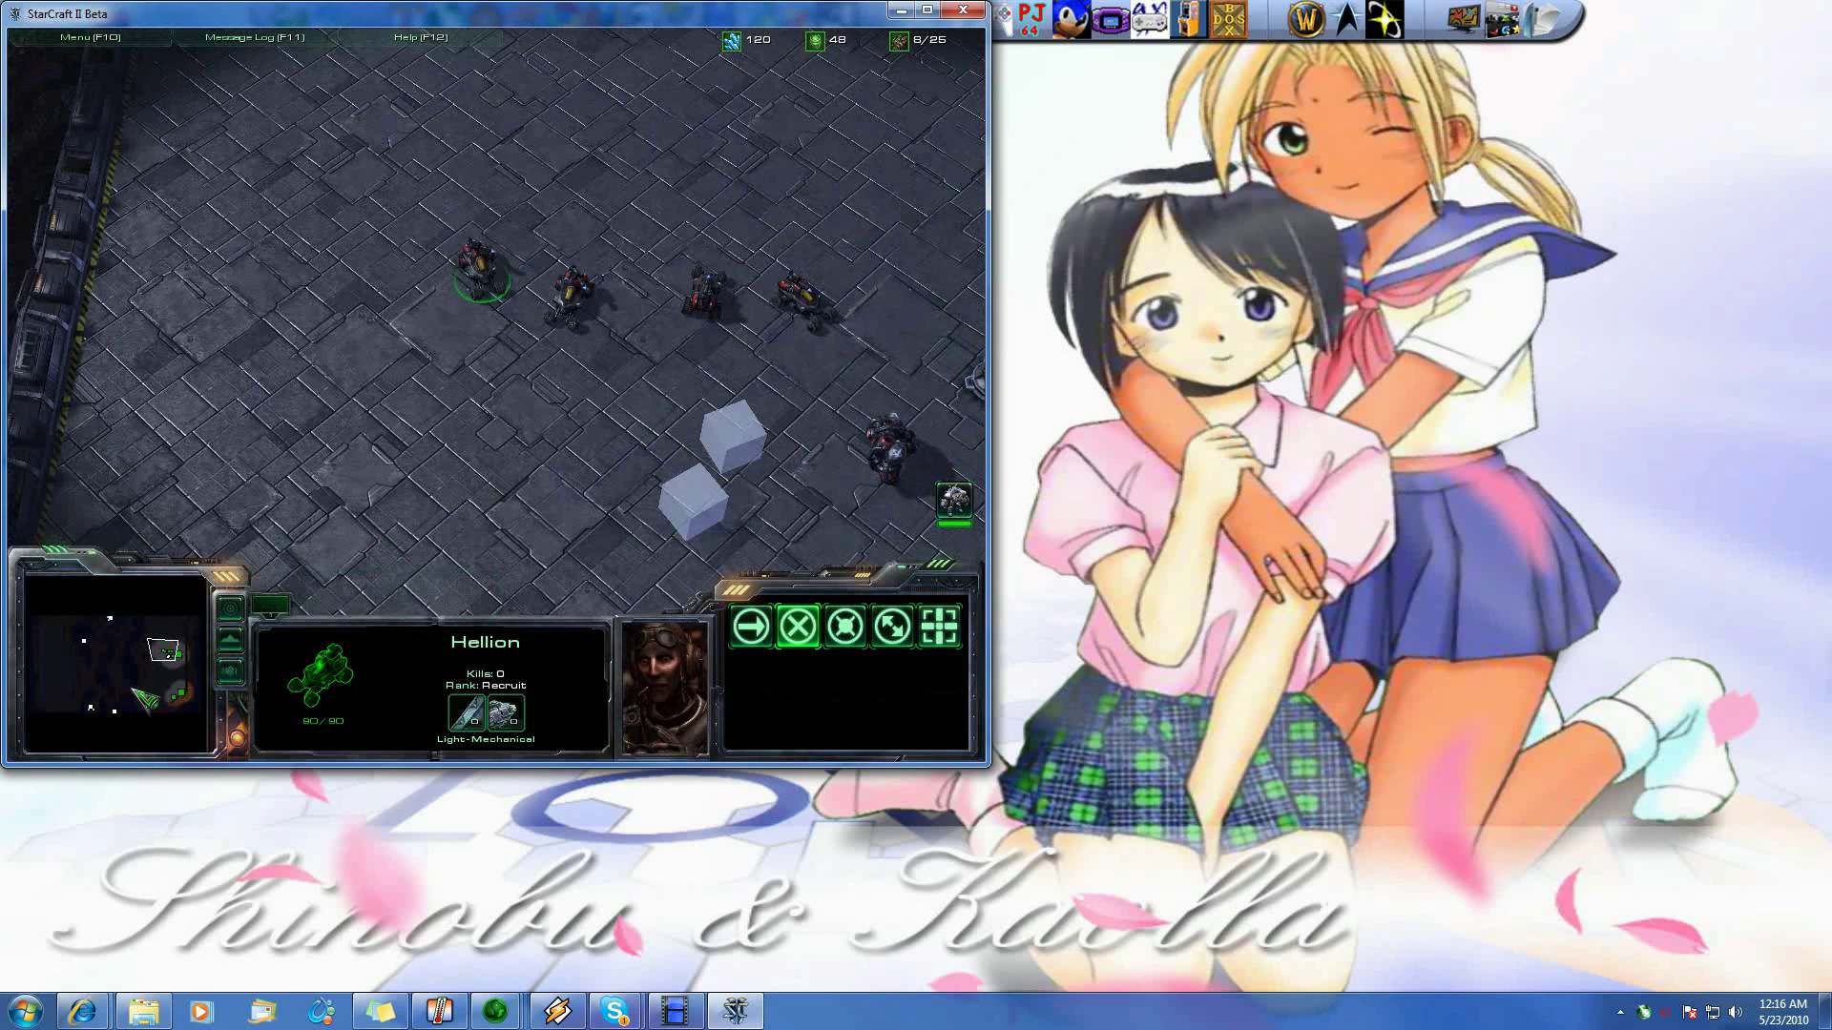
pyautogui.click(135, 704)
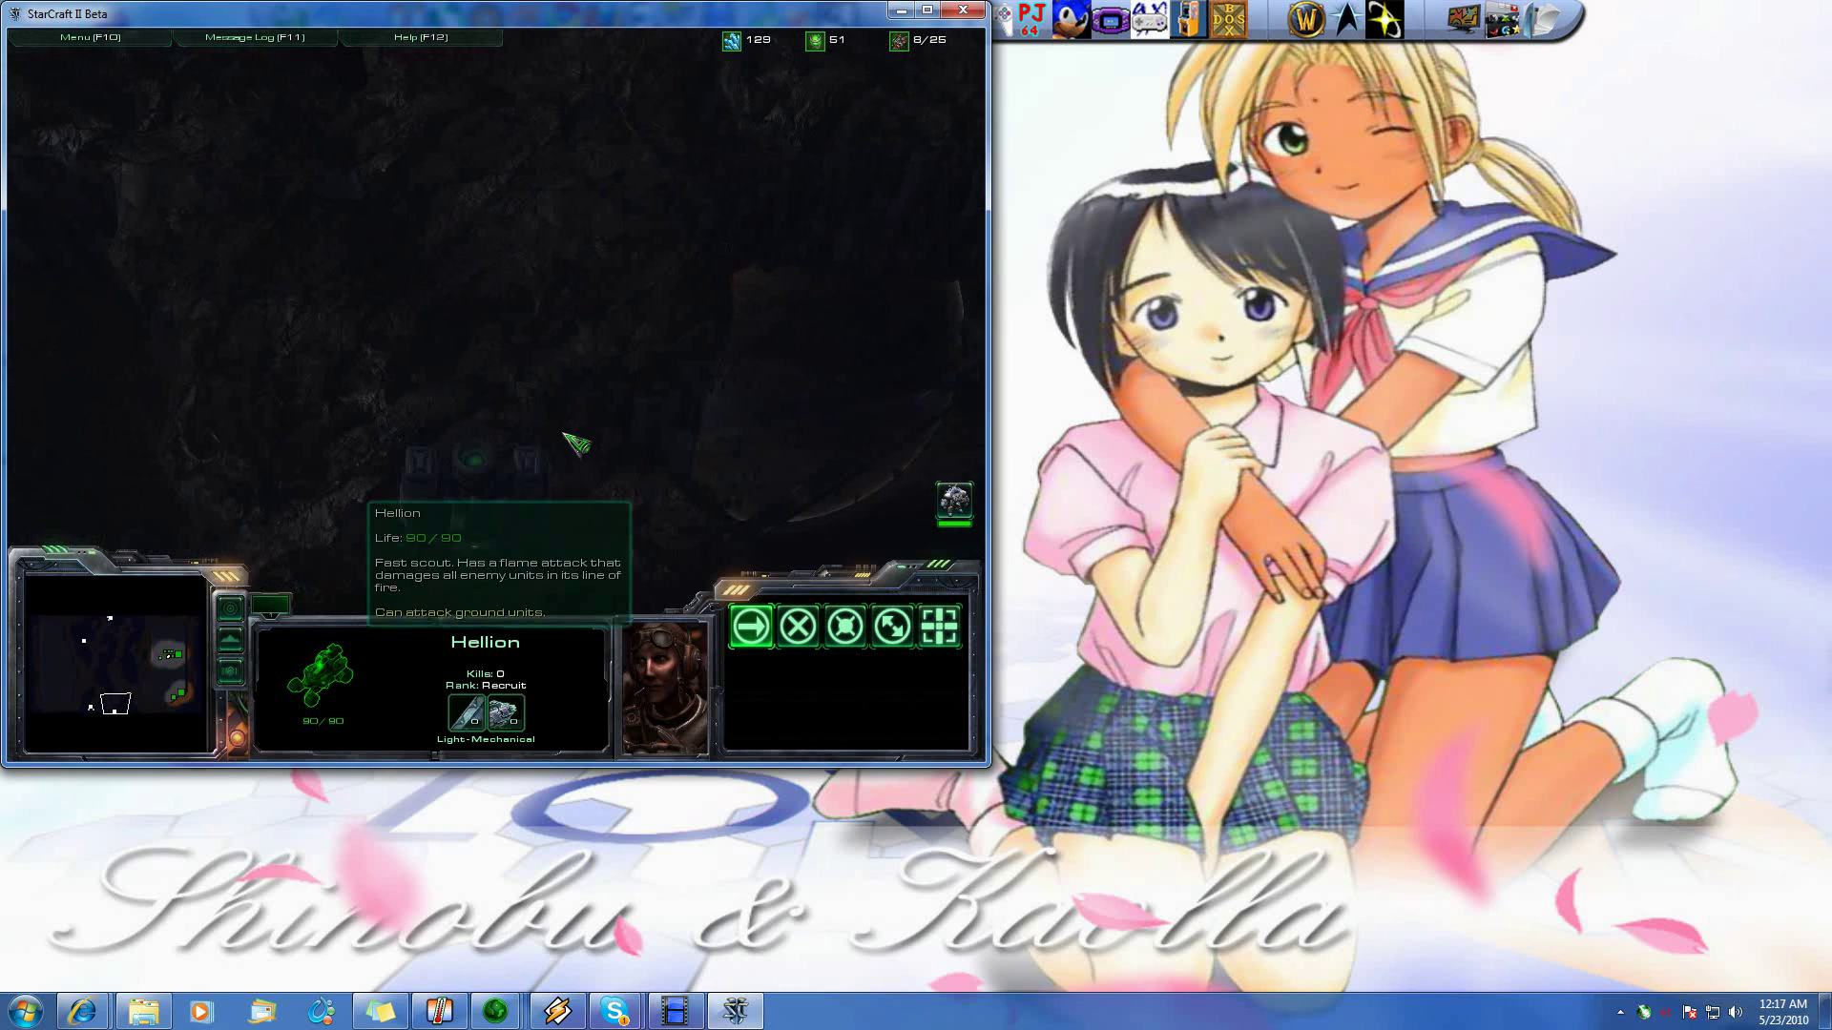
pyautogui.press('Left')
pyautogui.press('Up')
pyautogui.rightClick(593, 272)
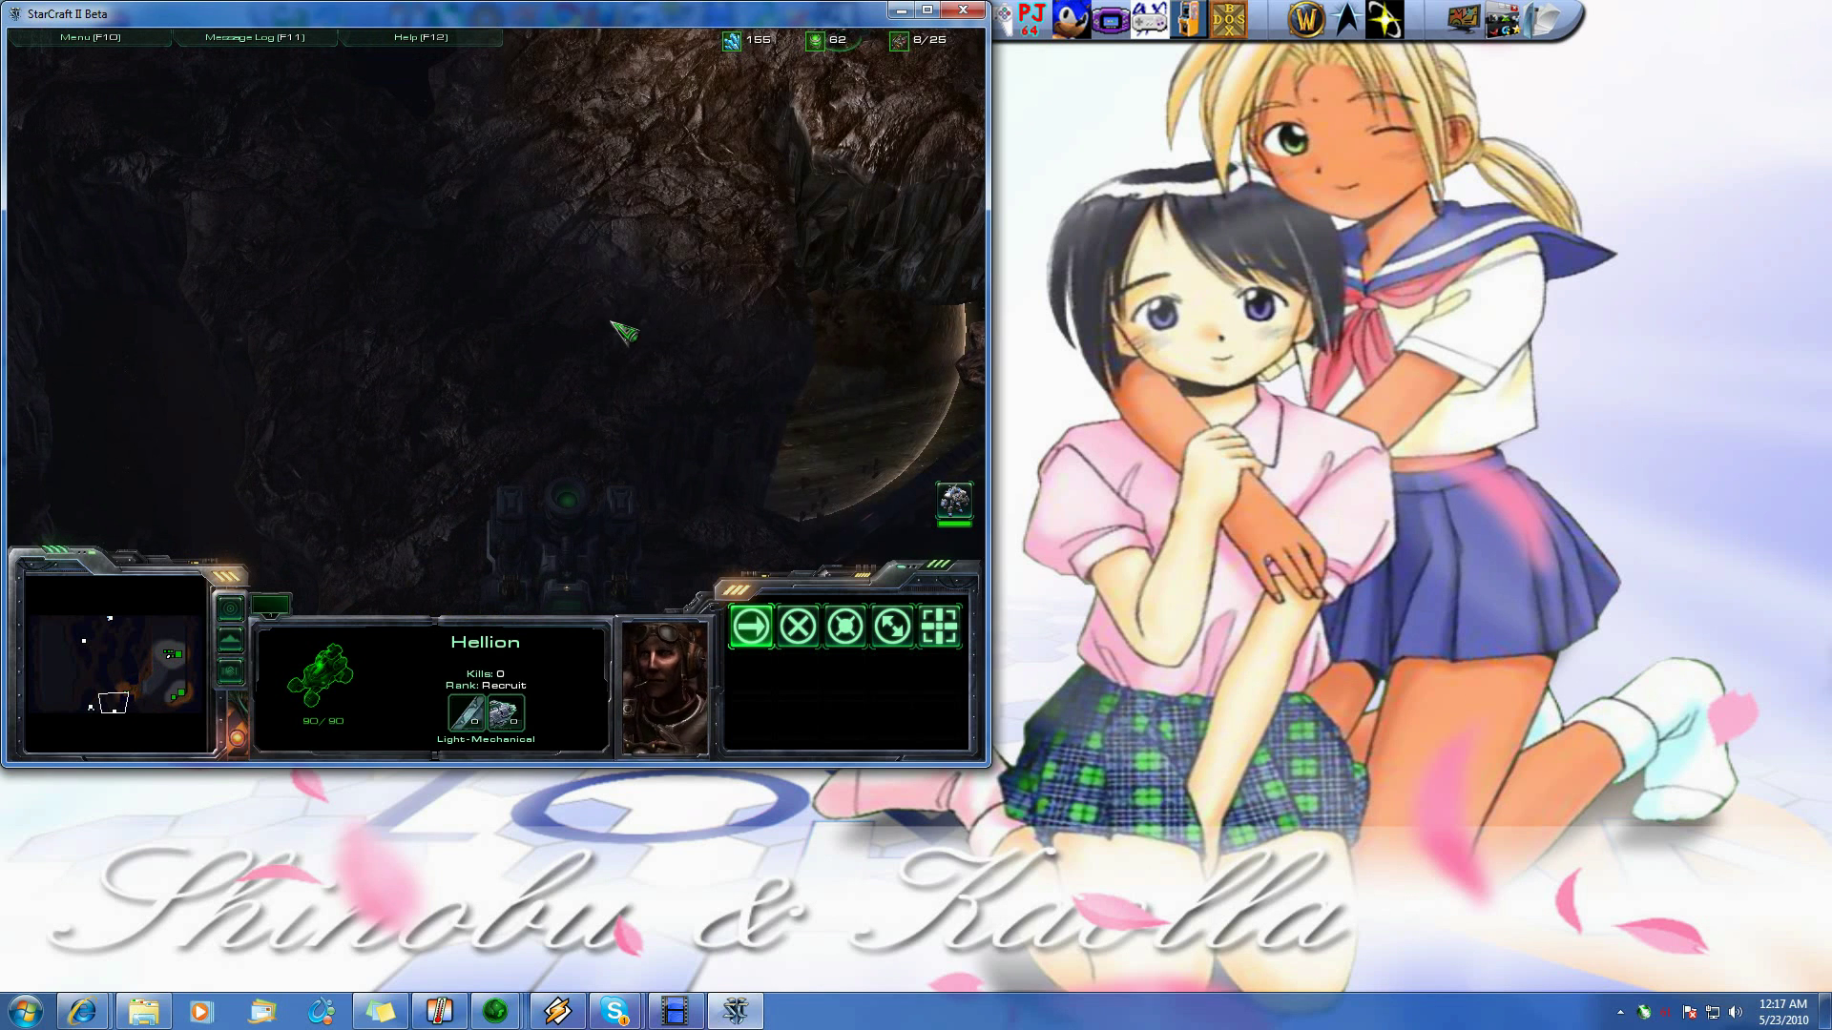
pyautogui.press('Down')
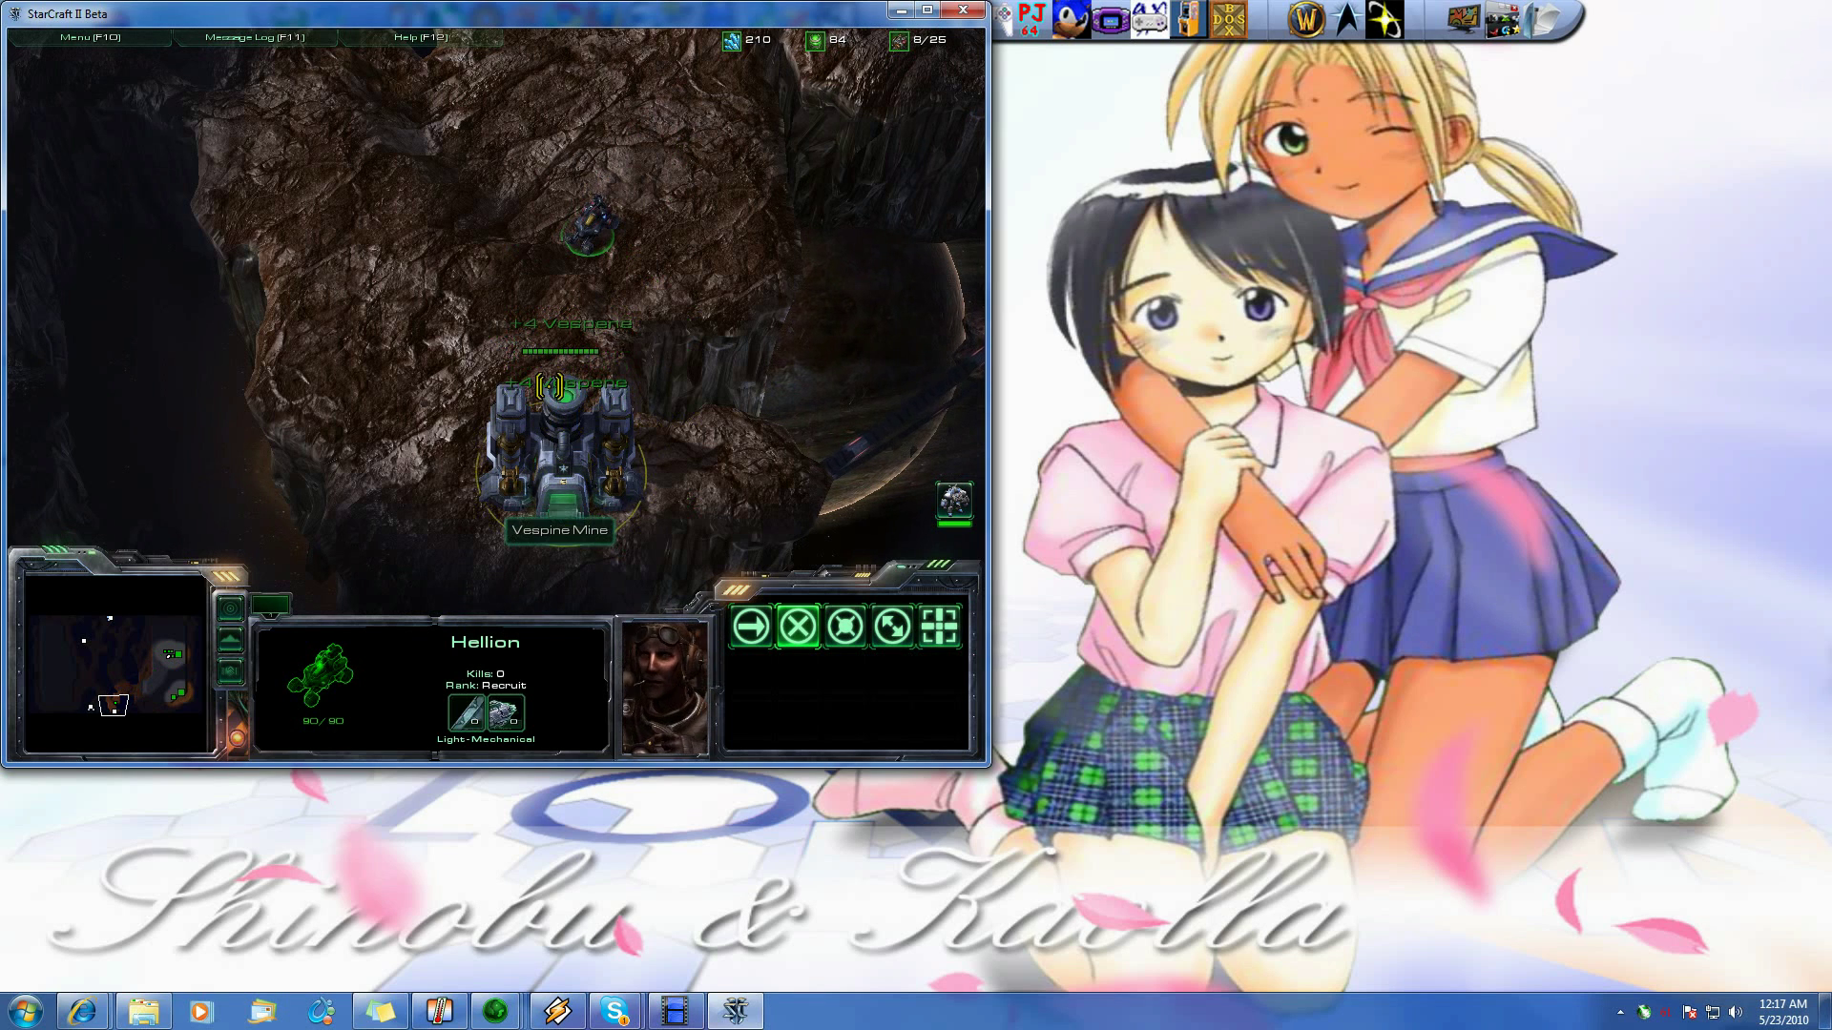
# Move the Hellion beside the Vespine Mine, then select the mine to examine its passive resource ability, floating text and the vespene counter
pyautogui.rightClick(459, 482)
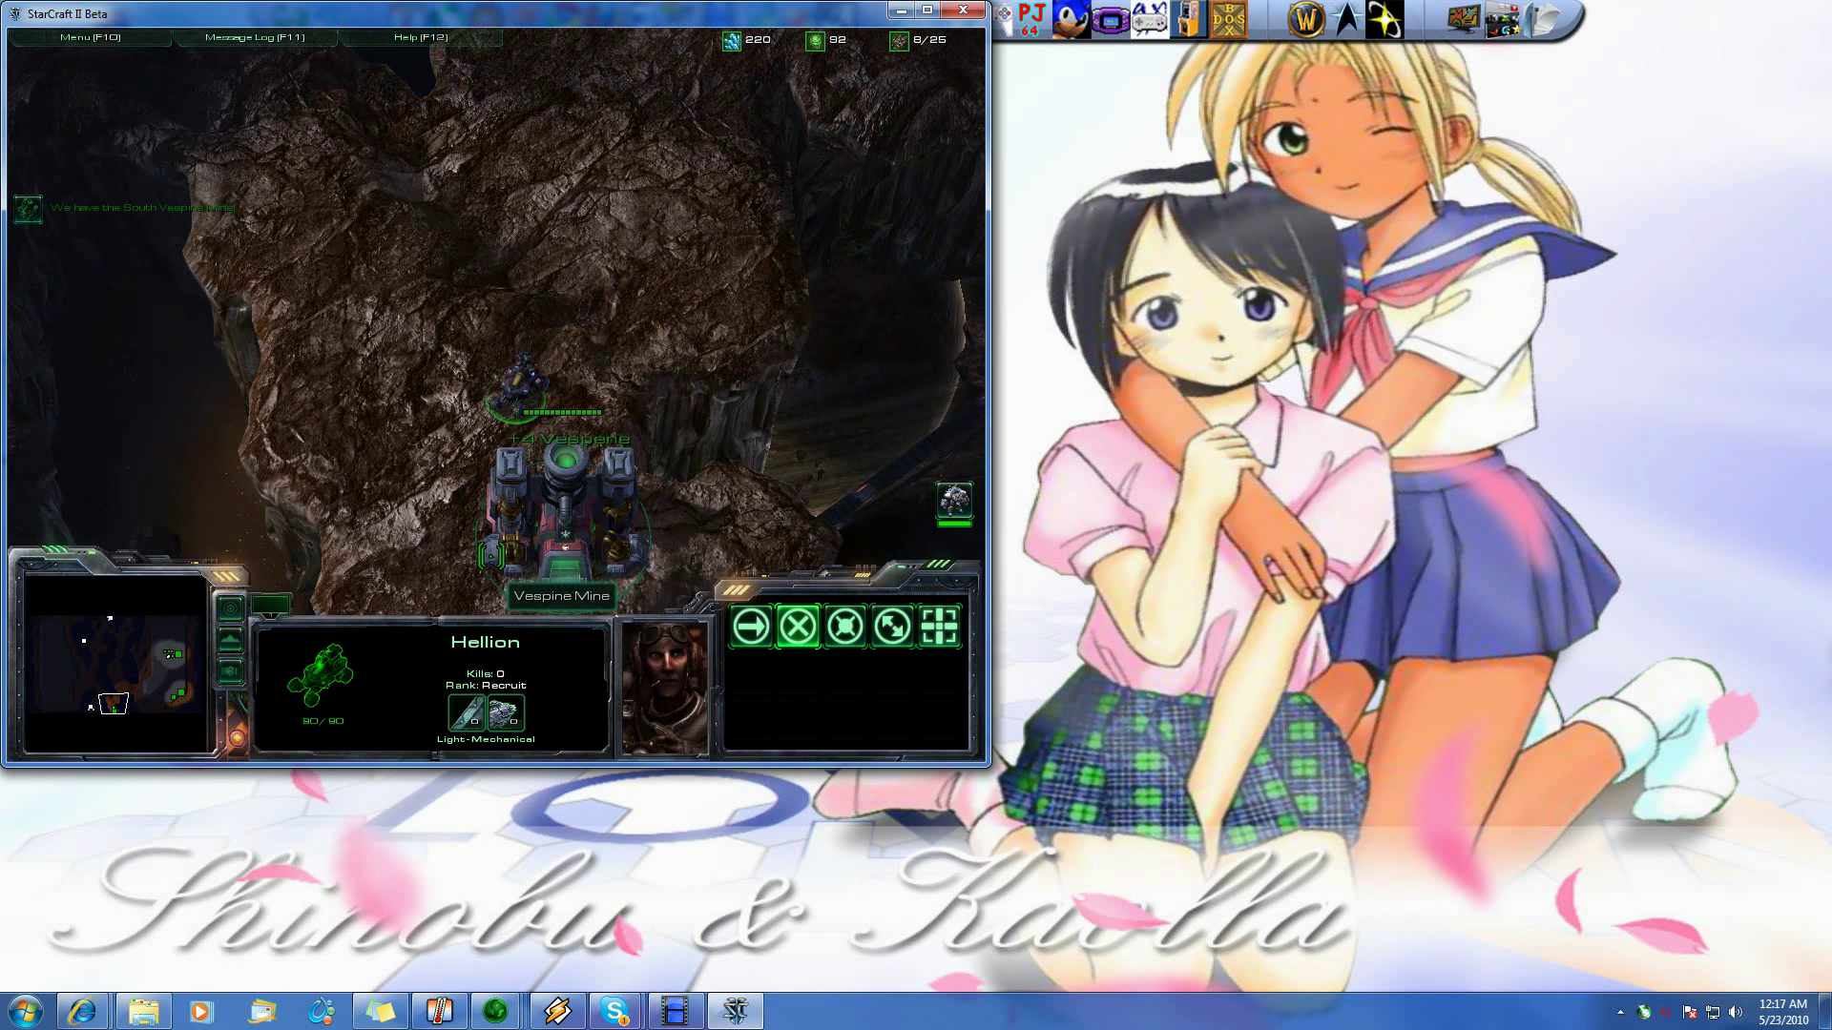
pyautogui.click(601, 523)
pyautogui.moveTo(756, 634)
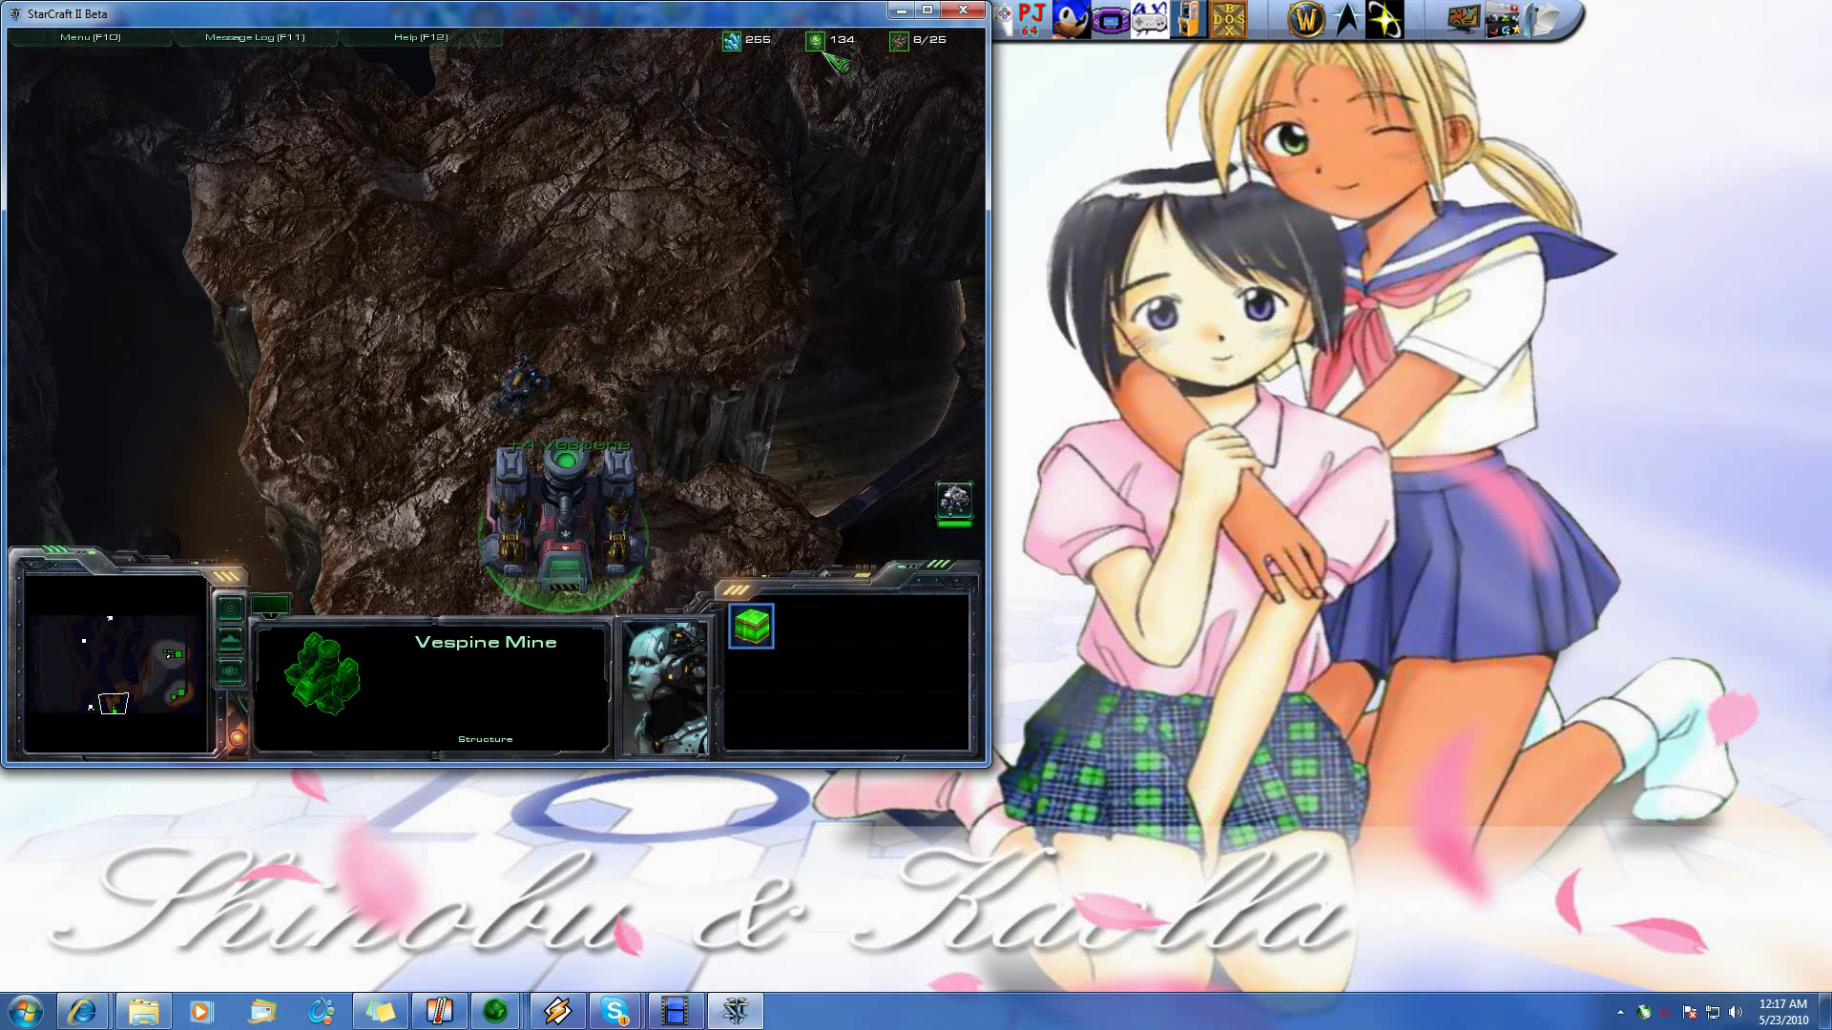
pyautogui.moveTo(827, 55)
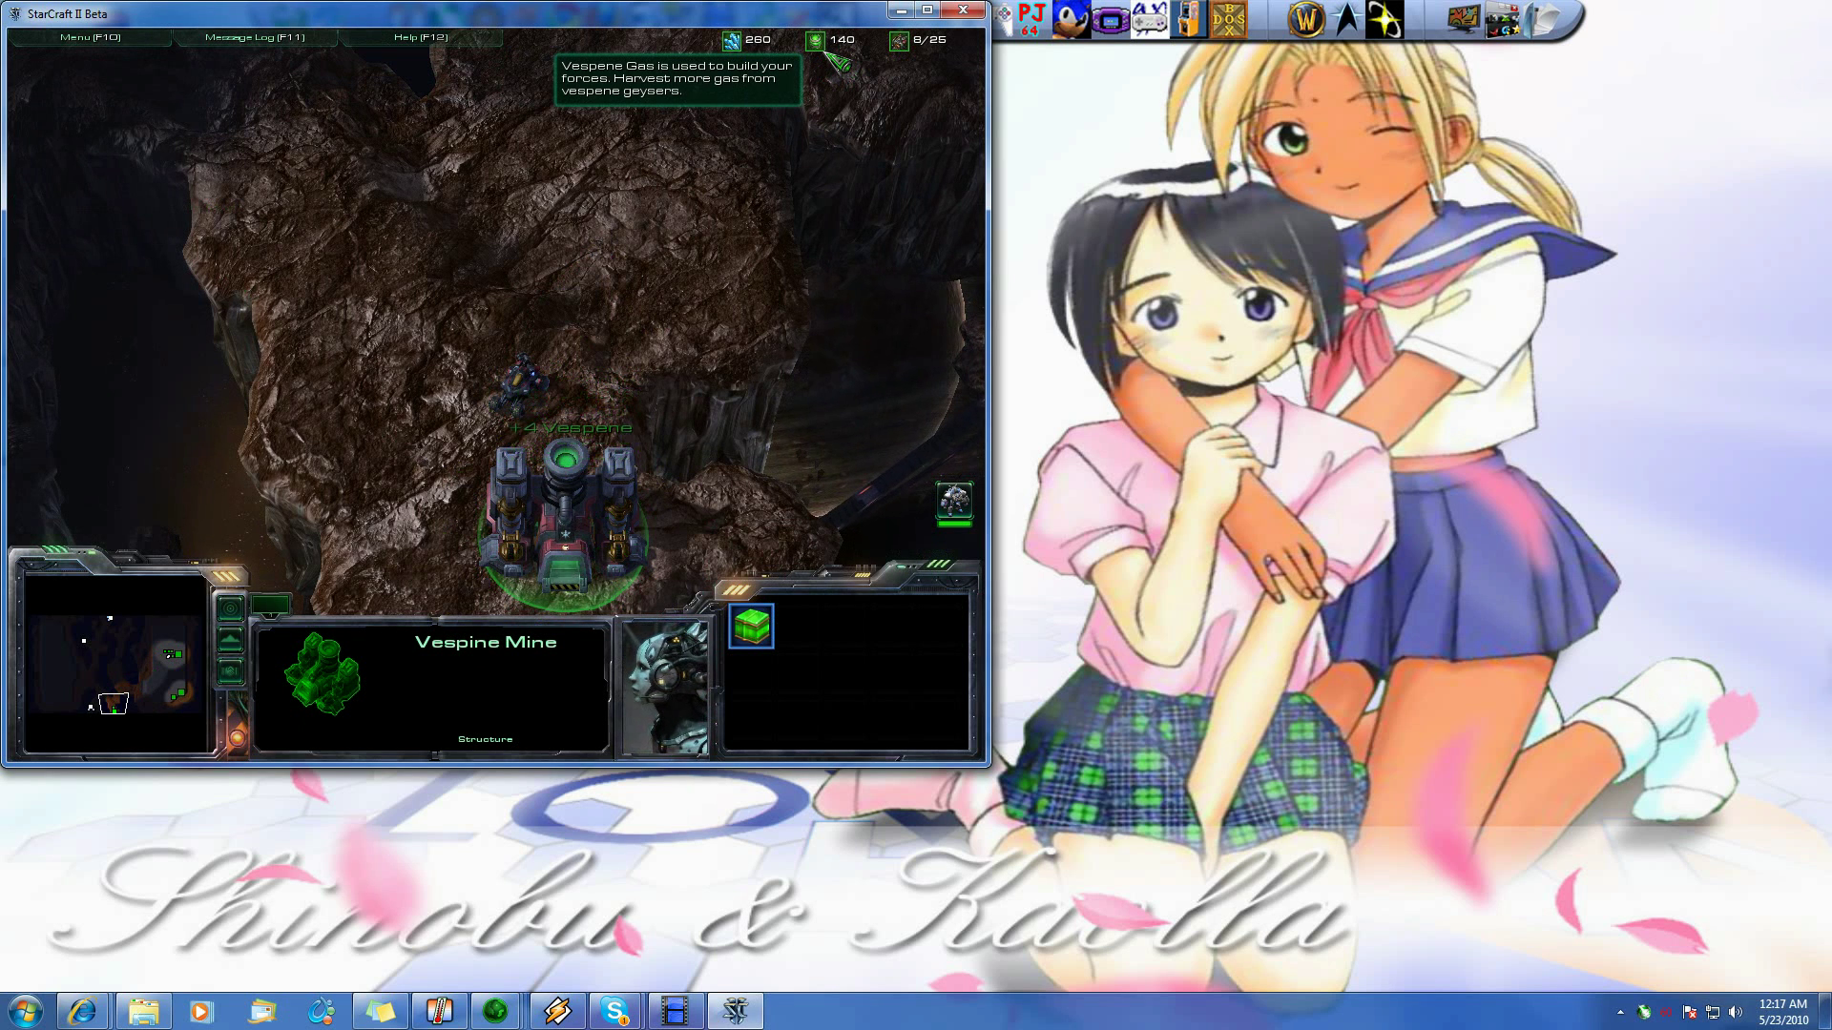
# Send the Hellion to the south-west Mineral Mine and examine that mine's Passive Resources description and floating text
pyautogui.click(172, 656)
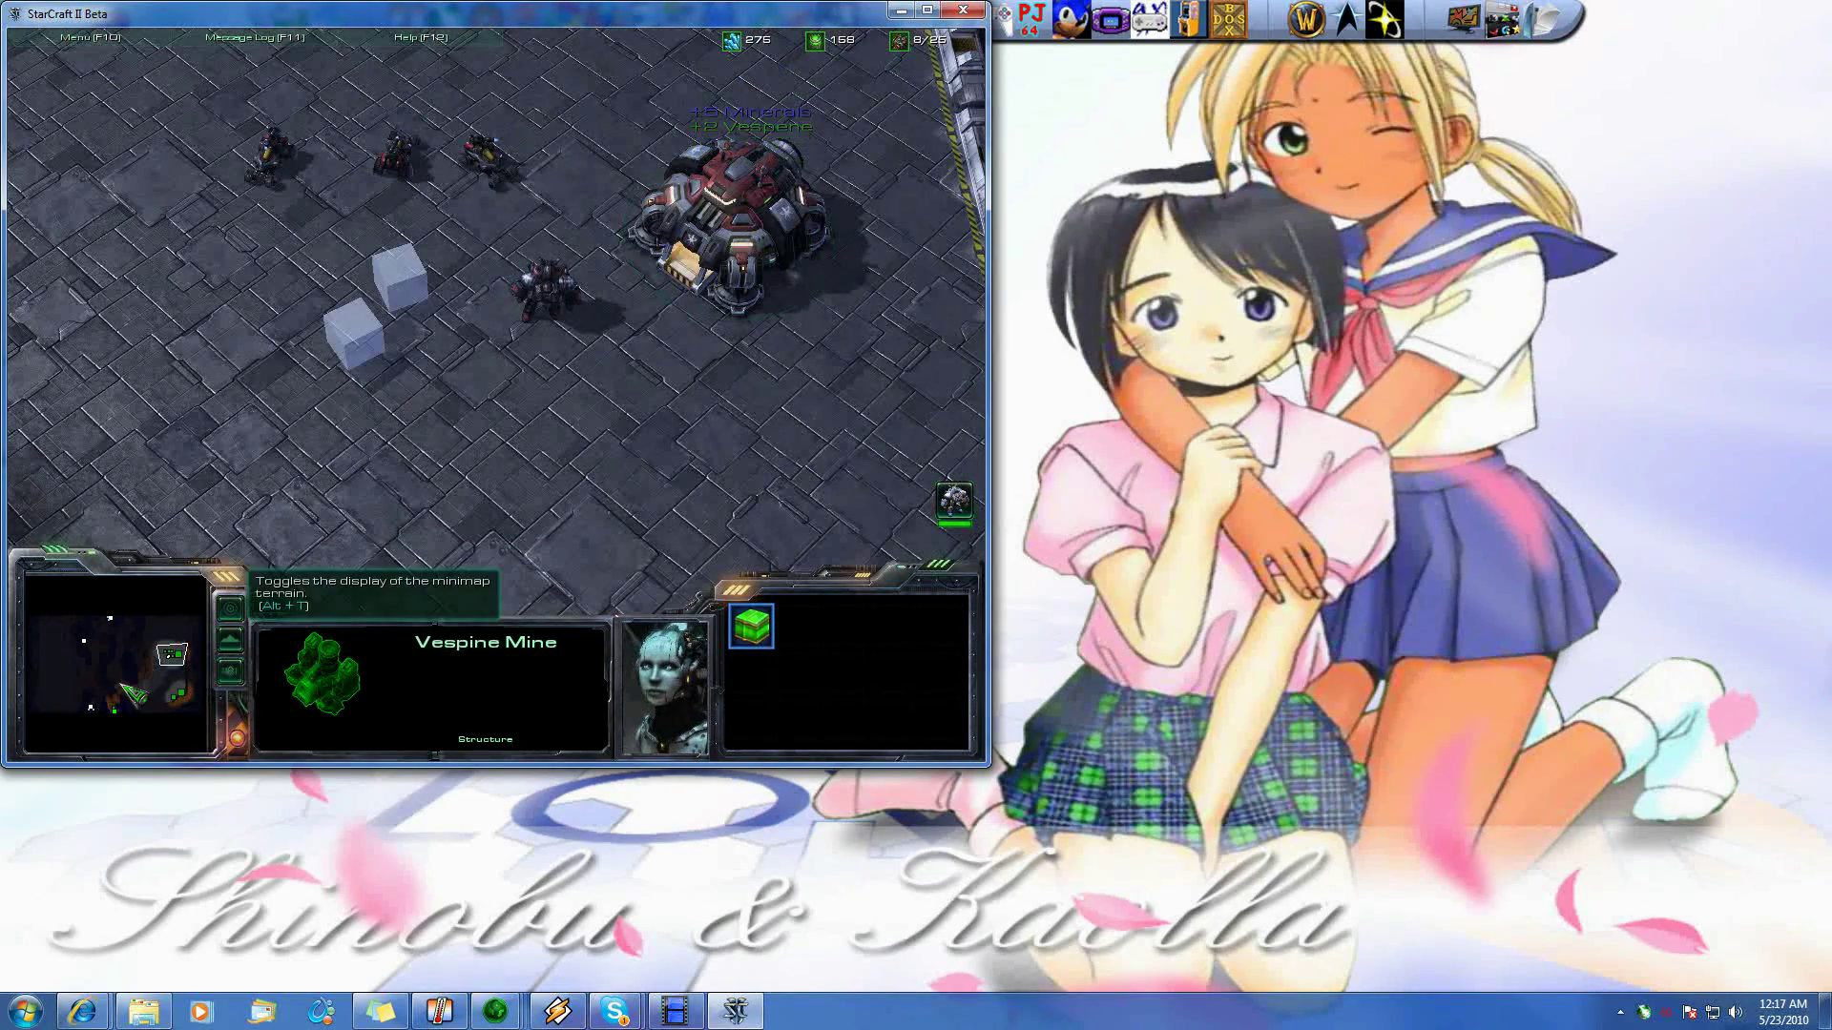
pyautogui.click(108, 705)
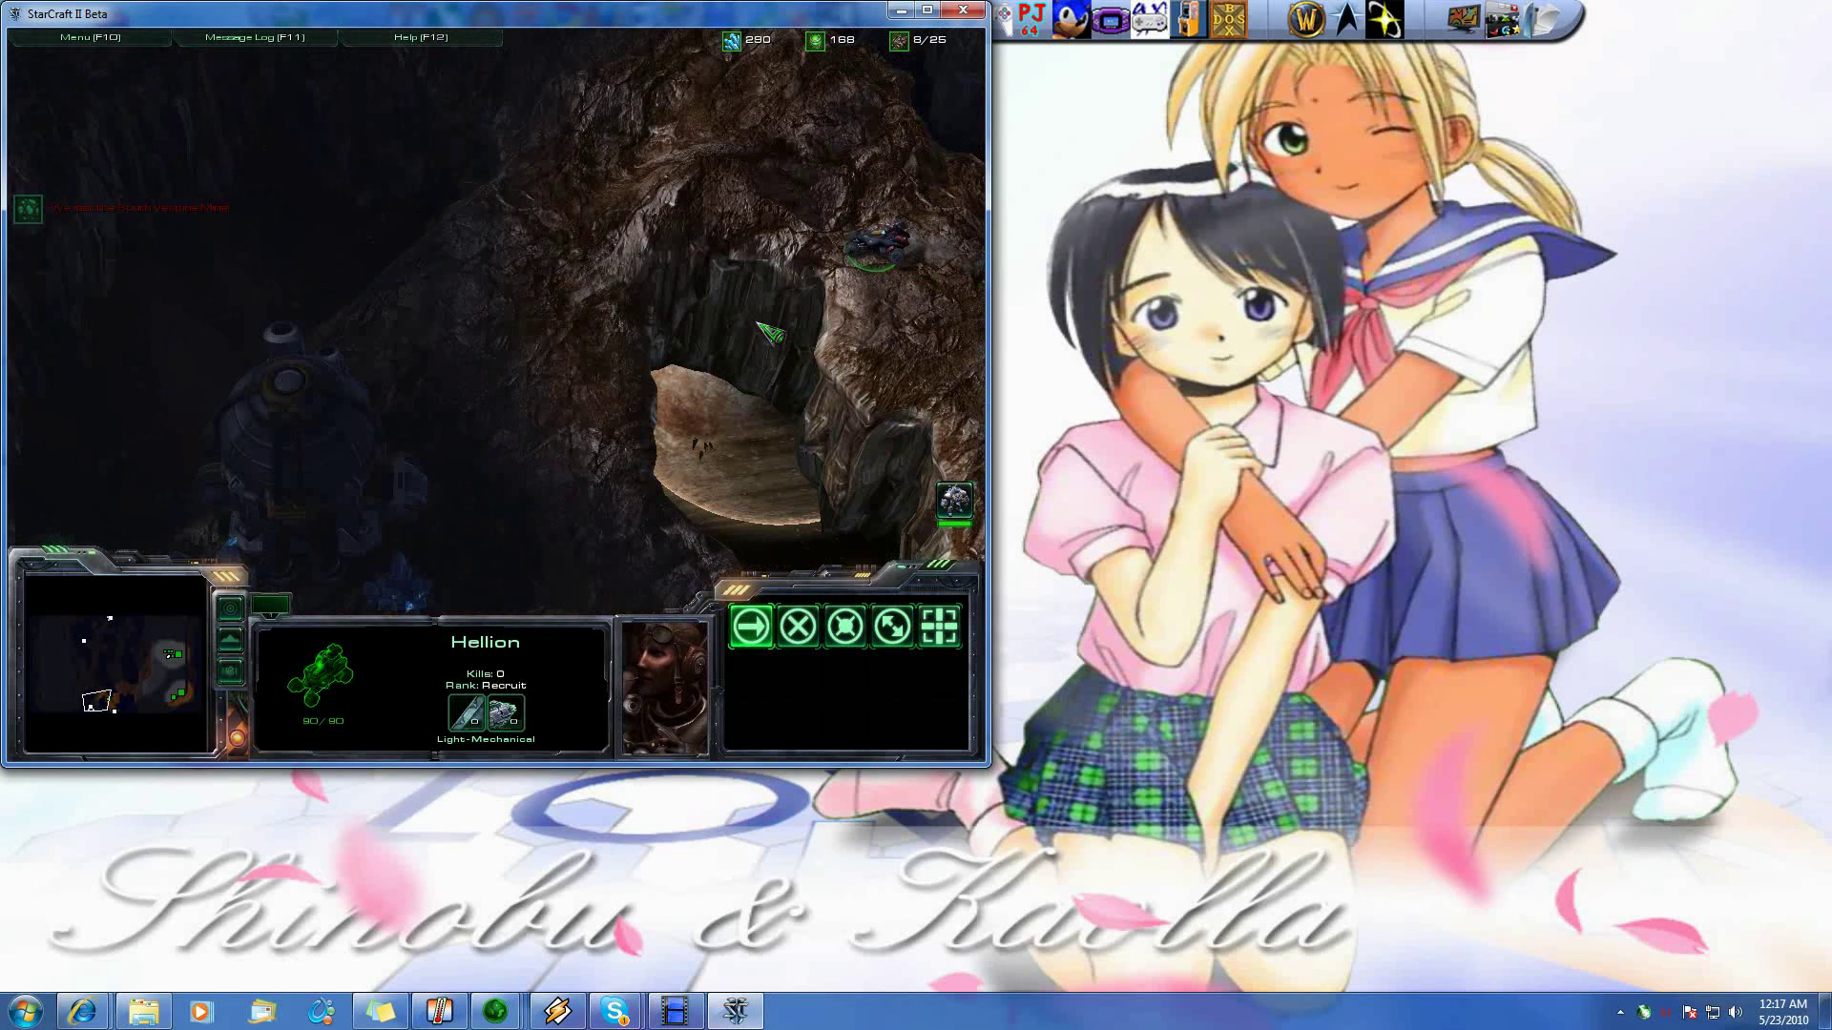
pyautogui.rightClick(551, 246)
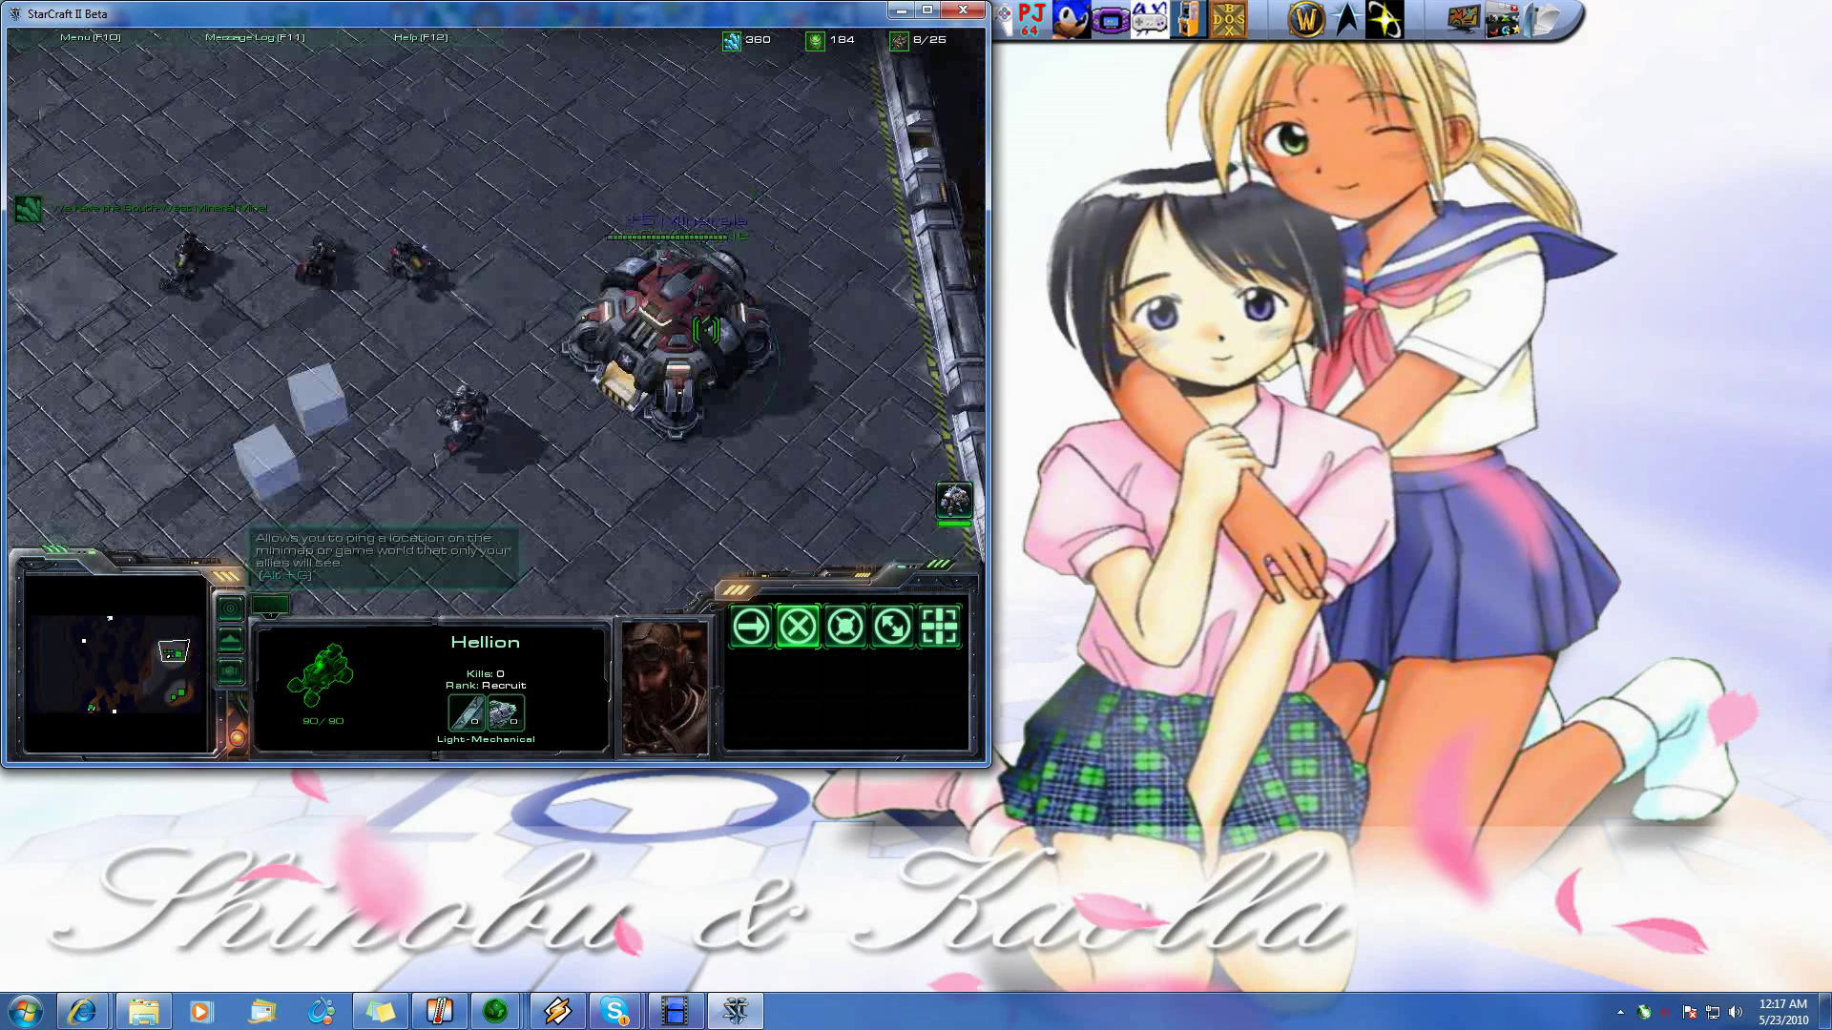
pyautogui.press('space')
pyautogui.click(629, 362)
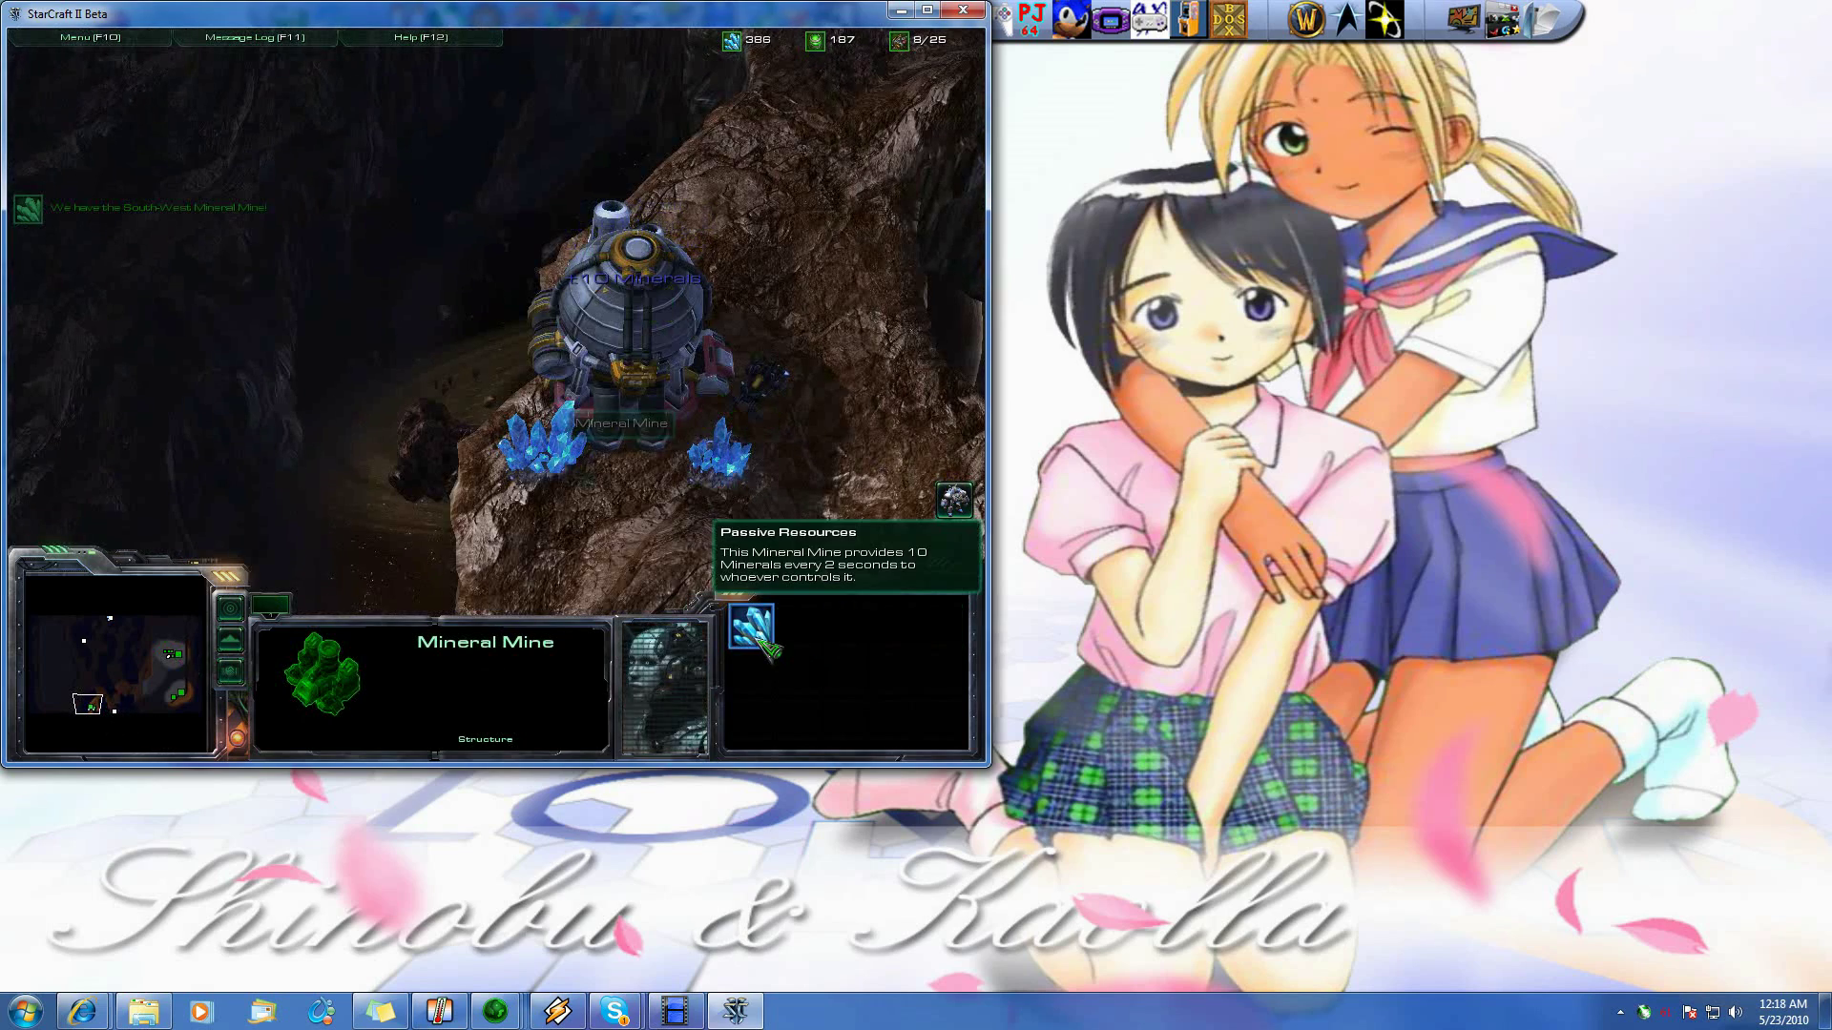
# Select the Hellion and send it north-west from the south-west Mineral Mine onto the western paved plateau
pyautogui.moveTo(714, 358); pyautogui.dragTo(530, 534)
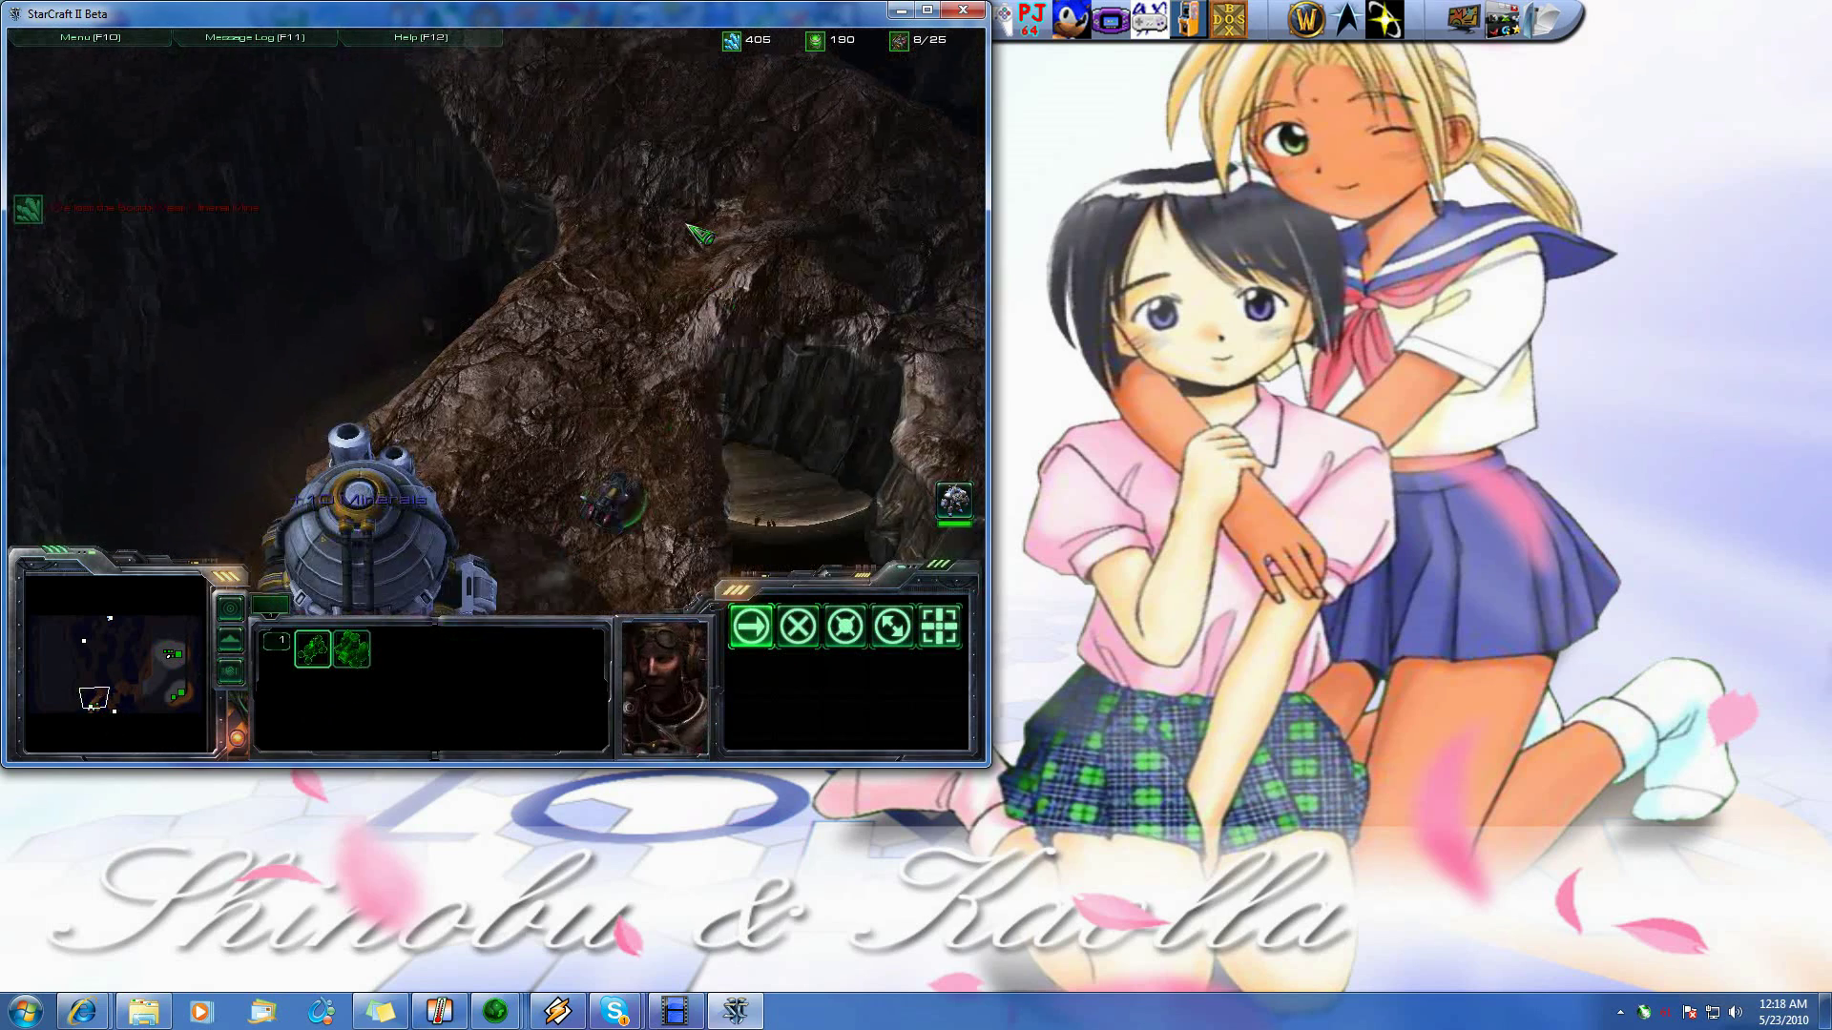
pyautogui.click(649, 400)
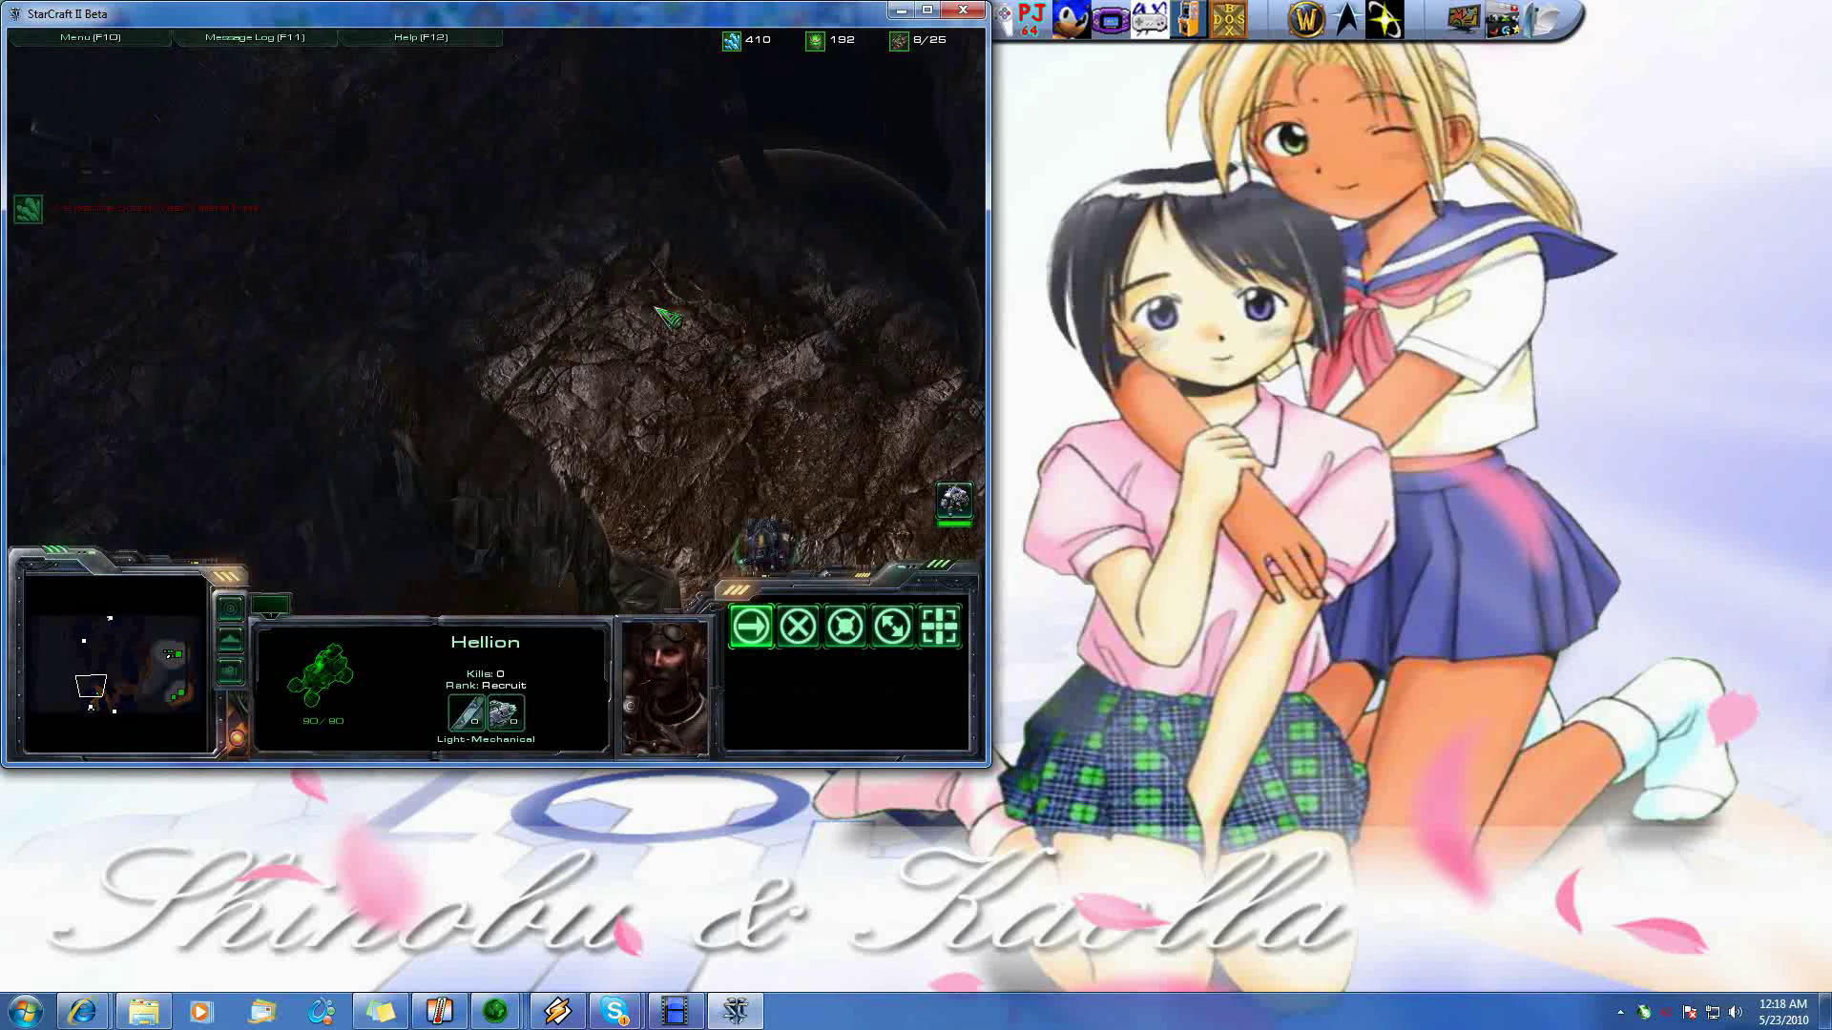
pyautogui.press('Left')
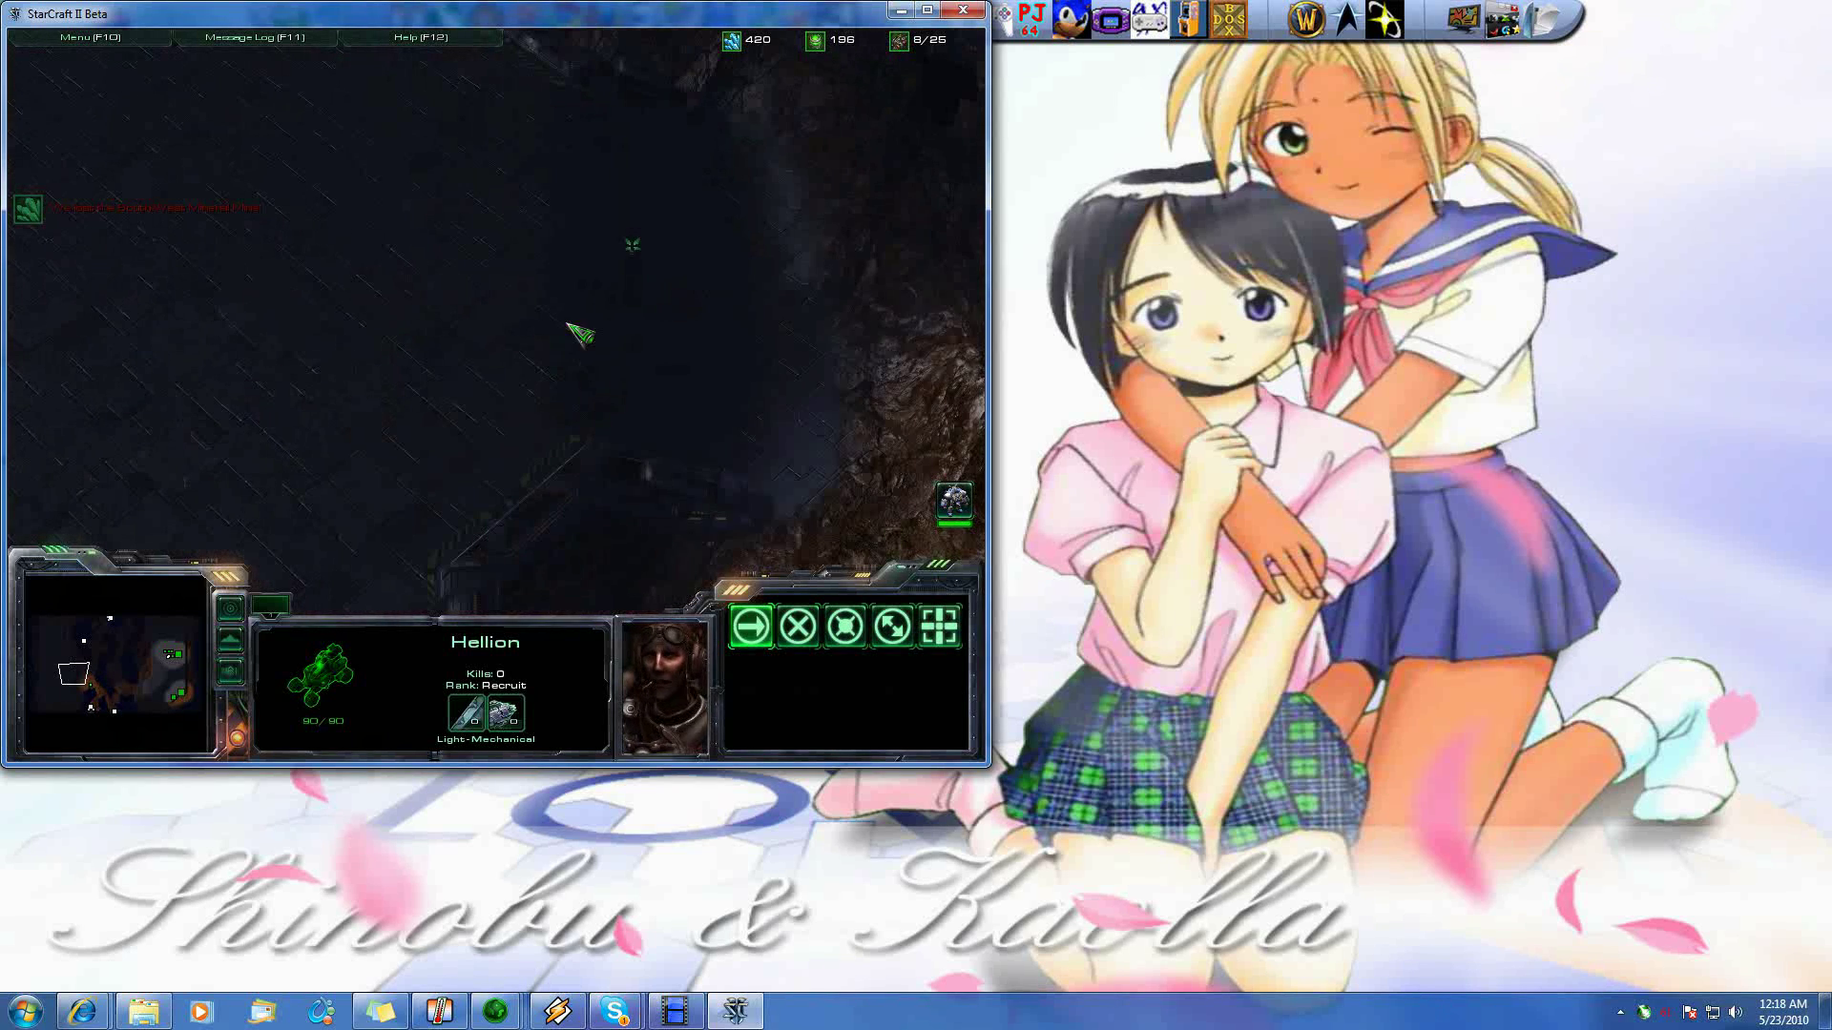
pyautogui.press('Left')
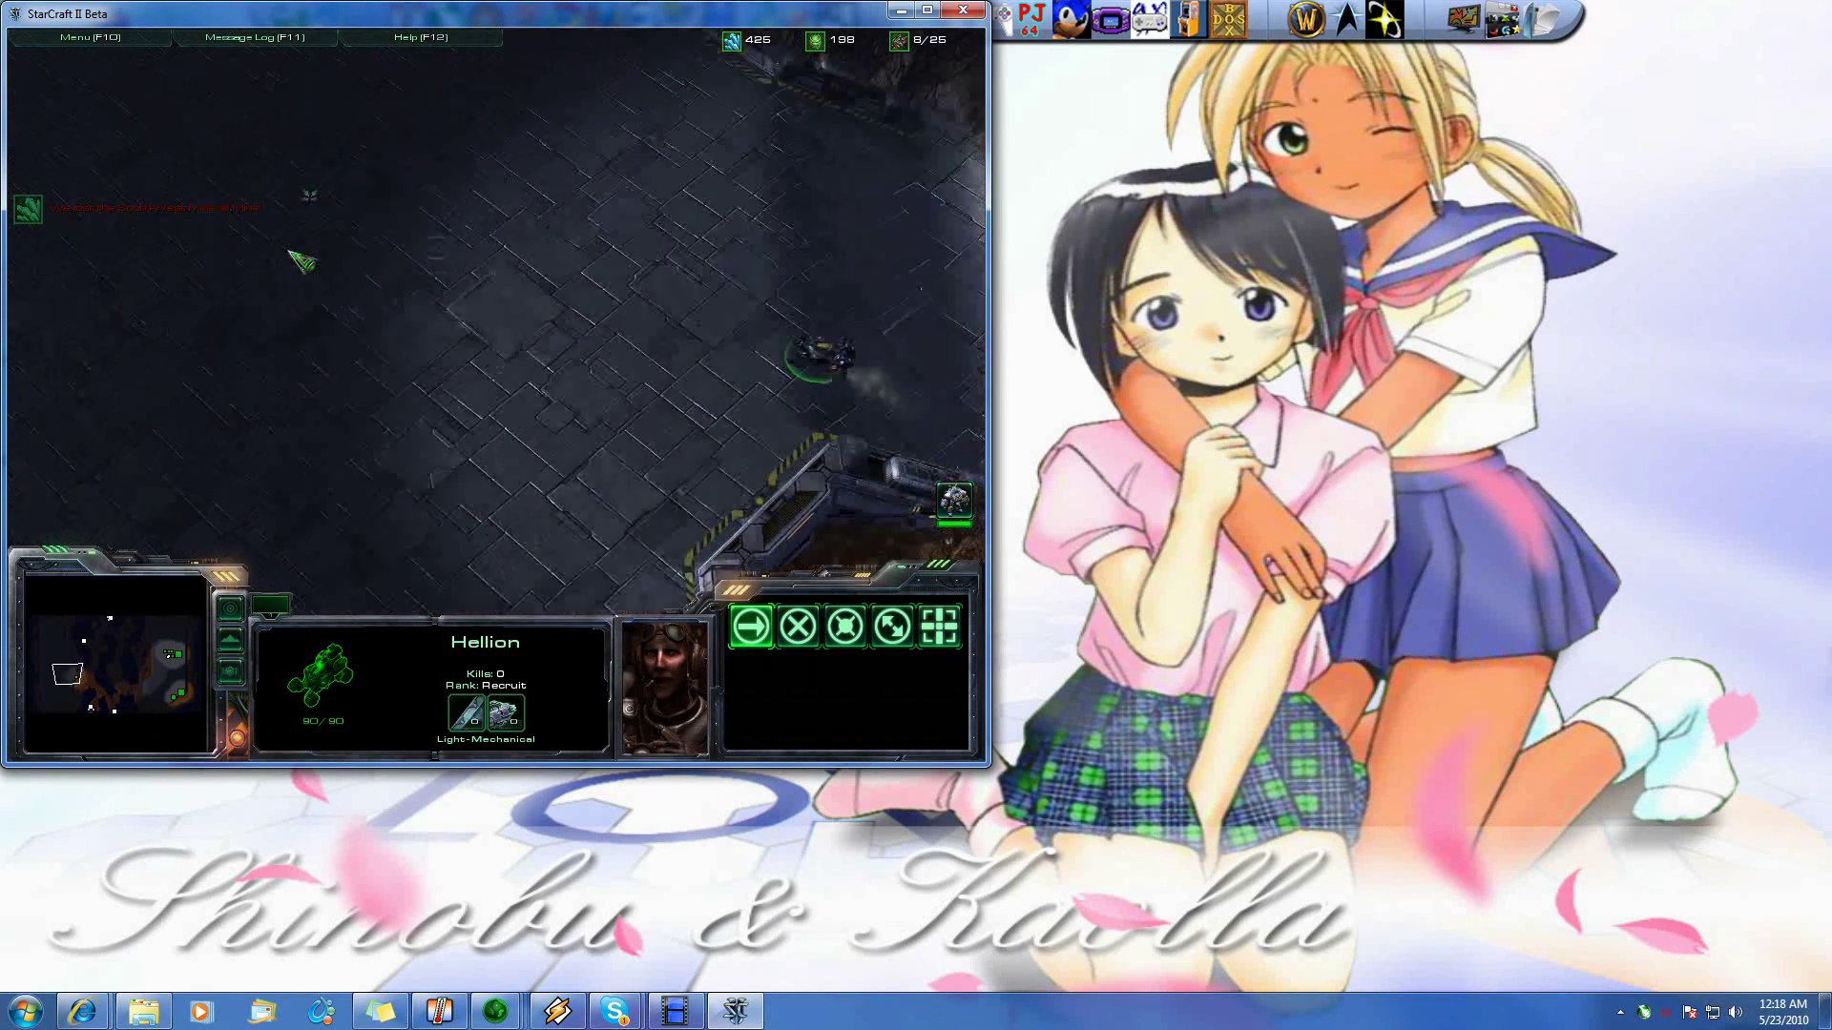
pyautogui.press('Up')
pyautogui.press('Left')
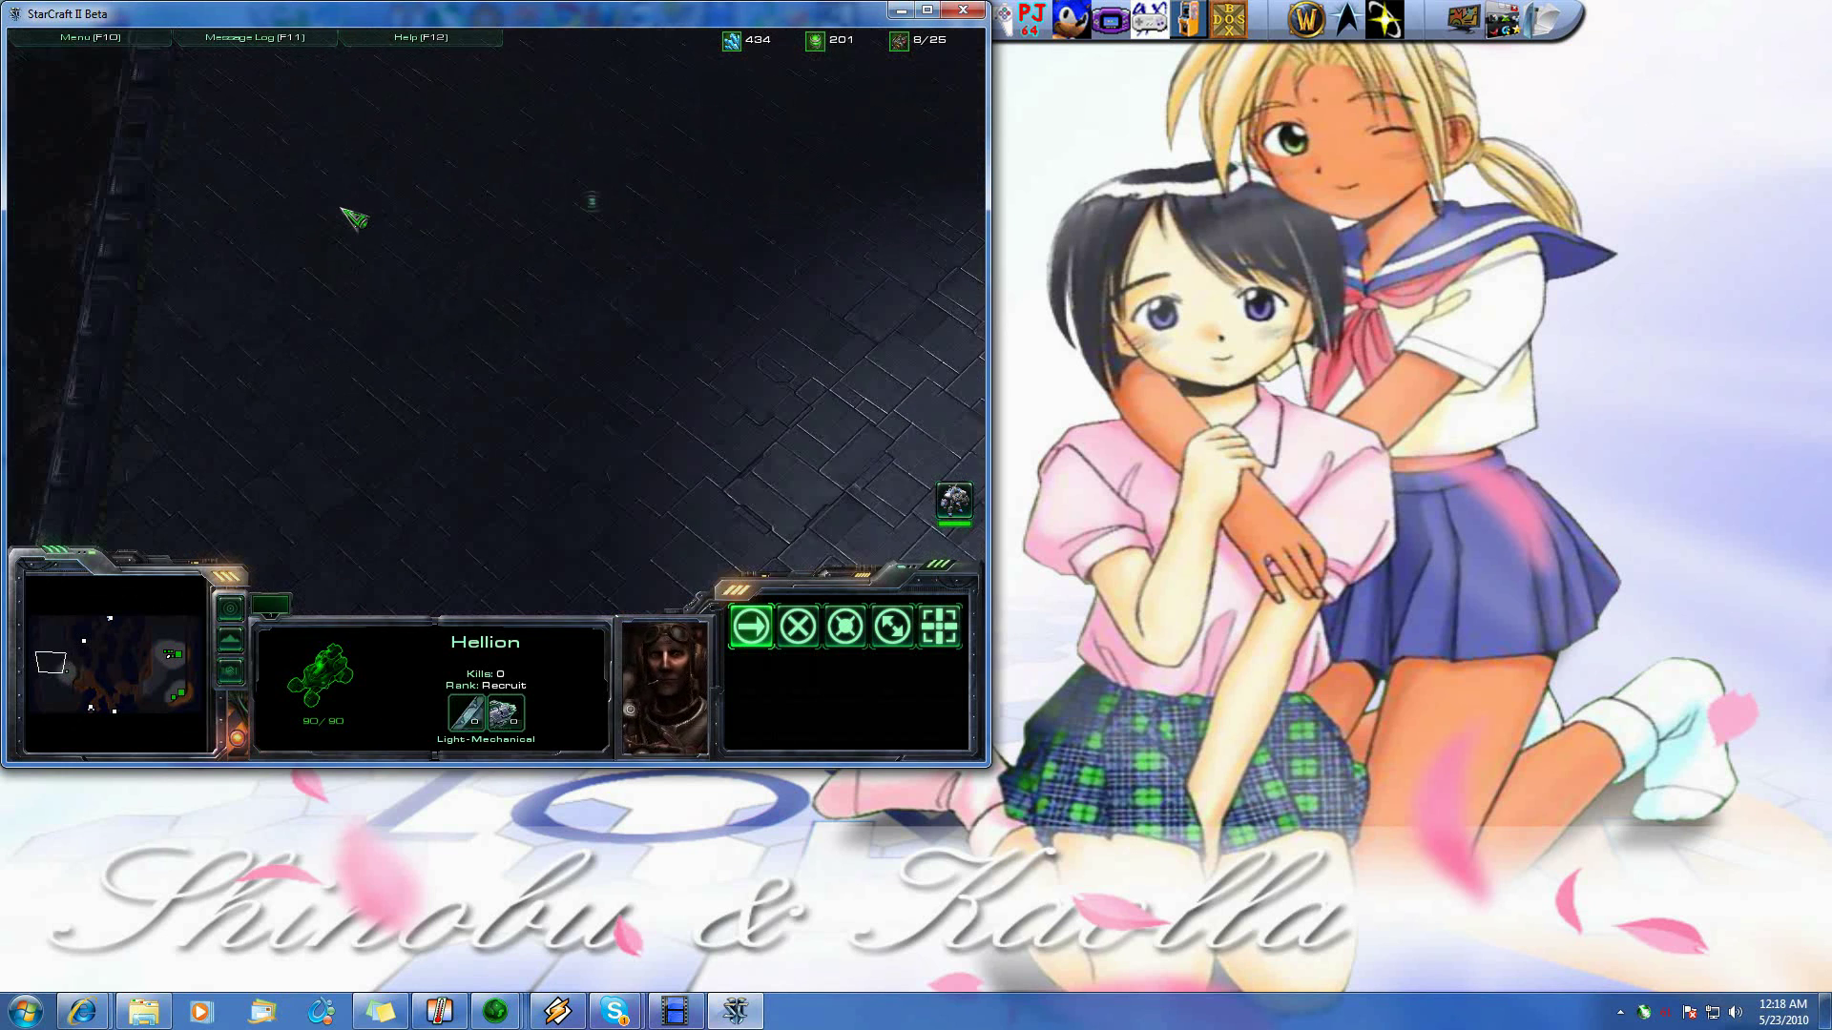
# Move the Hellion beside the western Command Center, then select that building to examine its floating mineral and vespene income text
pyautogui.press('Up')
pyautogui.press('Right')
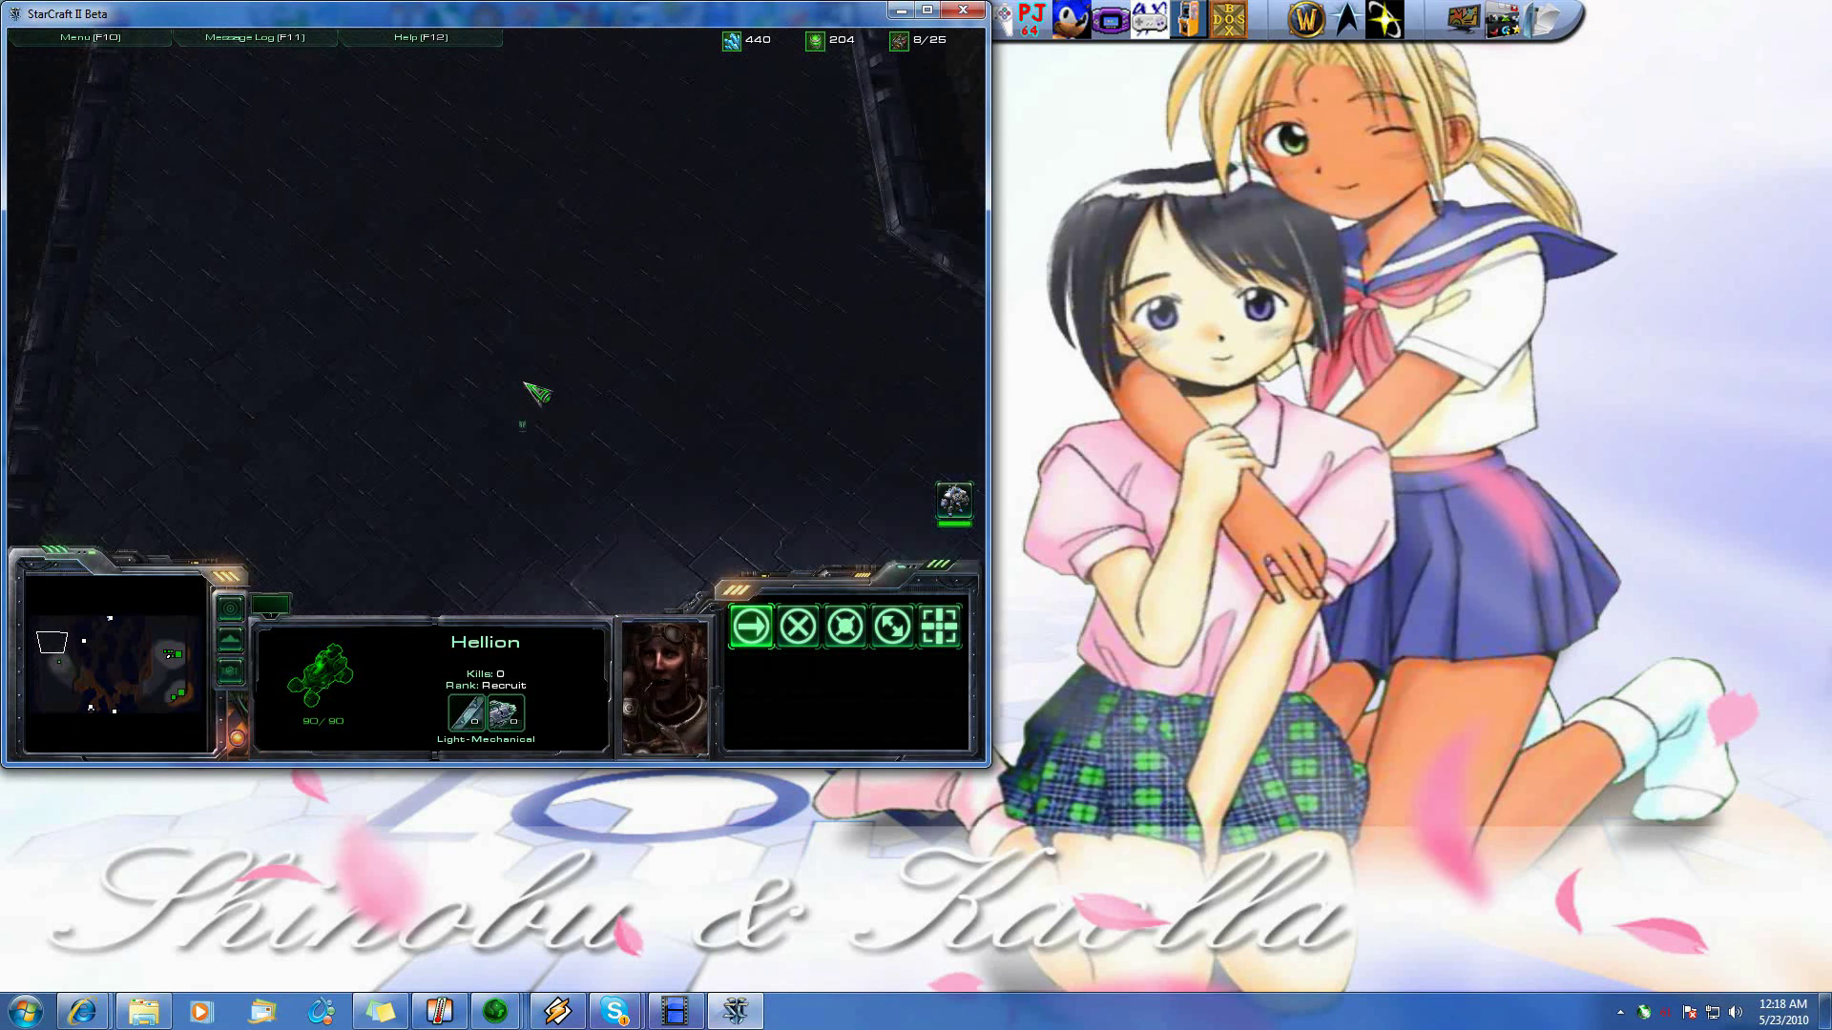
pyautogui.press('Down')
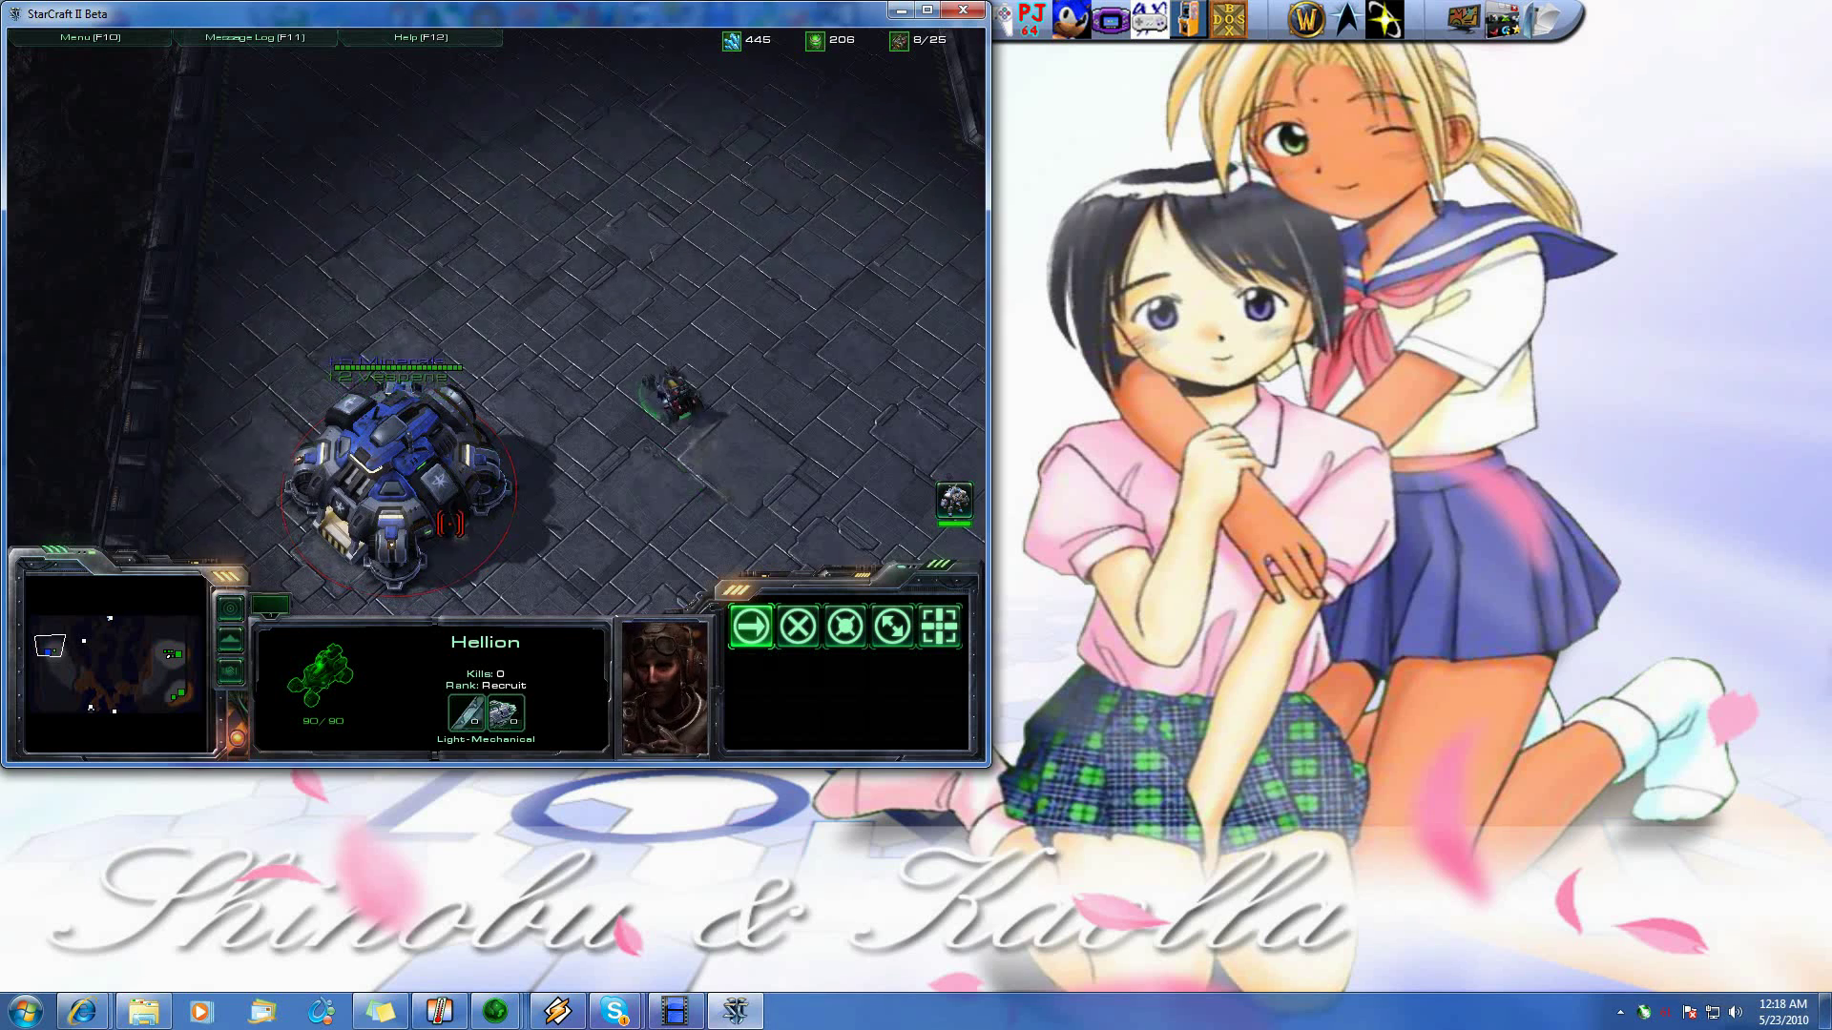
pyautogui.press('Right')
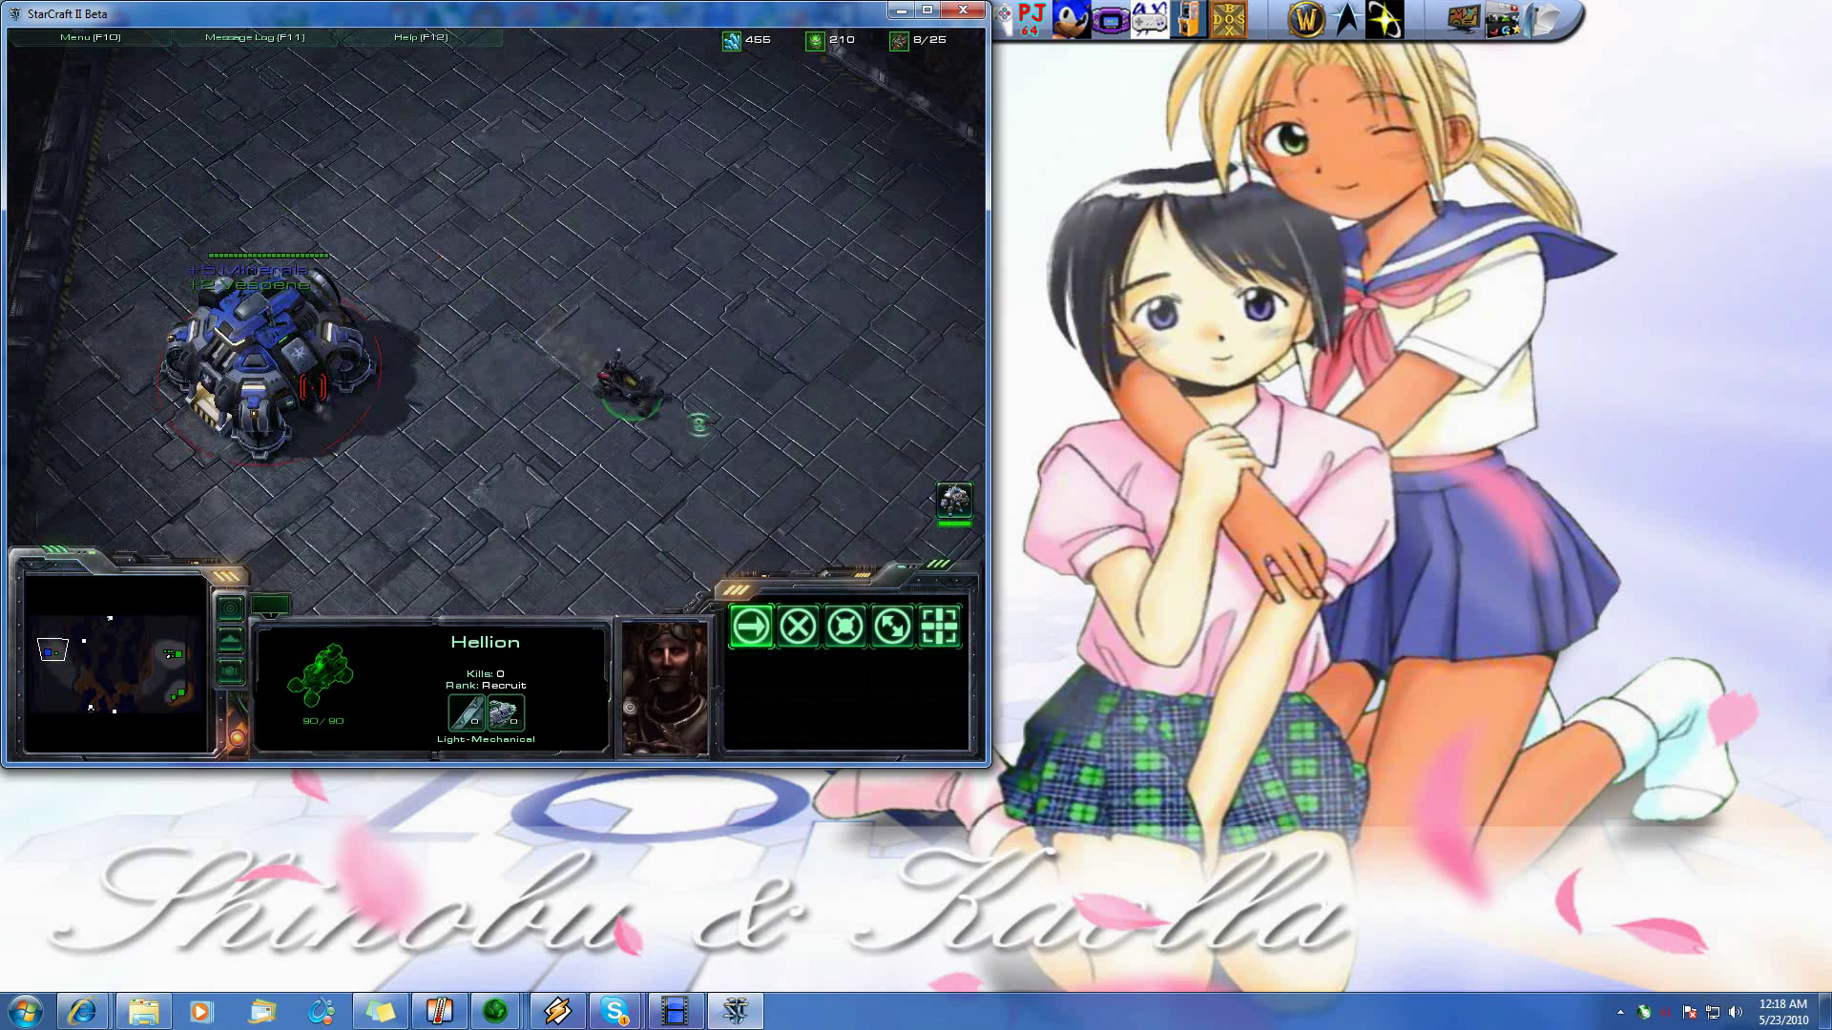
pyautogui.press('BackSpace')
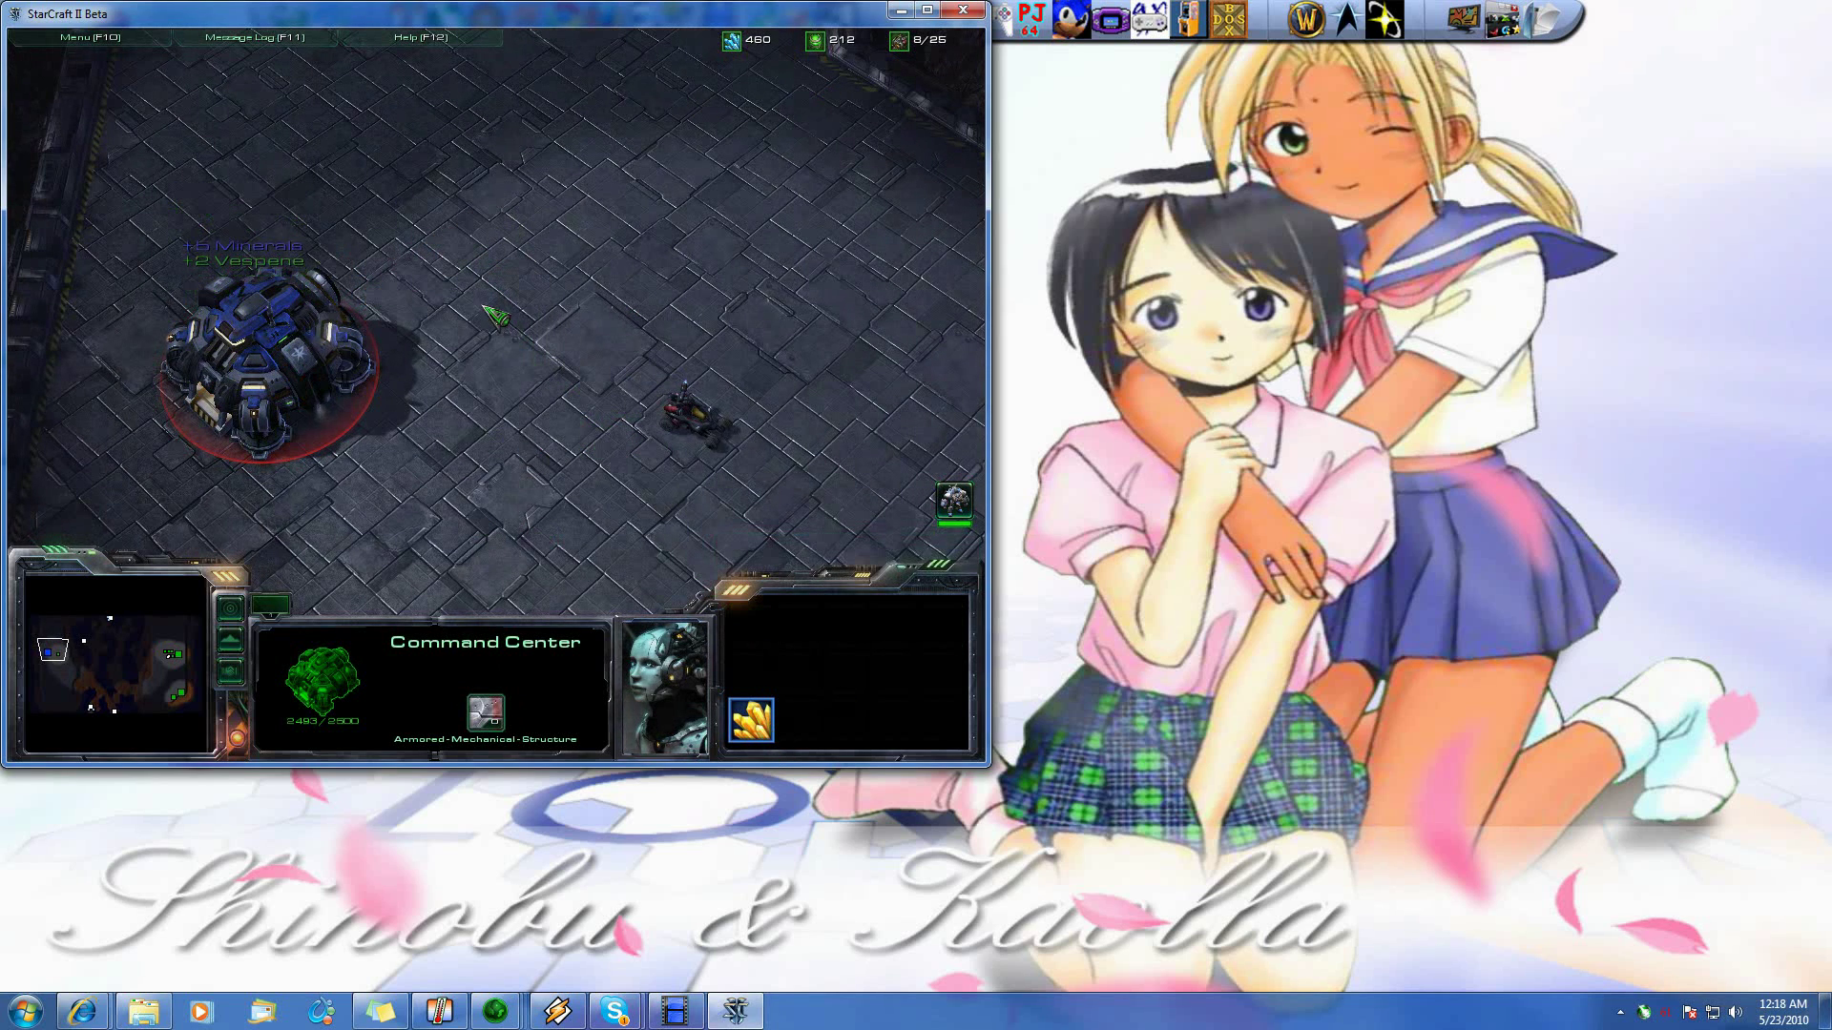
# Reselect the Hellion and send it back south-east over the rocky ground to the south-west Mineral Mine
pyautogui.click(695, 412)
pyautogui.press('Down')
pyautogui.press('Right')
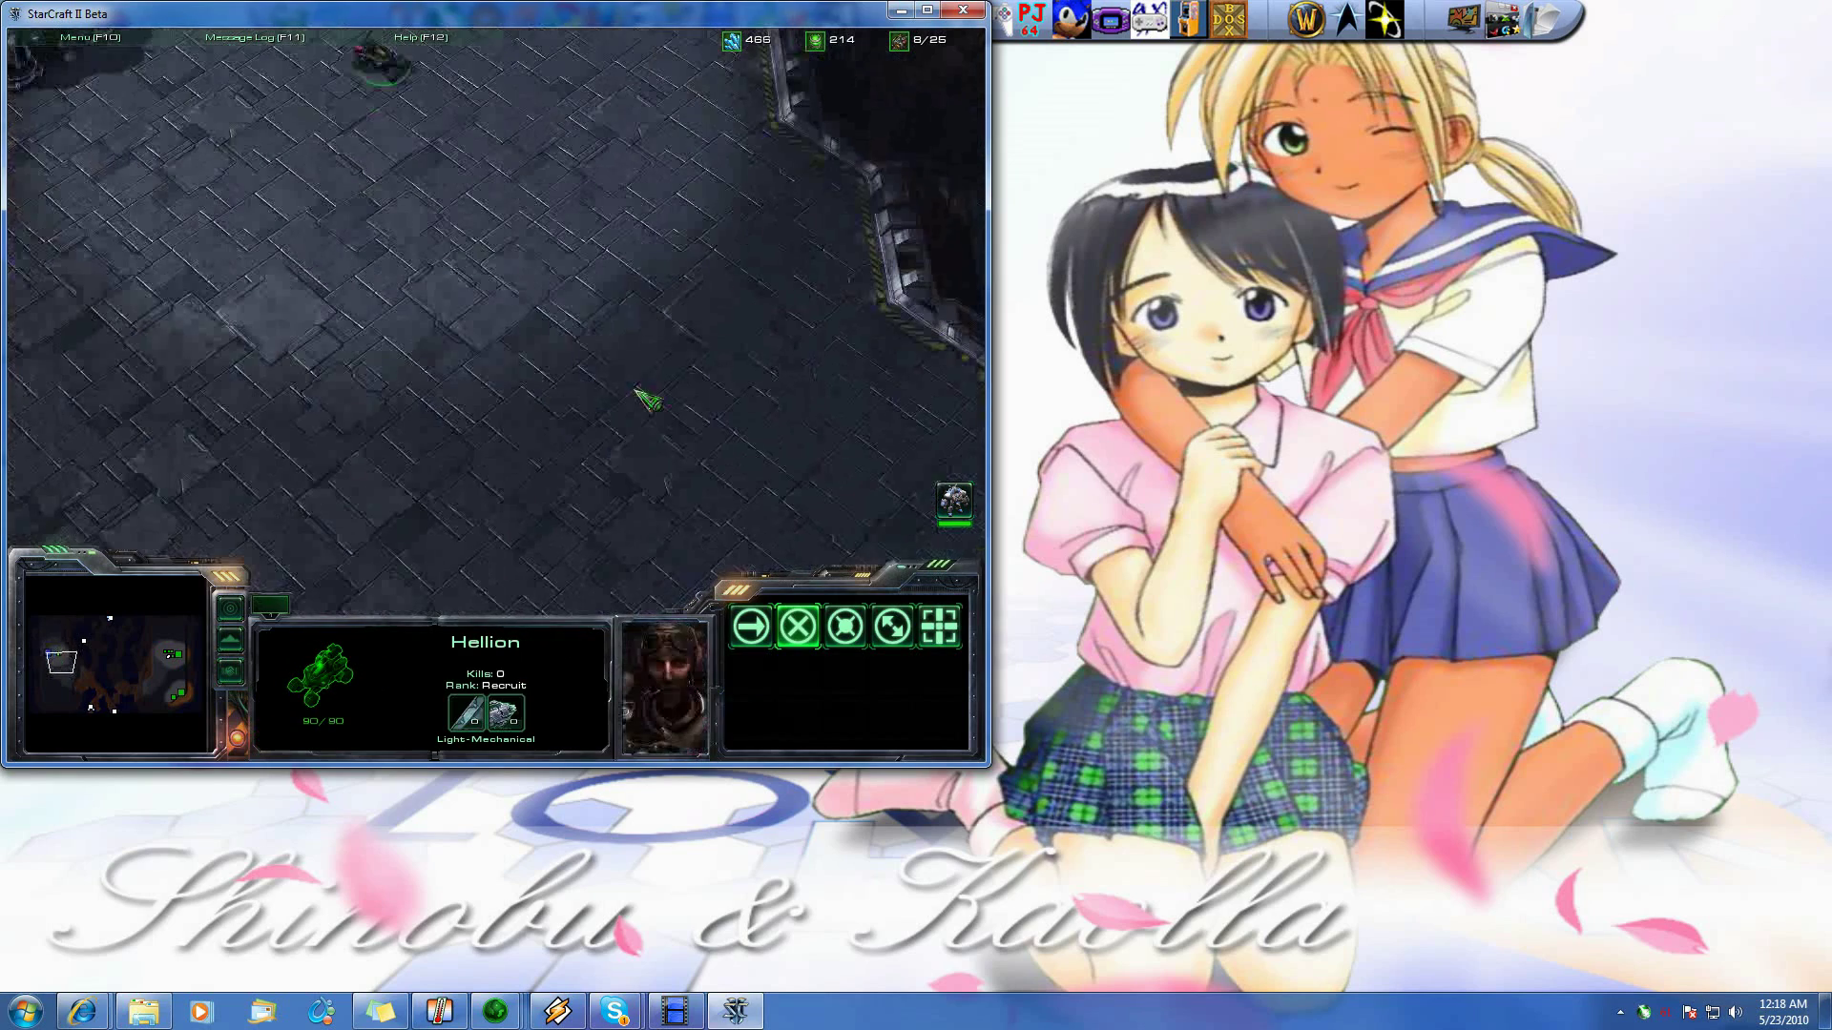
pyautogui.rightClick(675, 460)
pyautogui.press('Down')
pyautogui.press('Right')
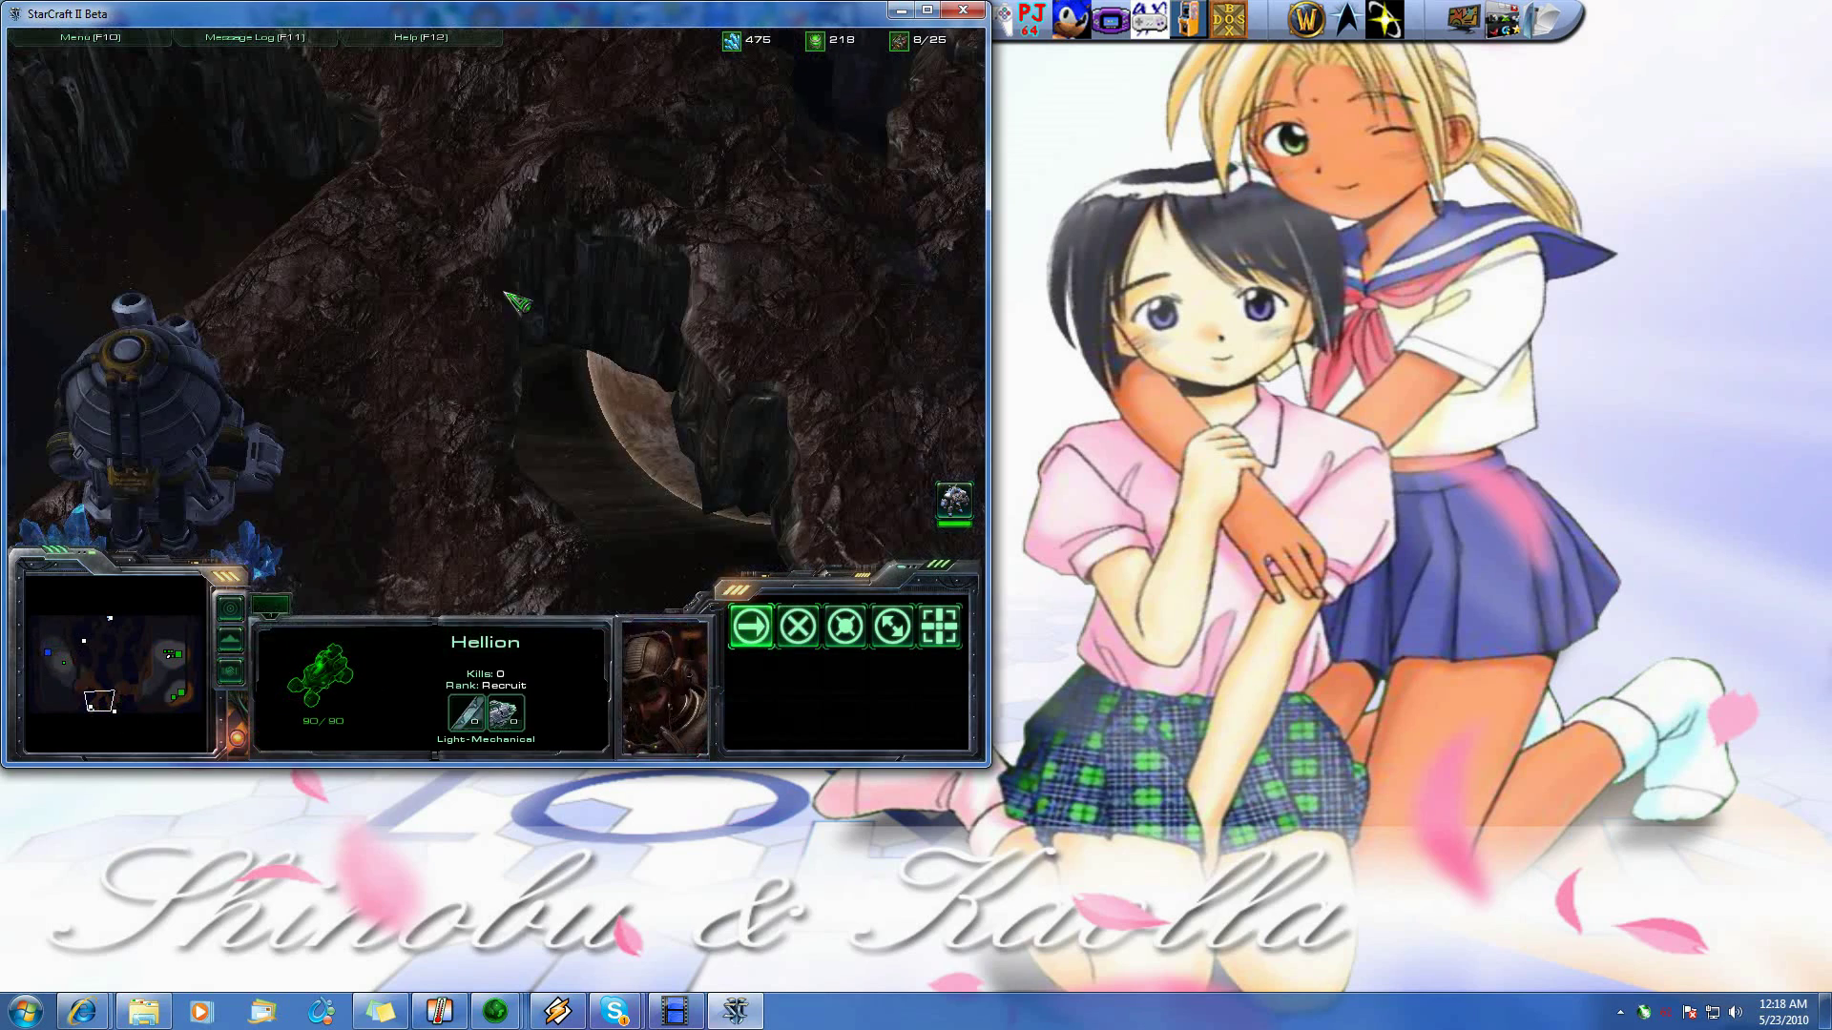
pyautogui.press('Up')
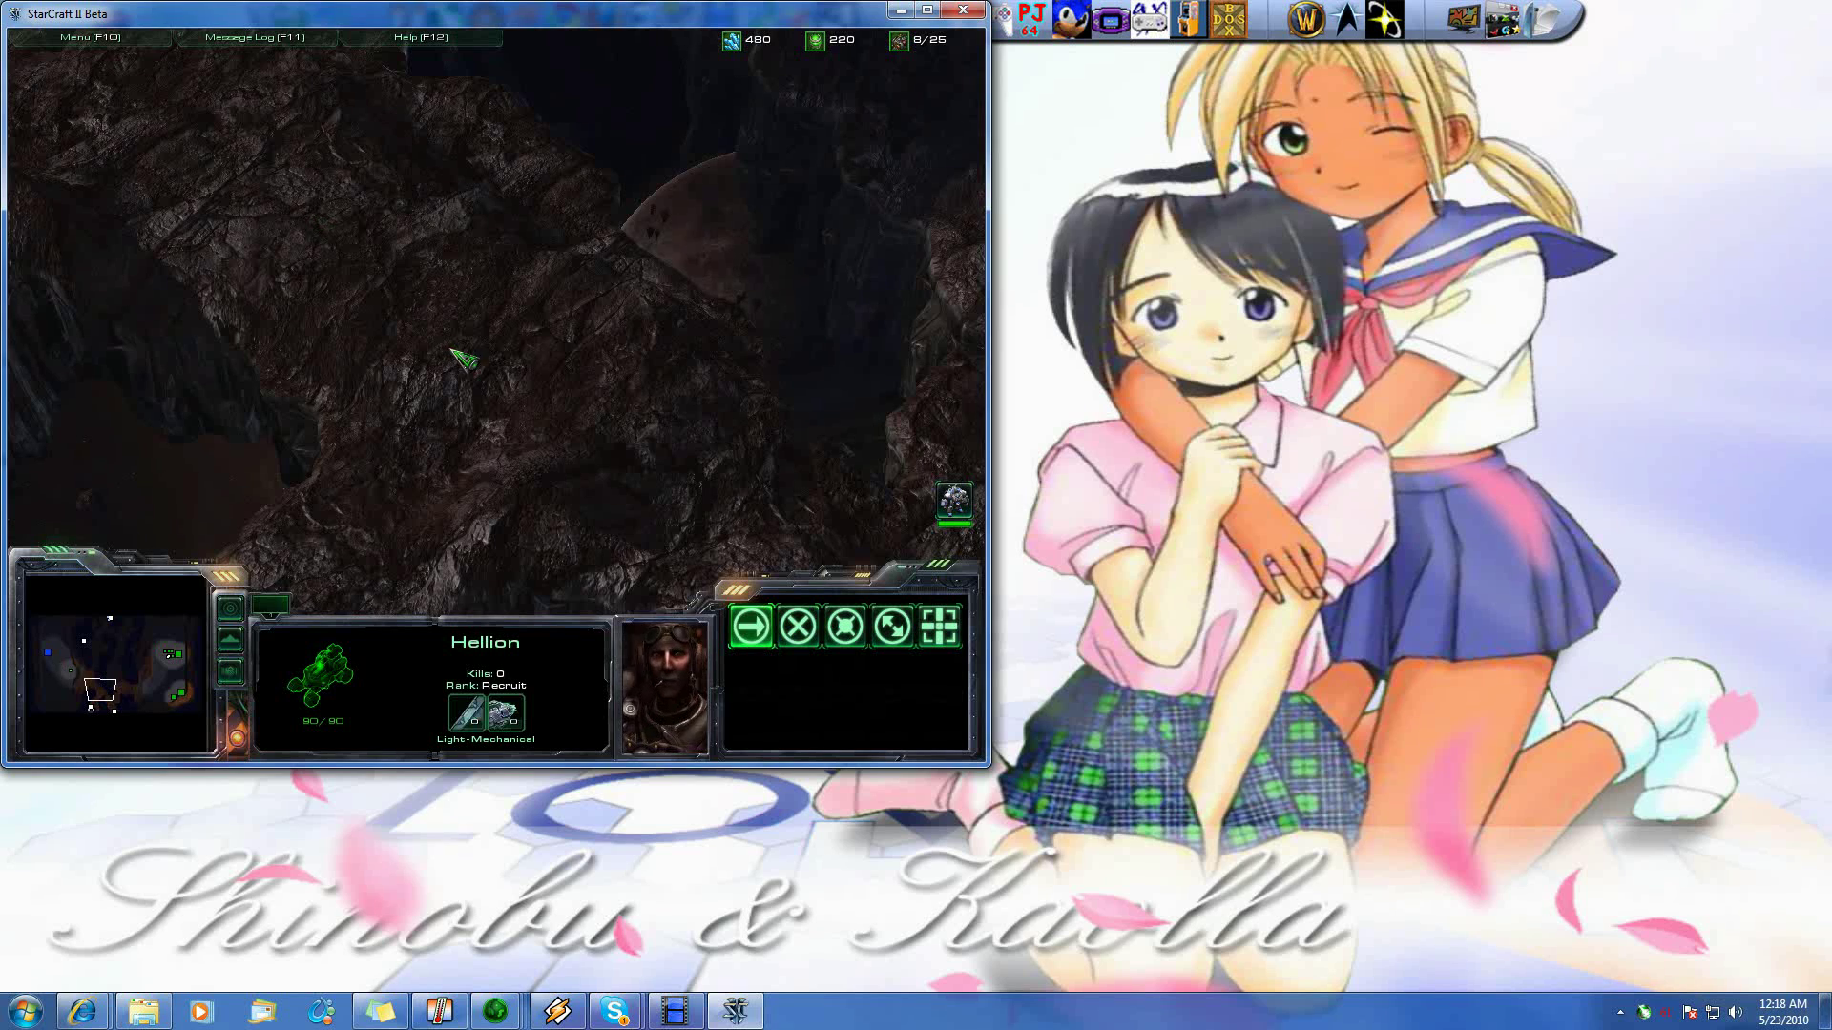
pyautogui.press('Down')
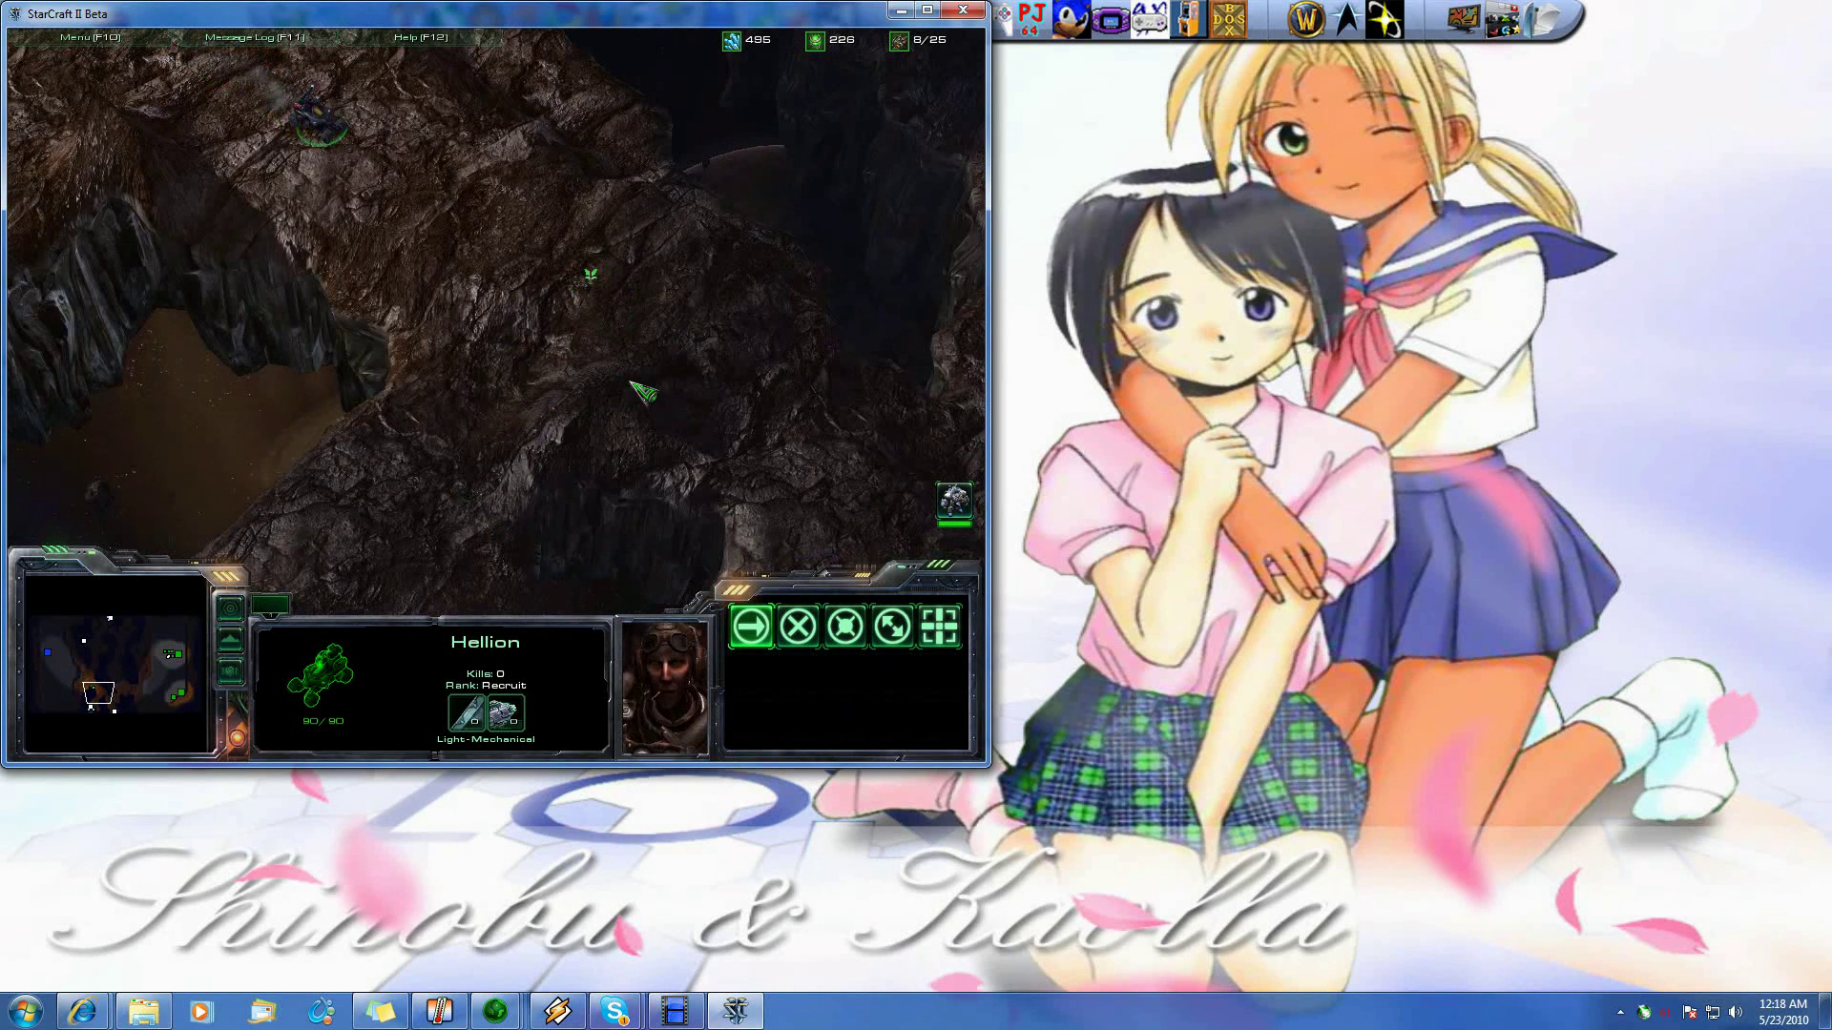
pyautogui.press('Down')
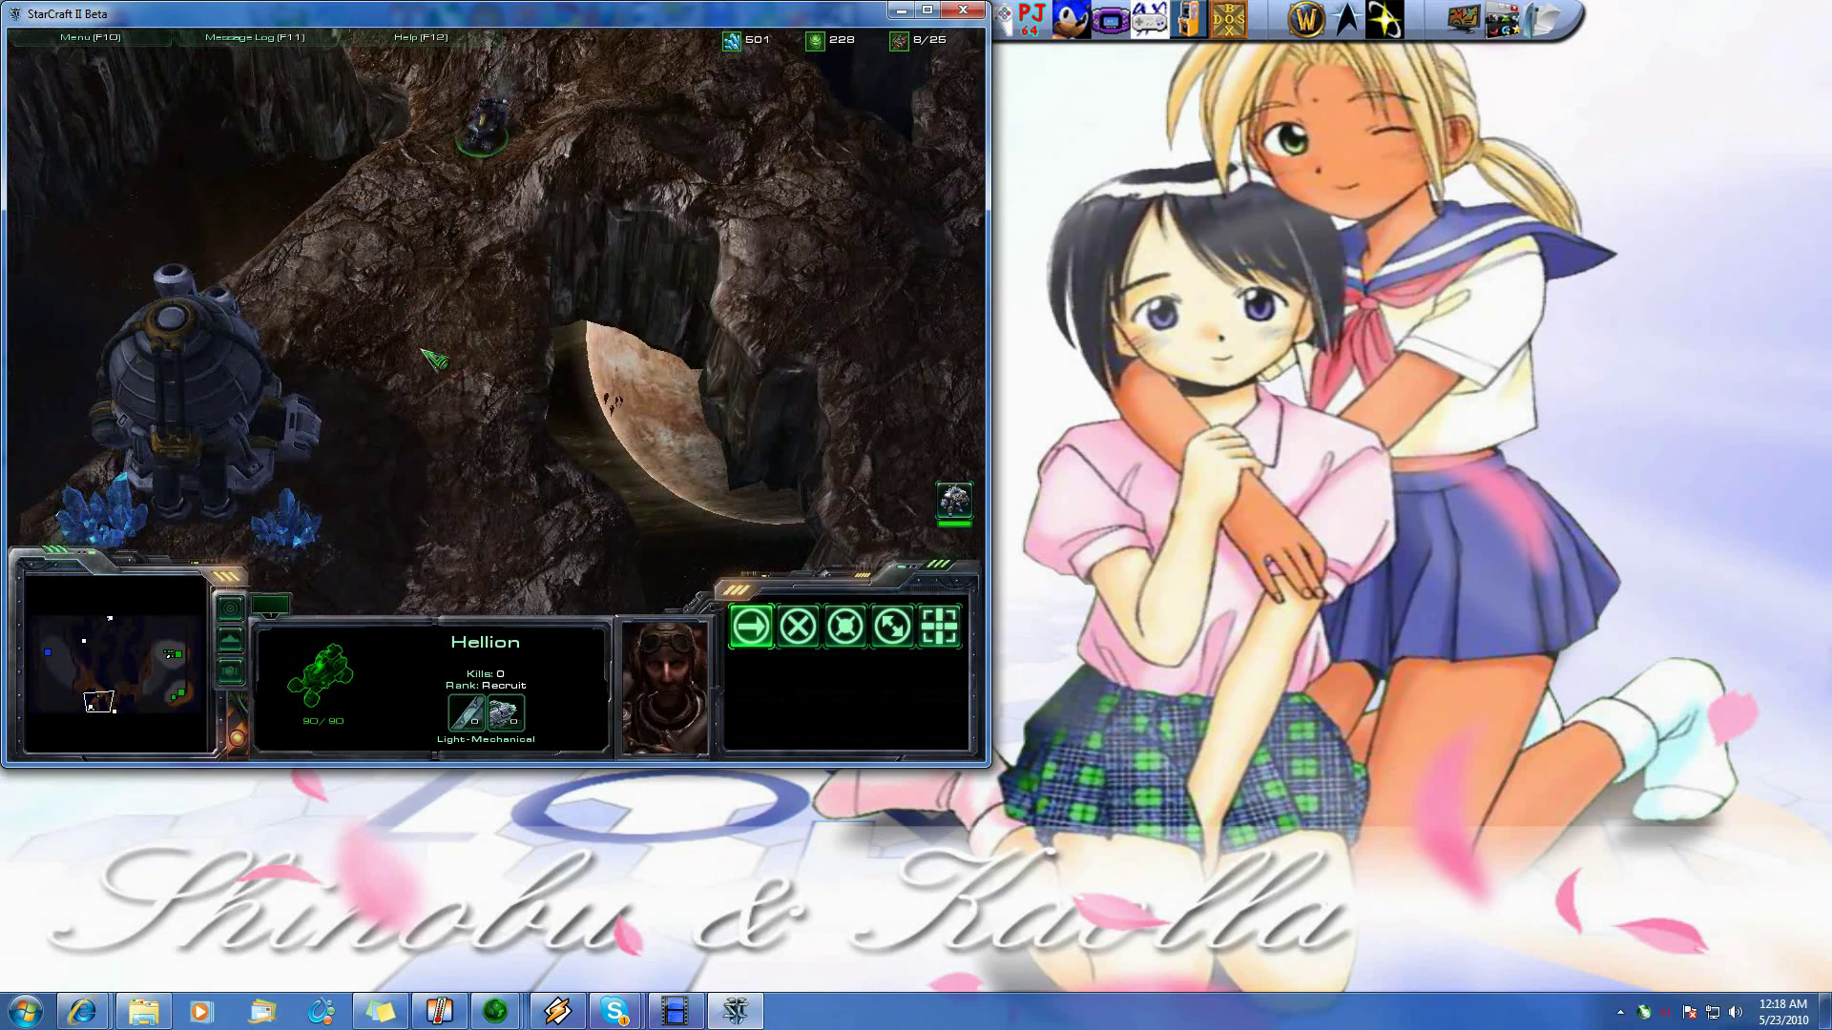
pyautogui.press('Left')
pyautogui.rightClick(588, 170)
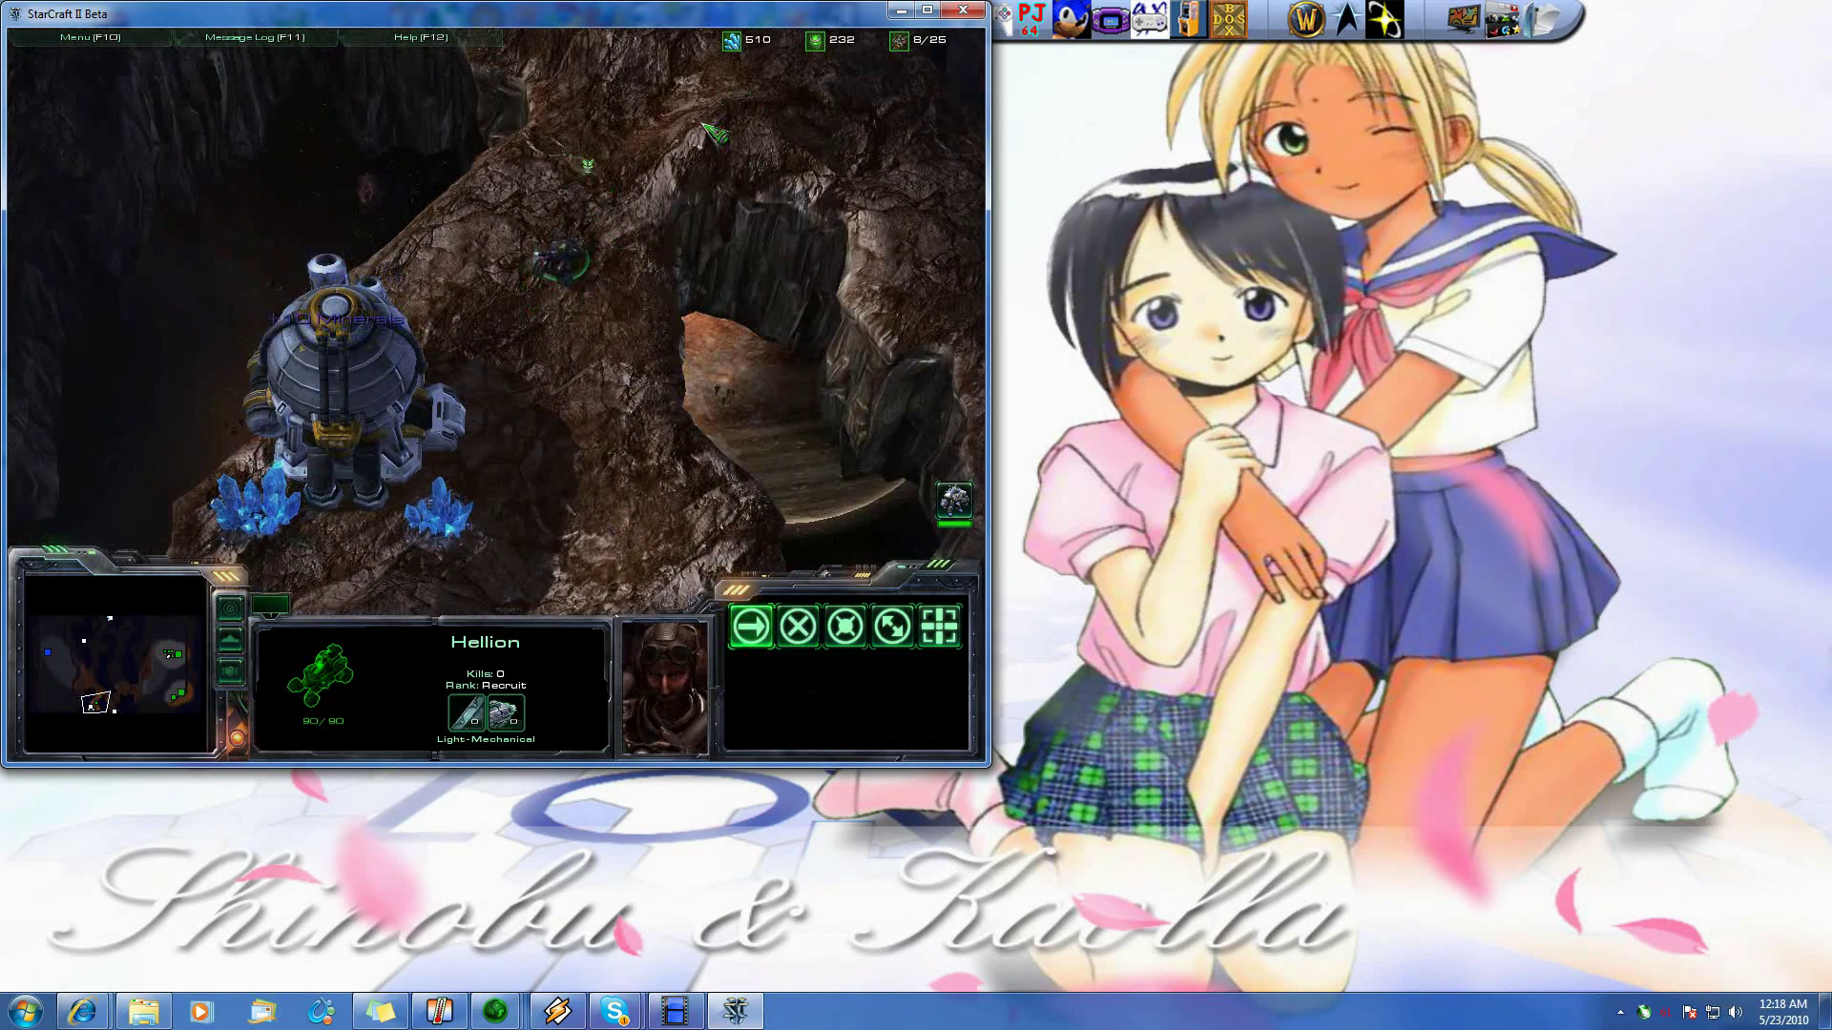
# Send the Hellion east to the southern Vespine Mine and stop it there to examine the floating vespene text
pyautogui.press('Right')
pyautogui.press('Down')
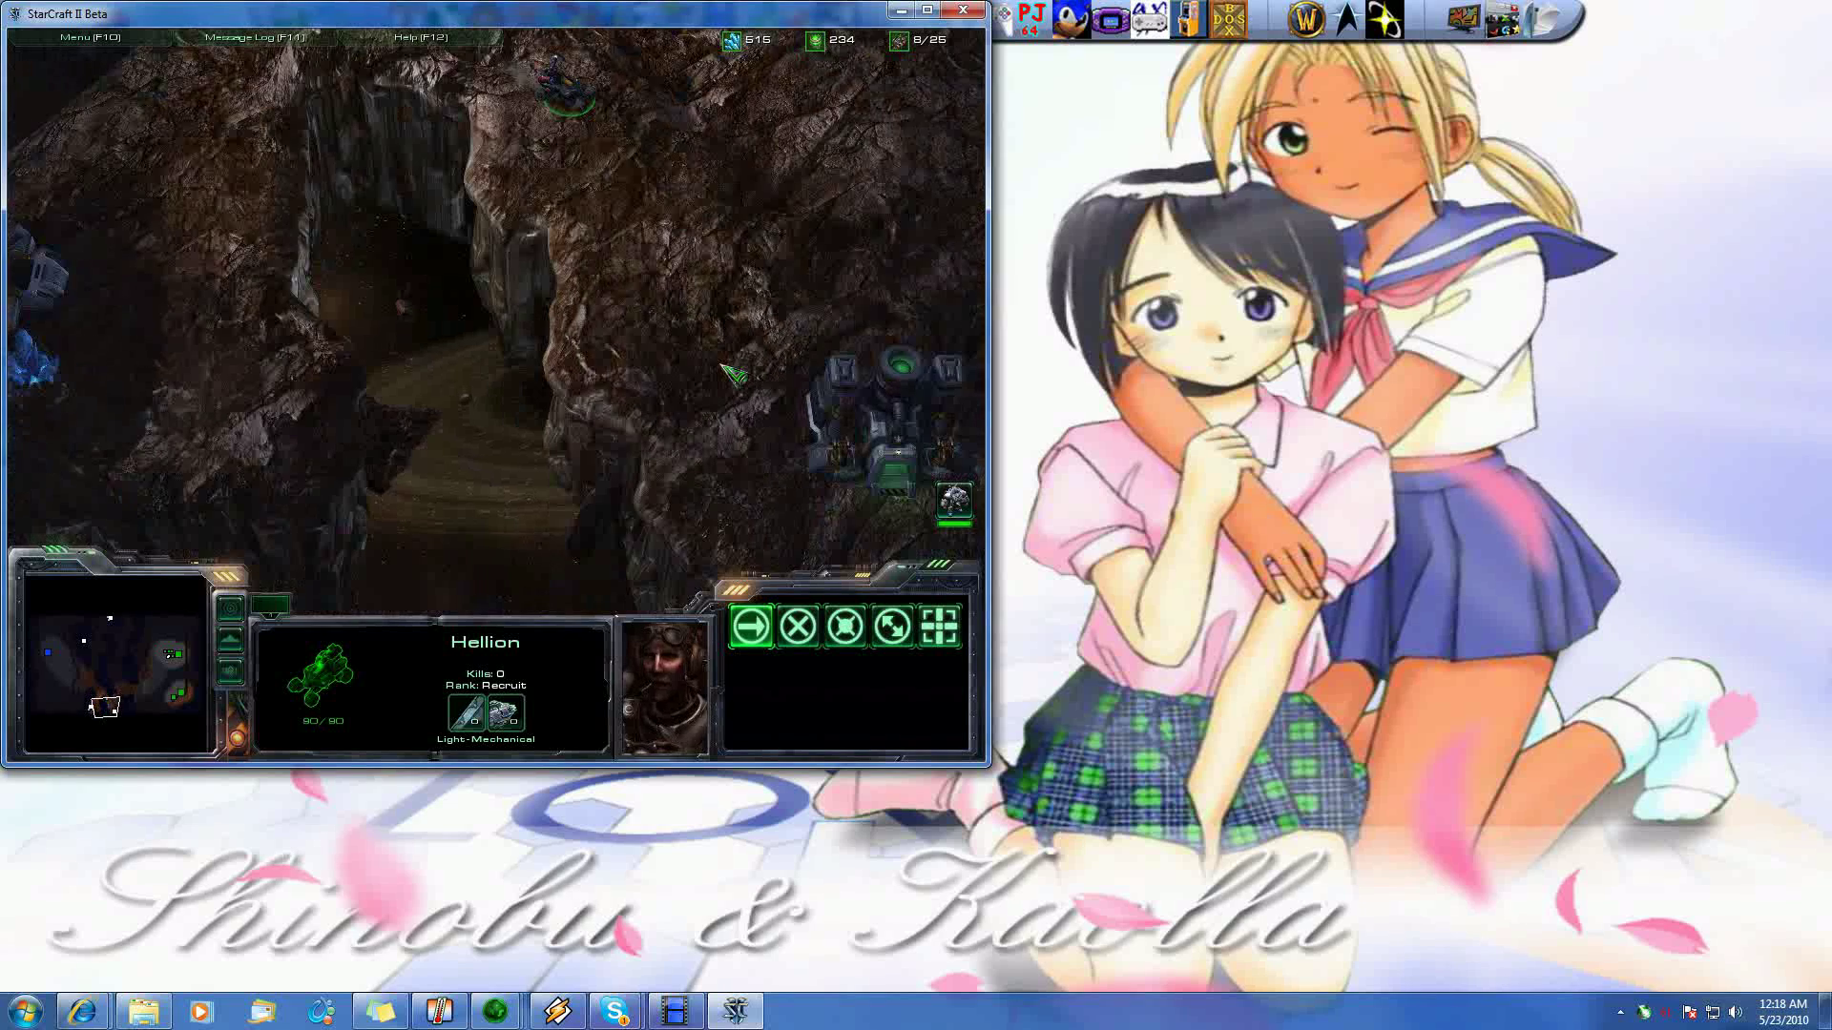
pyautogui.press('Right')
pyautogui.press('s')
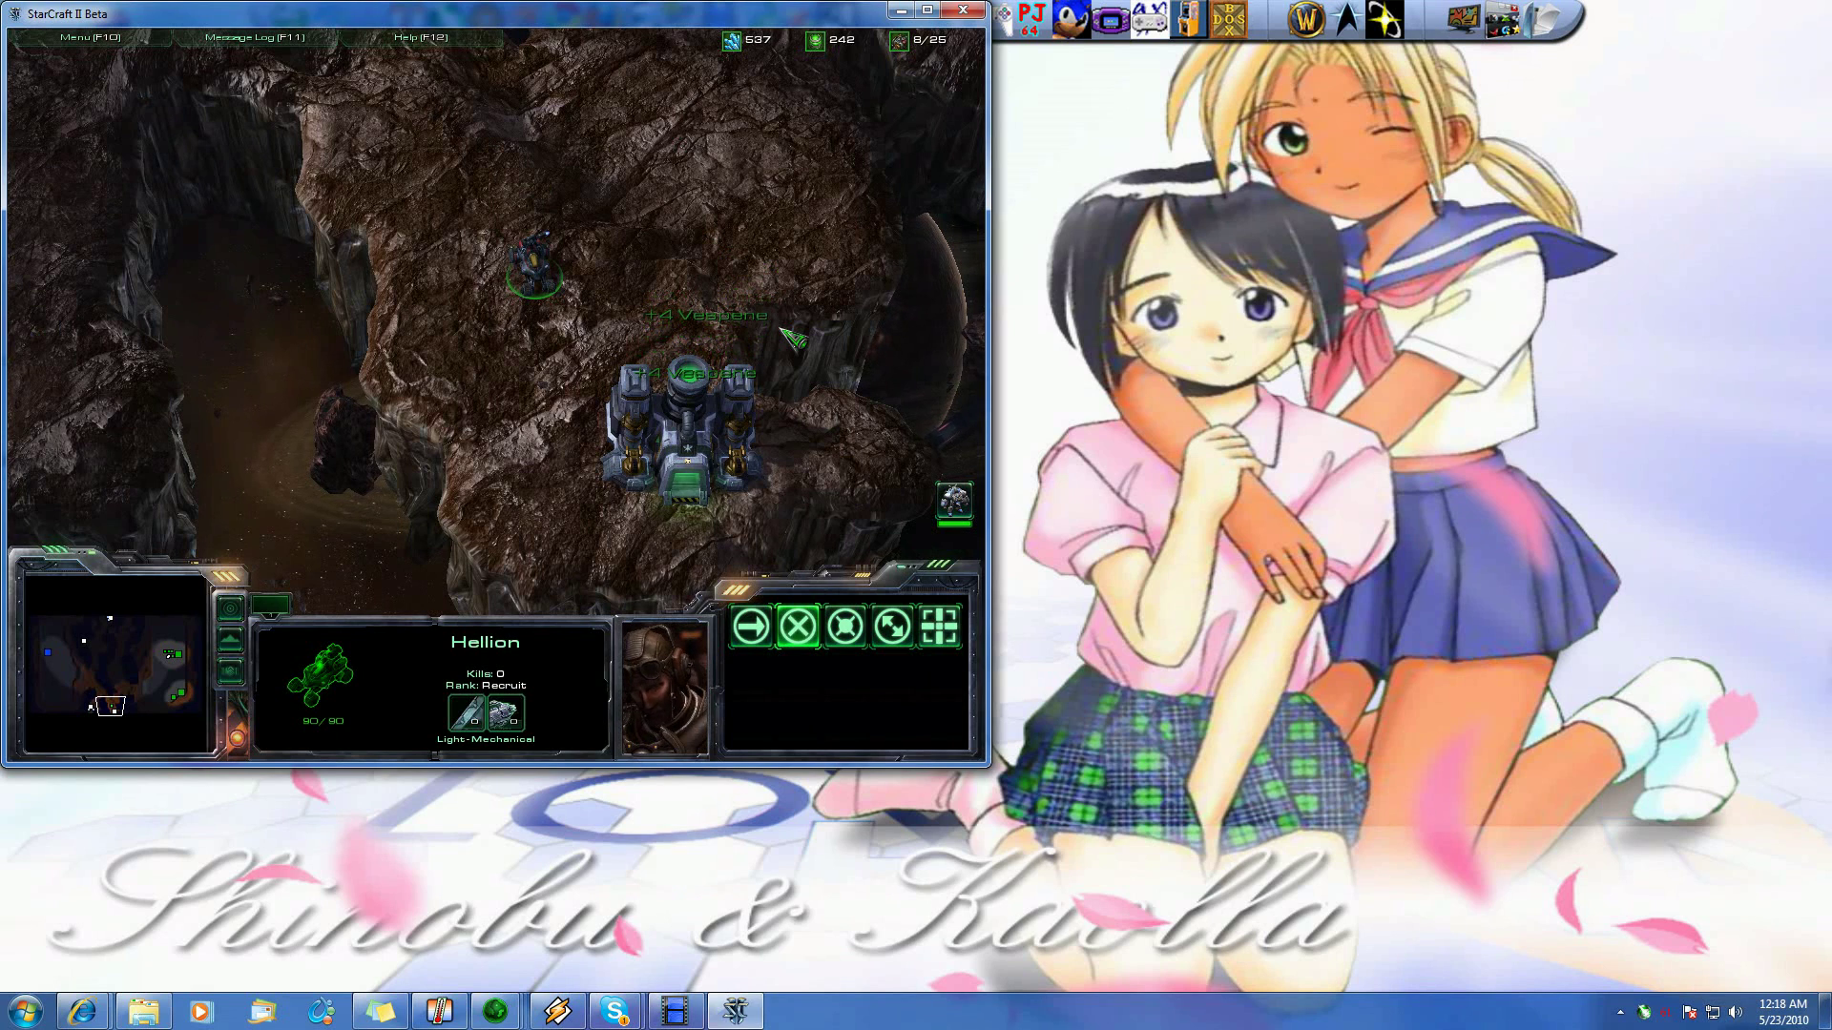
# Send the Hellion north-east from the Vespine Mine onto the eastern paved plateau, then open the game menu
pyautogui.press('Right')
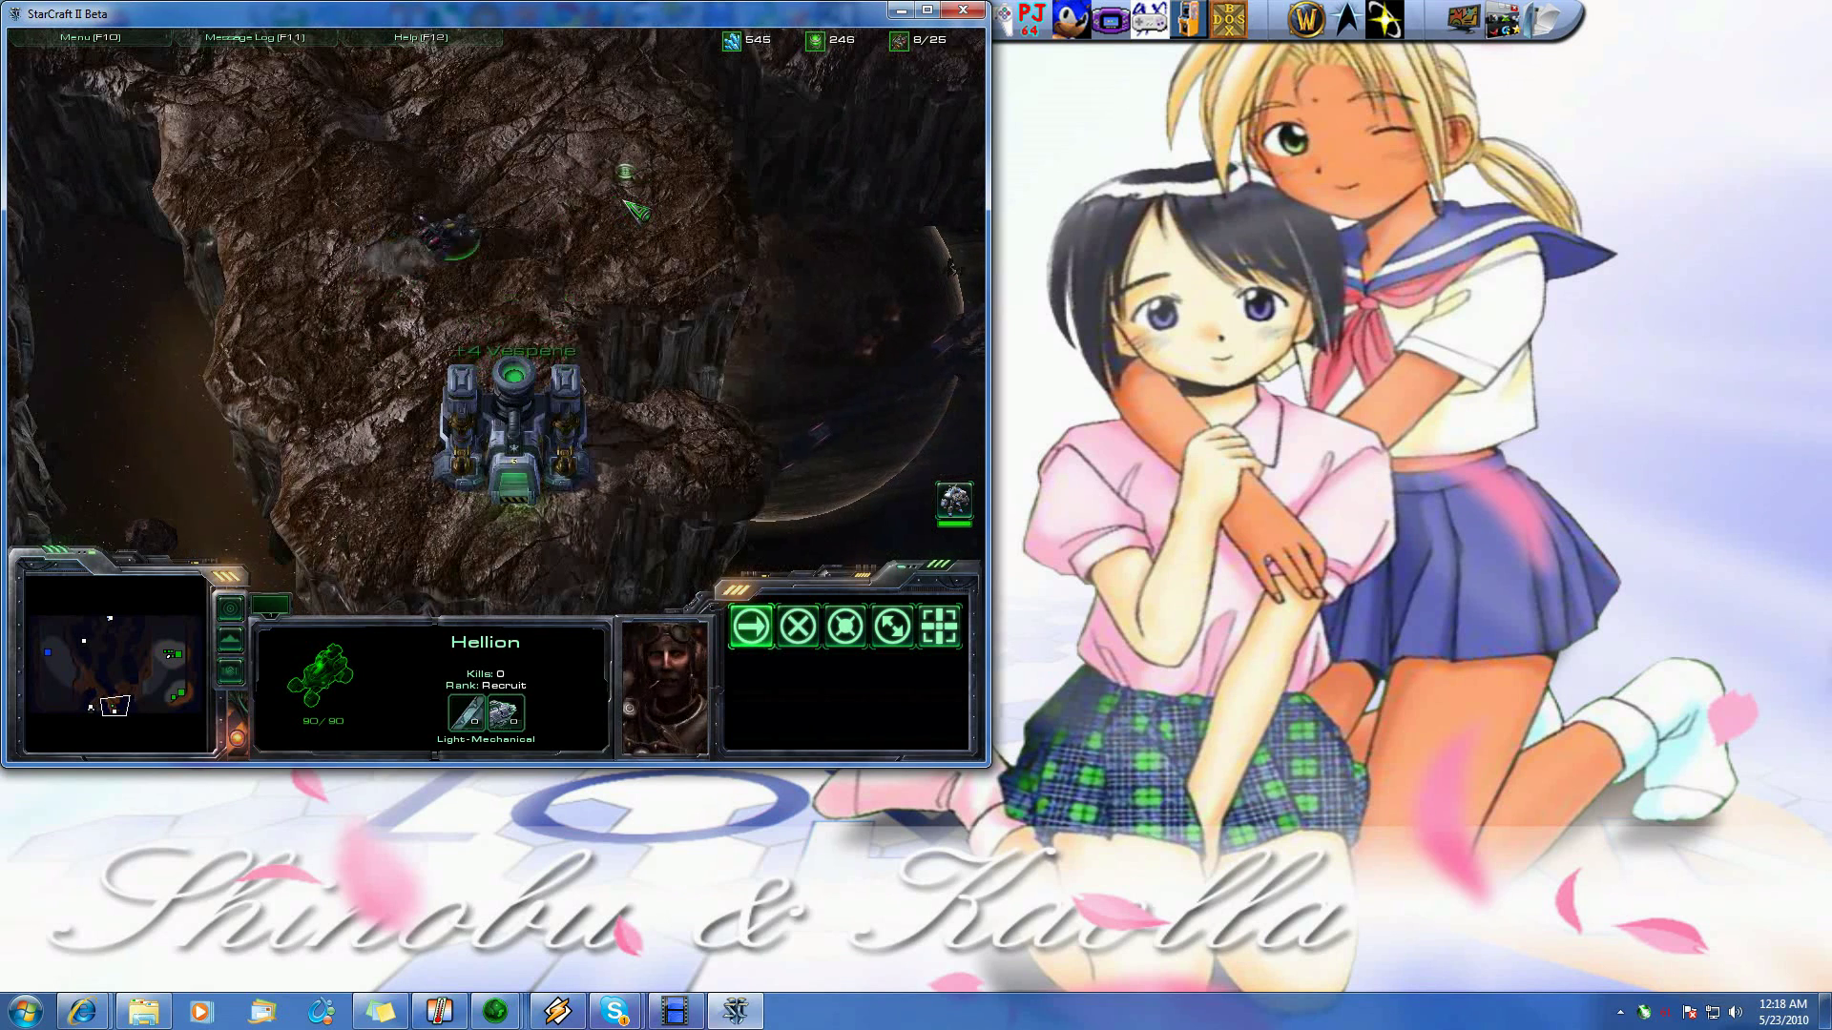
pyautogui.press('Up')
pyautogui.press('Up')
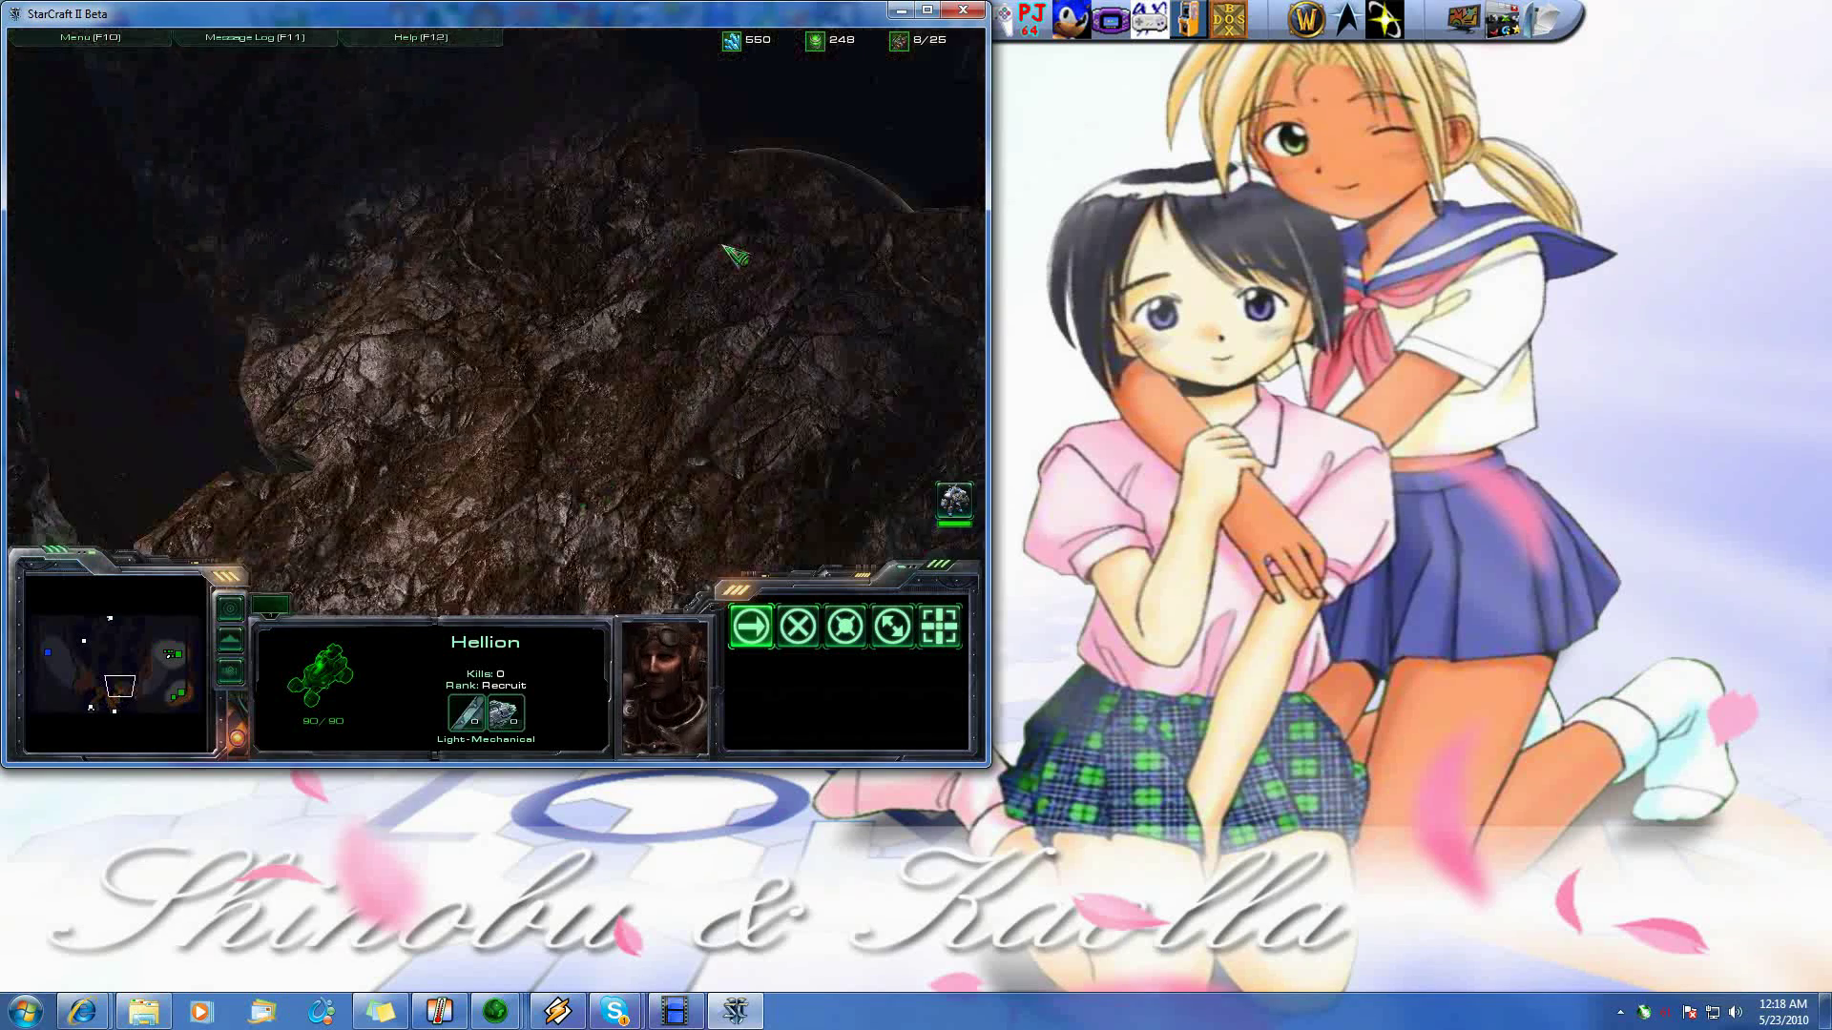
pyautogui.rightClick(719, 340)
pyautogui.press('Right')
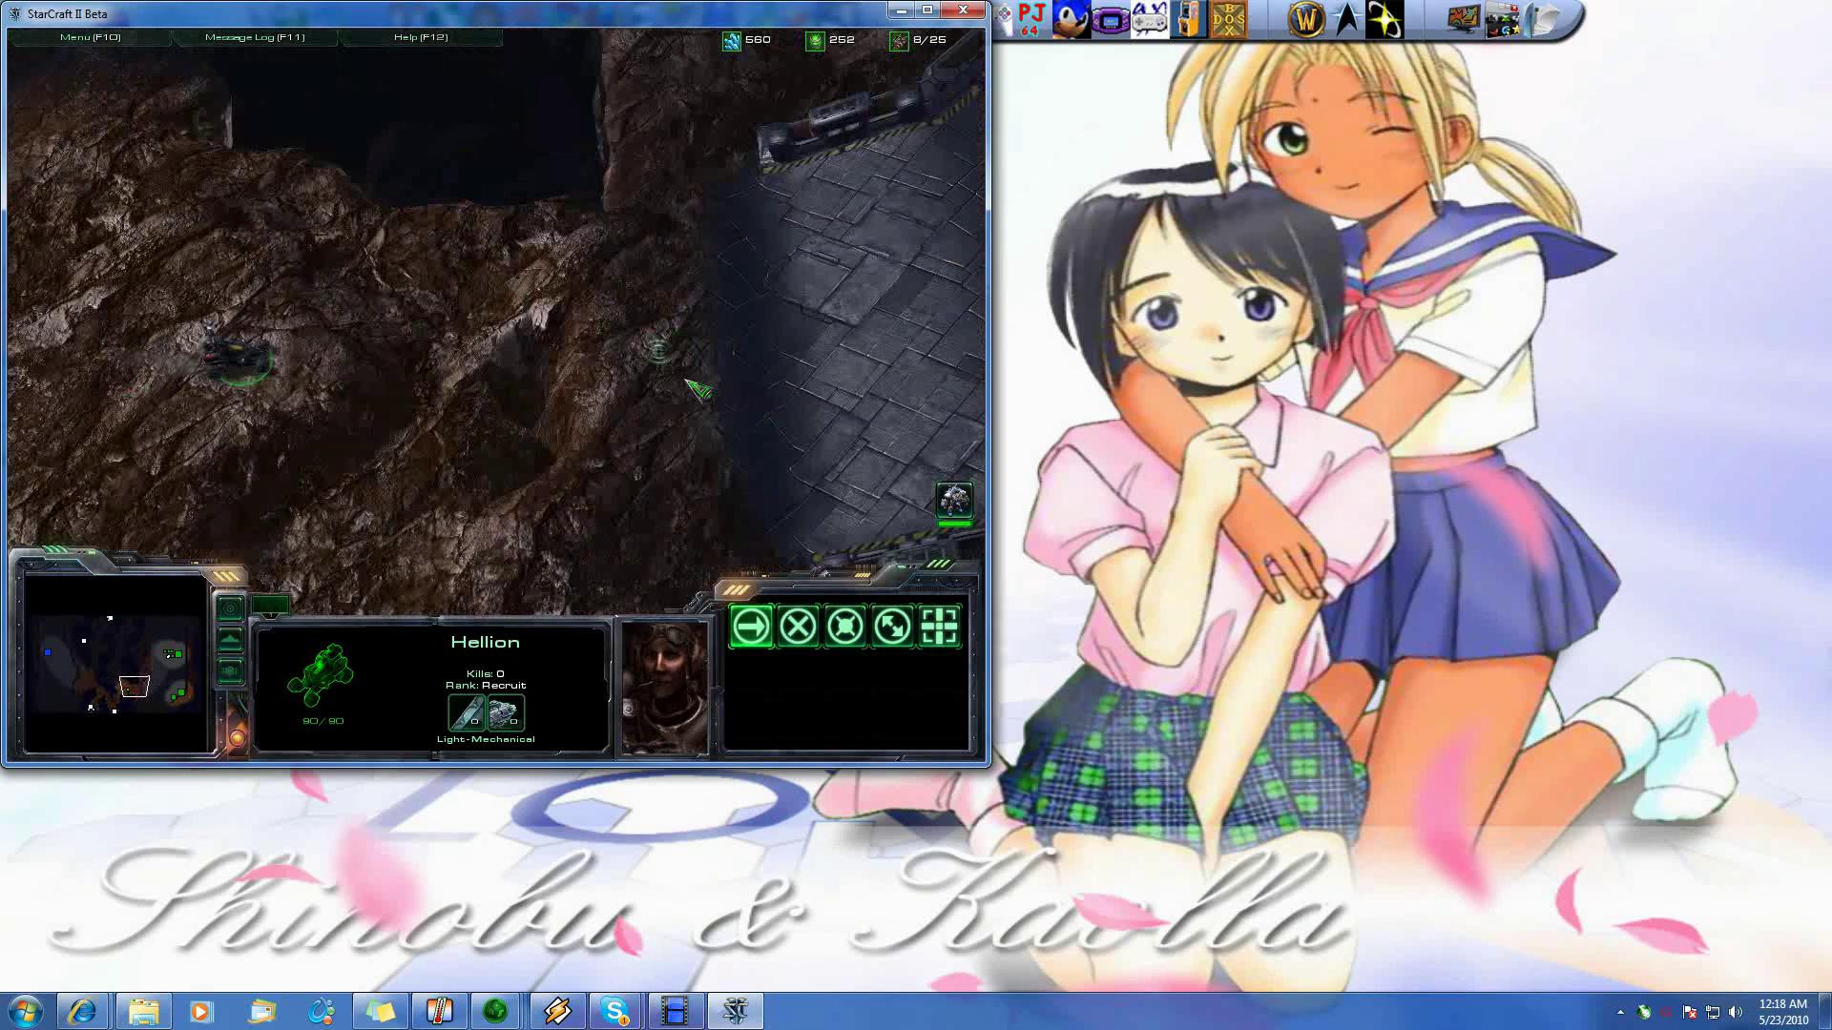
pyautogui.press('Right')
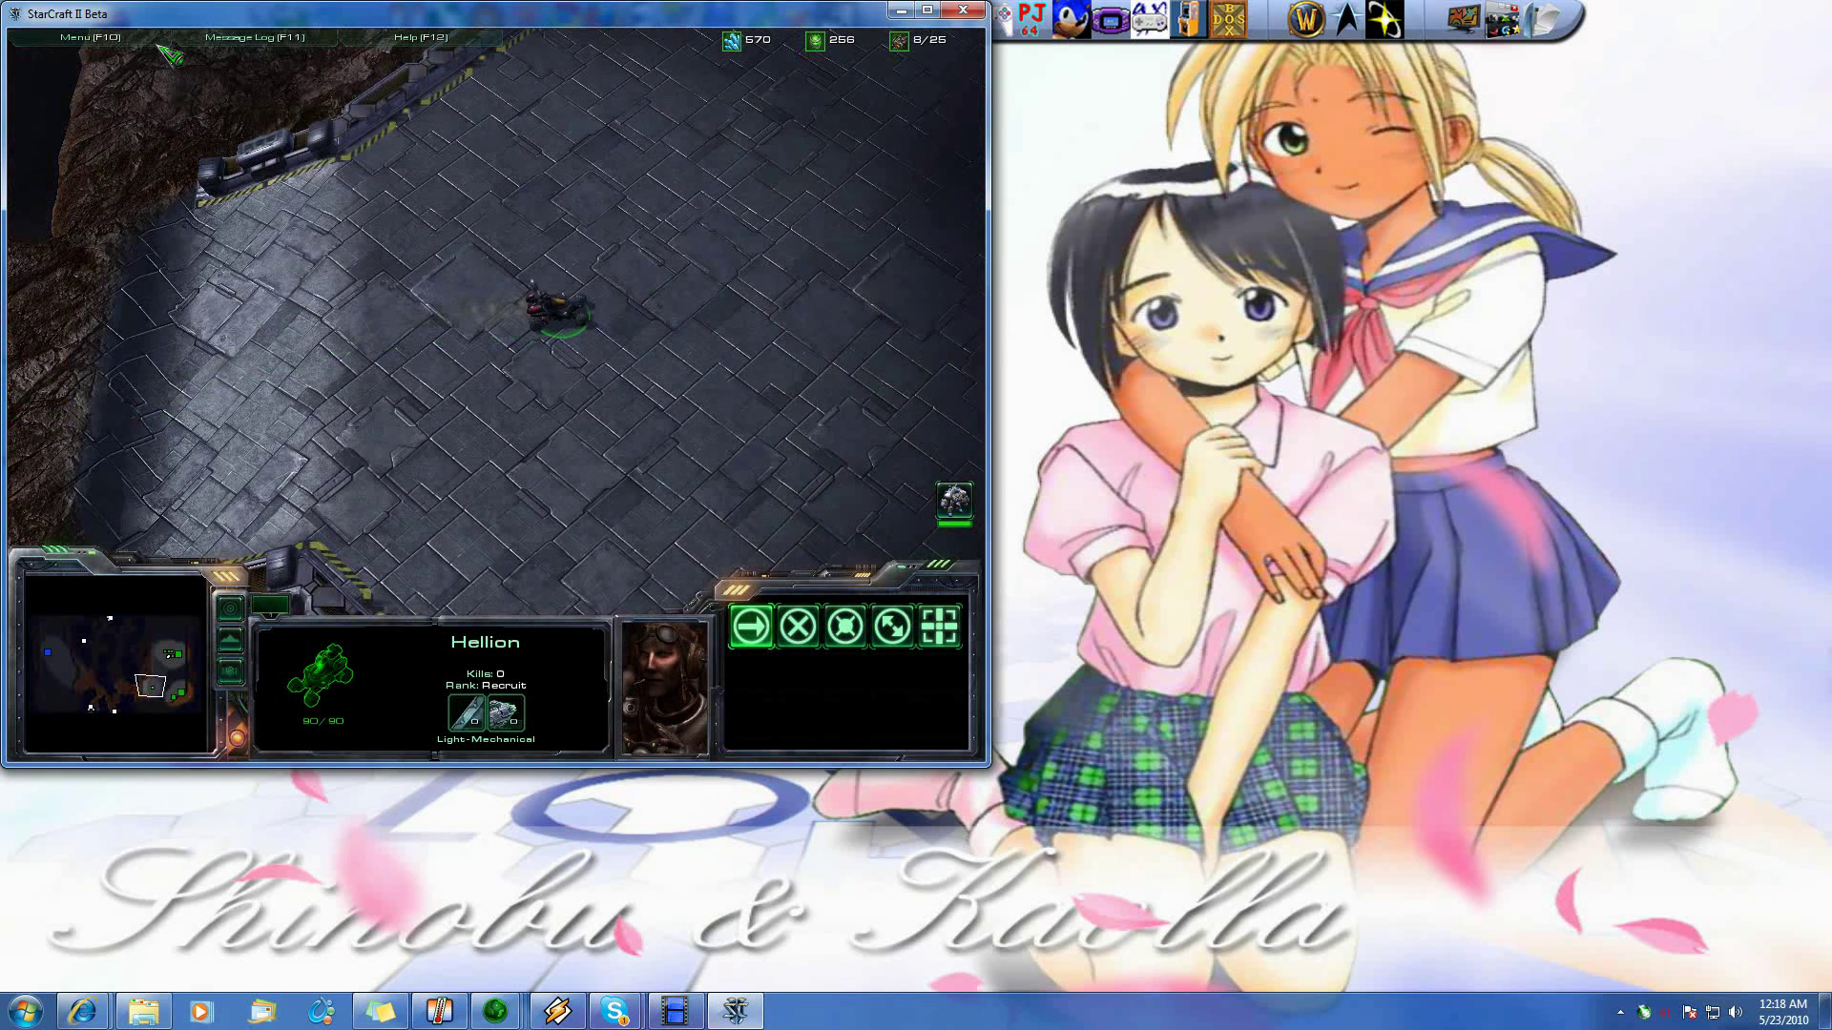
pyautogui.press('F10')
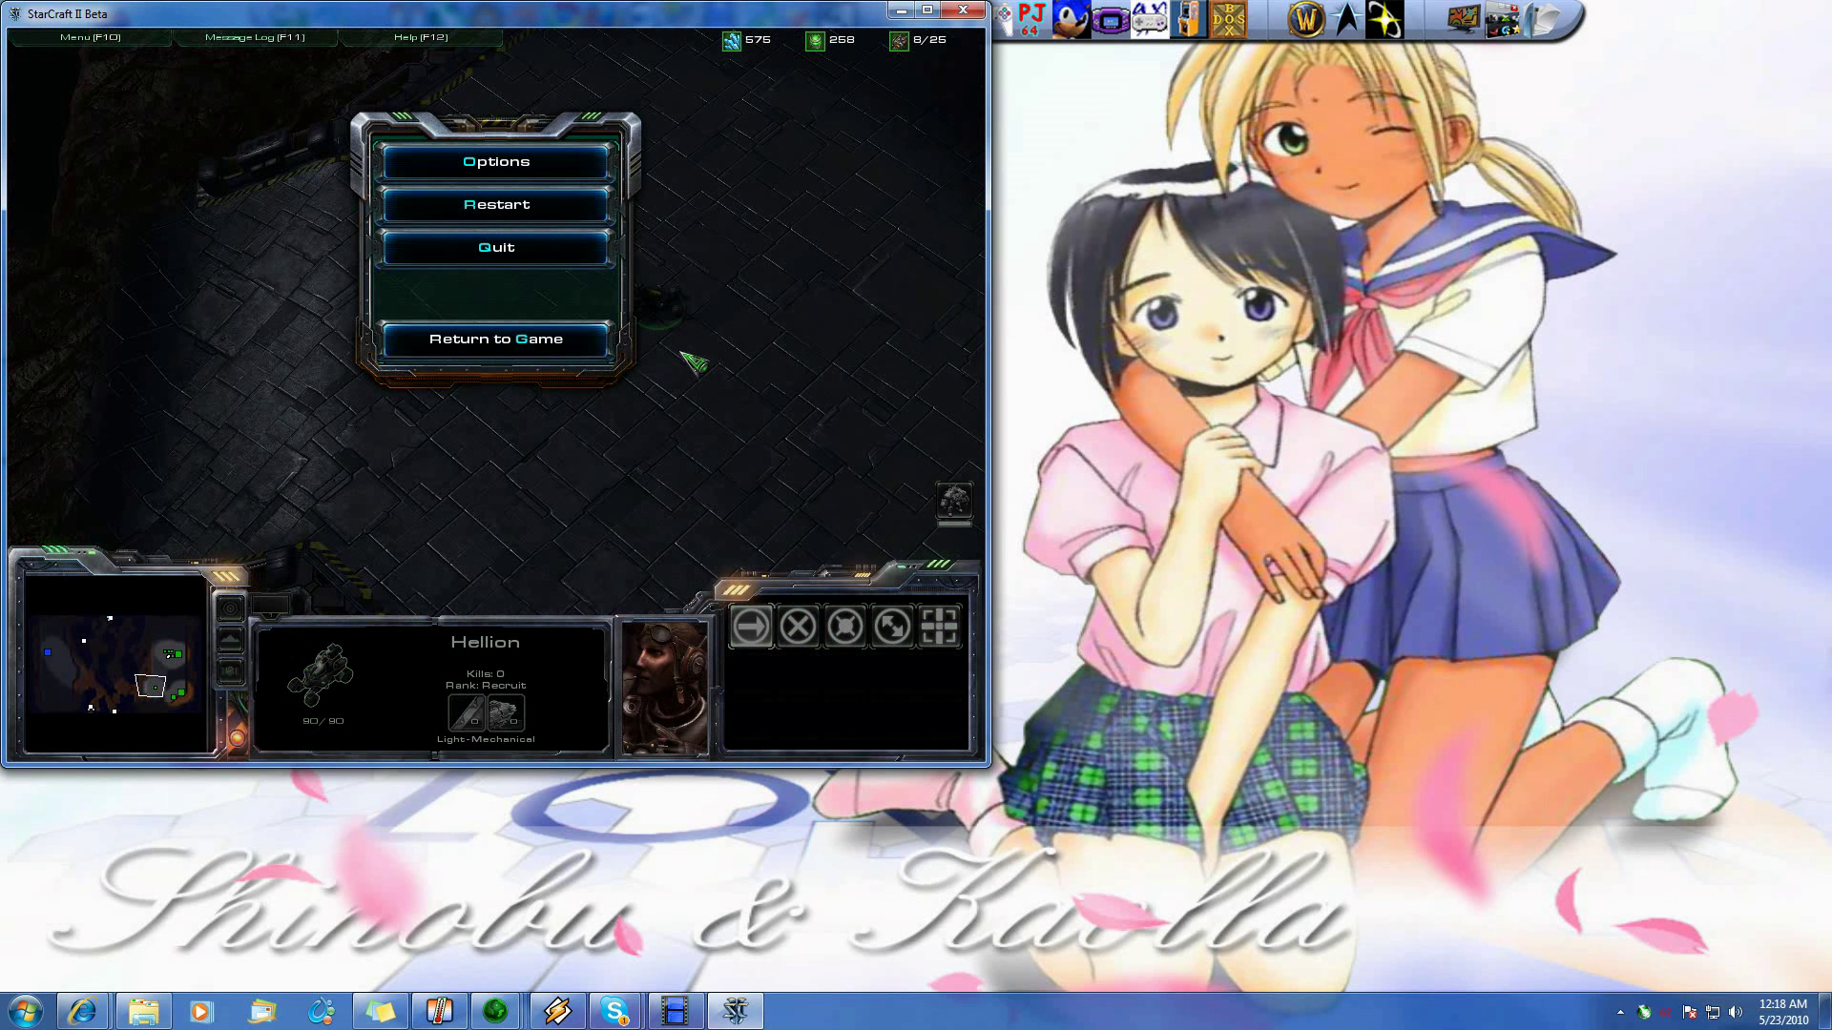